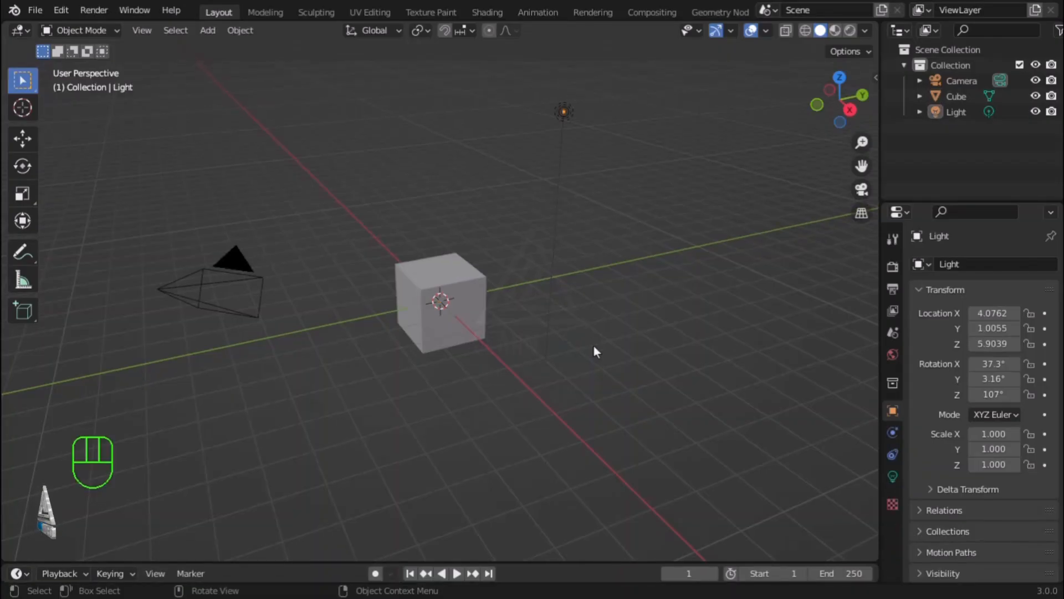
# Delete all the default scene objects: the camera, cube and light.
pyautogui.press('a')
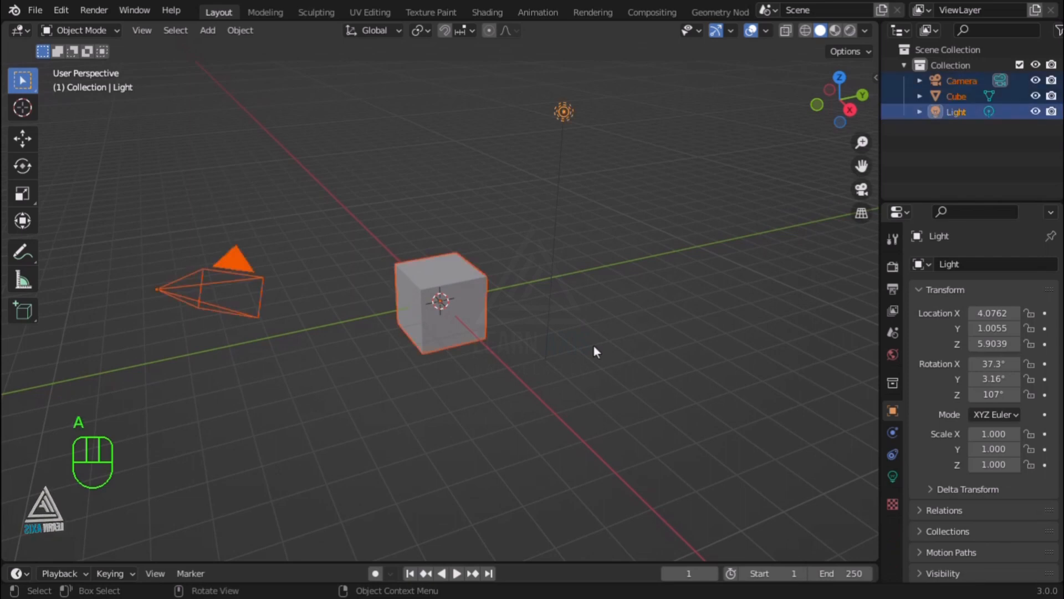
pyautogui.press('x')
pyautogui.click(557, 348)
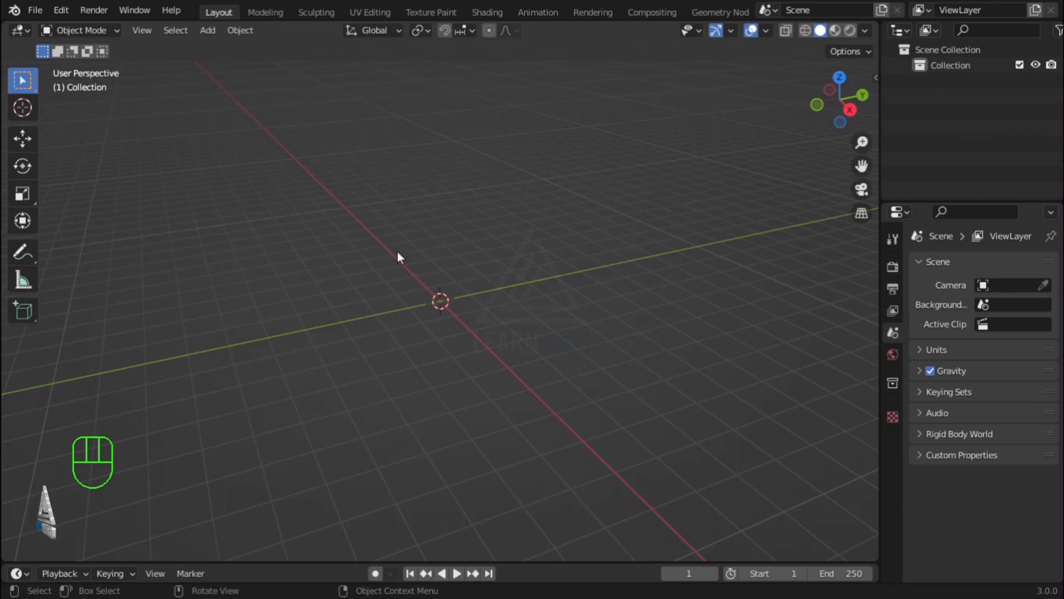
# Add a cylinder mesh at the world origin.
pyautogui.press('shift')
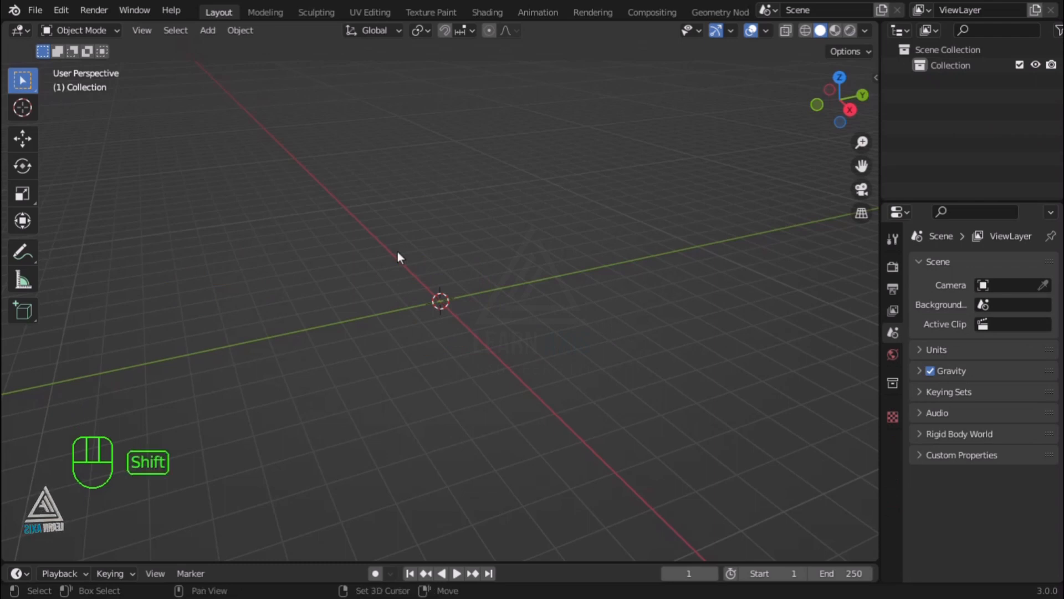
pyautogui.hotkey('shift', 'a')
pyautogui.moveTo(397, 253)
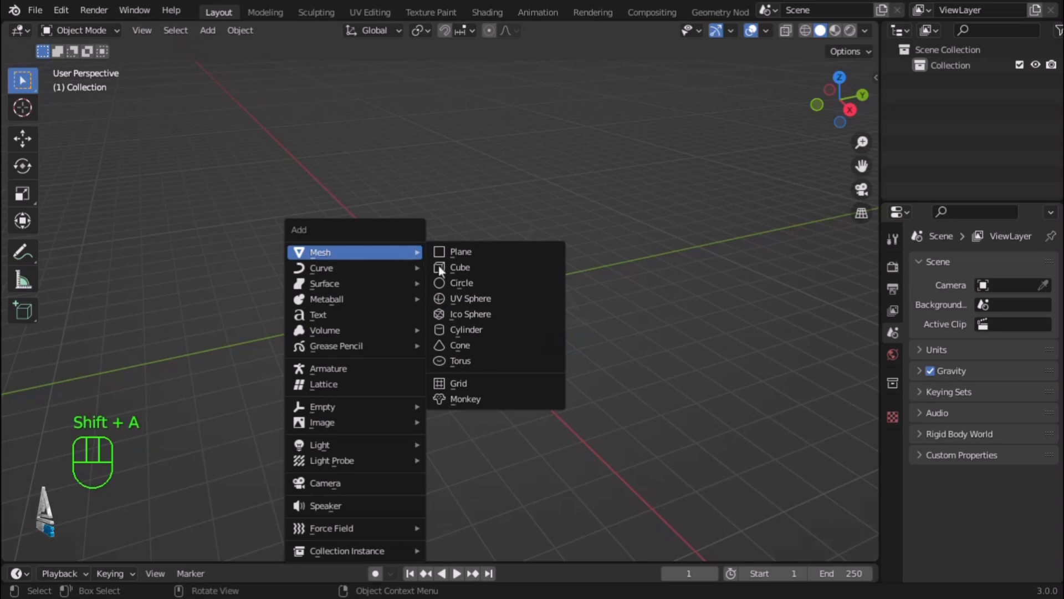
pyautogui.click(487, 329)
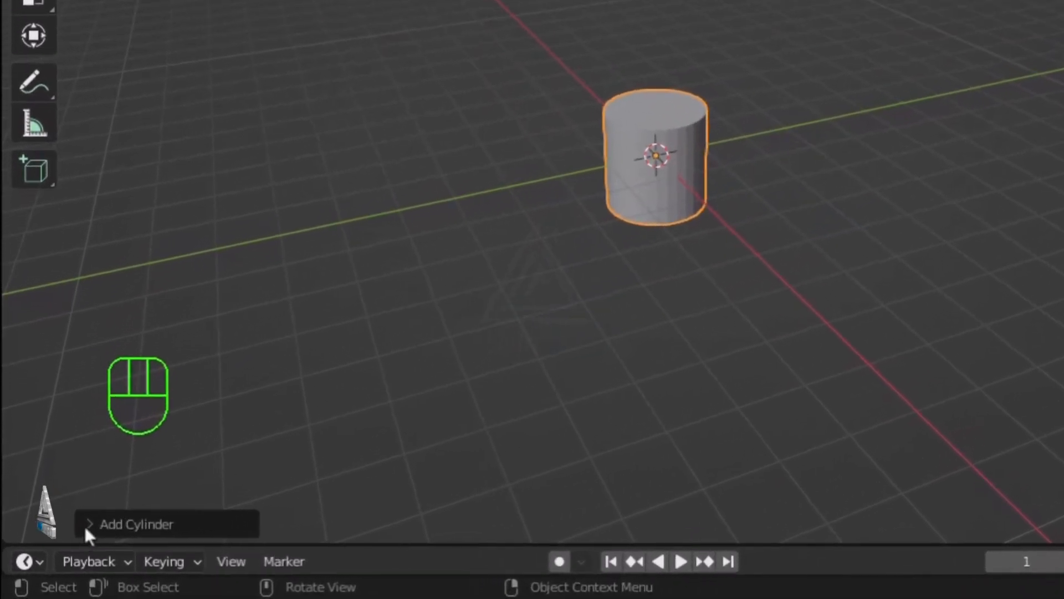
# Set the new cylinder to 64 vertices, a radius of 0.1 m and a depth of 2.5 m.
pyautogui.click(89, 524)
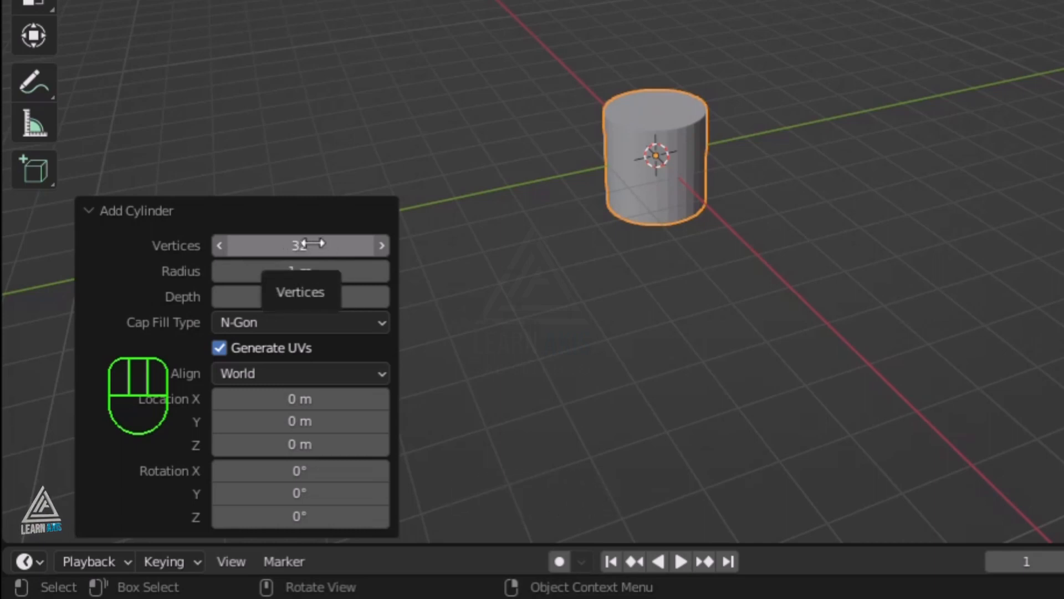
pyautogui.click(309, 244)
pyautogui.write('64')
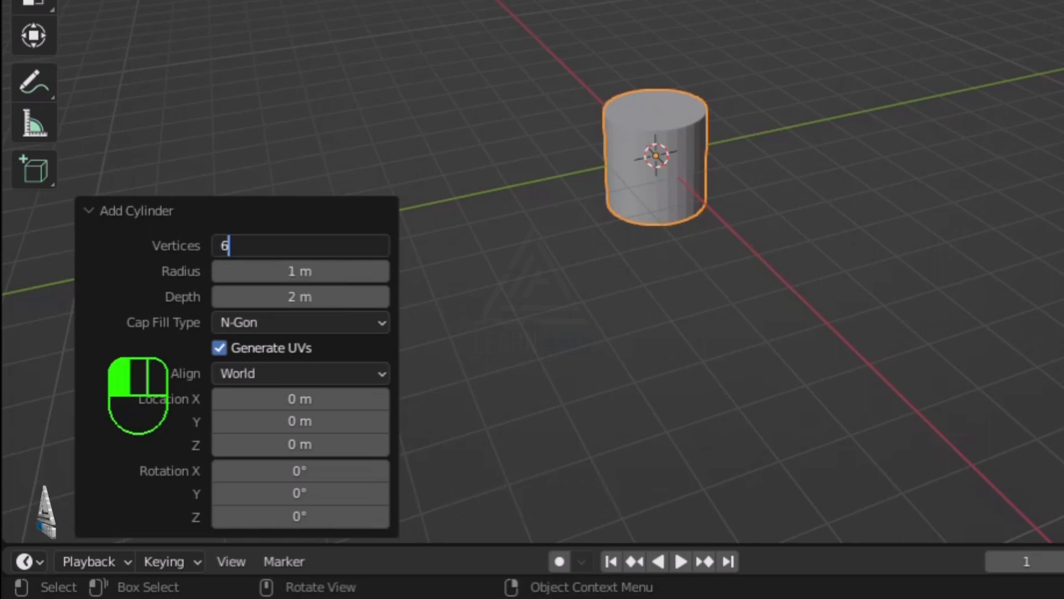
pyautogui.press('Return')
pyautogui.click(329, 273)
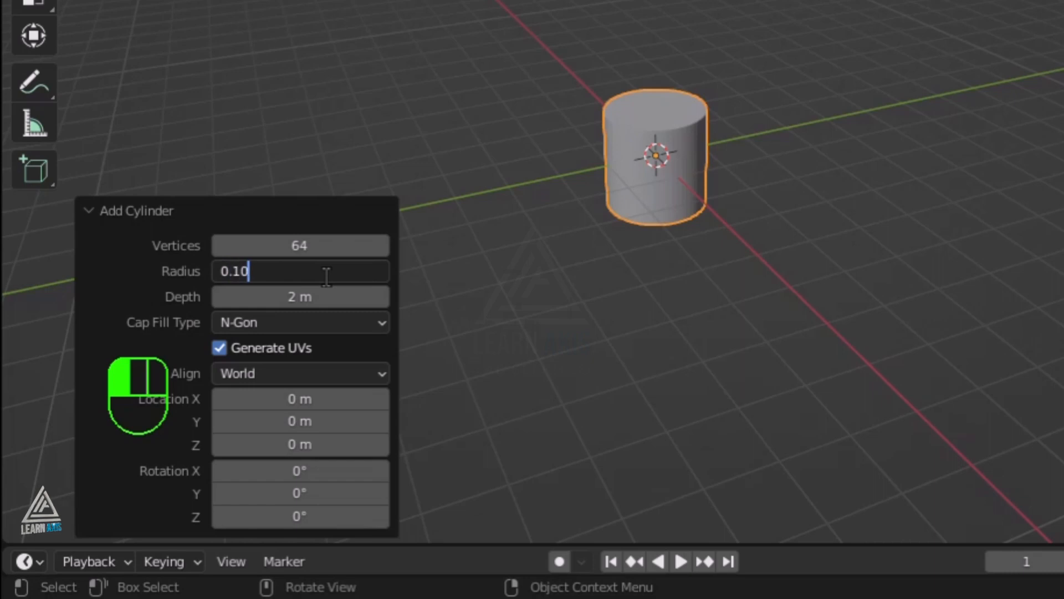
pyautogui.press('Return')
pyautogui.click(327, 296)
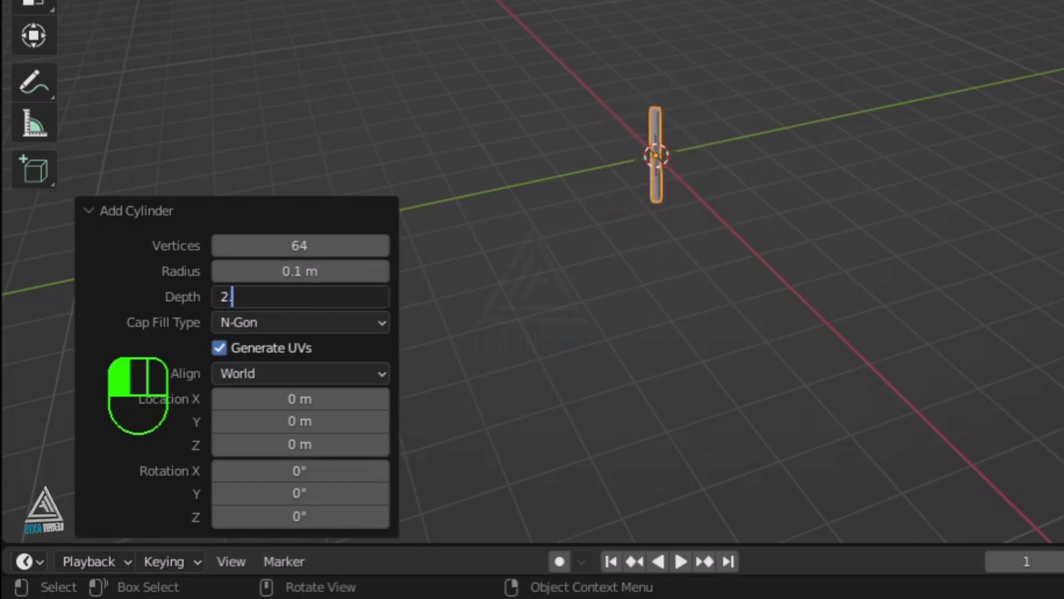
pyautogui.press('Return')
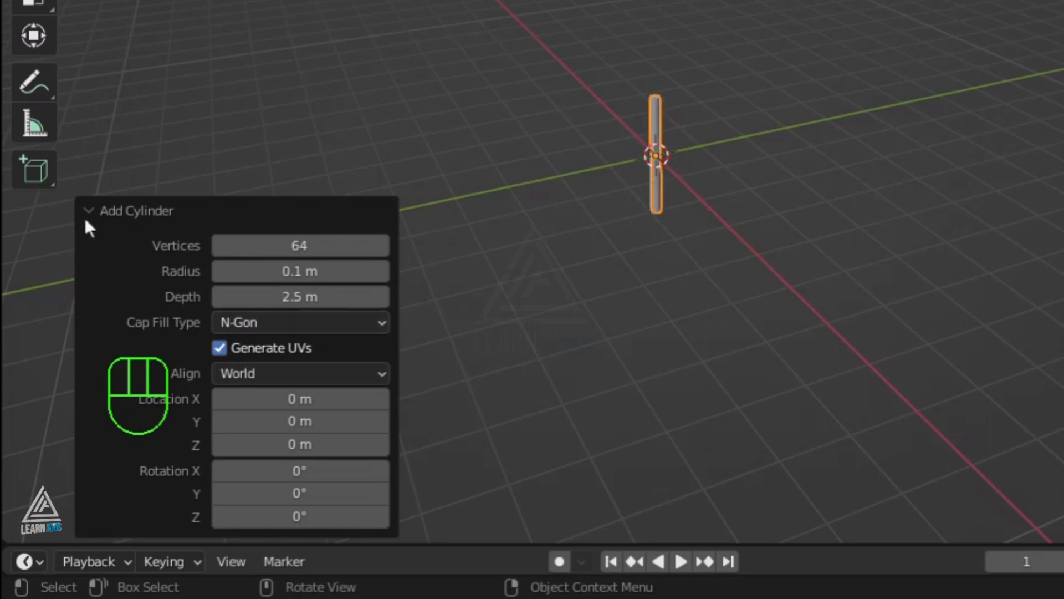
pyautogui.click(88, 212)
# Enter Edit Mode on the cylinder and select both its top and bottom cap faces in face selection mode.
pyautogui.scroll(8, 667, 66)
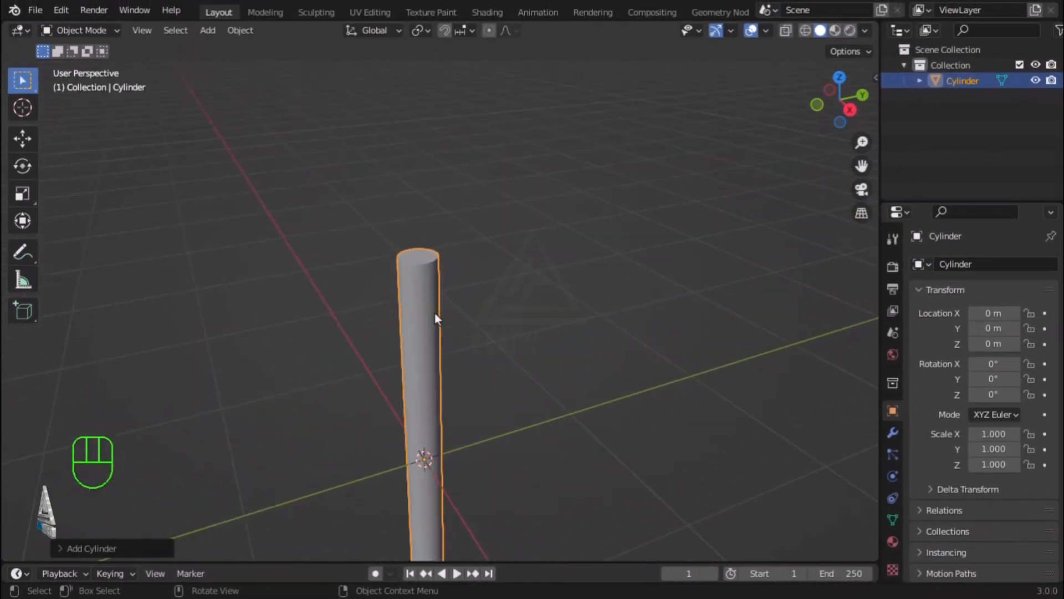
pyautogui.moveTo(507, 358); pyautogui.dragTo(455, 368, button='middle')
pyautogui.scroll(-4, 456, 364)
pyautogui.scroll(3, 445, 457)
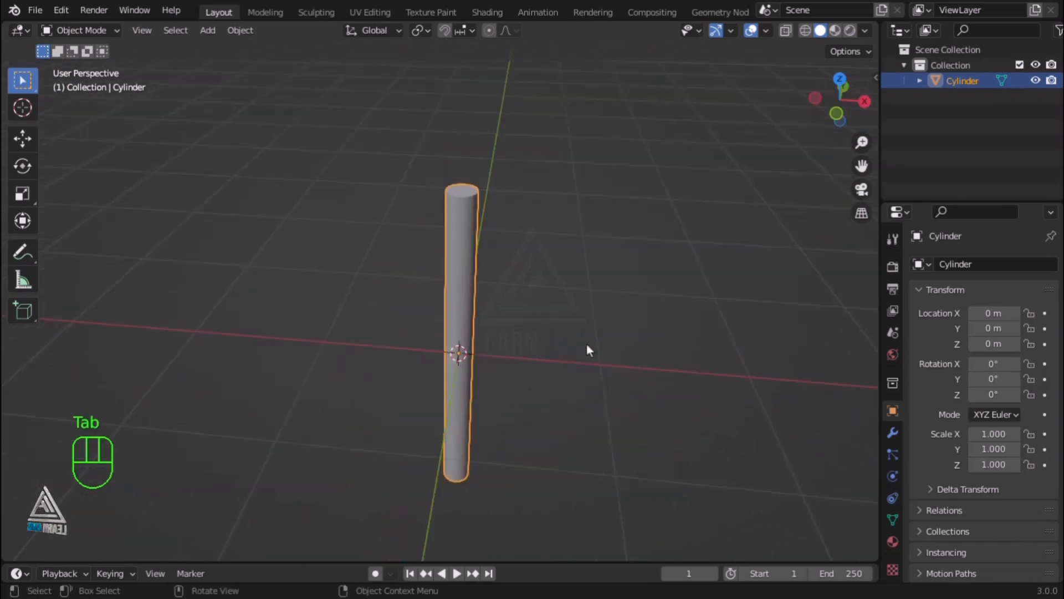
pyautogui.press('Tab')
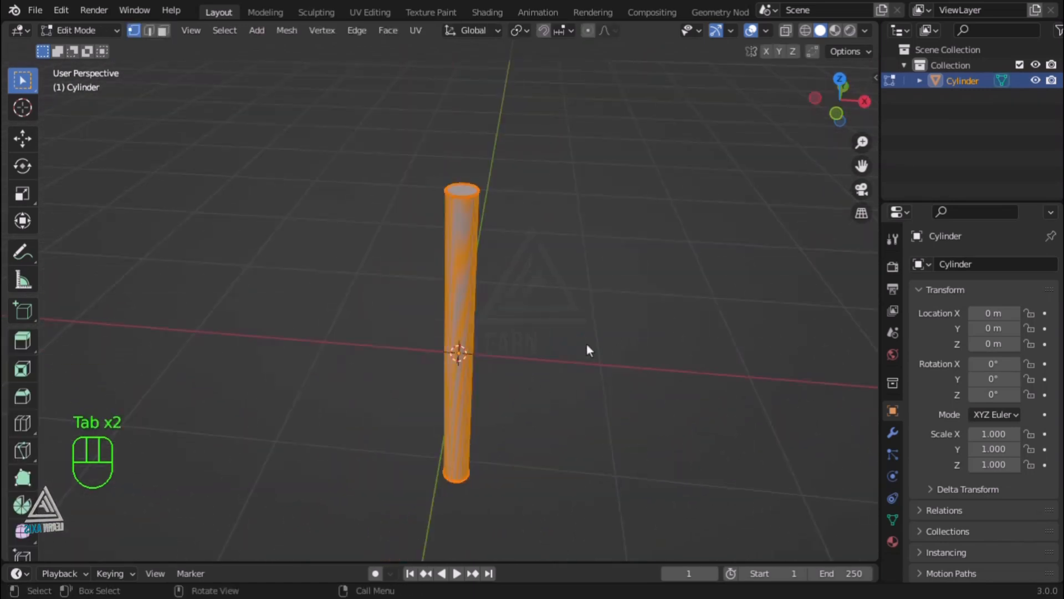
pyautogui.click(168, 34)
pyautogui.moveTo(597, 333); pyautogui.dragTo(543, 327, button='middle')
pyautogui.click(464, 259)
pyautogui.scroll(3, 513, 238)
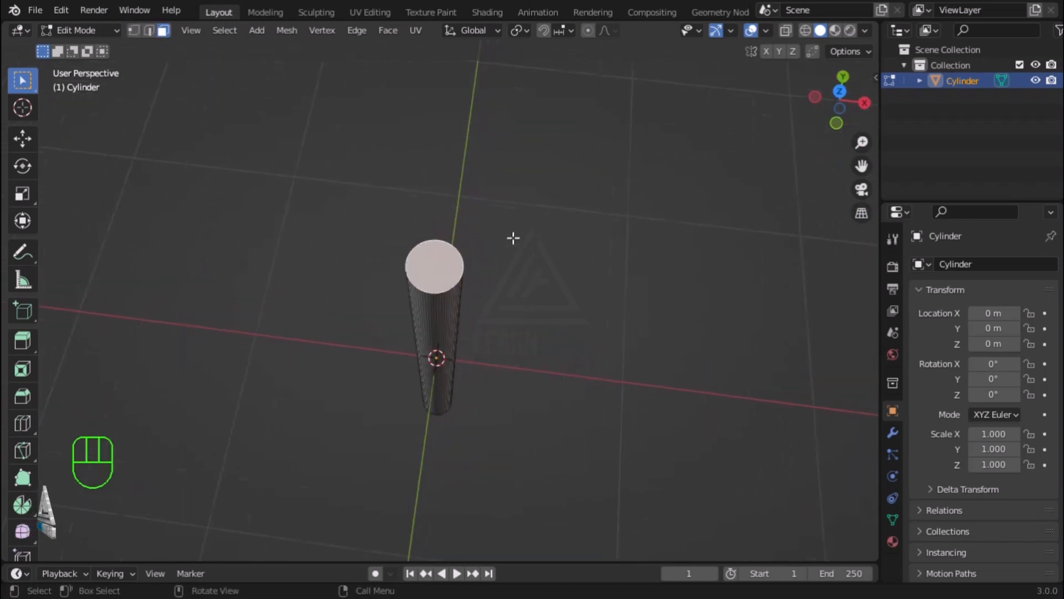
pyautogui.moveTo(555, 476); pyautogui.dragTo(575, 392, button='middle')
pyautogui.keyDown('shift'); pyautogui.click(412, 224); pyautogui.keyUp('shift')
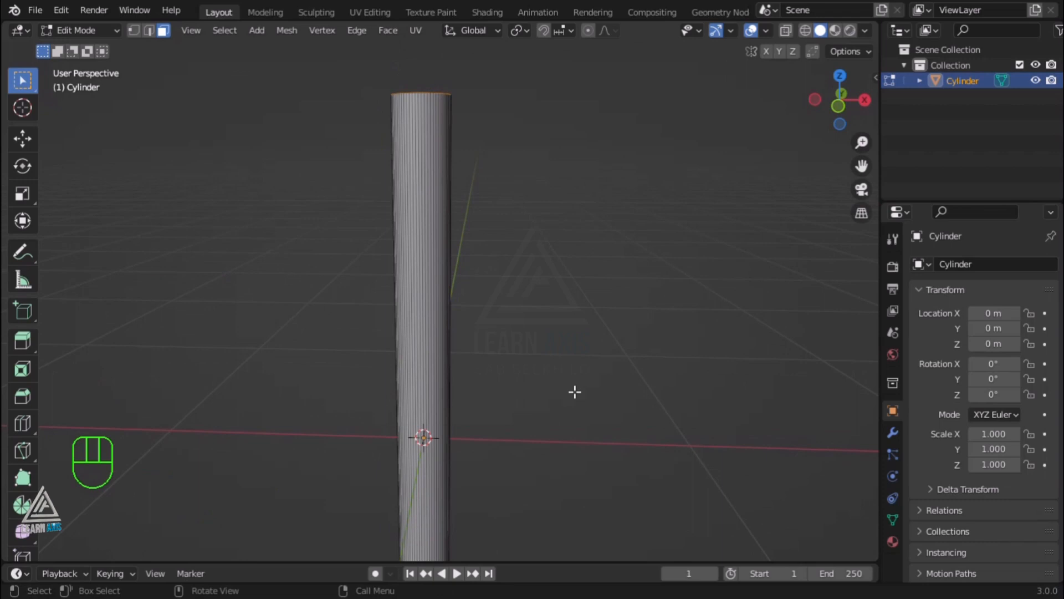
# Inset the two selected cap faces by about 0.01 m to form a thin rim on each end.
pyautogui.press('KP_7')
pyautogui.scroll(7, 387, 361)
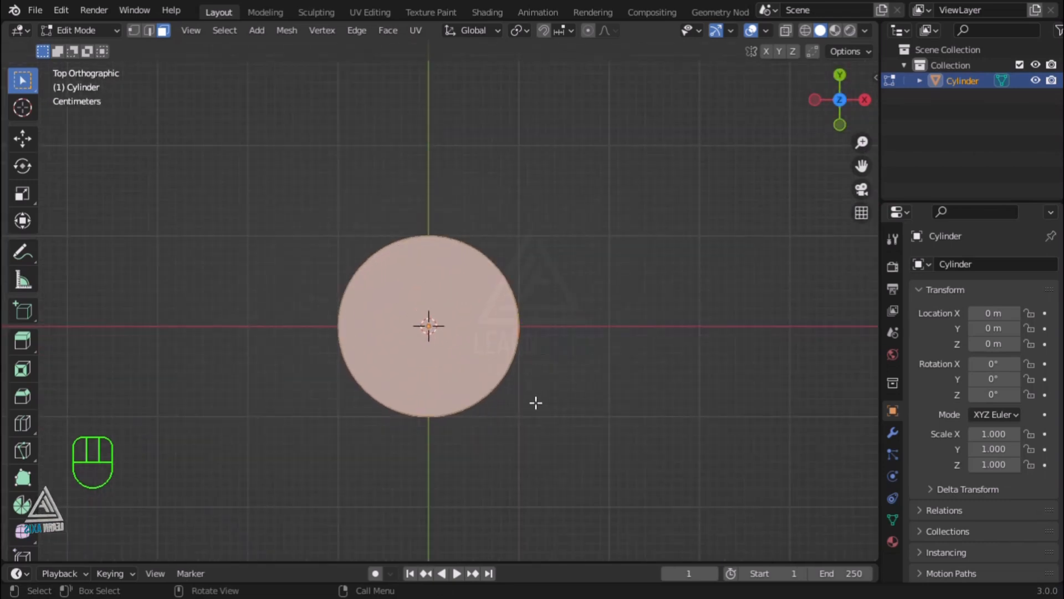
pyautogui.scroll(1, 535, 403)
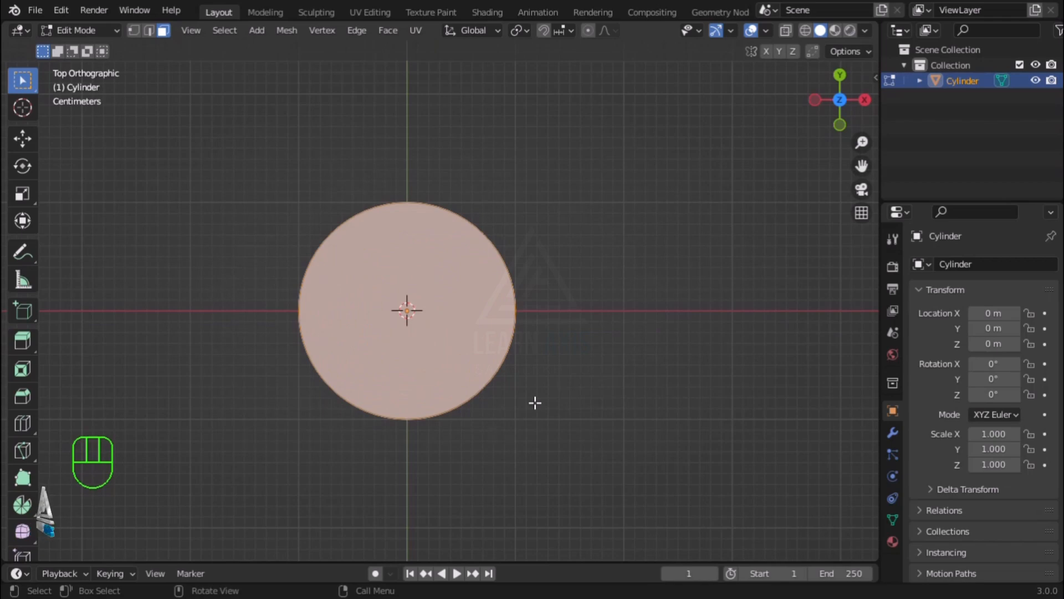
pyautogui.press('i')
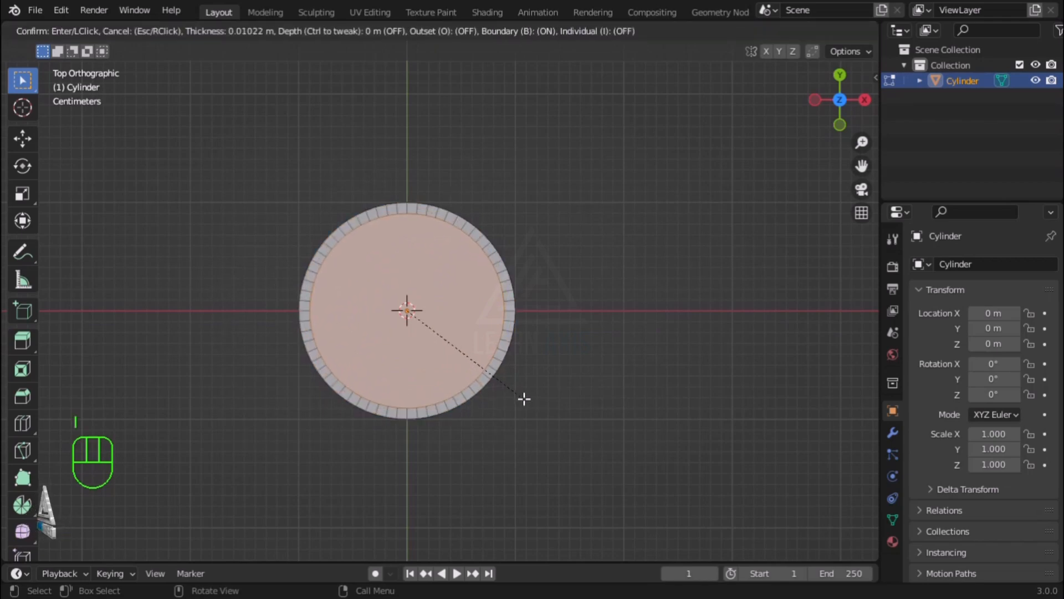
pyautogui.click(524, 398)
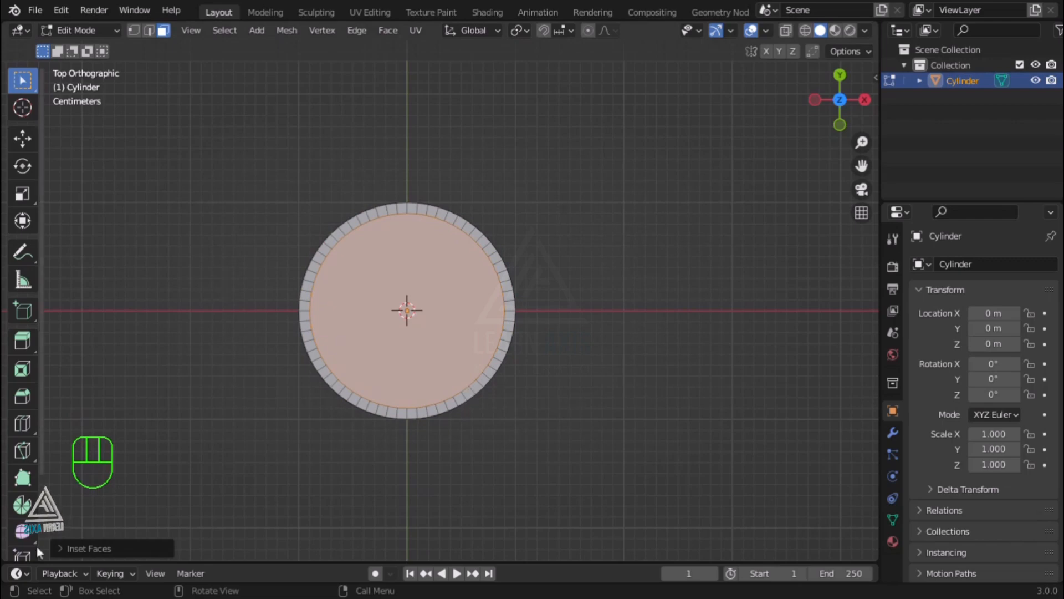
# Set the thickness of the cap face inset to exactly 0.01 m.
pyautogui.click(61, 548)
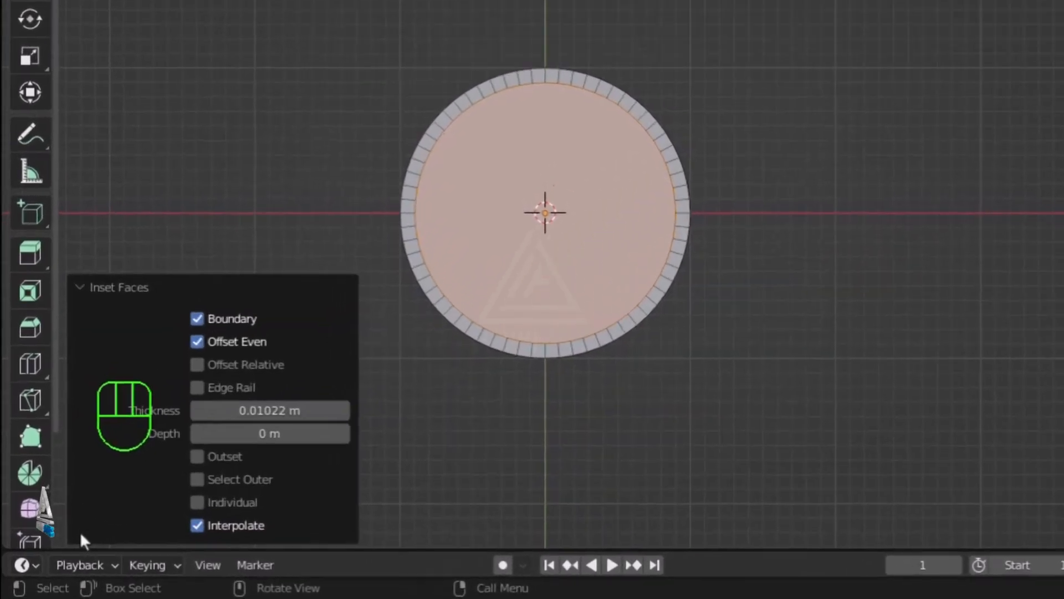
pyautogui.click(199, 460)
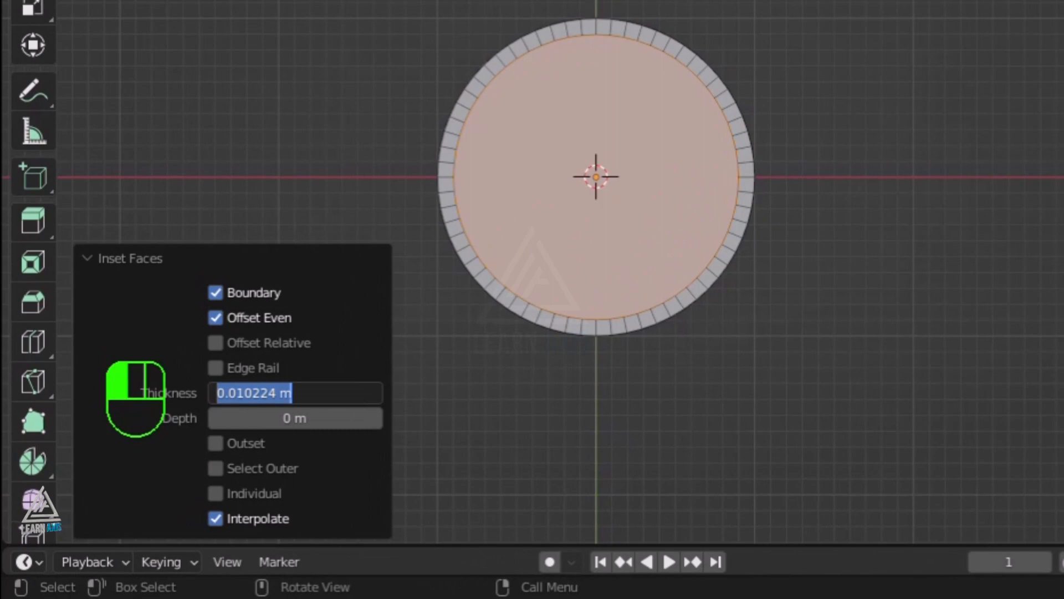
pyautogui.write('0.')
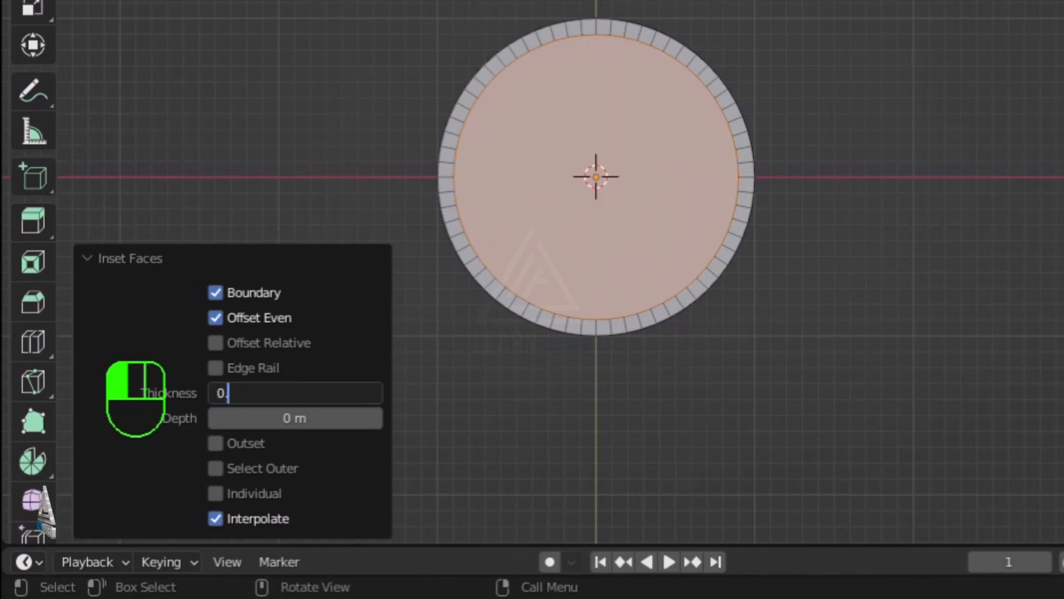
pyautogui.write('10')
pyautogui.press('BackSpace')
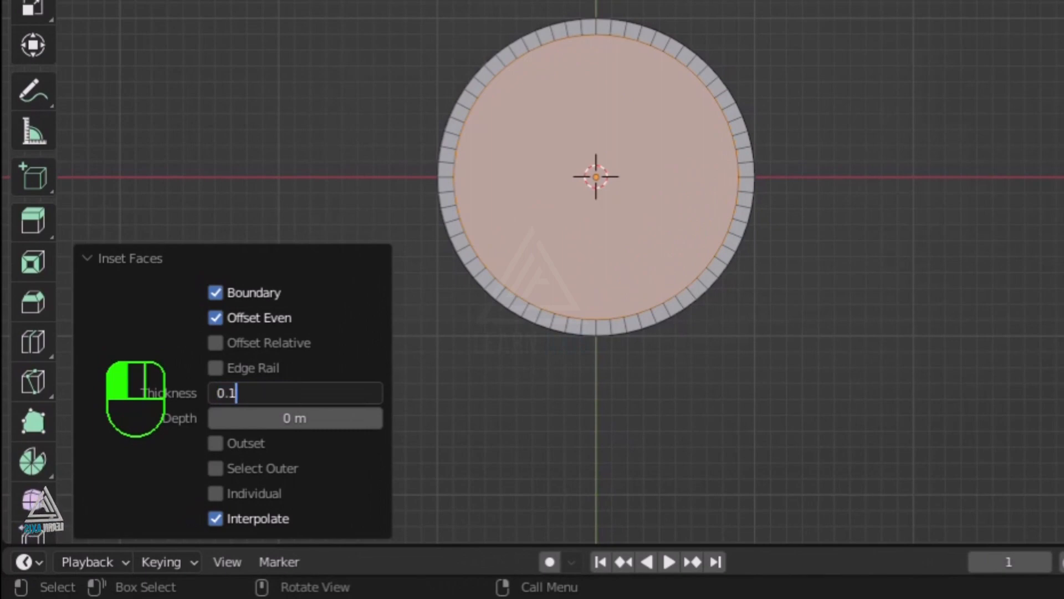
pyautogui.press('BackSpace')
pyautogui.write('0')
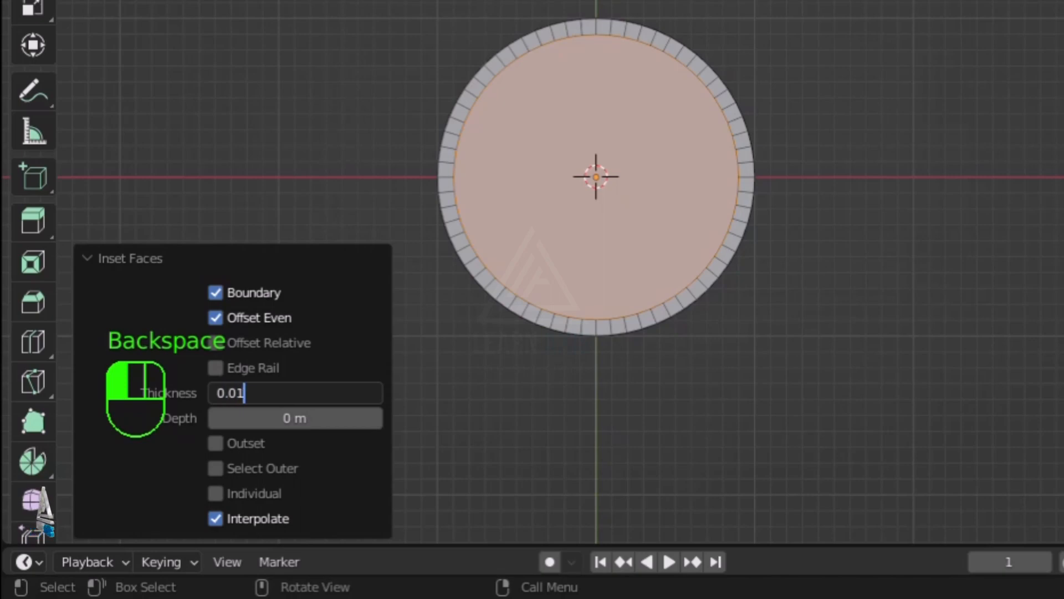
pyautogui.write('1')
pyautogui.press('Return')
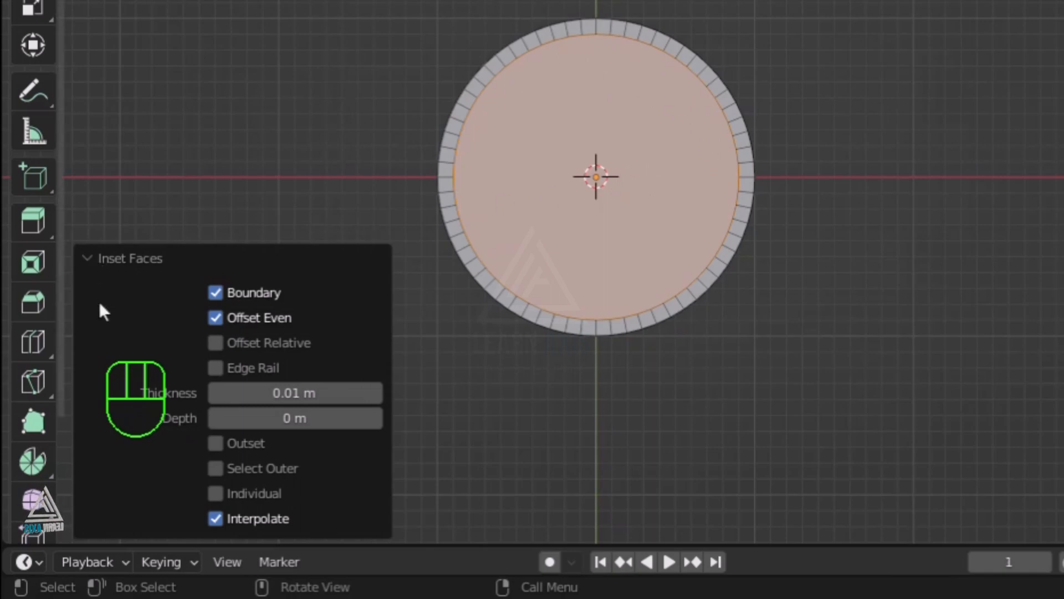
pyautogui.click(94, 259)
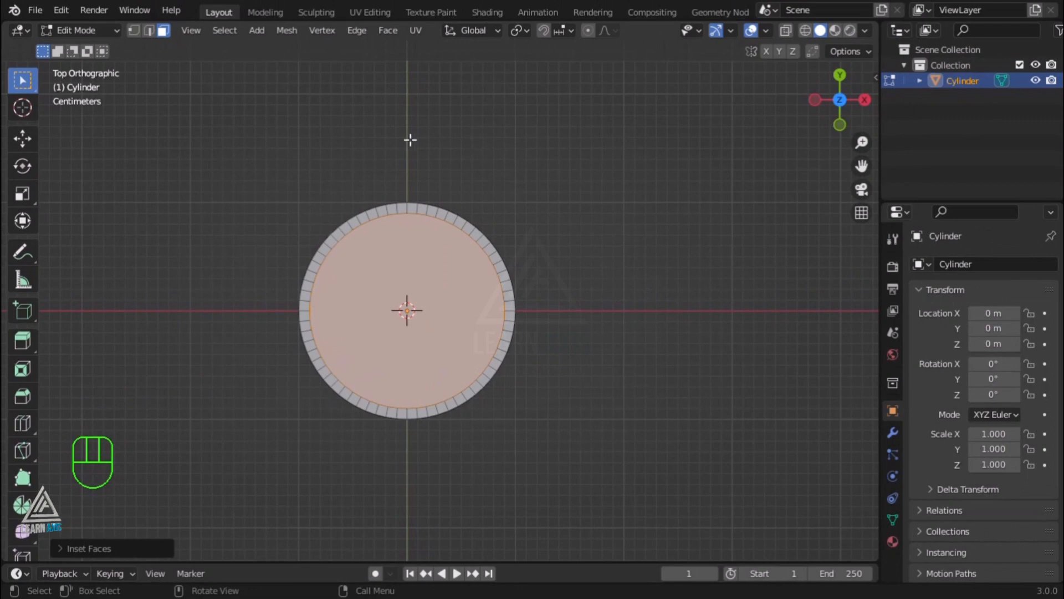
# Bridge the edge loops of the two inset caps to hollow the cylinder into a pipe, and return to Object Mode.
pyautogui.click(357, 37)
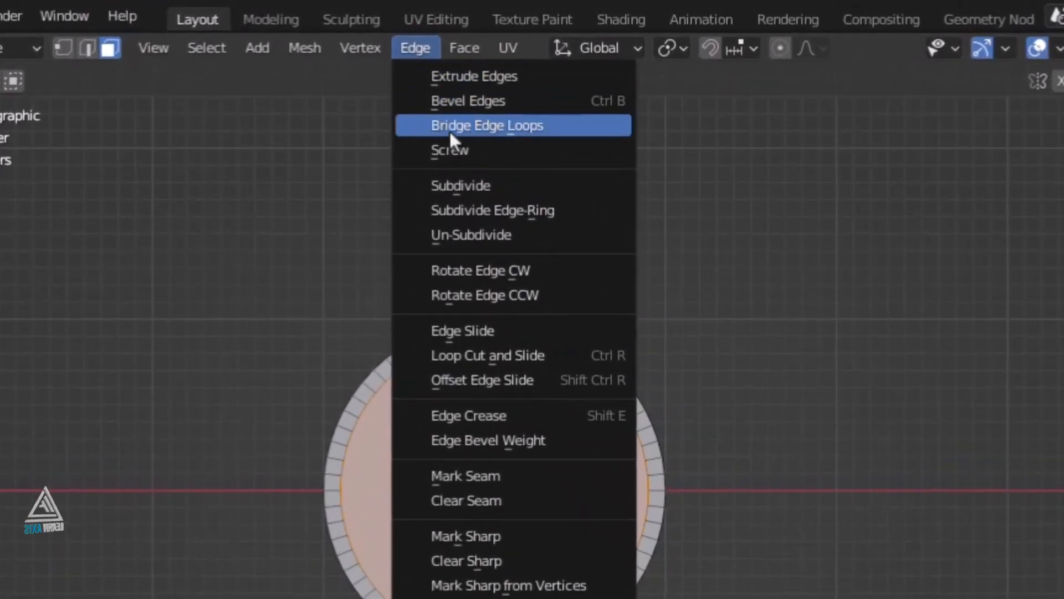
pyautogui.click(528, 126)
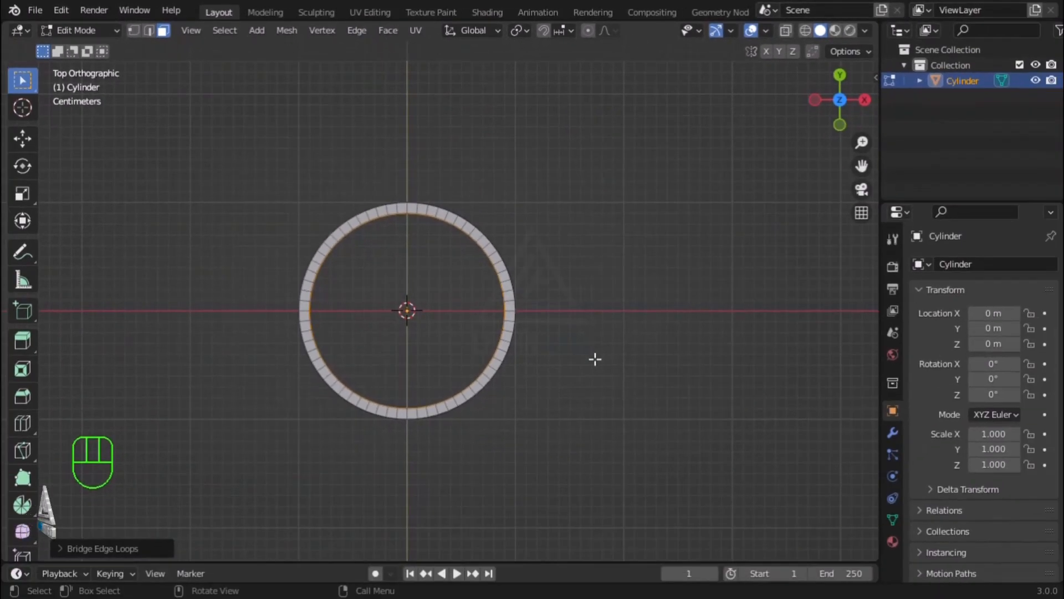
pyautogui.press('Tab')
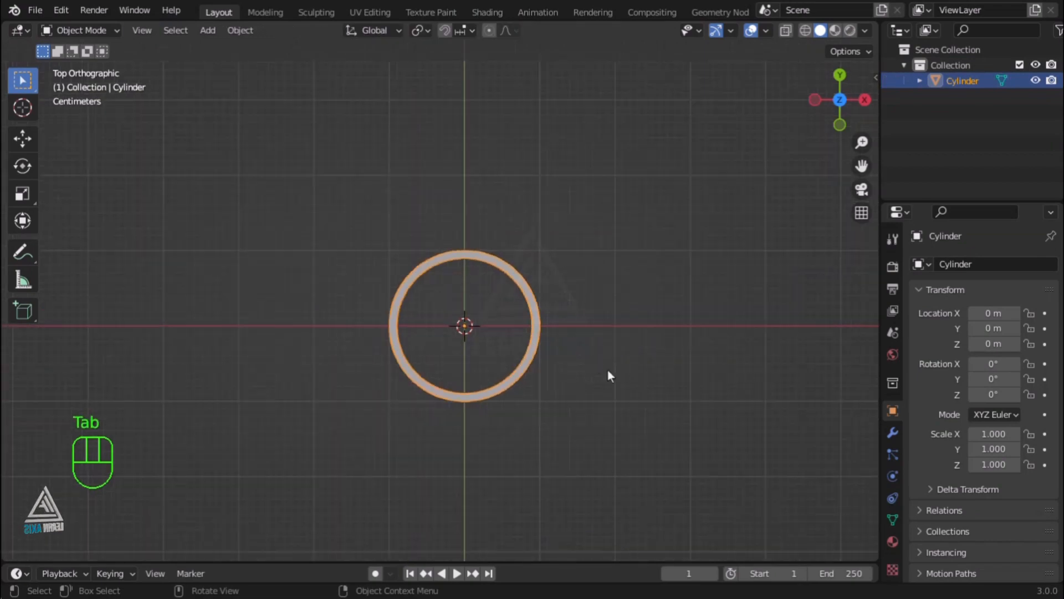
# Rotate the hollow cylinder 90° about the Y axis so it lies horizontally along X.
pyautogui.moveTo(641, 387); pyautogui.dragTo(507, 264, button='middle')
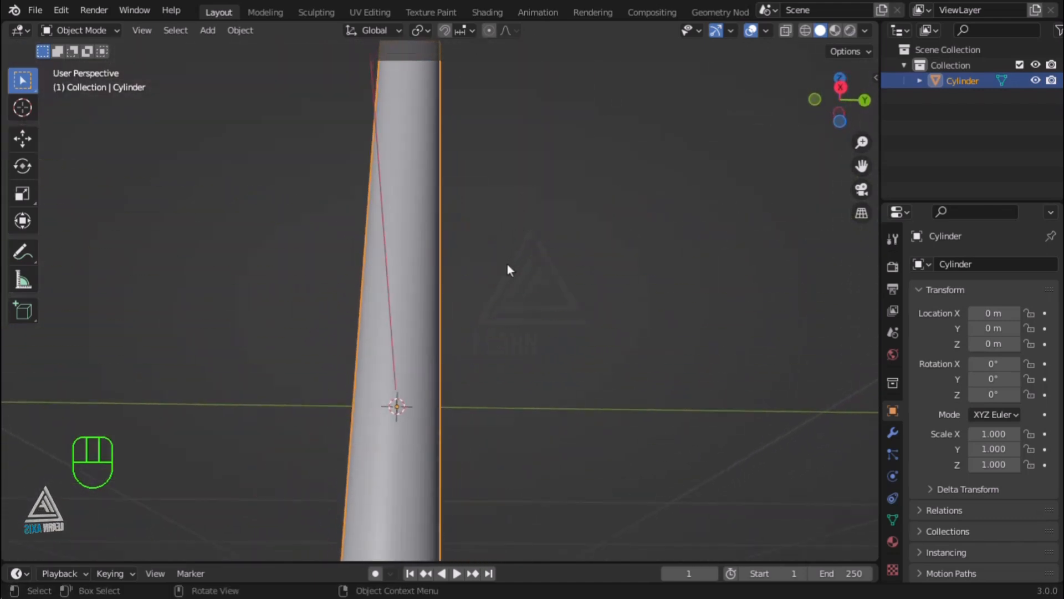
pyautogui.scroll(-6, 507, 264)
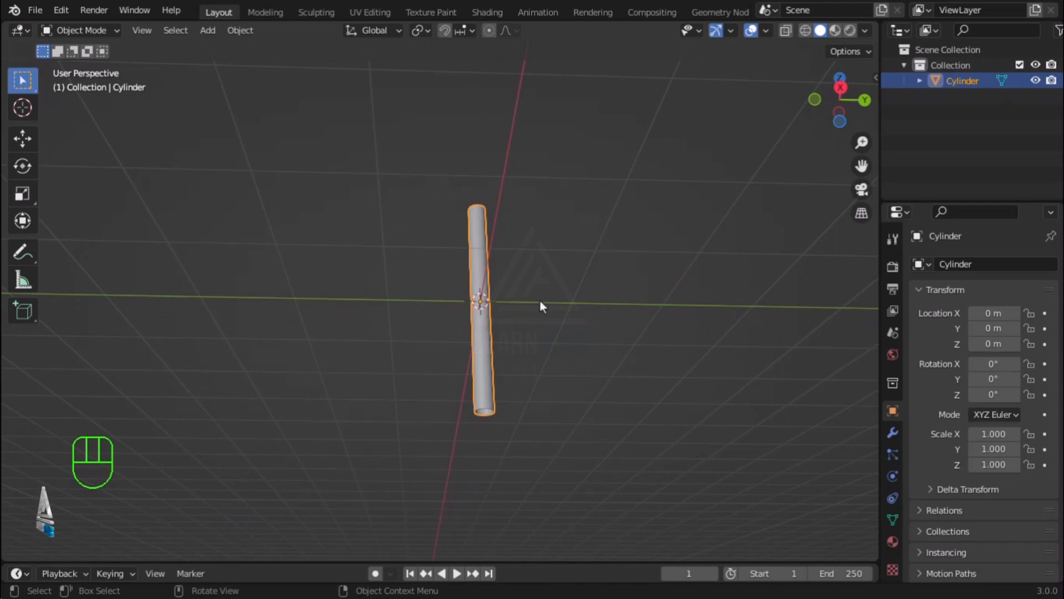
pyautogui.press('KP_1')
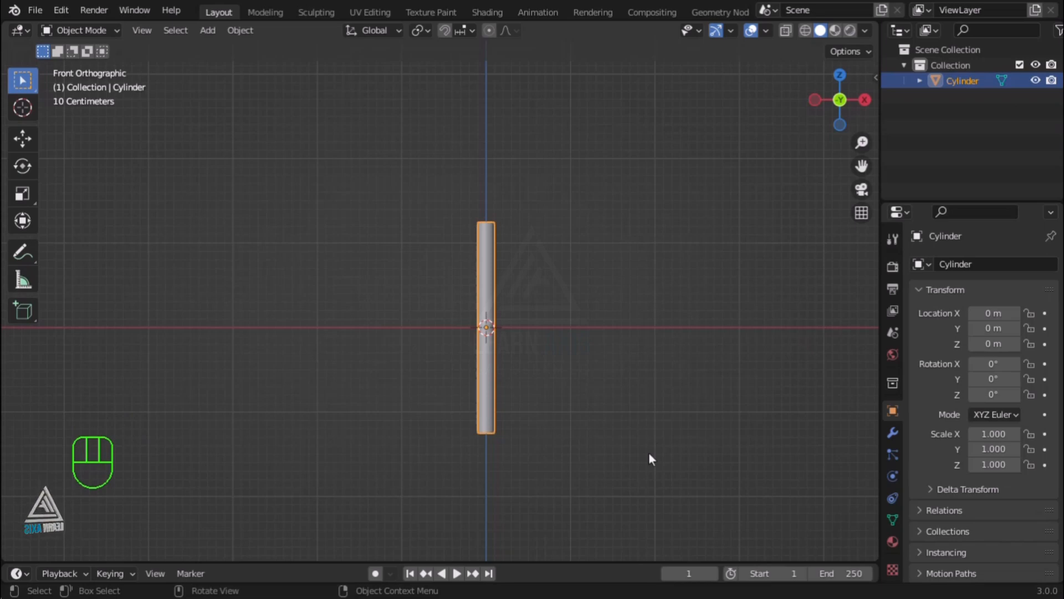
pyautogui.press('r')
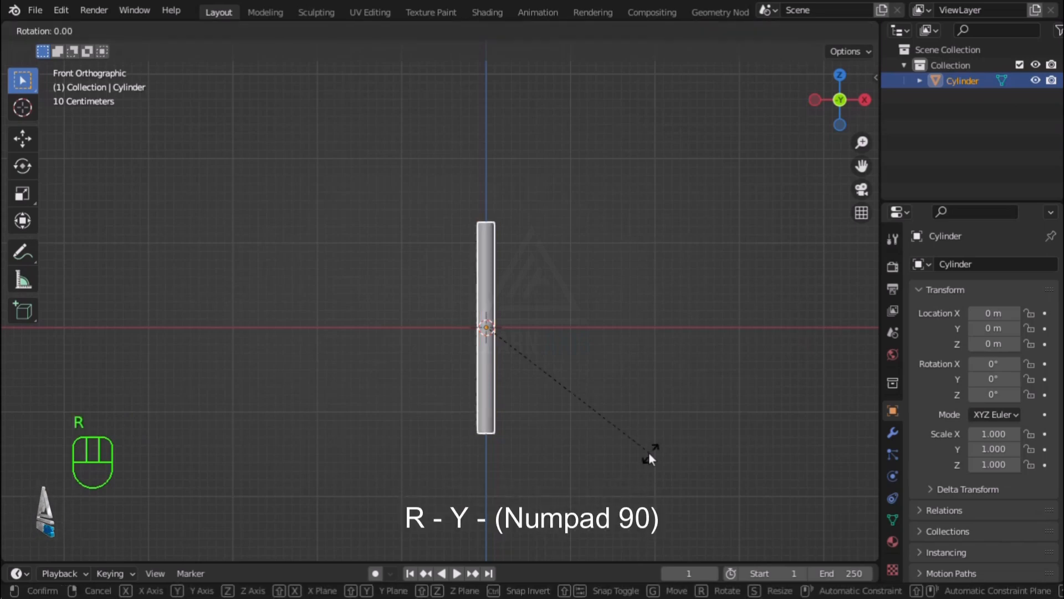
pyautogui.write('y90')
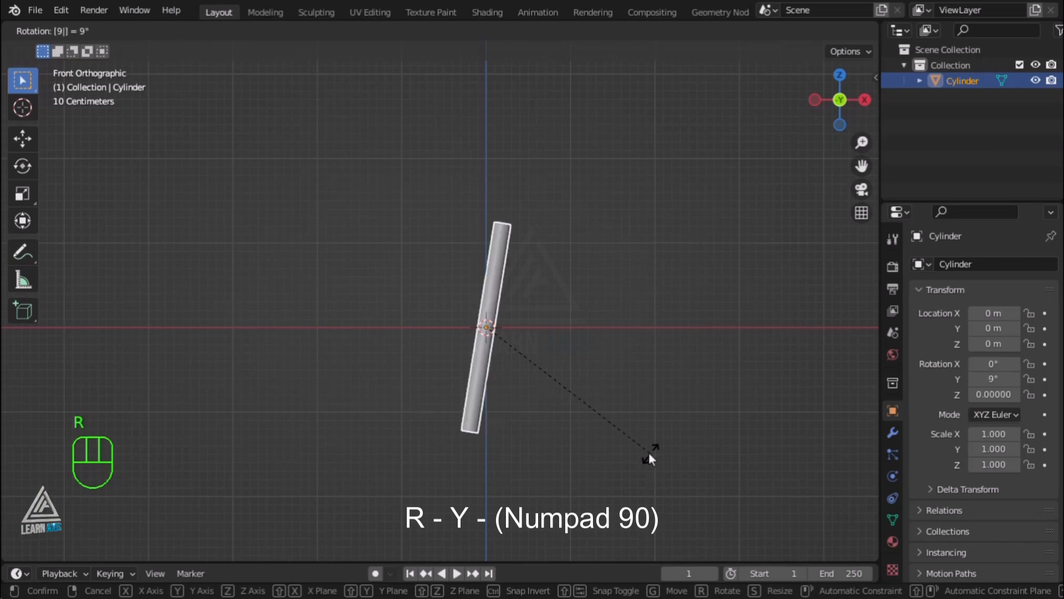
pyautogui.press('Return')
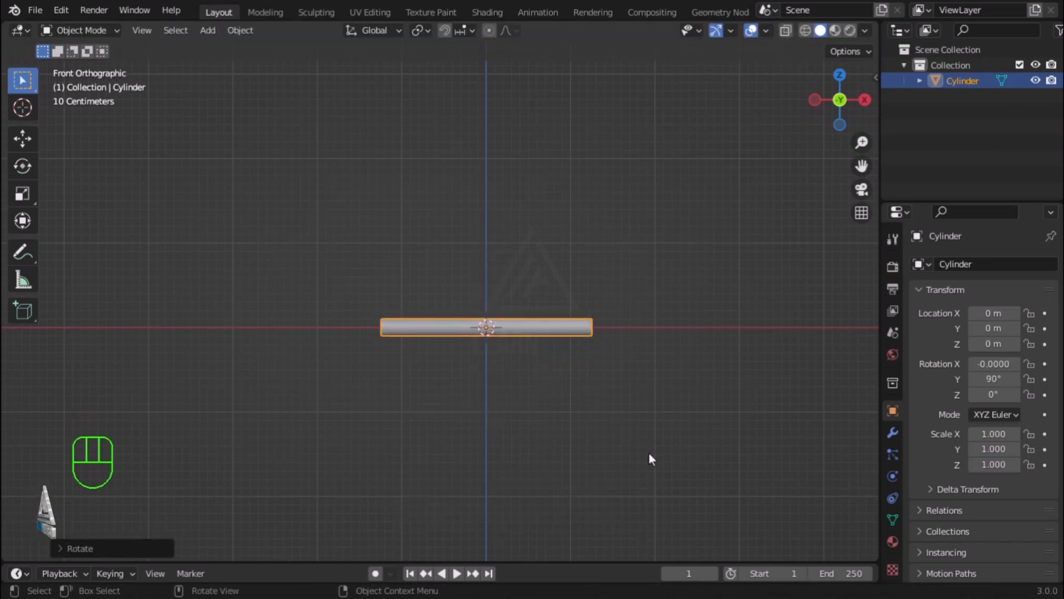
# Raise the pipe along Z by about 0.119 m so it sits on the ground grid, and deselect it.
pyautogui.click(23, 141)
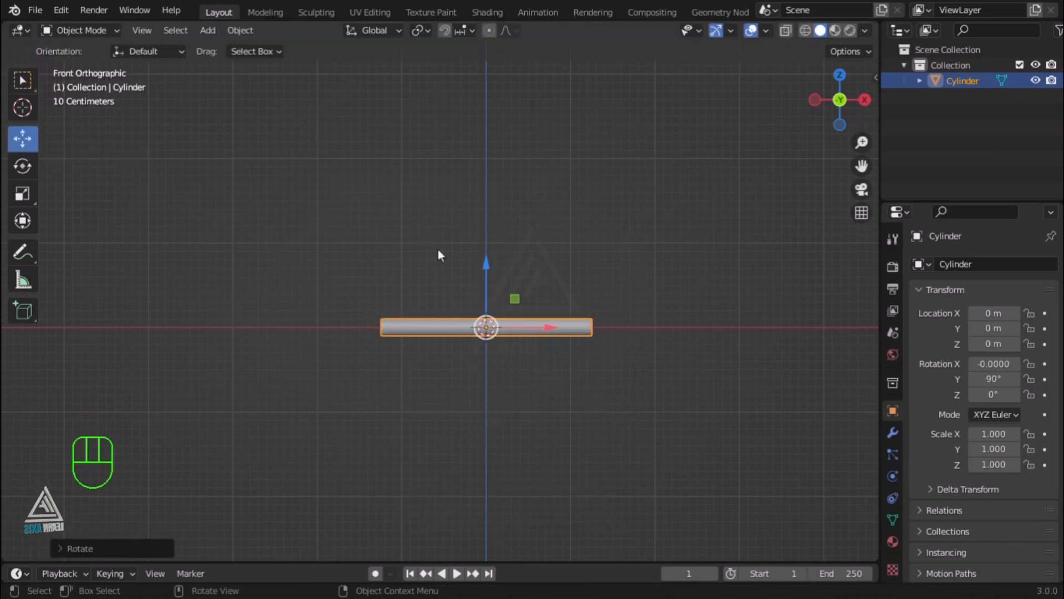
pyautogui.scroll(5, 501, 312)
pyautogui.moveTo(463, 288); pyautogui.dragTo(472, 258)
pyautogui.click(676, 260)
pyautogui.moveTo(677, 260); pyautogui.dragTo(263, 356, button='middle')
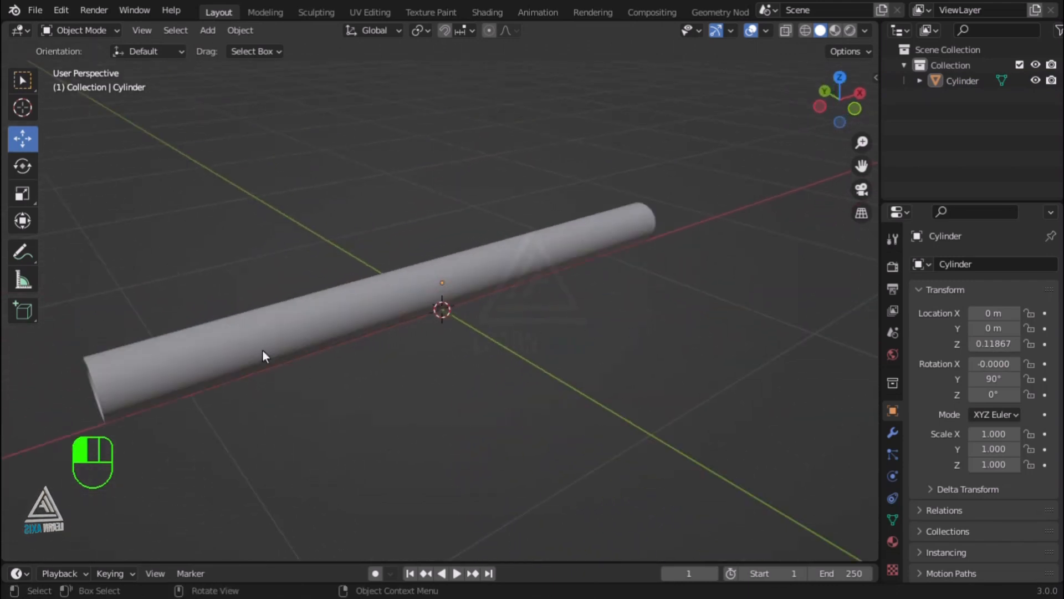
# Apply the pipe's scale.
pyautogui.click(268, 320)
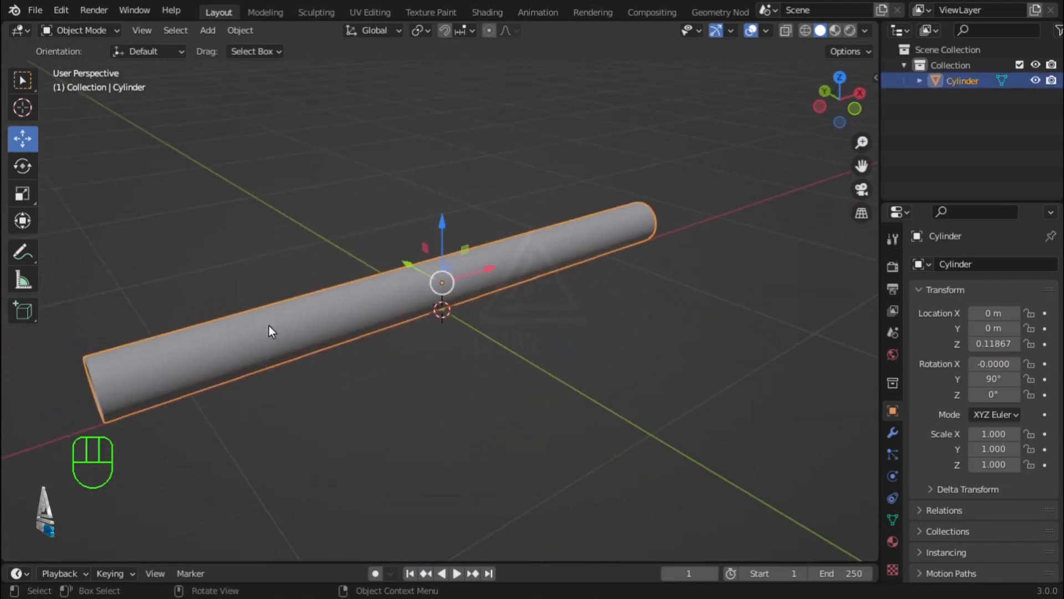
pyautogui.hotkey('ctrl', 'a')
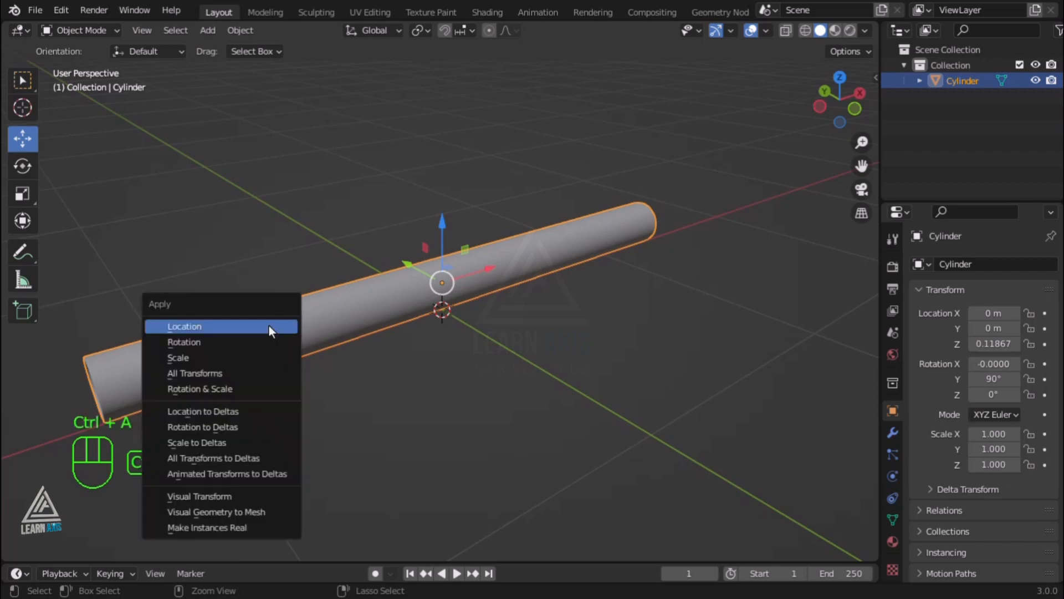
pyautogui.click(181, 360)
# Switch to Edit Mode with edge selection and select the outer edge loop at the pipe's negative X end.
pyautogui.moveTo(183, 362); pyautogui.dragTo(433, 355, button='middle')
pyautogui.scroll(2, 84, 377)
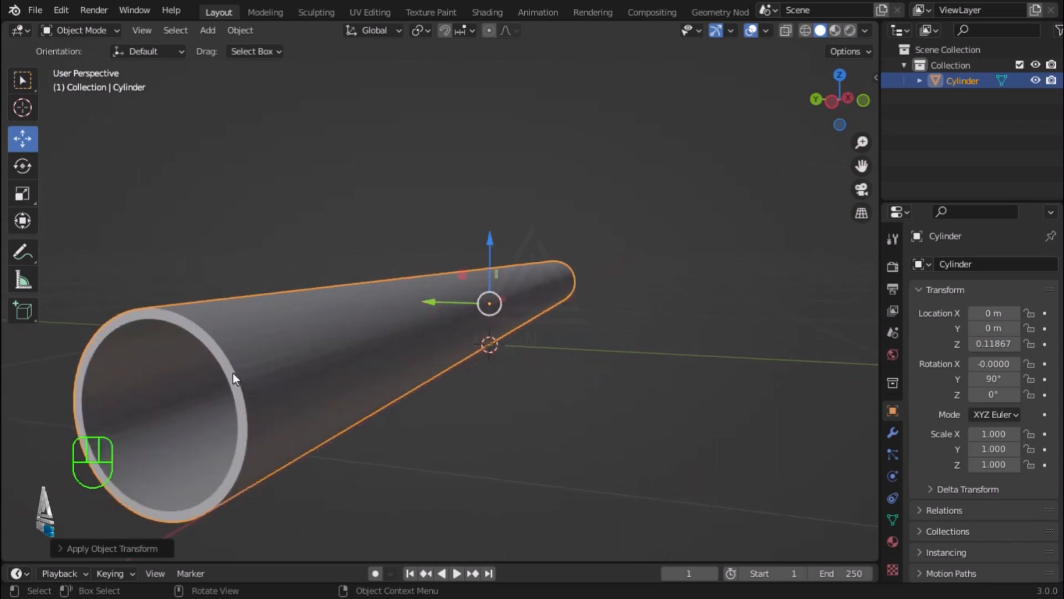
pyautogui.moveTo(541, 375); pyautogui.dragTo(446, 373, button='middle')
pyautogui.scroll(-4, 447, 373)
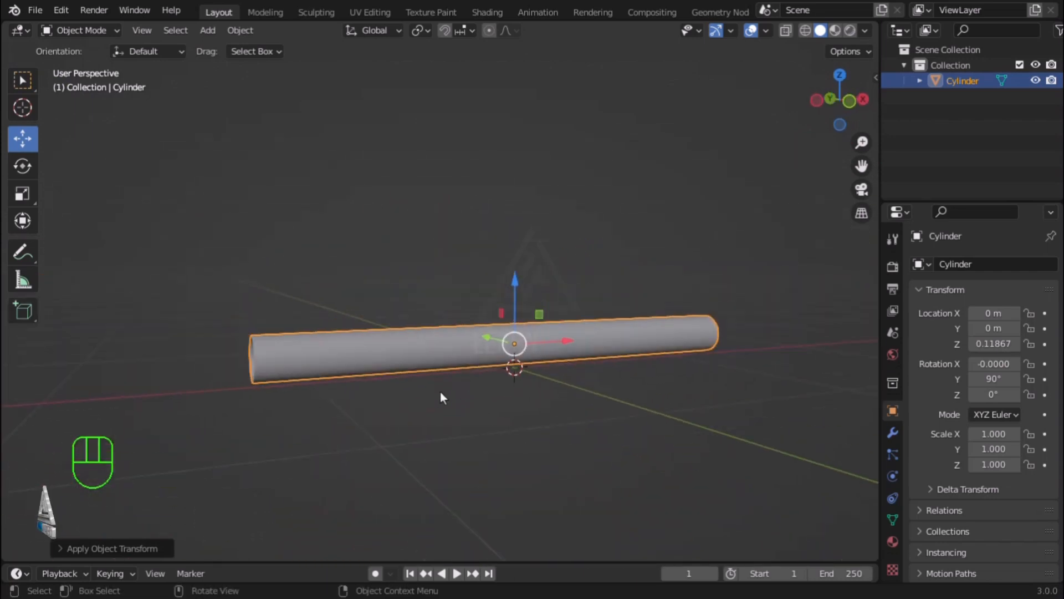
pyautogui.press('Tab')
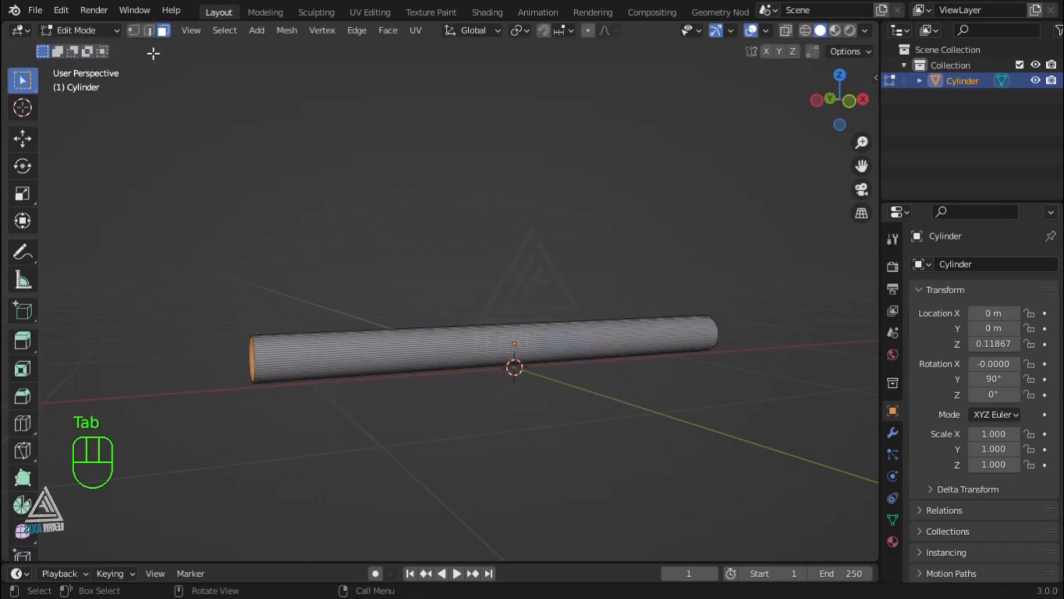
pyautogui.click(150, 30)
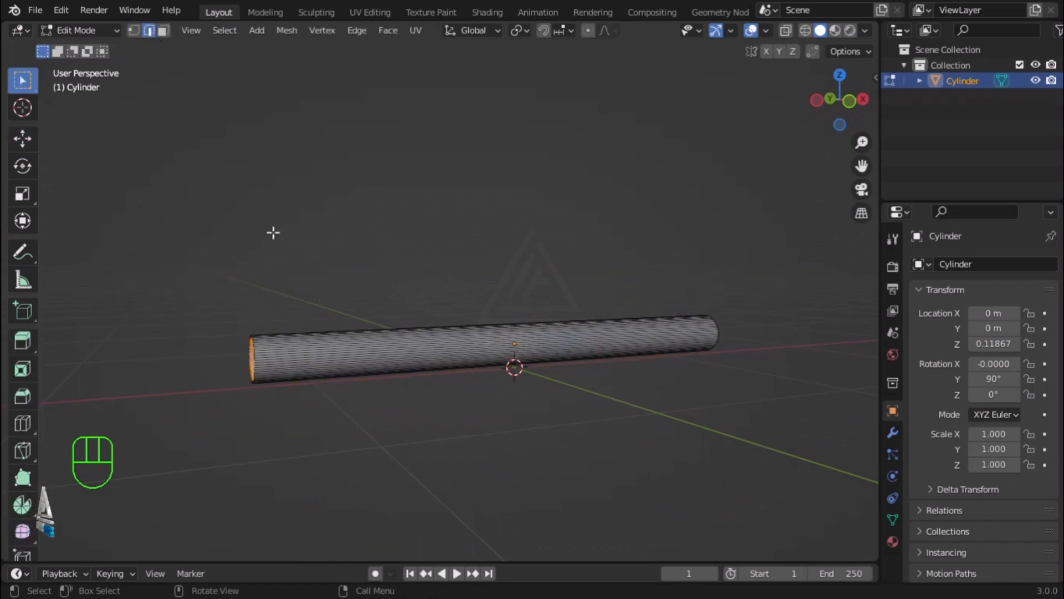
pyautogui.moveTo(306, 377); pyautogui.dragTo(344, 467, button='middle')
pyautogui.scroll(8, 351, 465)
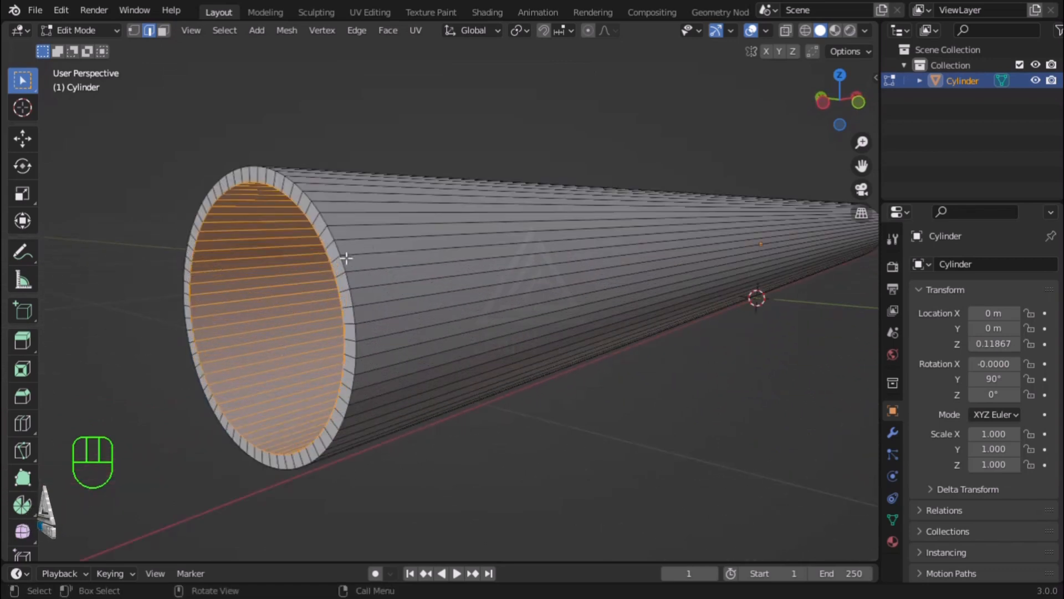
pyautogui.press('alt')
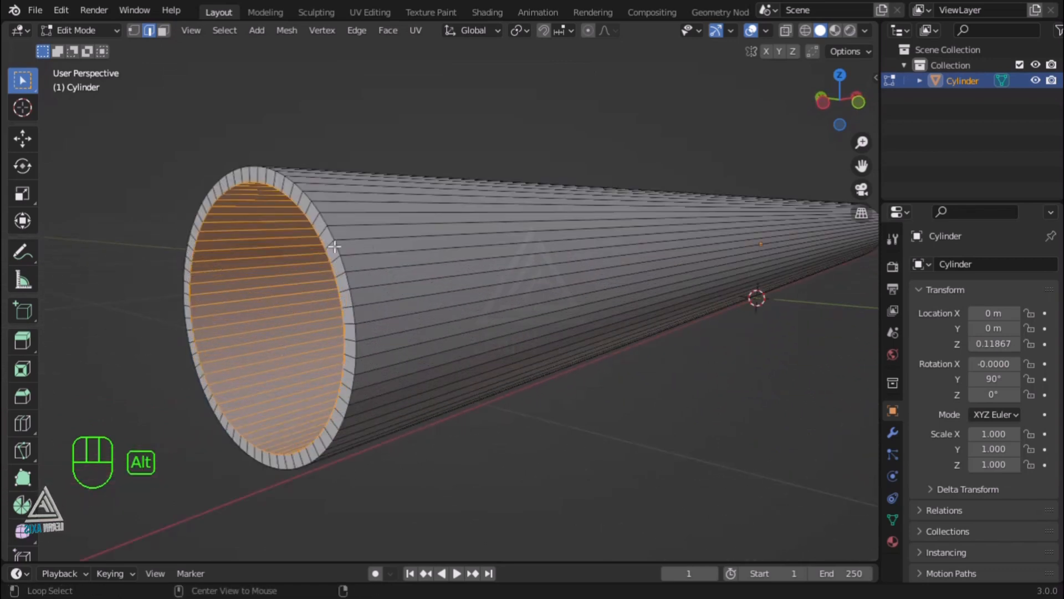
pyautogui.keyDown('alt'); pyautogui.click(337, 248); pyautogui.keyUp('alt')
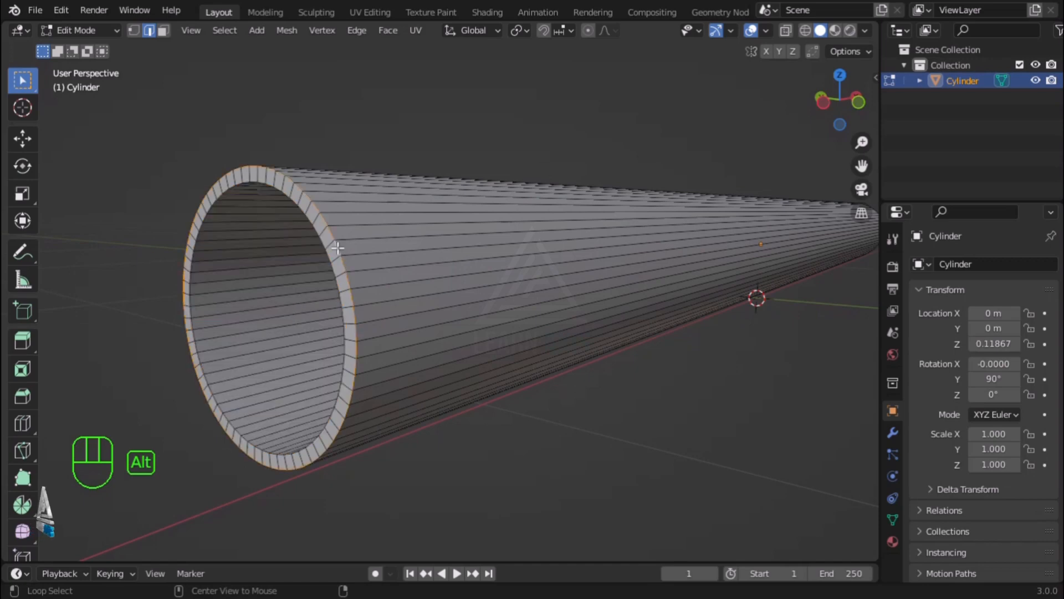
# Add the outer edge loop at the pipe's opposite end to the selection.
pyautogui.scroll(-6, 338, 248)
pyautogui.moveTo(689, 269); pyautogui.dragTo(489, 286, button='middle')
pyautogui.scroll(-4, 475, 294)
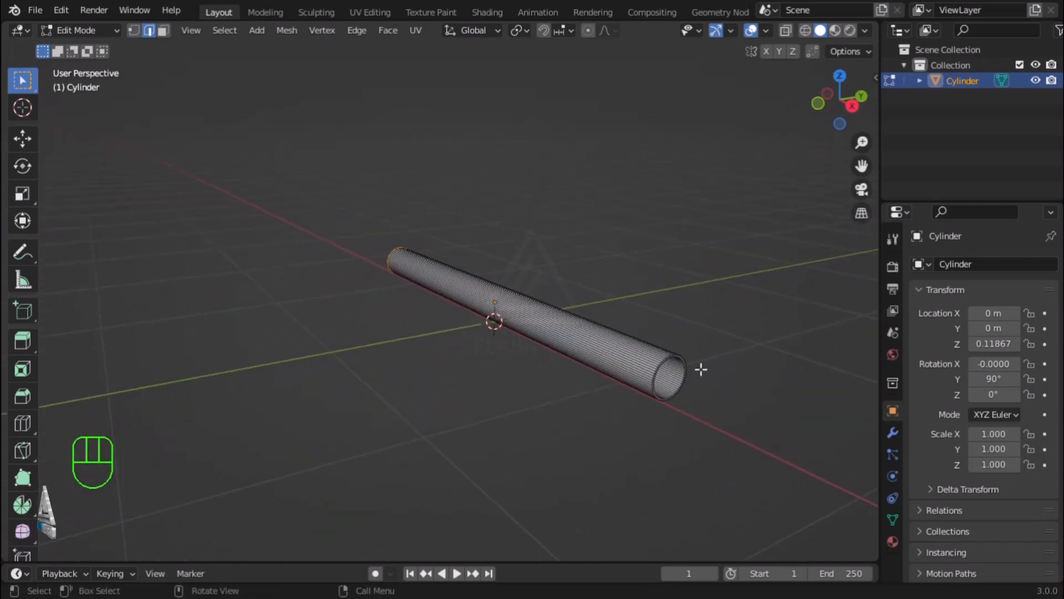
pyautogui.scroll(6, 701, 368)
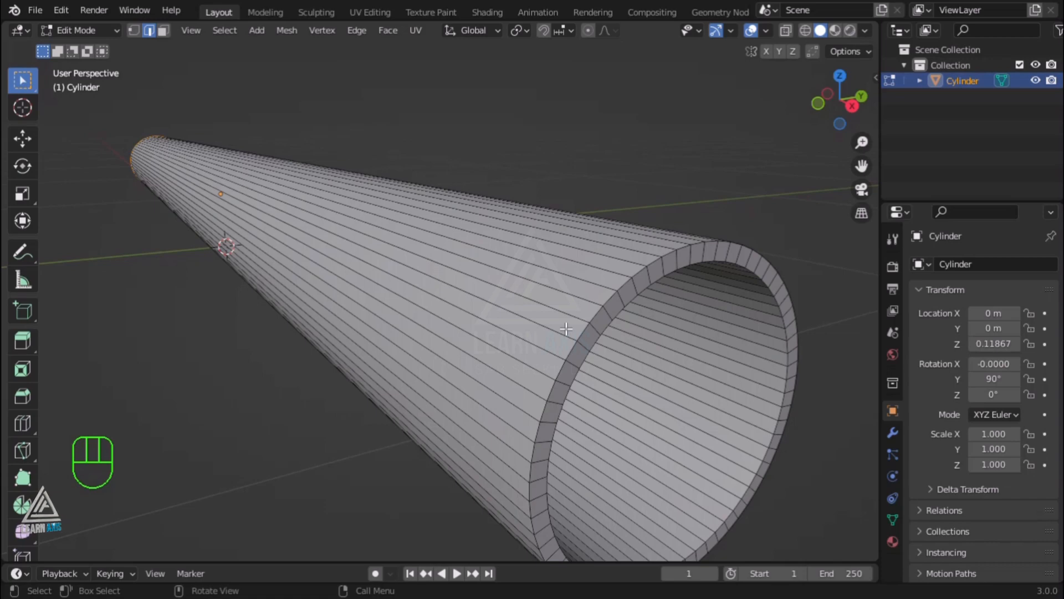
pyautogui.press('shift')
pyautogui.hotkey('shift', 'alt')
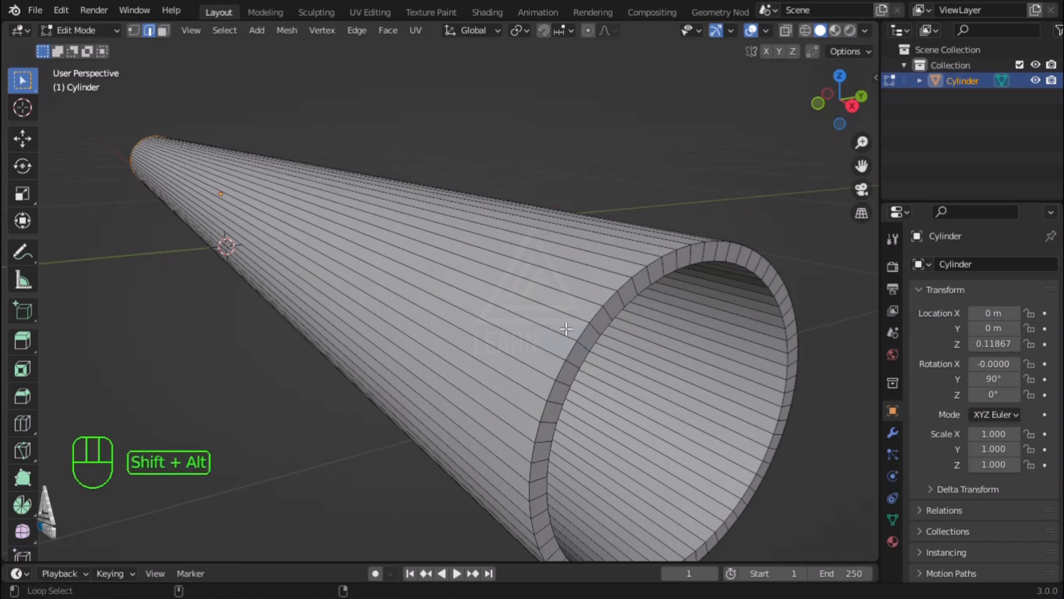
pyautogui.keyDown('alt'); pyautogui.keyDown('shift'); pyautogui.click(593, 313); pyautogui.keyUp('shift'); pyautogui.keyUp('alt')
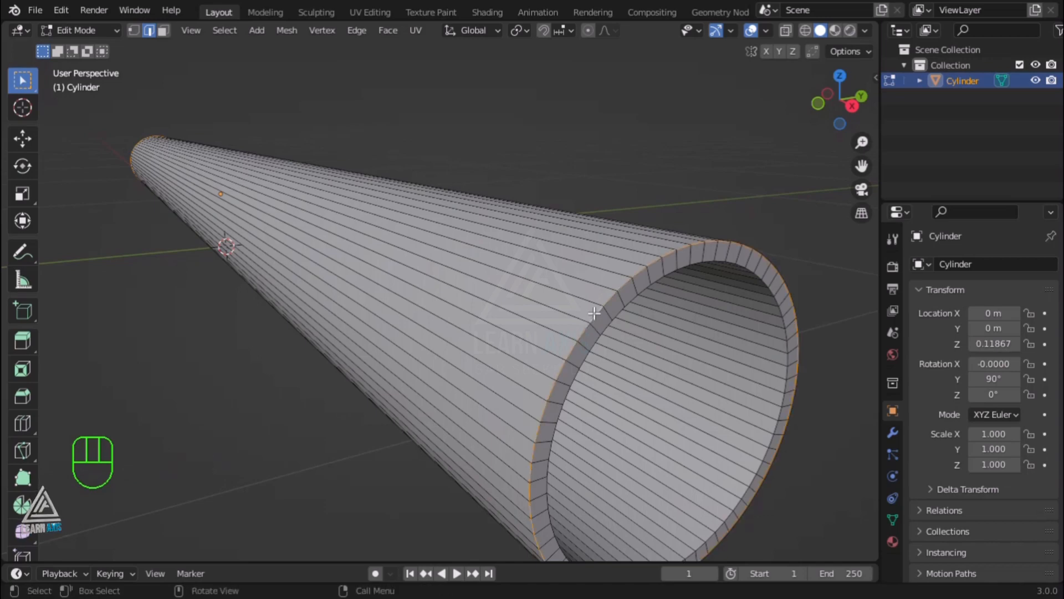
# Bevel the outer rim edge loops at both pipe ends by about 0.014 m.
pyautogui.scroll(-8, 594, 313)
pyautogui.moveTo(441, 314); pyautogui.dragTo(696, 335, button='middle')
pyautogui.scroll(5, 446, 293)
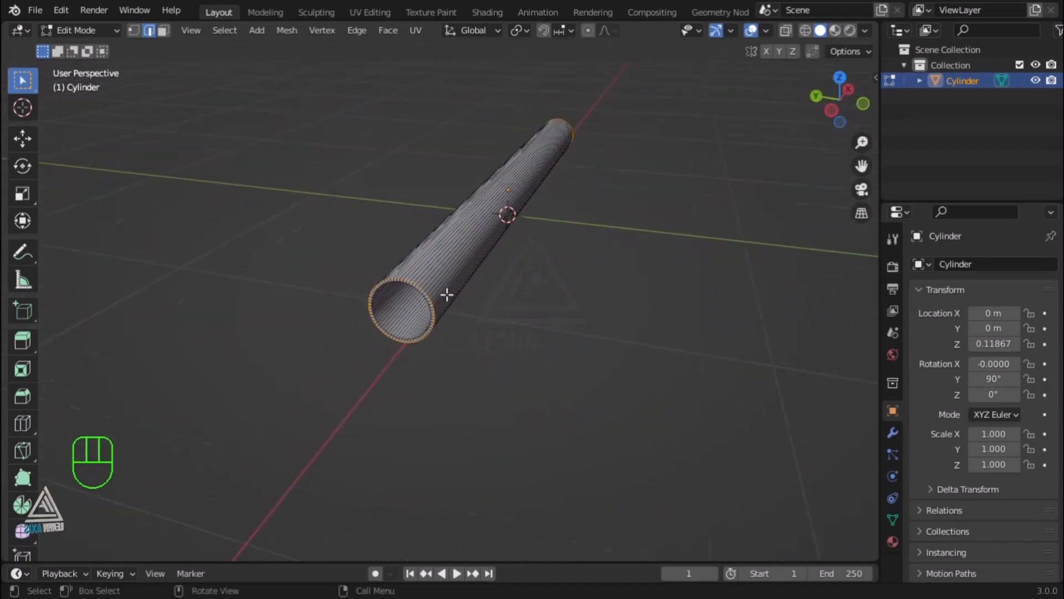
pyautogui.scroll(2, 447, 294)
pyautogui.scroll(2, 369, 278)
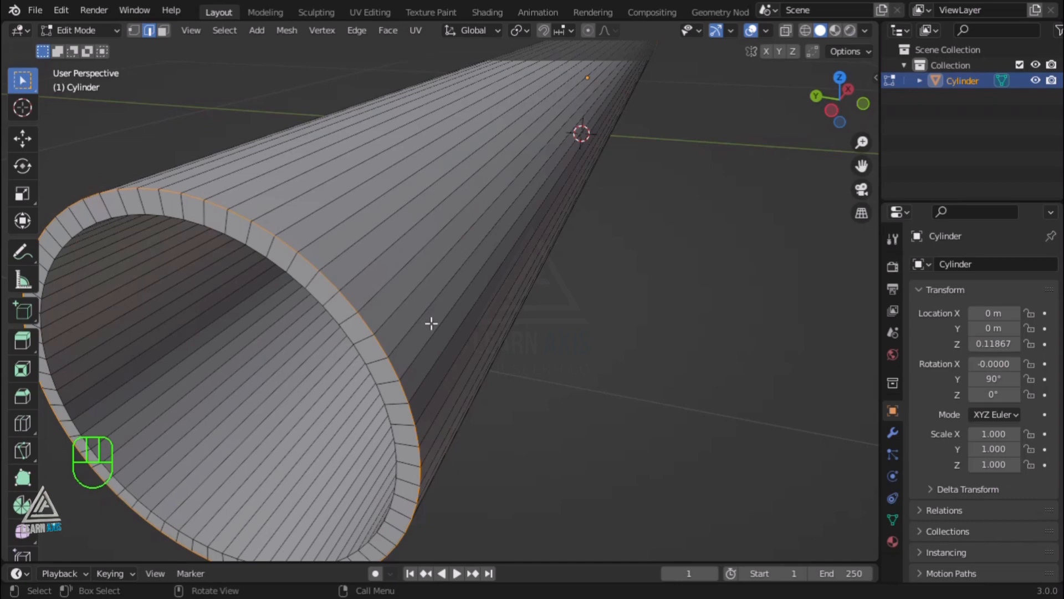
pyautogui.hotkey('ctrl', 'b')
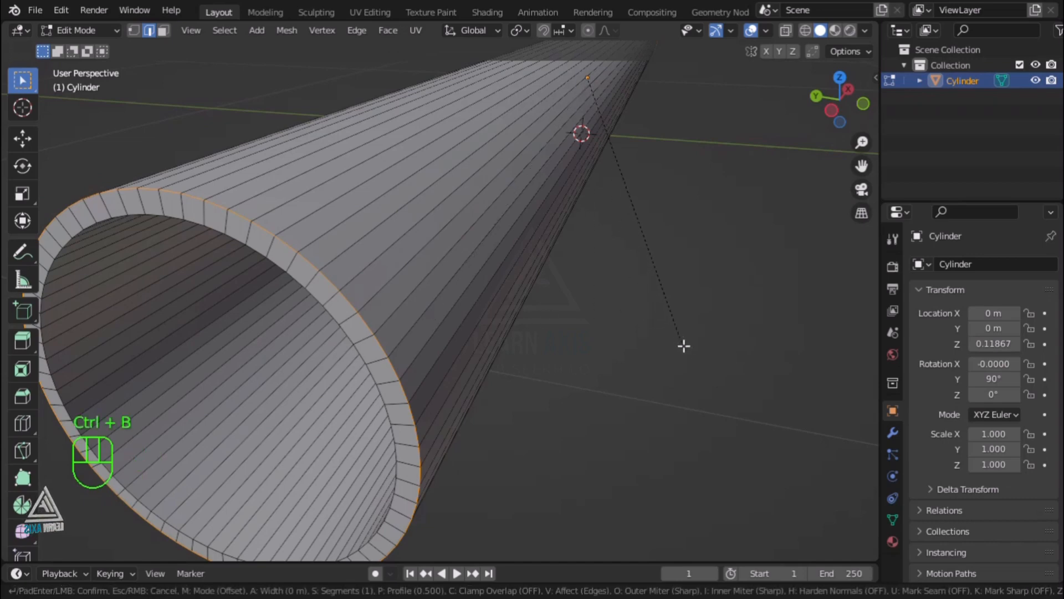
pyautogui.scroll(2, 696, 364)
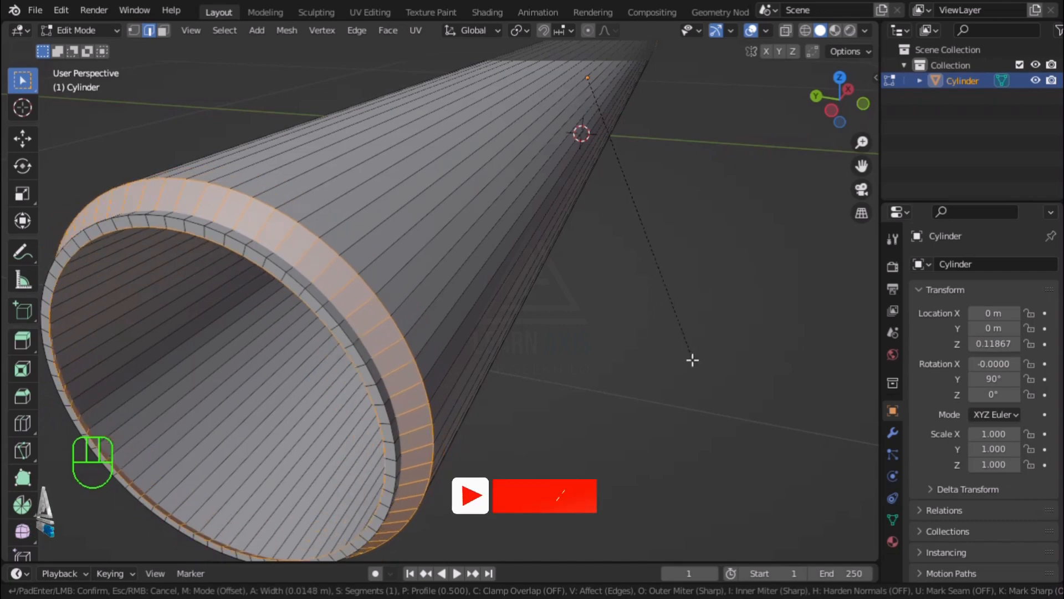
pyautogui.click(693, 360)
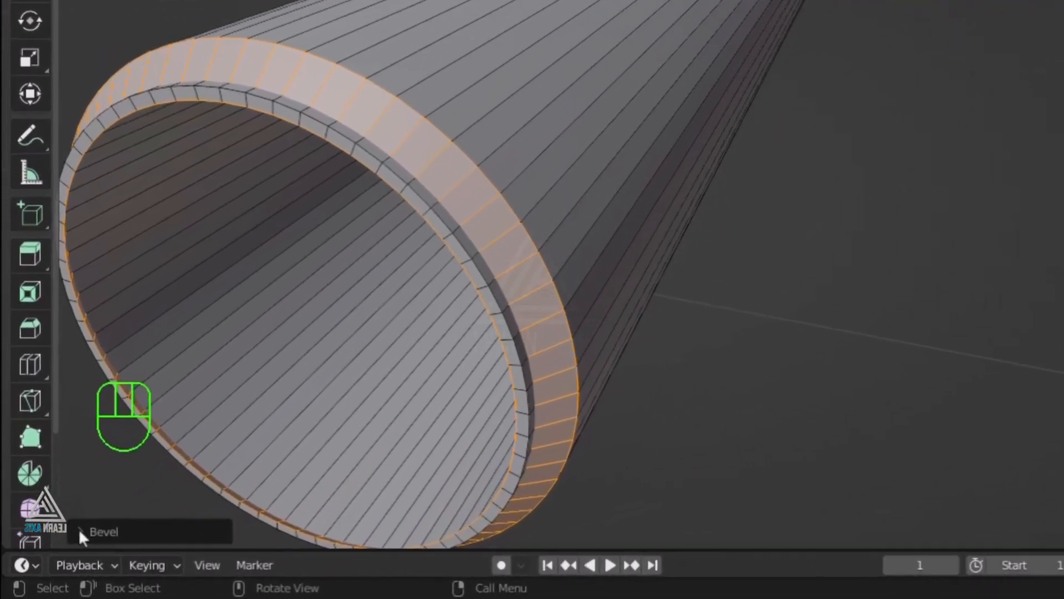
# Set the rim bevel's width to 0.001 m and its segments to 4.
pyautogui.click(58, 547)
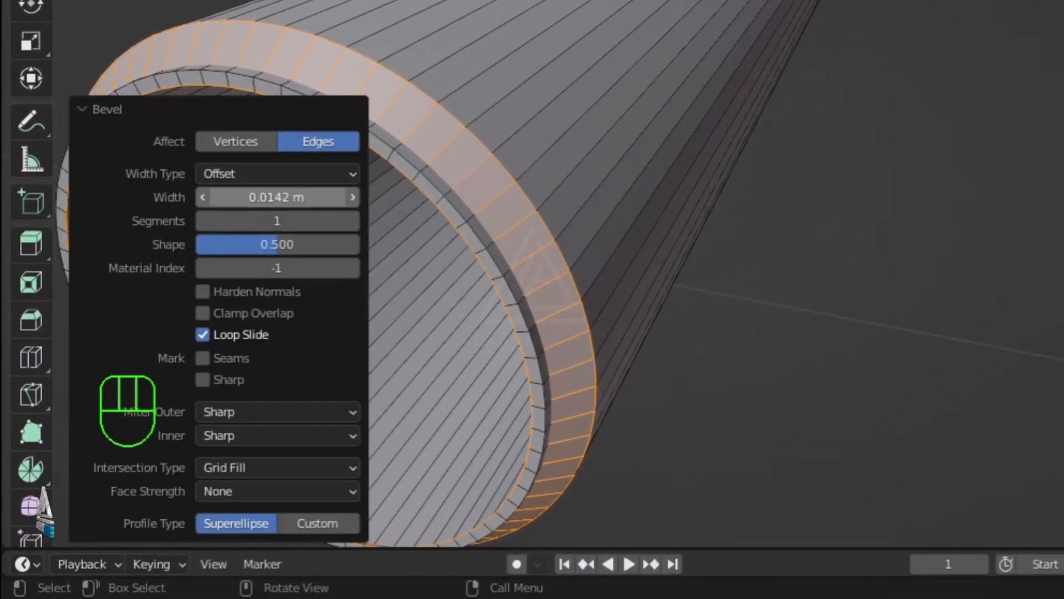
pyautogui.moveTo(281, 197)
pyautogui.mouseDown()
pyautogui.moveTo(239, 197)
pyautogui.moveTo(264, 199)
pyautogui.mouseUp()
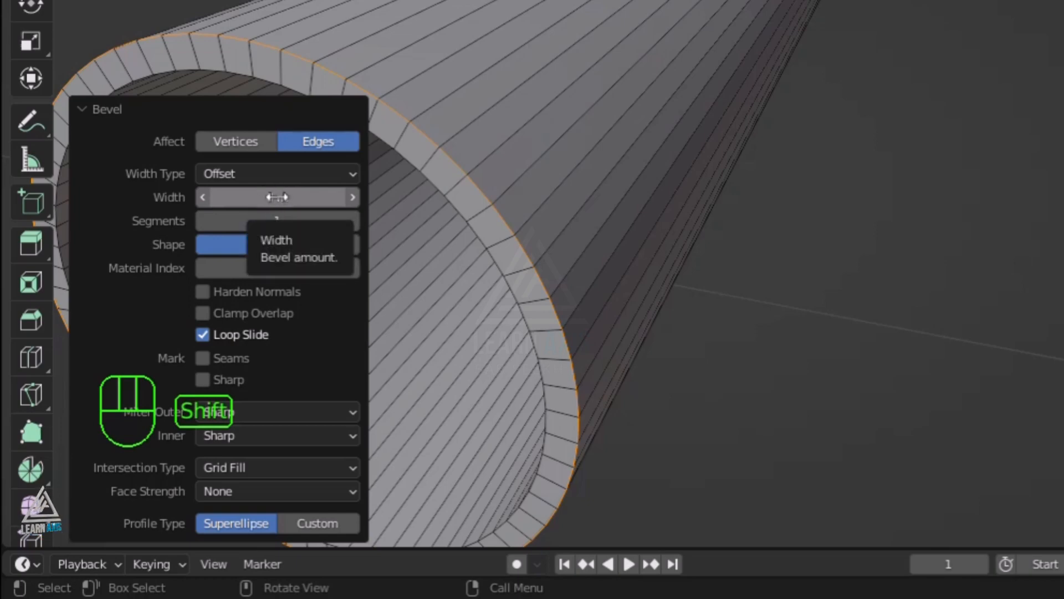
pyautogui.keyDown('shift'); pyautogui.moveTo(277, 196); pyautogui.dragTo(277, 197); pyautogui.keyUp('shift')
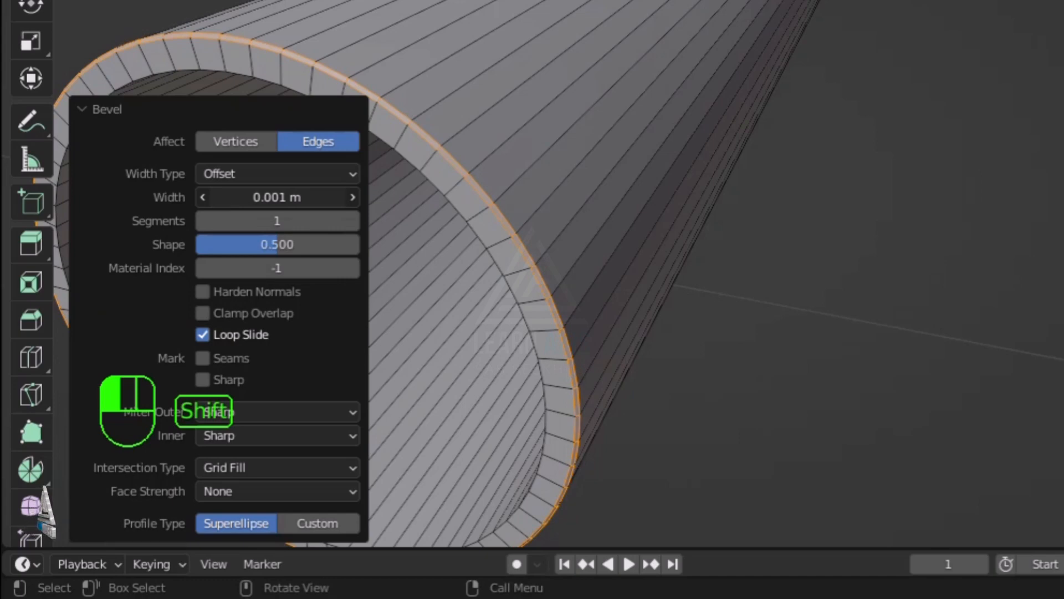
pyautogui.keyDown('shift'); pyautogui.moveTo(277, 197); pyautogui.dragTo(277, 197); pyautogui.keyUp('shift')
pyautogui.click(352, 221)
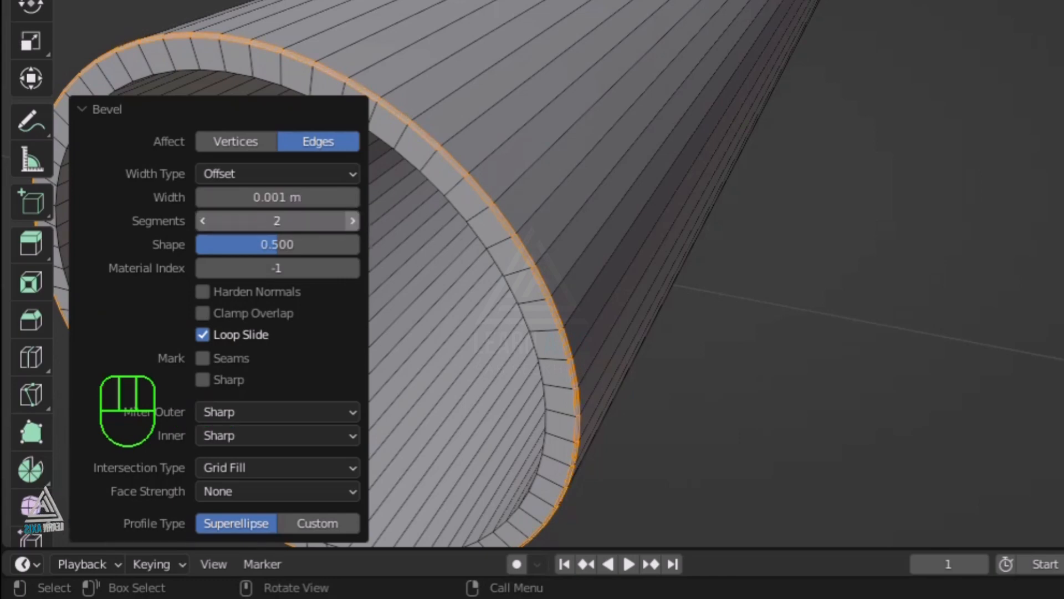
pyautogui.click(352, 221)
pyautogui.scroll(5, 509, 240)
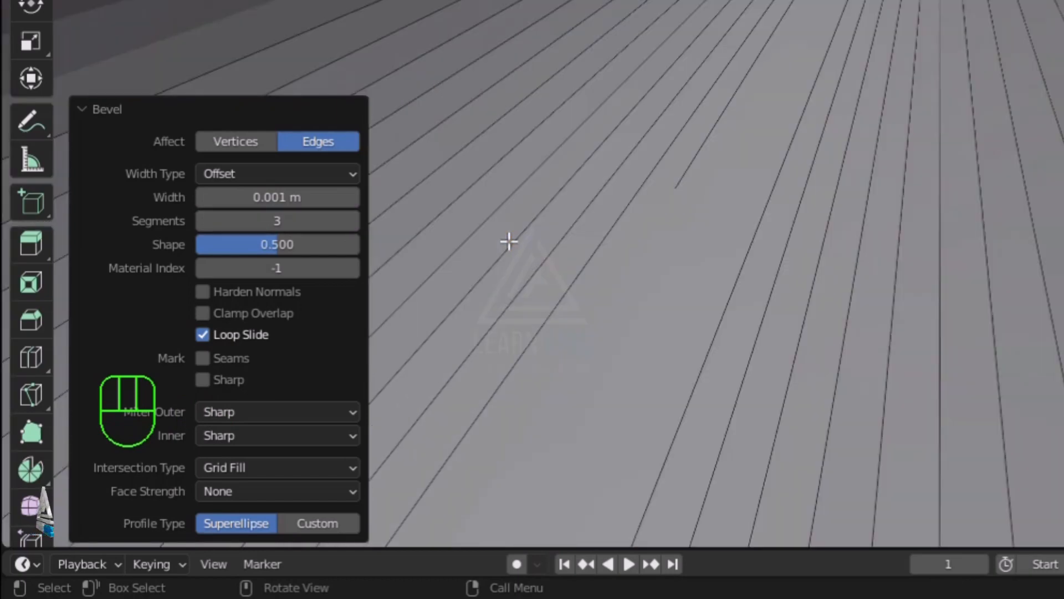
pyautogui.click(353, 221)
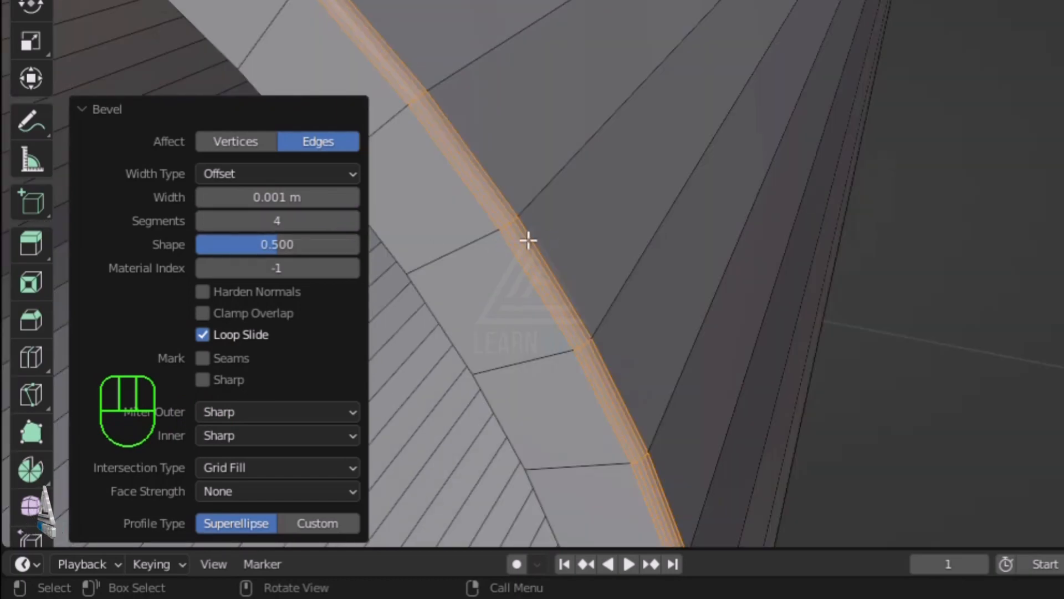
pyautogui.click(81, 107)
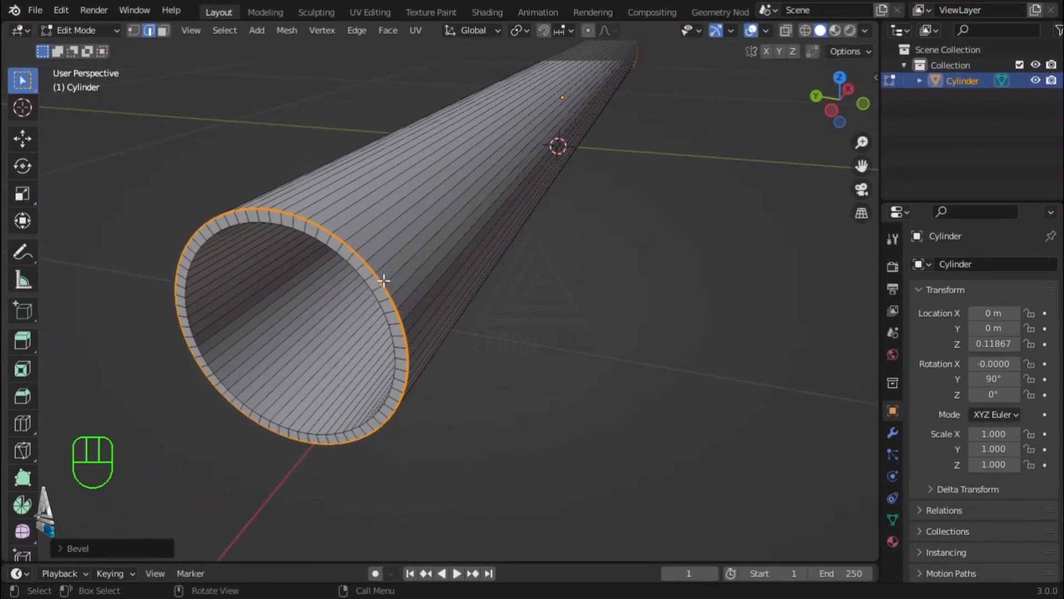
# Return to Object Mode, shade the pipe smooth and enable Auto Smooth.
pyautogui.press('Tab')
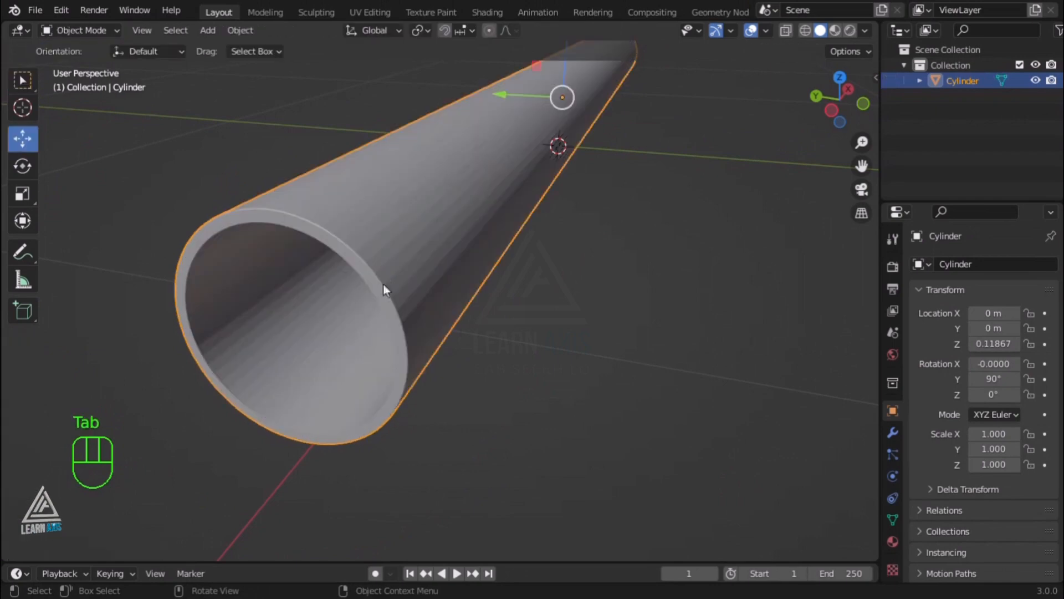
pyautogui.scroll(6, 353, 259)
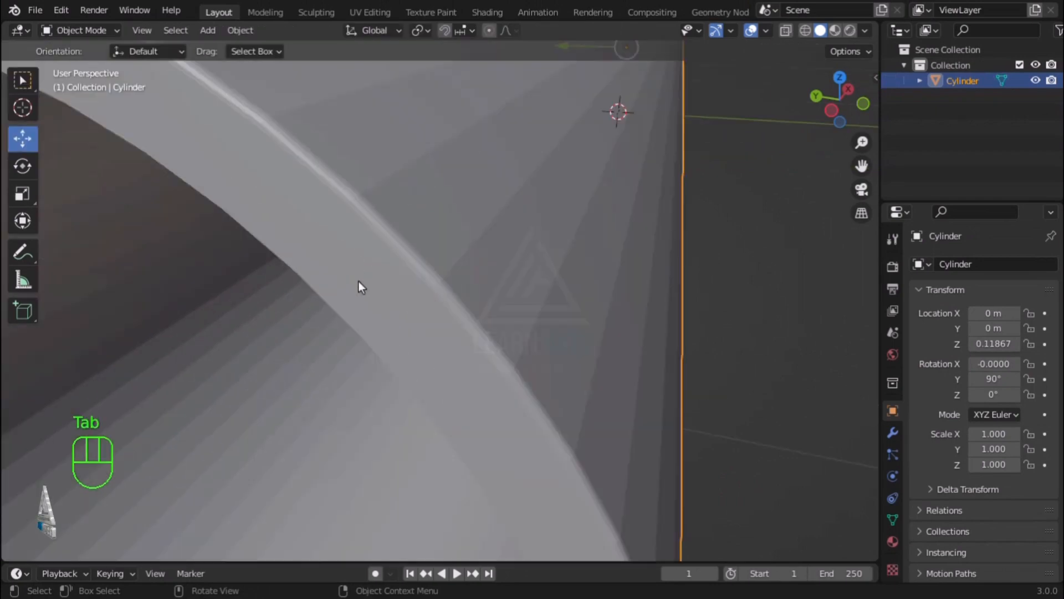
pyautogui.scroll(-8, 358, 281)
pyautogui.moveTo(549, 274); pyautogui.dragTo(424, 288, button='middle')
pyautogui.rightClick(478, 224)
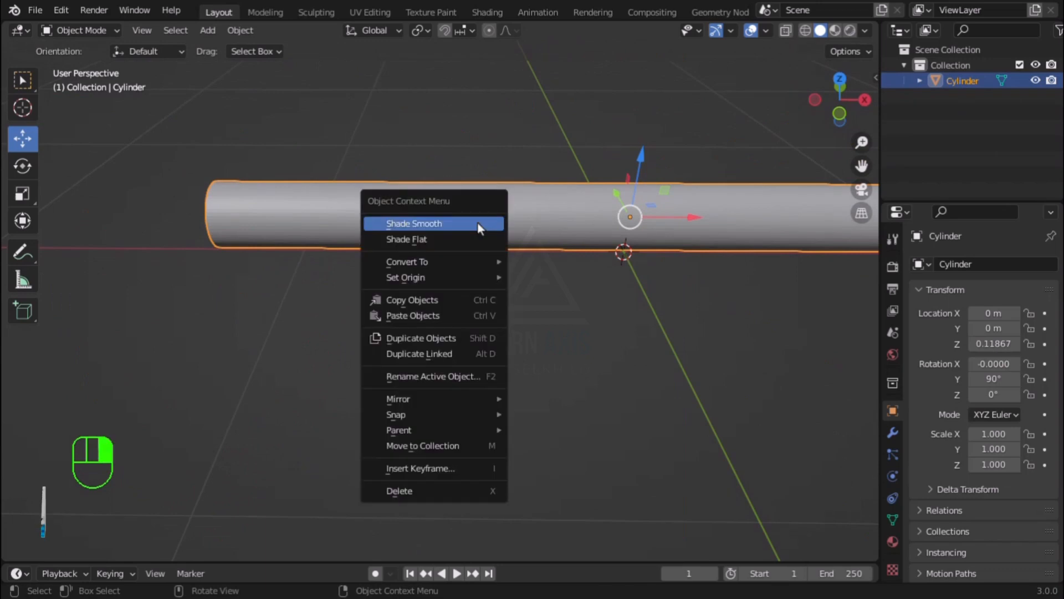
pyautogui.click(440, 224)
pyautogui.press('q')
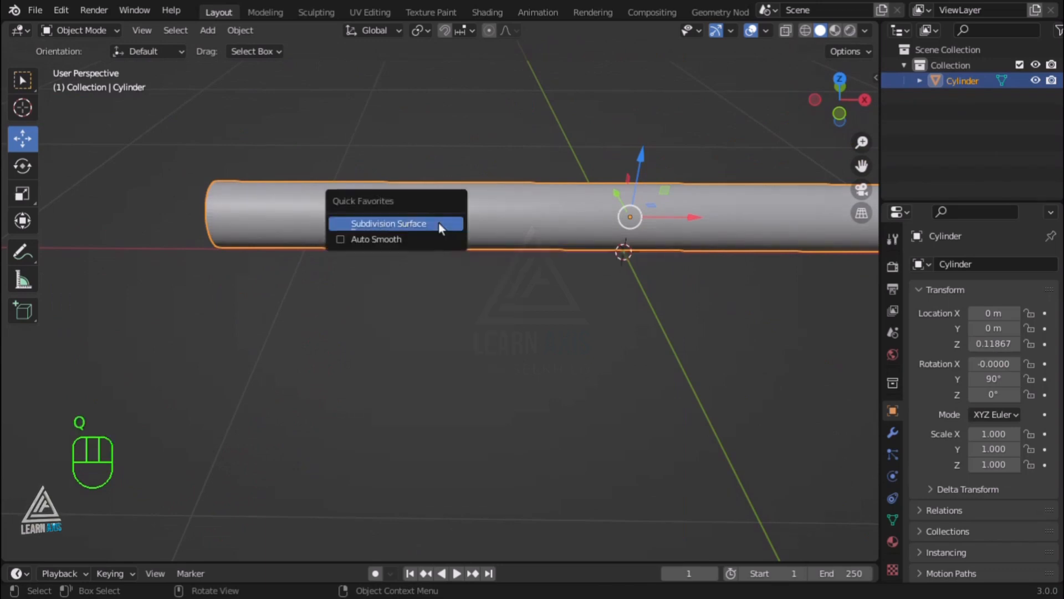
pyautogui.click(340, 240)
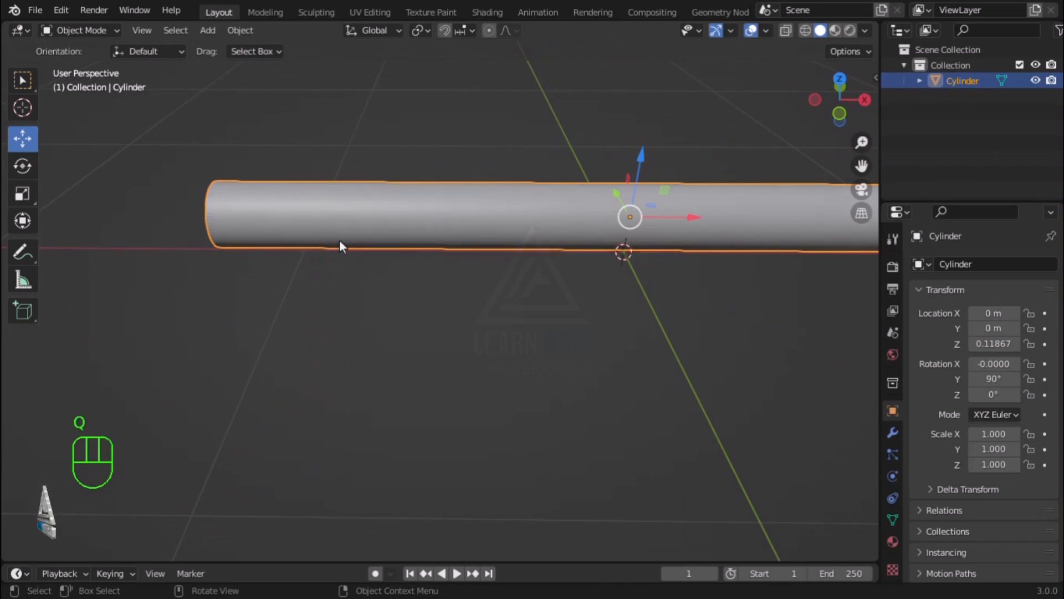
pyautogui.scroll(-3, 354, 238)
pyautogui.scroll(2, 849, 201)
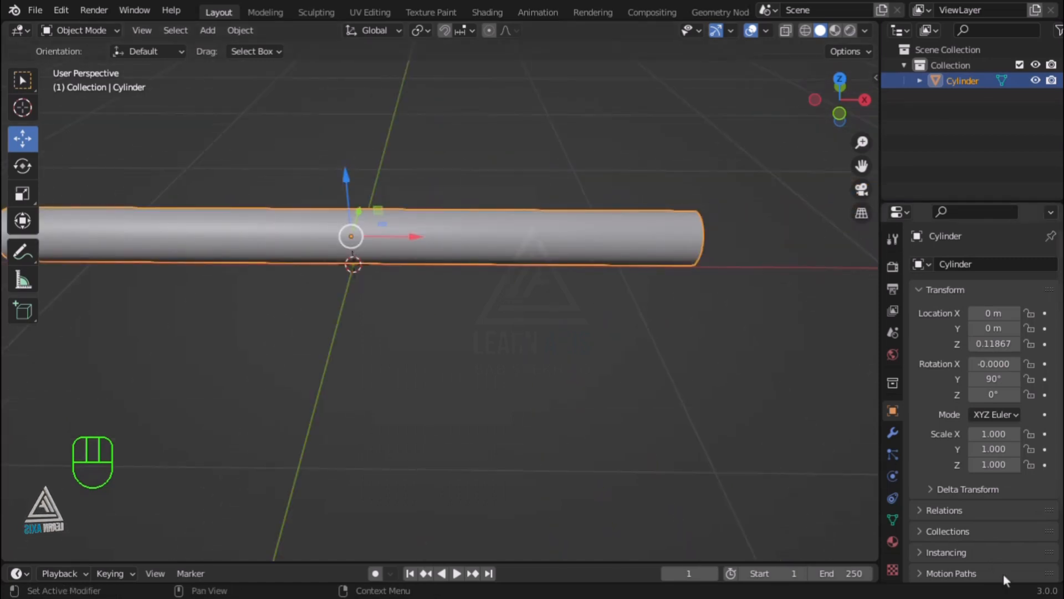
pyautogui.scroll(2, 428, 188)
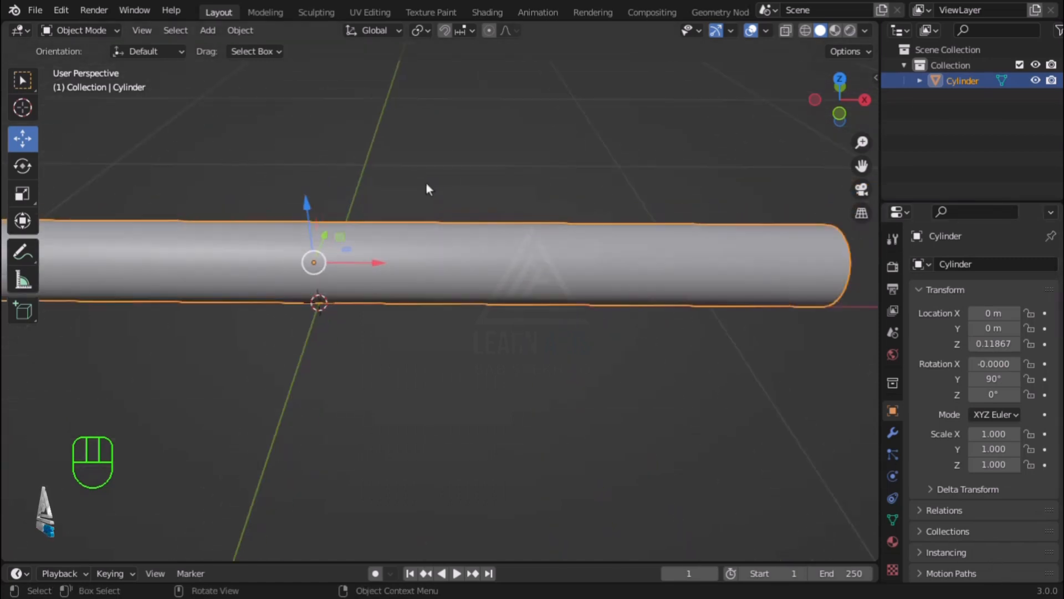
pyautogui.scroll(3, 426, 277)
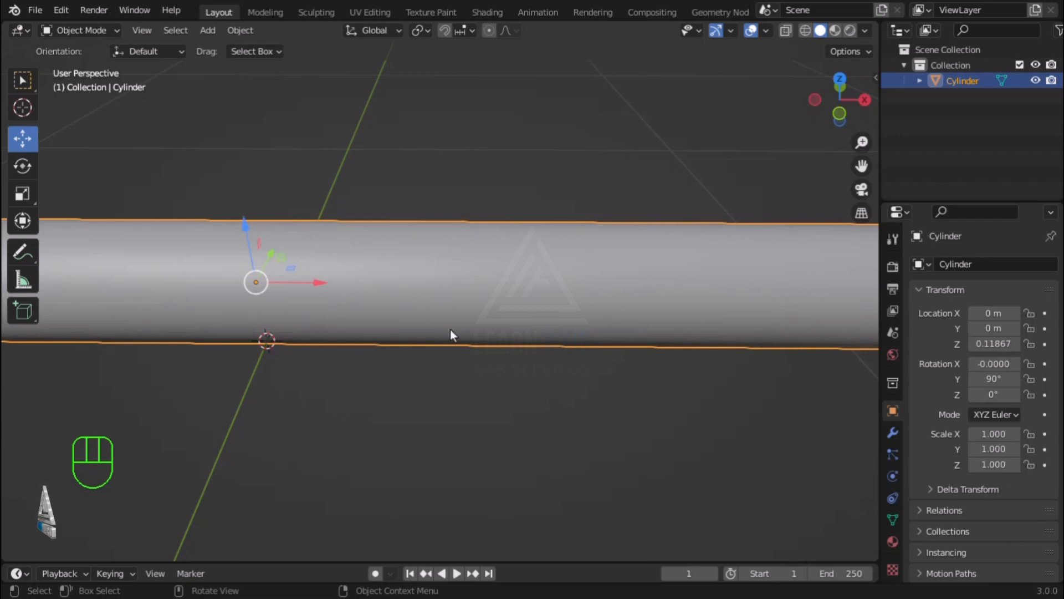
# Expand the pipe's mesh Normals settings containing Auto Smooth, reapply Shade Smooth to the pipe and deselect it.
pyautogui.scroll(-1, 337, 343)
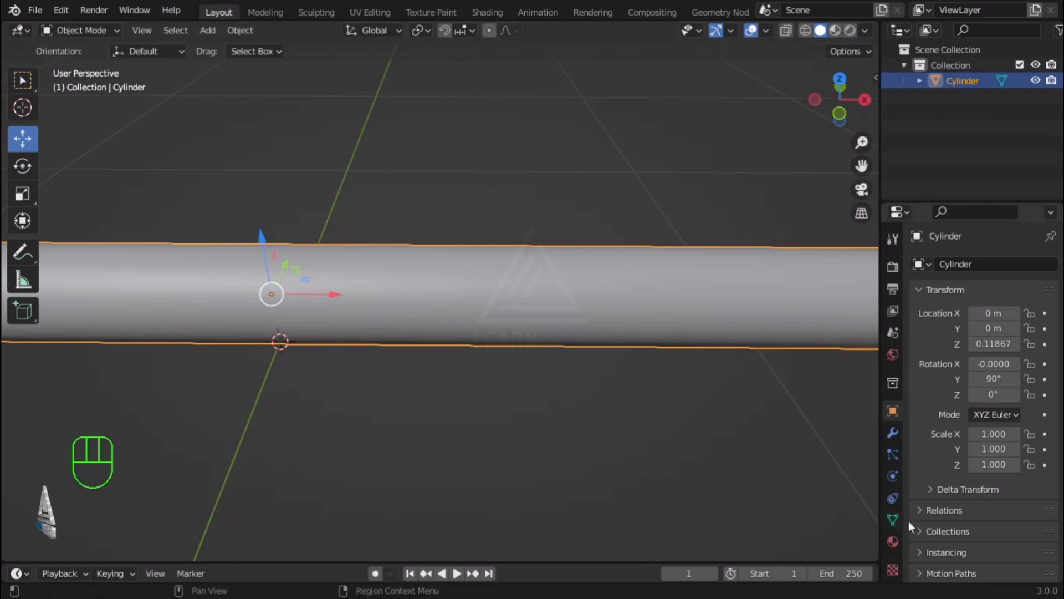
pyautogui.click(892, 518)
pyautogui.scroll(-3, 977, 488)
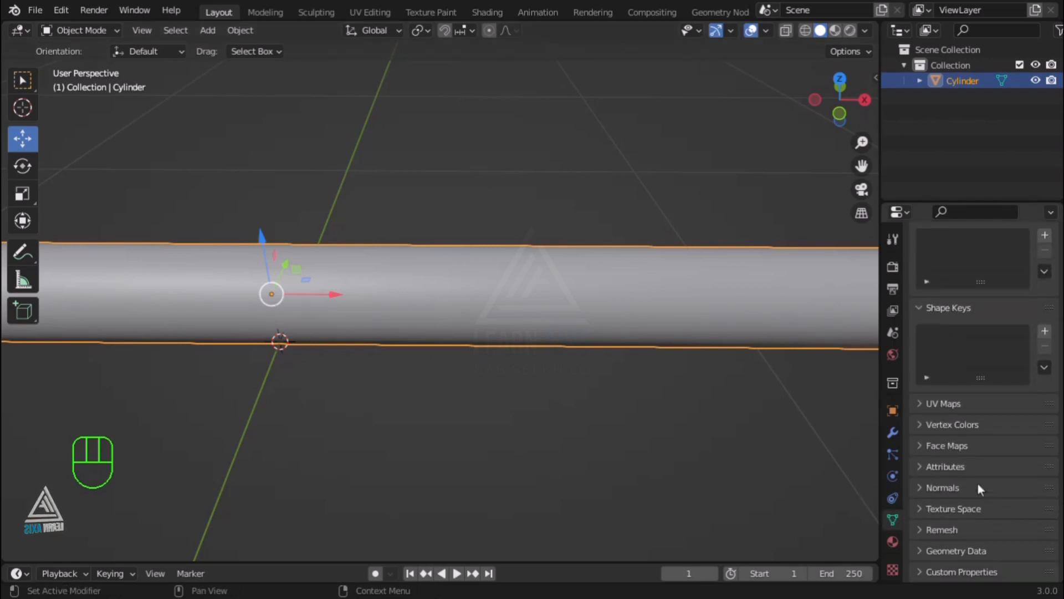
pyautogui.click(923, 488)
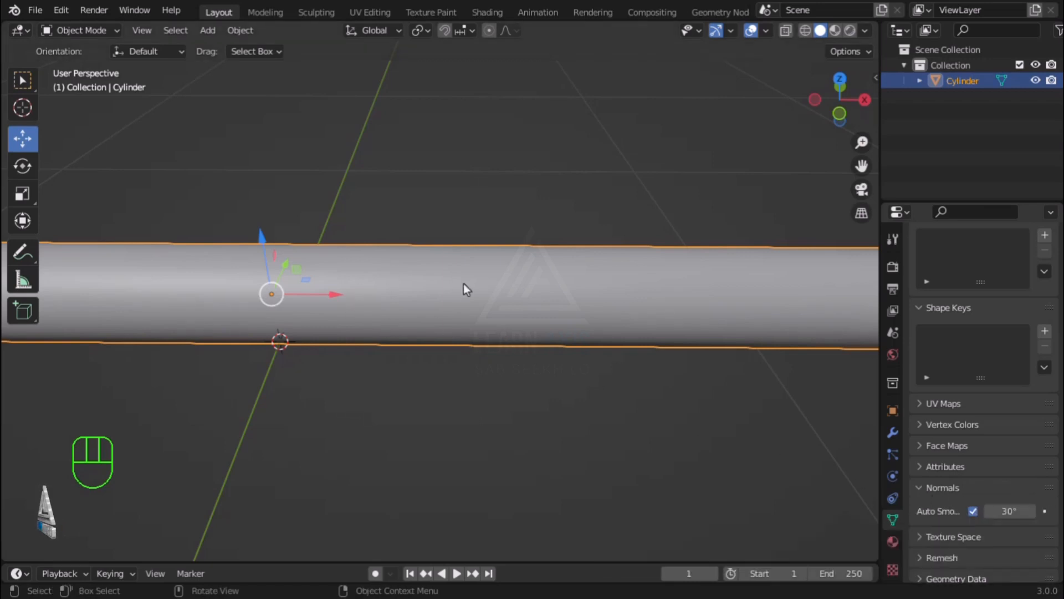
pyautogui.rightClick(425, 281)
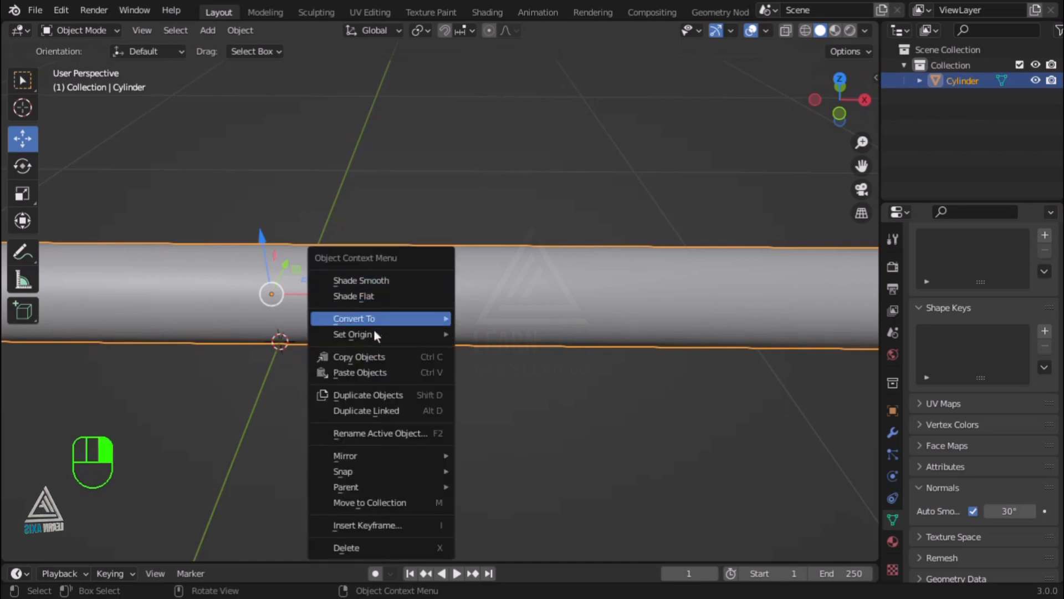
pyautogui.click(365, 284)
pyautogui.scroll(-4, 608, 442)
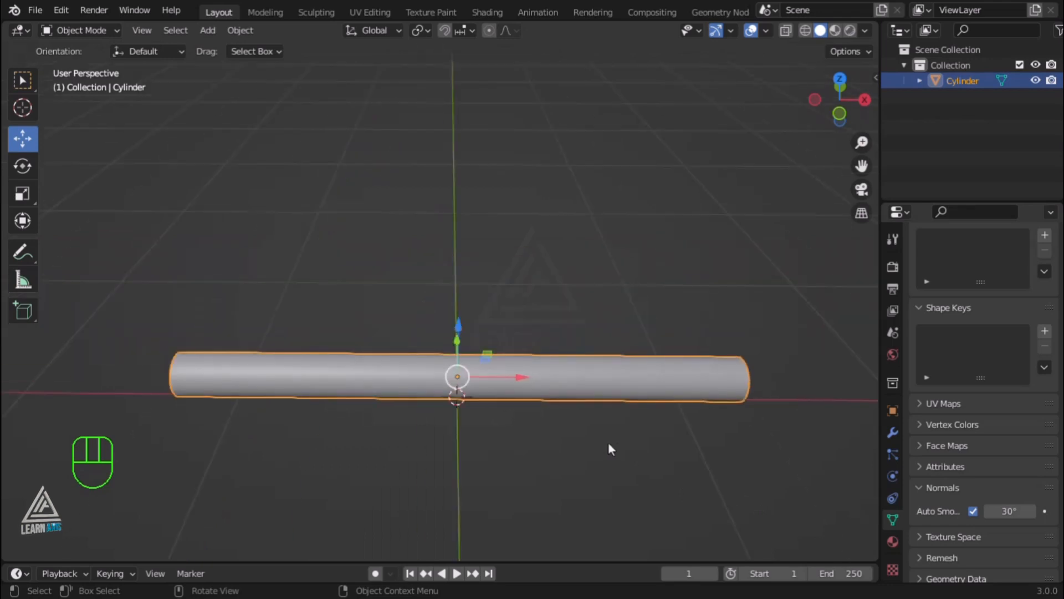
pyautogui.click(609, 448)
pyautogui.scroll(2, 520, 383)
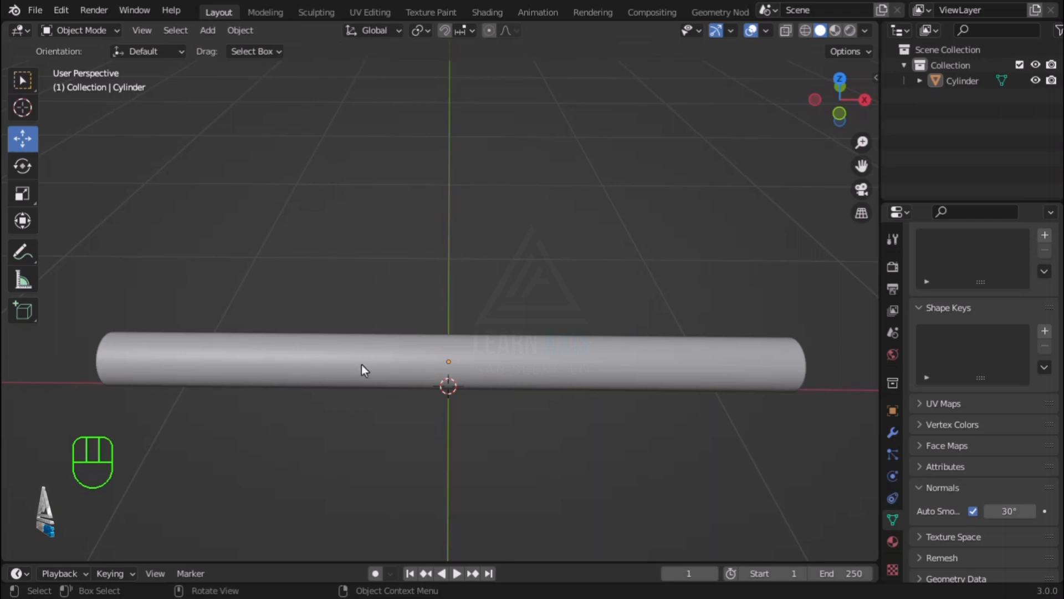
# Add a mesh cylinder at the origin and shrink it along Z until it is short enough to fit inside the pipe.
pyautogui.press('shift')
pyautogui.hotkey('shift', 'a')
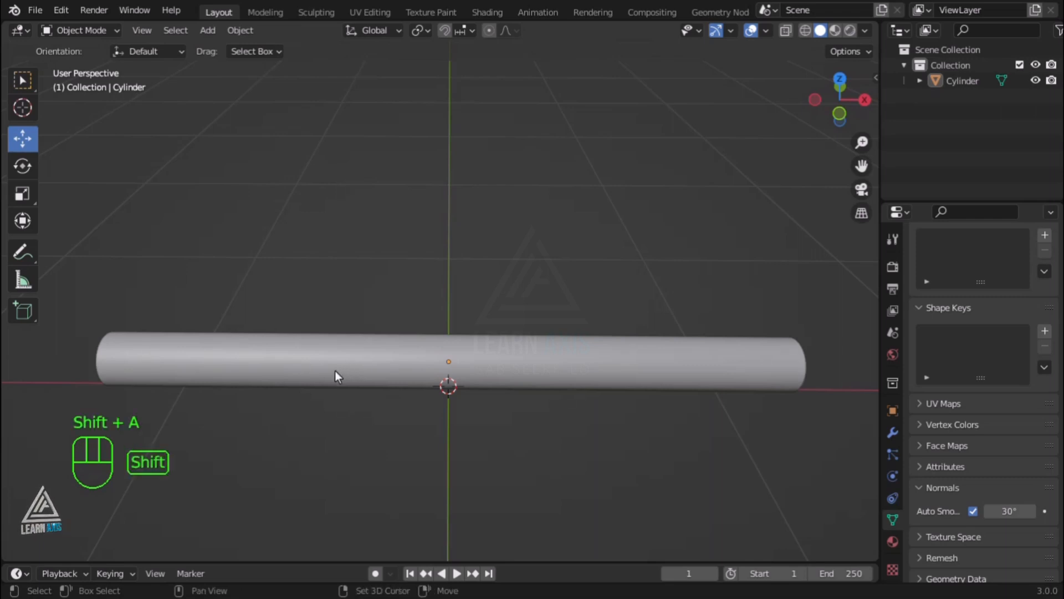
pyautogui.moveTo(312, 280)
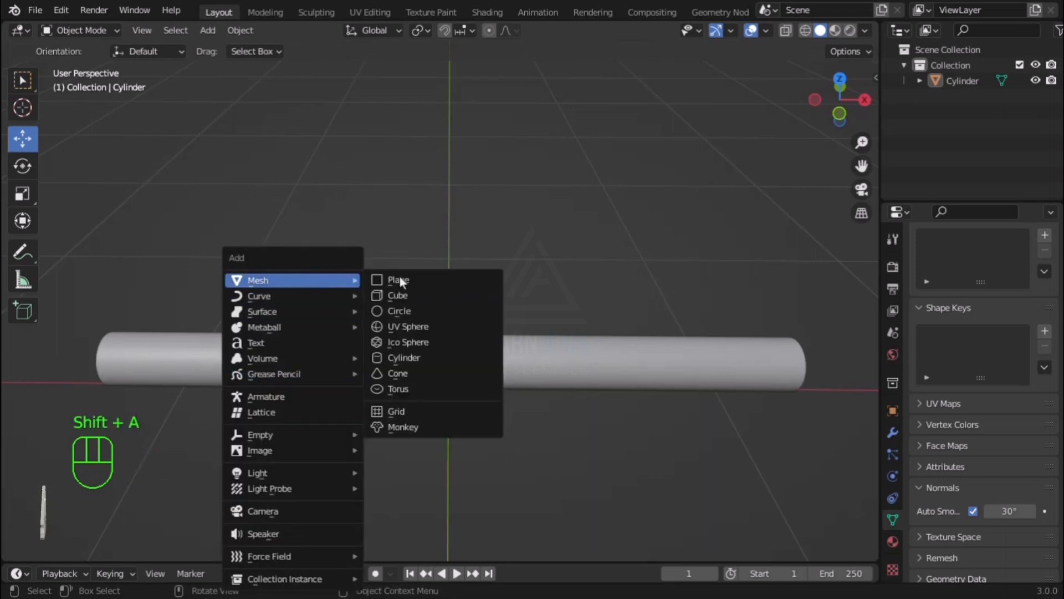
pyautogui.click(414, 357)
pyautogui.scroll(-2, 457, 359)
pyautogui.press('s')
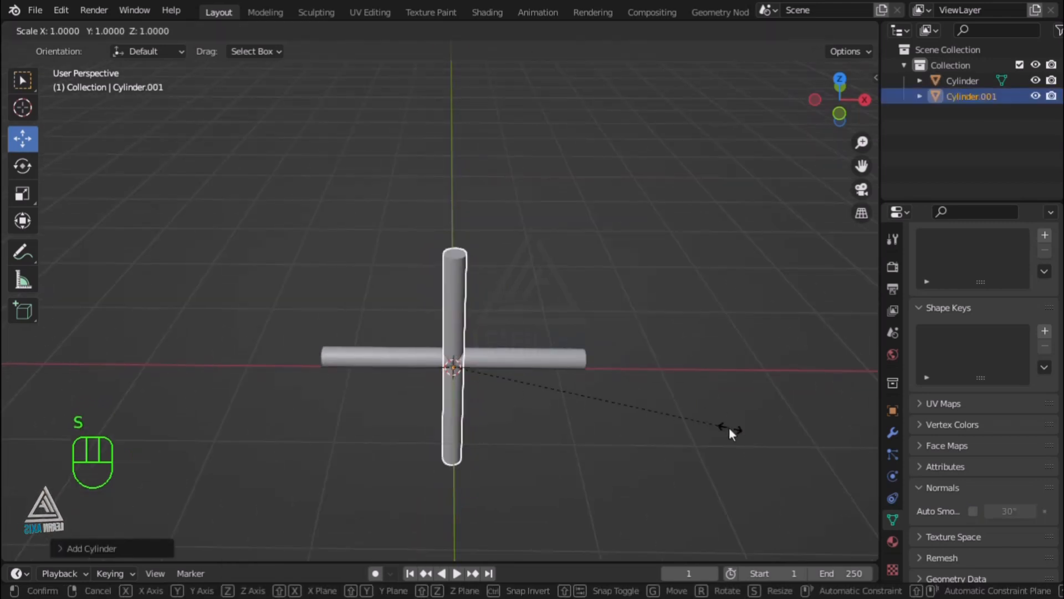
pyautogui.press('z')
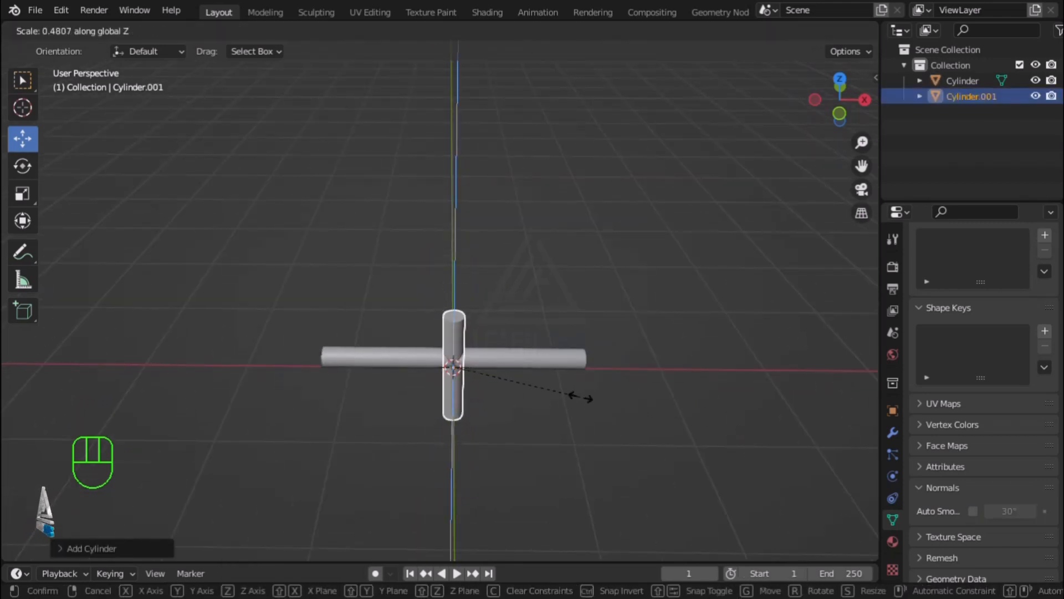
pyautogui.click(474, 369)
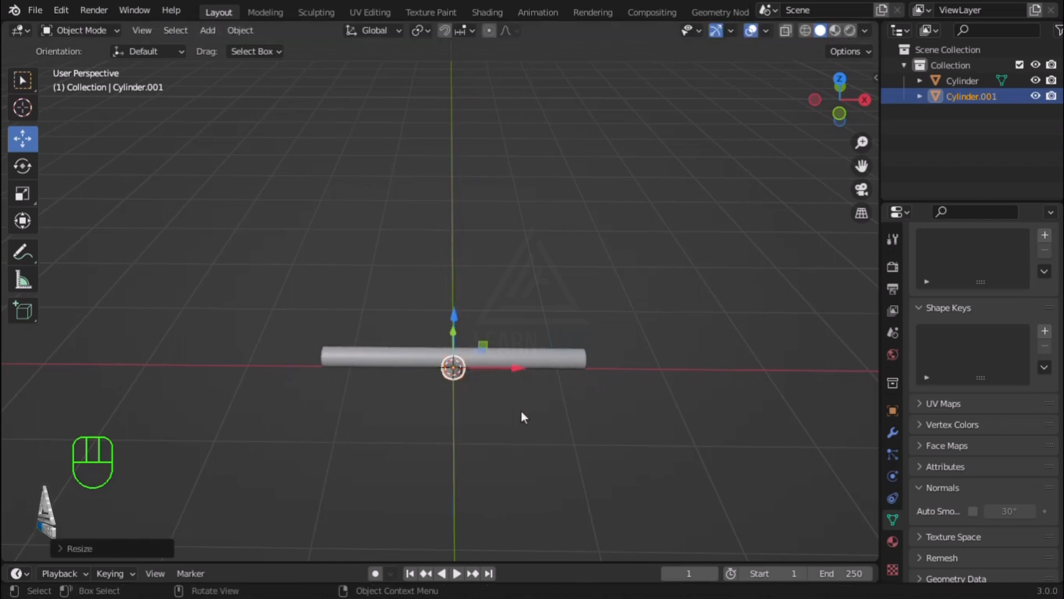
# From the top view, scale the short cylinder uniformly by about 0.40 so it is narrower than the pipe.
pyautogui.press('KP_7')
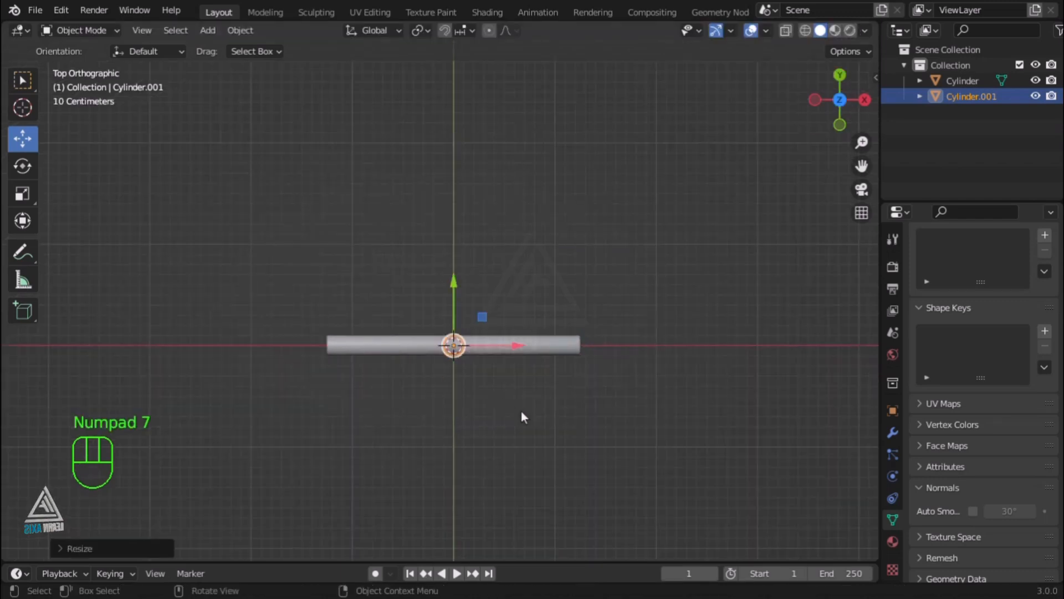
pyautogui.scroll(3, 428, 308)
pyautogui.scroll(3, 441, 332)
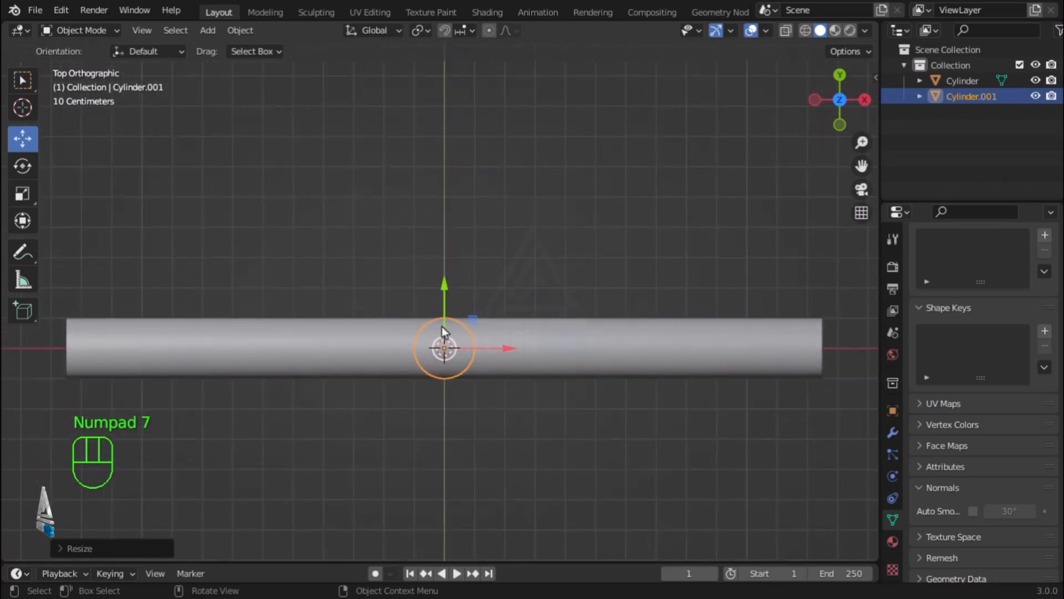
pyautogui.scroll(4, 451, 333)
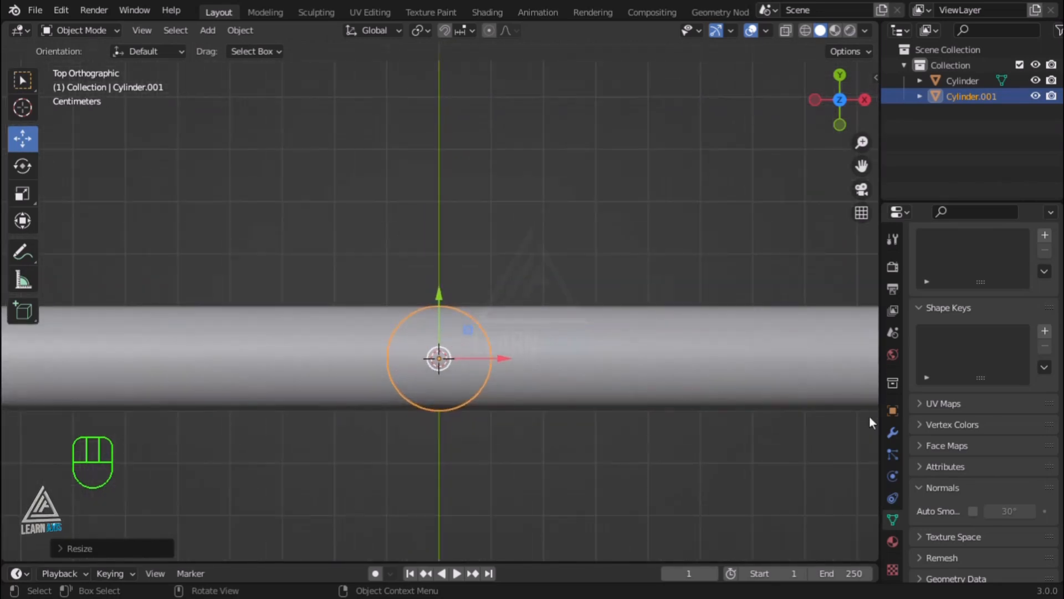
pyautogui.press('s')
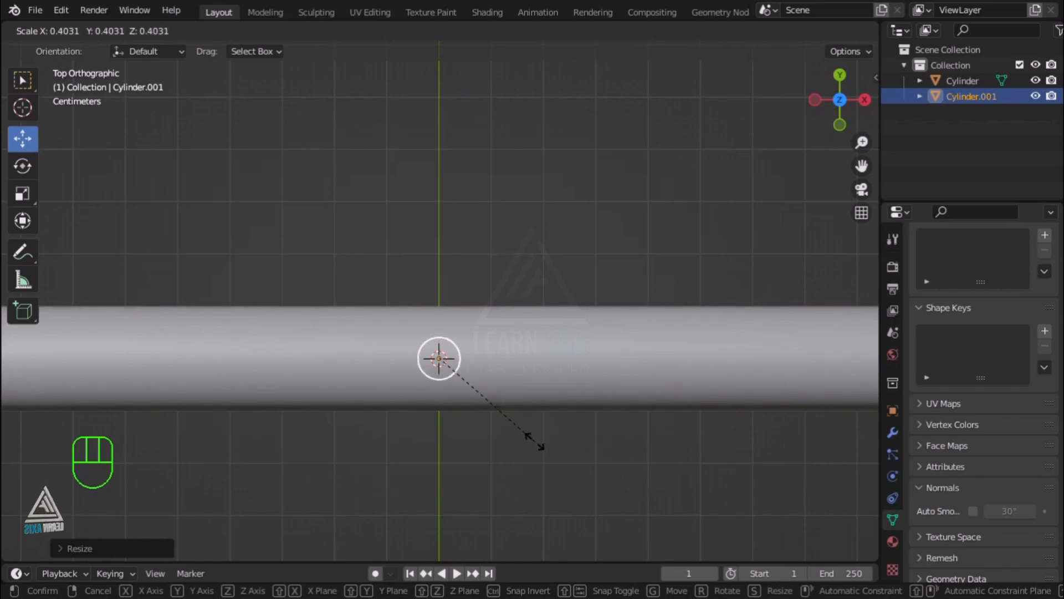
pyautogui.click(534, 440)
# Raise the small cylinder along Z until it protrudes from the top of the pipe, and deselect it.
pyautogui.moveTo(534, 450); pyautogui.dragTo(561, 239, button='middle')
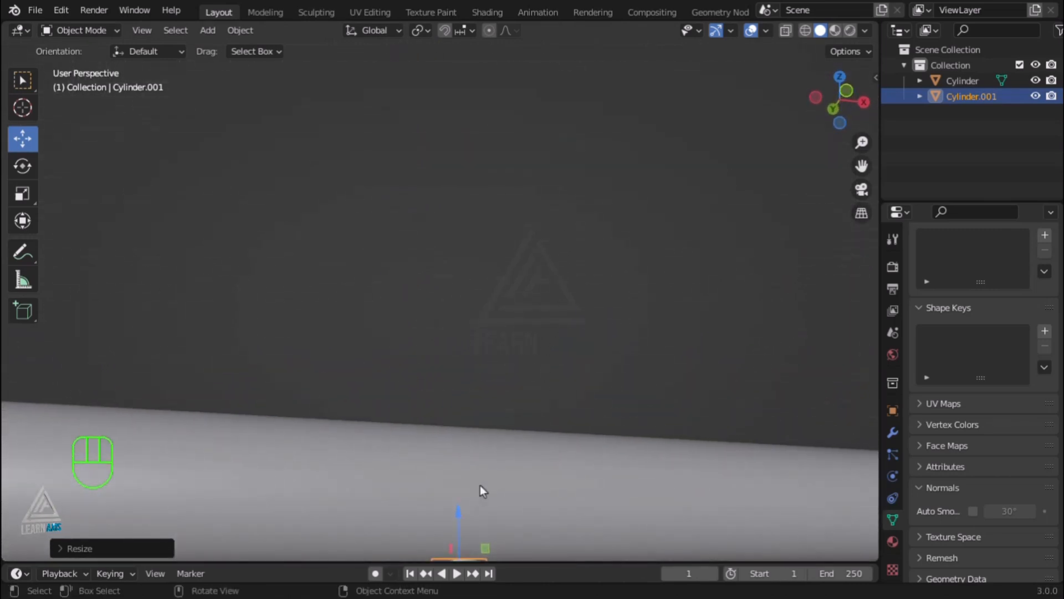
pyautogui.scroll(-4, 480, 485)
pyautogui.scroll(3, 506, 498)
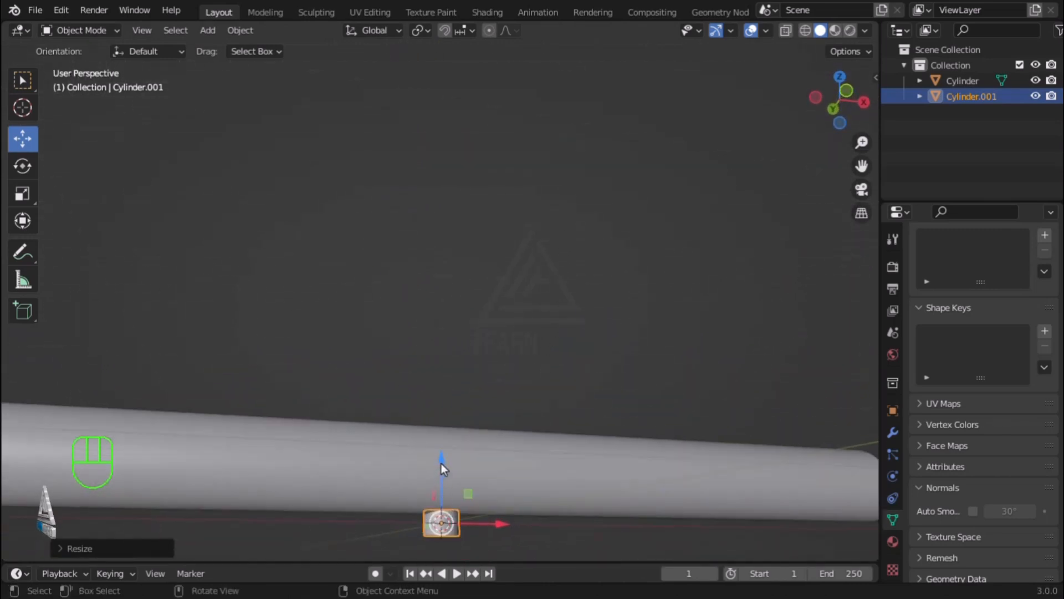
pyautogui.moveTo(441, 463); pyautogui.dragTo(451, 364)
pyautogui.moveTo(519, 392); pyautogui.dragTo(510, 430, button='middle')
pyautogui.click(661, 425)
# Select the small cylinder in the top view and move it along X close to the pipe's positive X end.
pyautogui.press('KP_7')
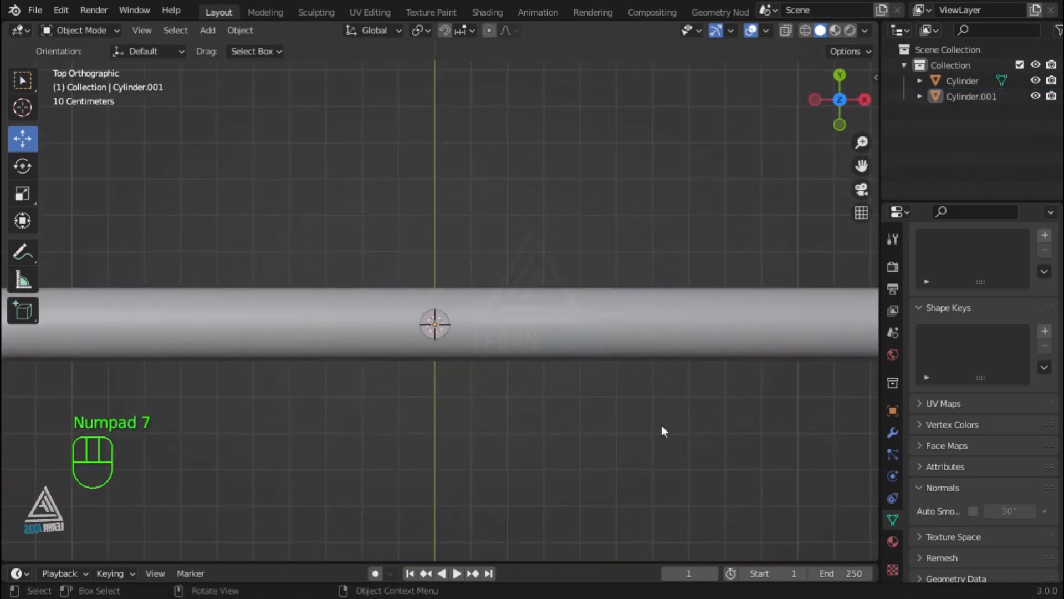
pyautogui.scroll(-4, 545, 414)
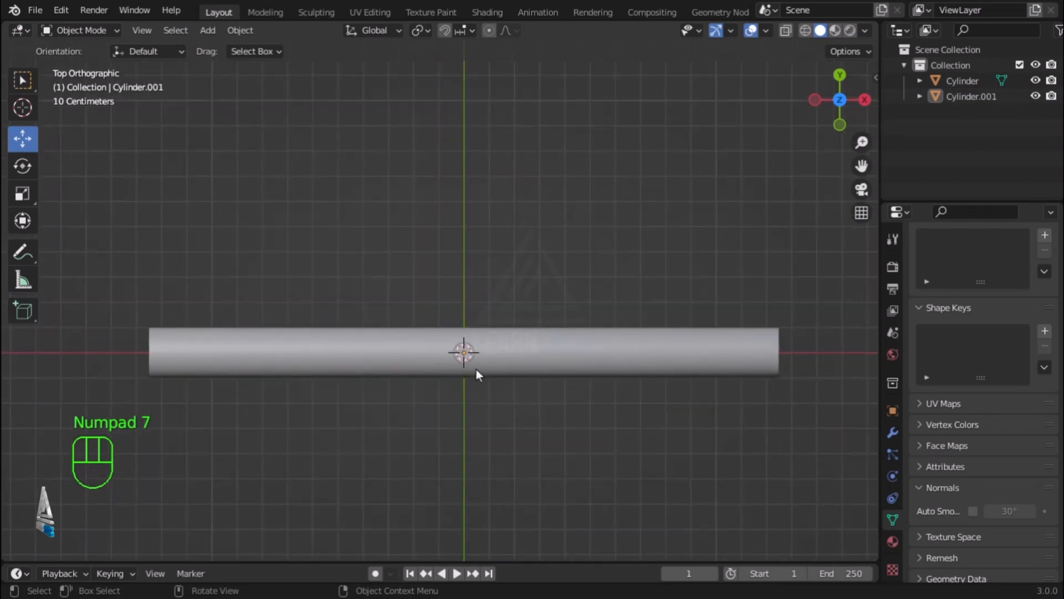
pyautogui.click(463, 351)
pyautogui.moveTo(530, 354); pyautogui.dragTo(757, 372)
pyautogui.moveTo(779, 420); pyautogui.dragTo(777, 418, button='middle')
# Shade the small cylinder smooth and enable Auto Smooth for it.
pyautogui.scroll(4, 760, 369)
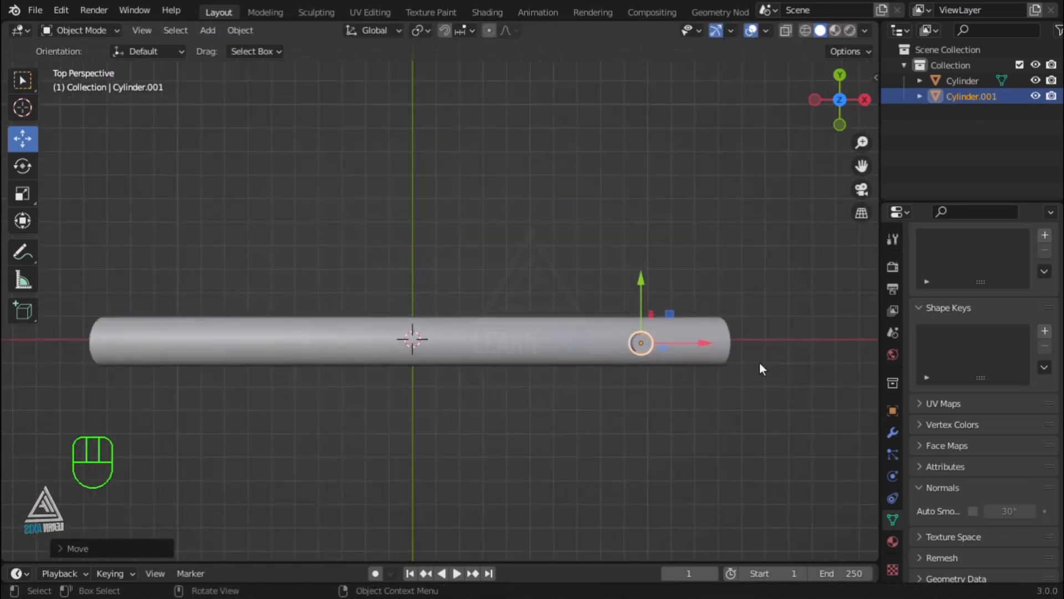
pyautogui.moveTo(637, 468)
pyautogui.mouseDown(button='middle')
pyautogui.moveTo(642, 376)
pyautogui.moveTo(592, 499)
pyautogui.moveTo(530, 433)
pyautogui.mouseUp(button='middle')
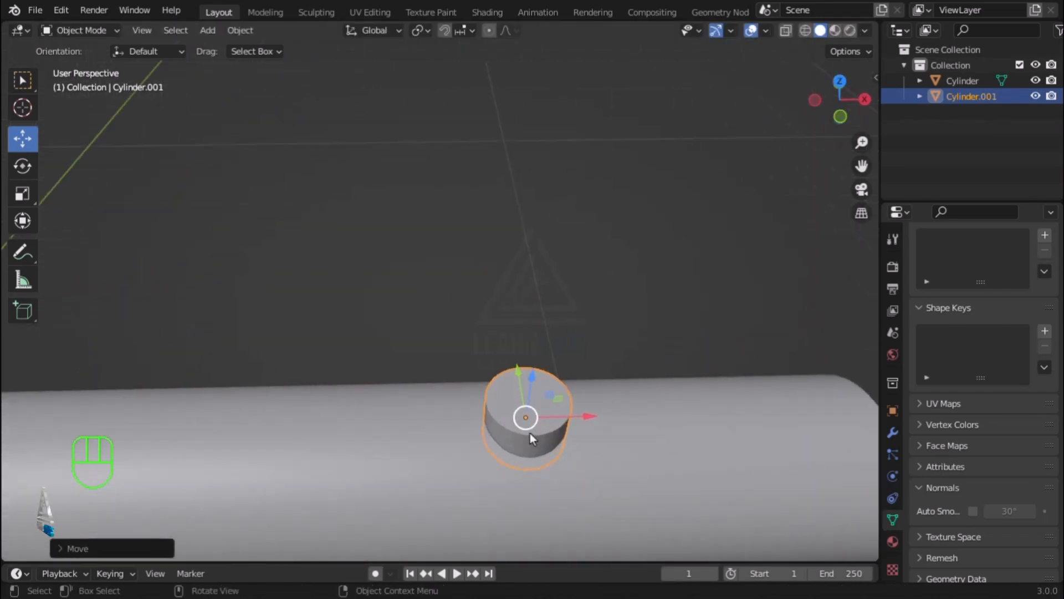
pyautogui.rightClick(530, 433)
pyautogui.click(513, 305)
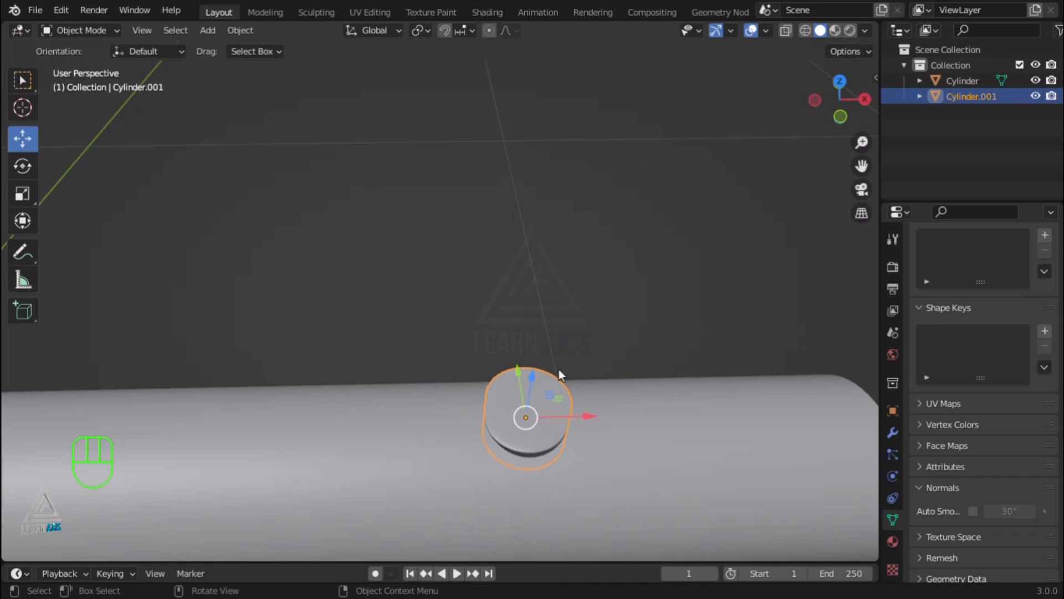
pyautogui.press('q')
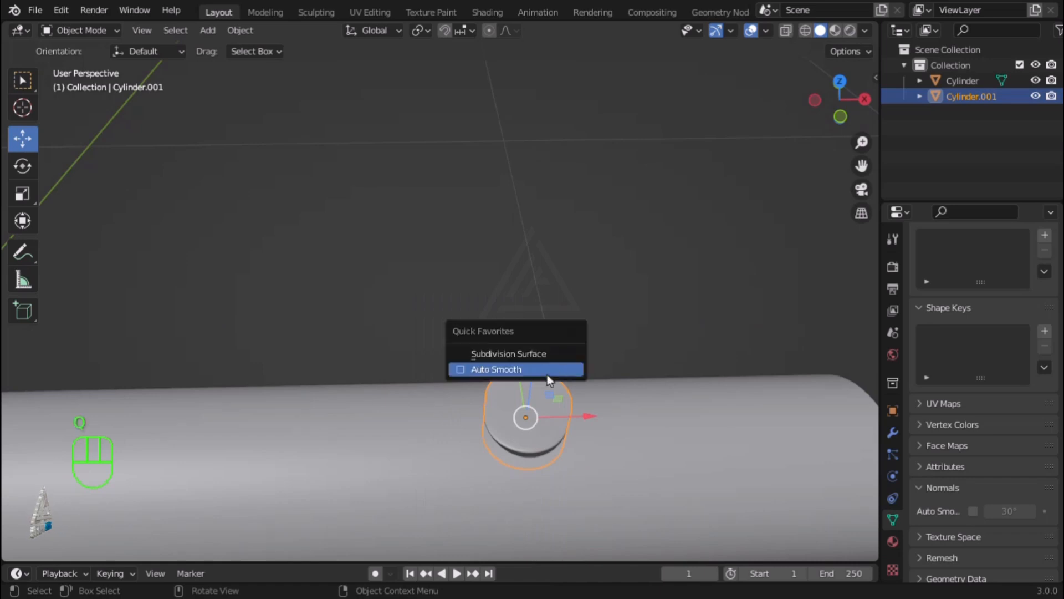
pyautogui.click(457, 369)
pyautogui.scroll(-5, 641, 353)
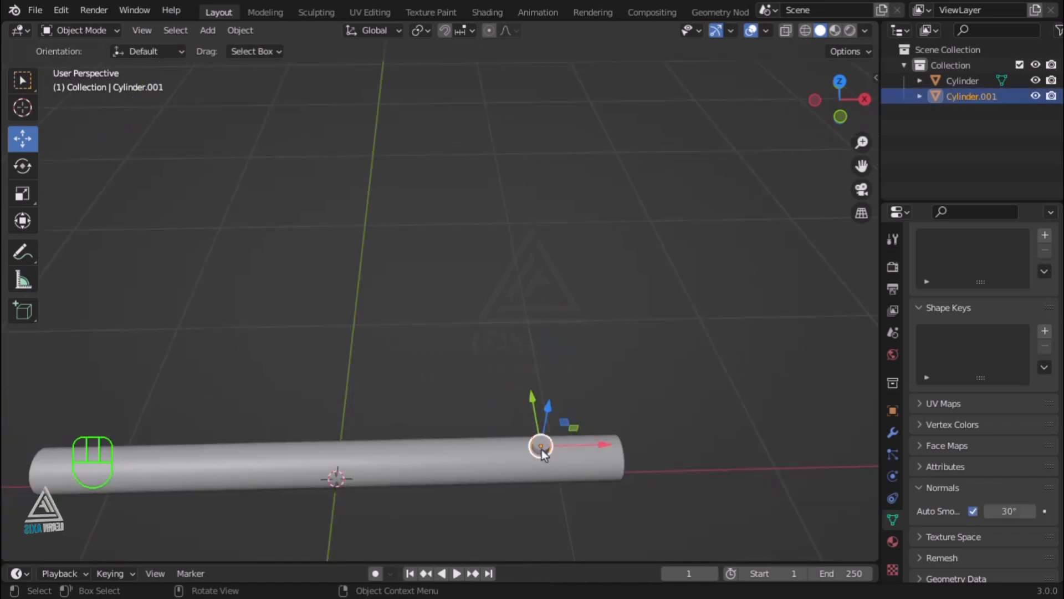
# Apply the small cylinder's scale.
pyautogui.scroll(3, 540, 447)
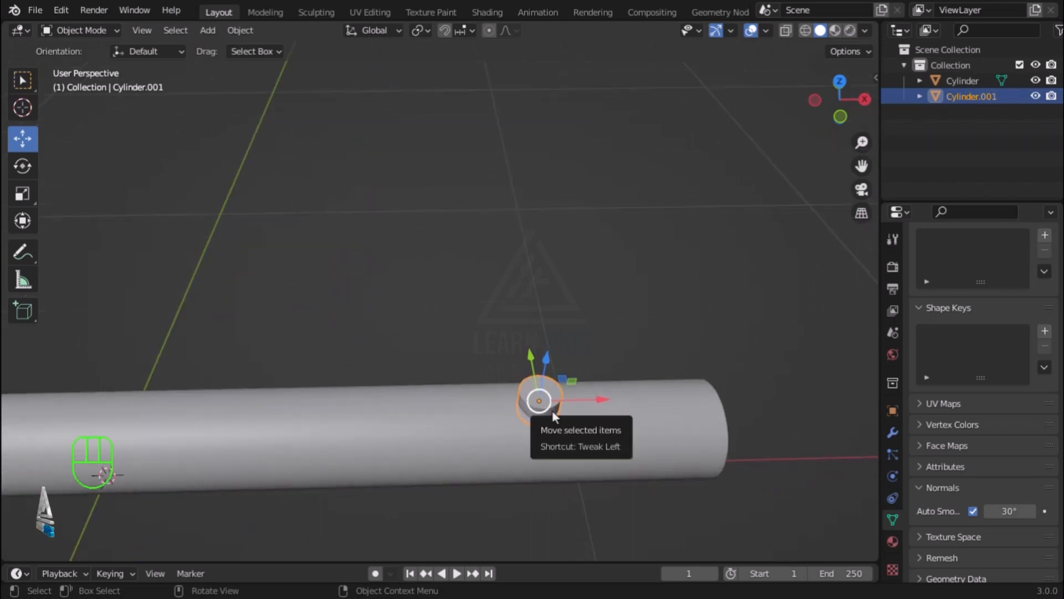
pyautogui.hotkey('ctrl', 'a')
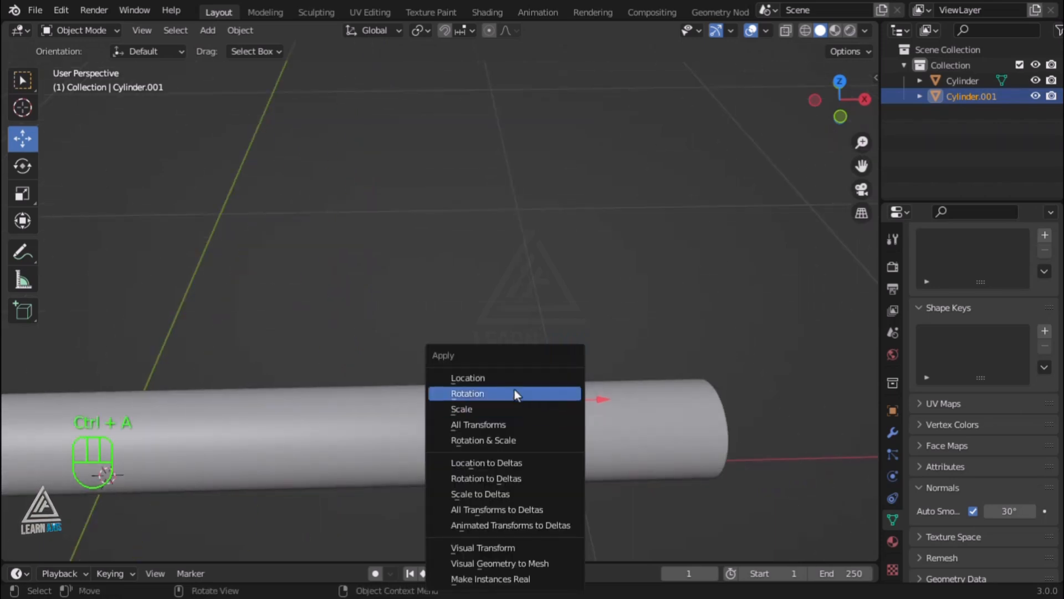
pyautogui.click(505, 410)
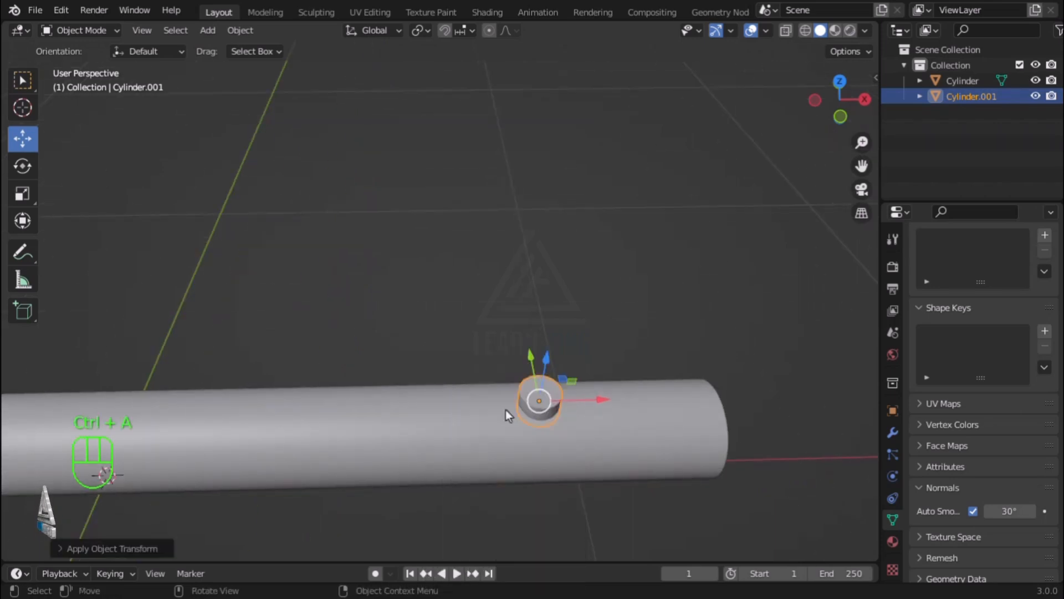
# Duplicate the small cylinder in place and move the copy along X close to the pipe's opposite end.
pyautogui.scroll(-2, 505, 411)
pyautogui.press('KP_7')
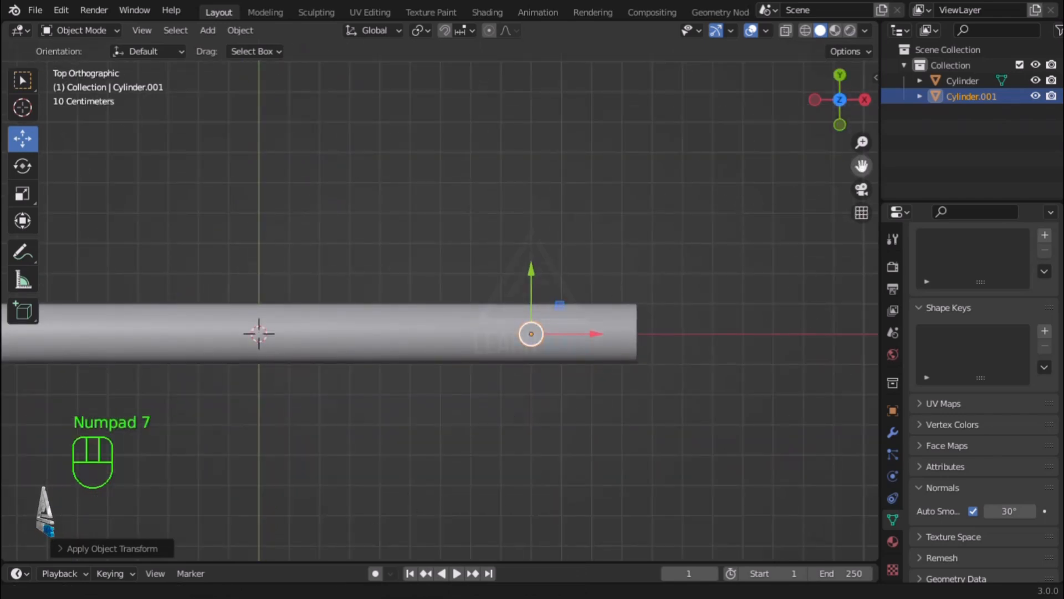
pyautogui.moveTo(853, 165); pyautogui.dragTo(1034, 167)
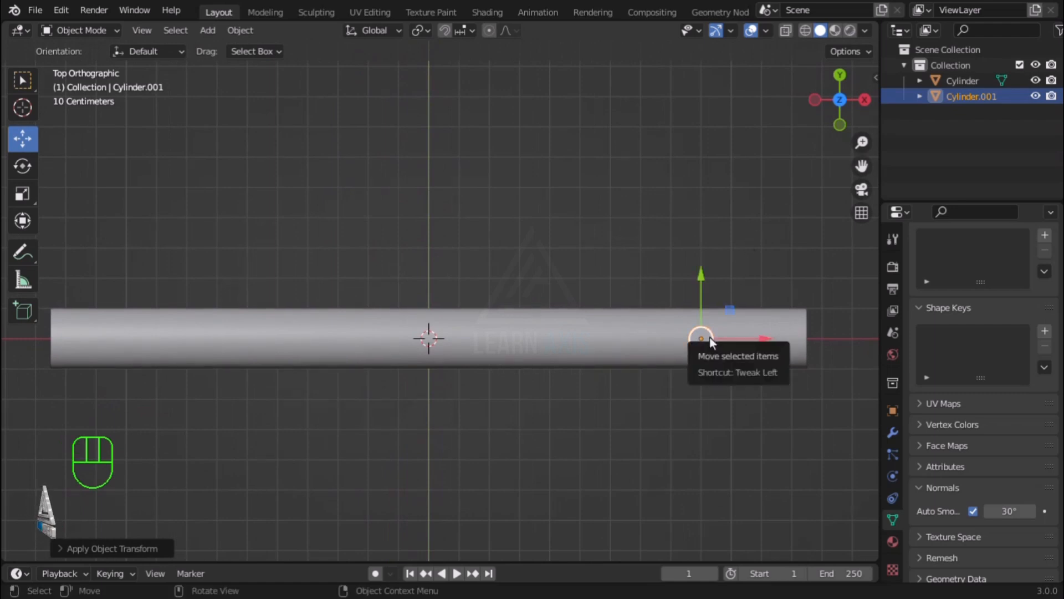
pyautogui.hotkey('shift', 'd')
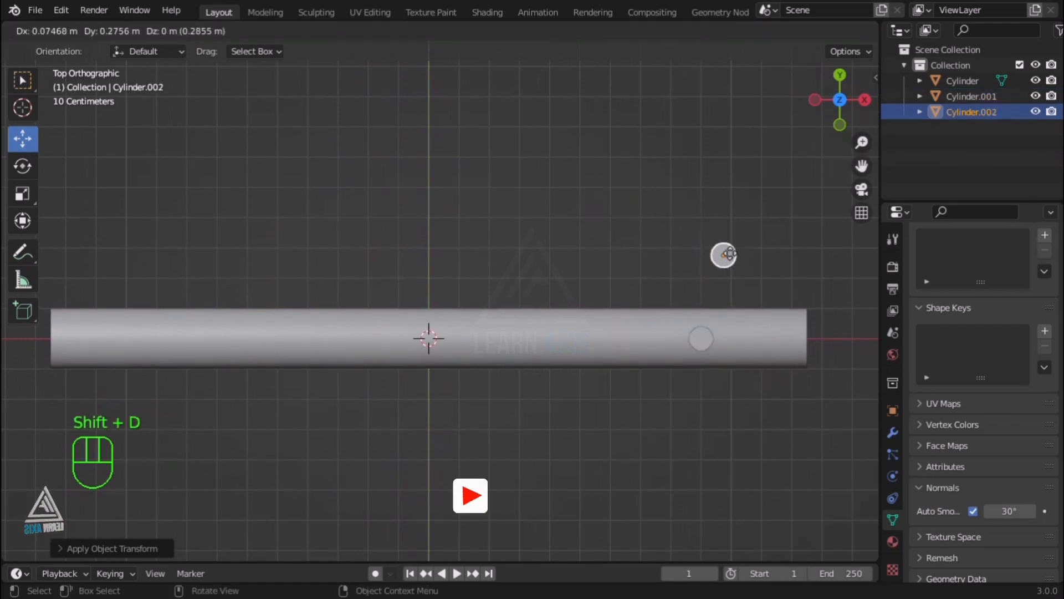
pyautogui.rightClick(720, 251)
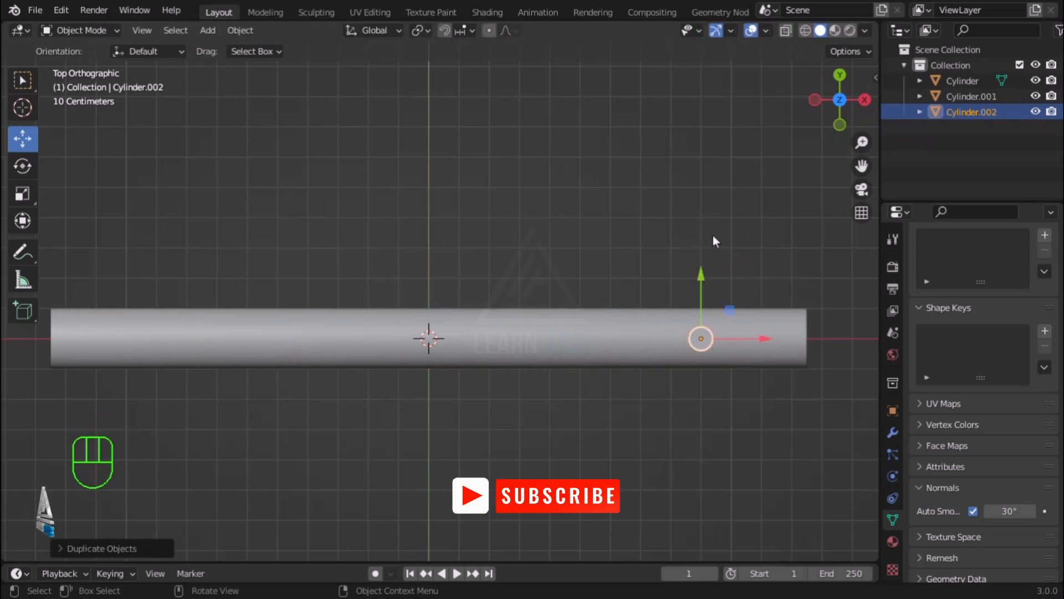
pyautogui.moveTo(764, 339); pyautogui.dragTo(238, 367)
pyautogui.moveTo(255, 381); pyautogui.dragTo(454, 512, button='middle')
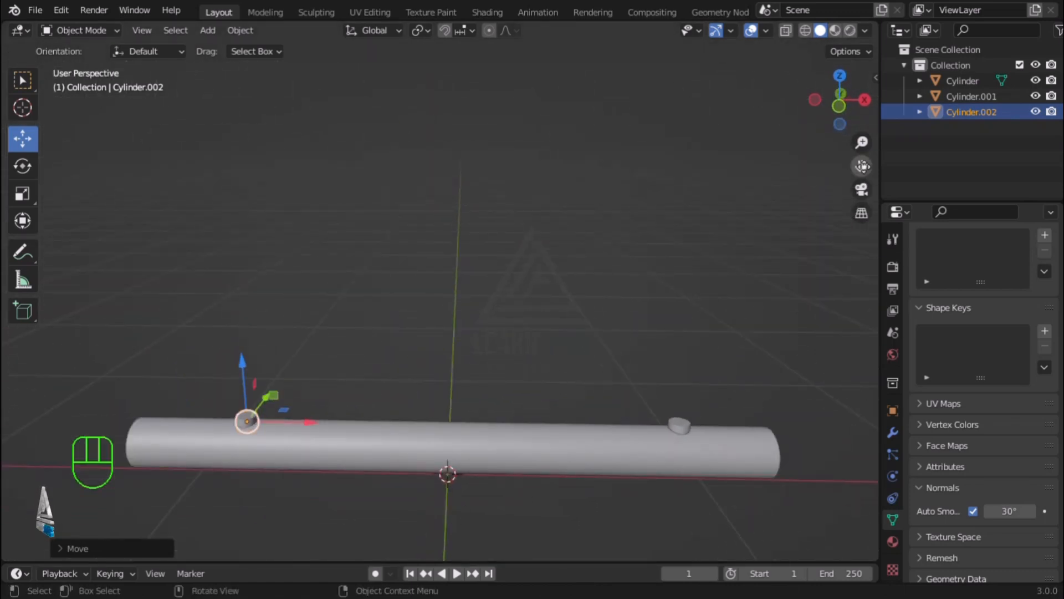
# Add an Array modifier to the copied small cylinder with a relative offset factor of 2 along X.
pyautogui.moveTo(862, 166); pyautogui.dragTo(862, 135)
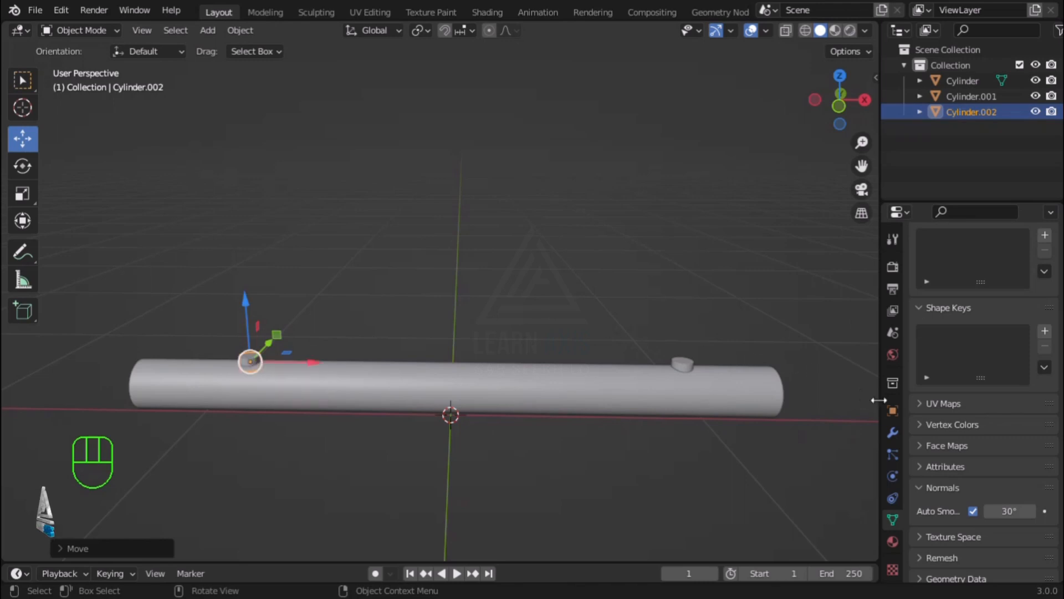
pyautogui.click(889, 434)
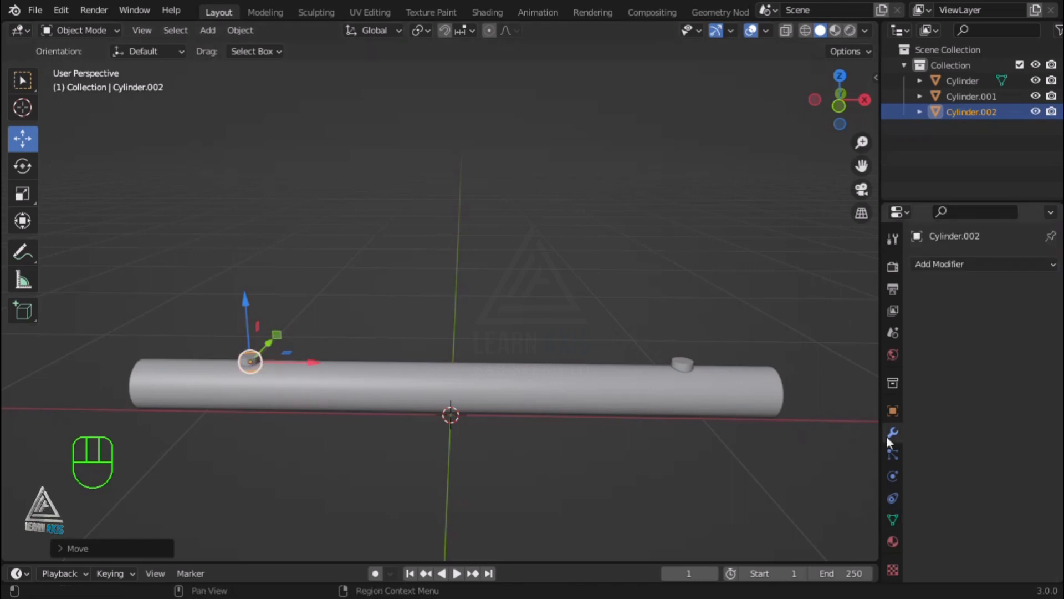
pyautogui.click(969, 265)
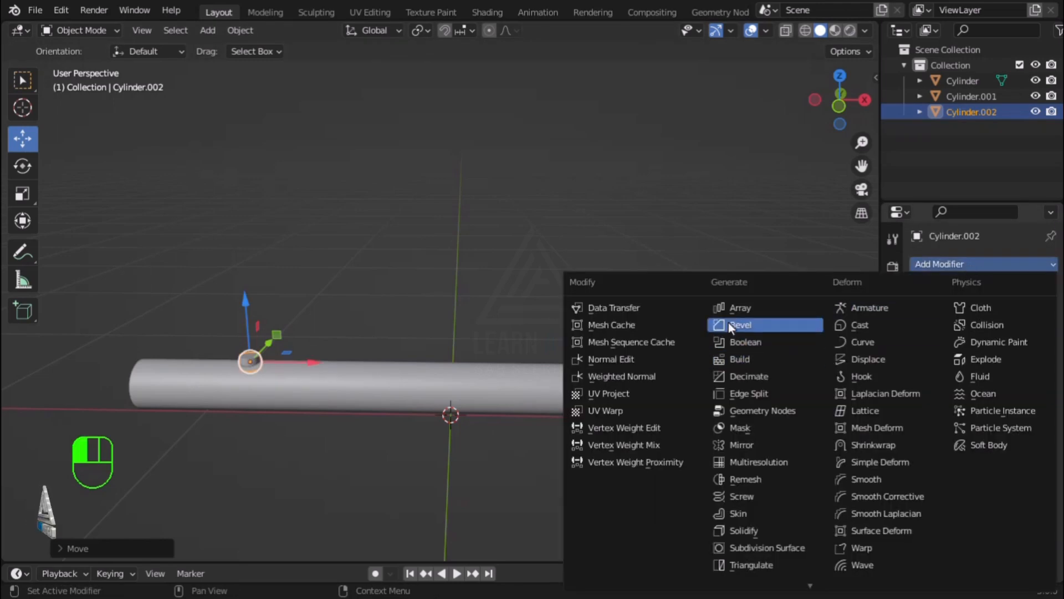
pyautogui.click(747, 308)
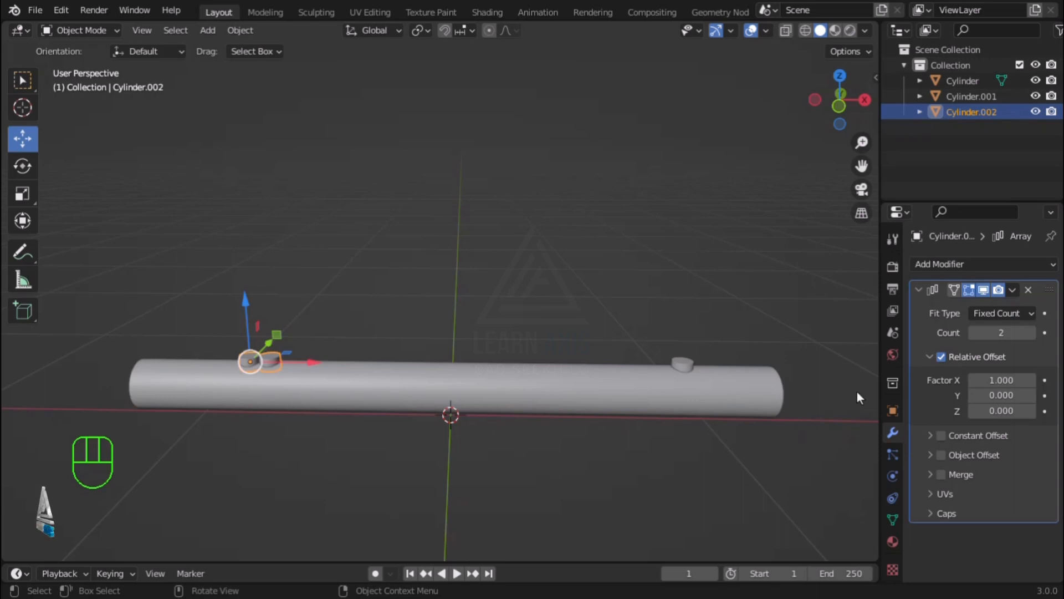
pyautogui.click(1001, 380)
pyautogui.write('2')
pyautogui.press('Return')
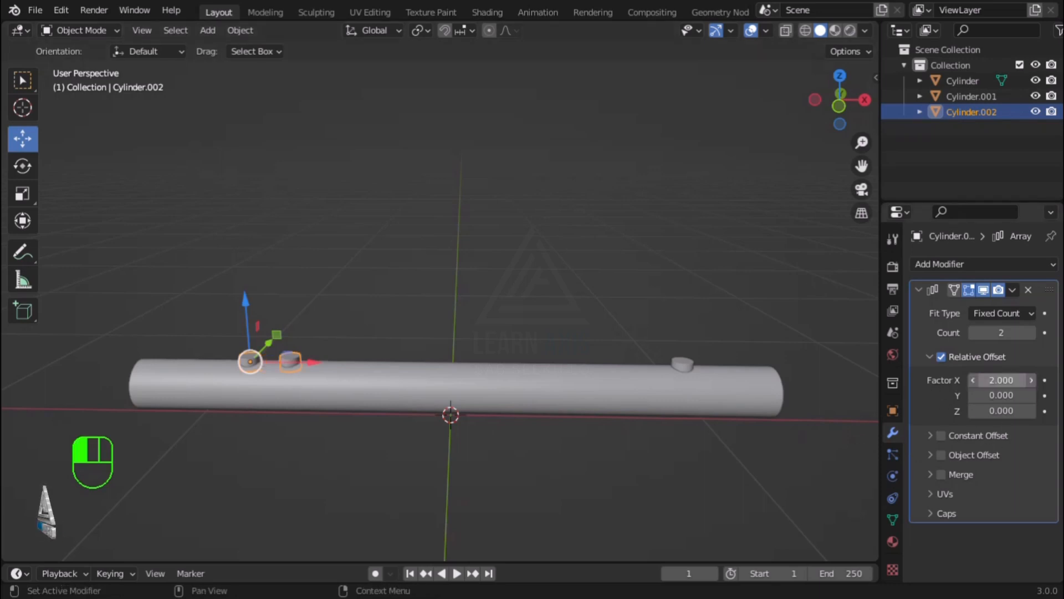
# Set the array count to 6 and apply the Array modifier.
pyautogui.moveTo(992, 332); pyautogui.dragTo(1011, 332)
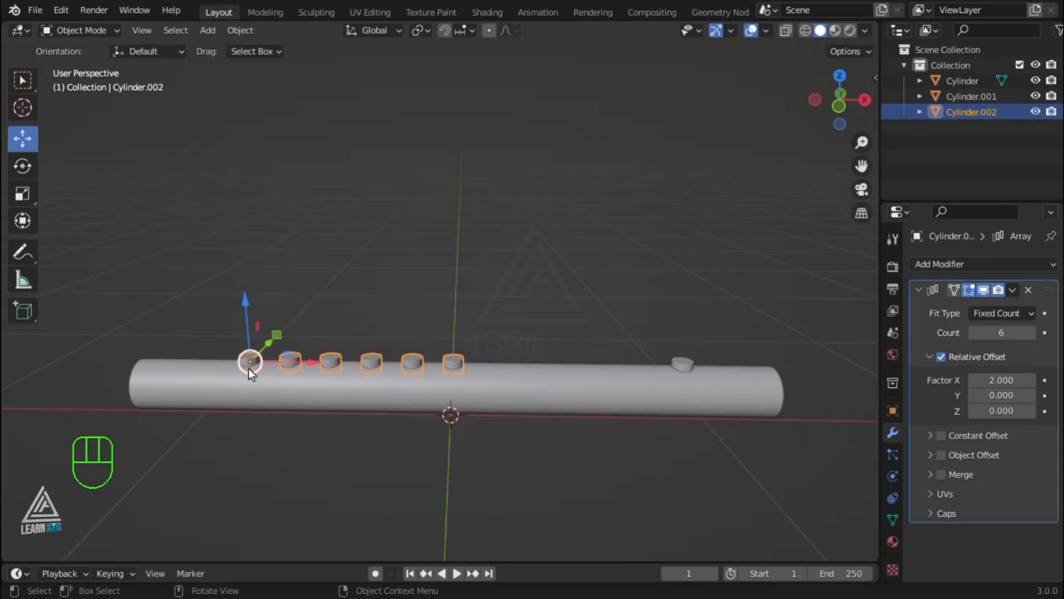
pyautogui.click(1012, 289)
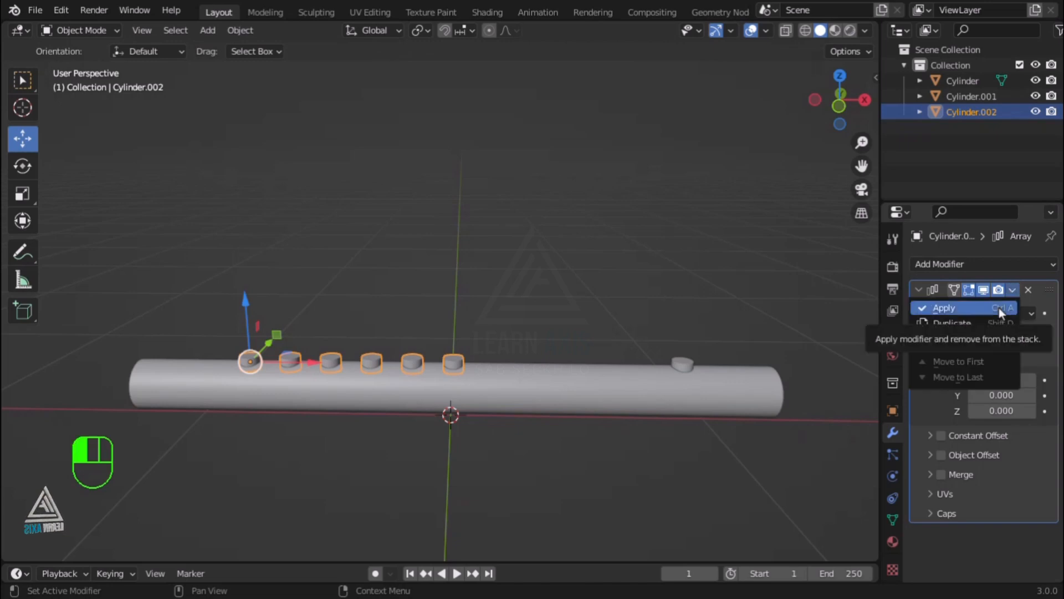
pyautogui.click(999, 308)
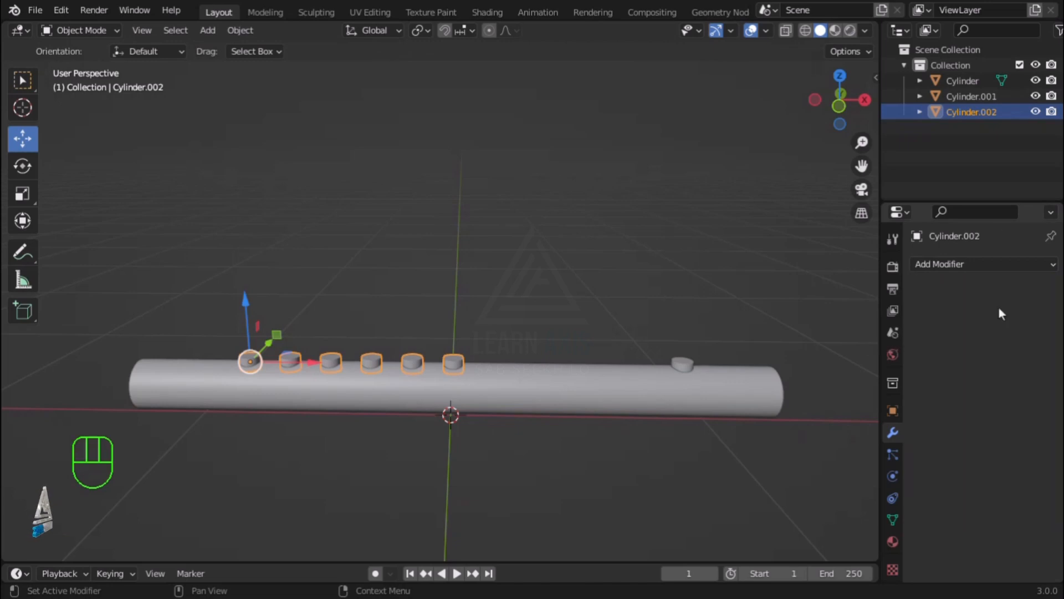
# Join the row of six small cylinders with the single one near the pipe's positive X end into one object.
pyautogui.click(593, 450)
pyautogui.moveTo(593, 450); pyautogui.dragTo(570, 427, button='middle')
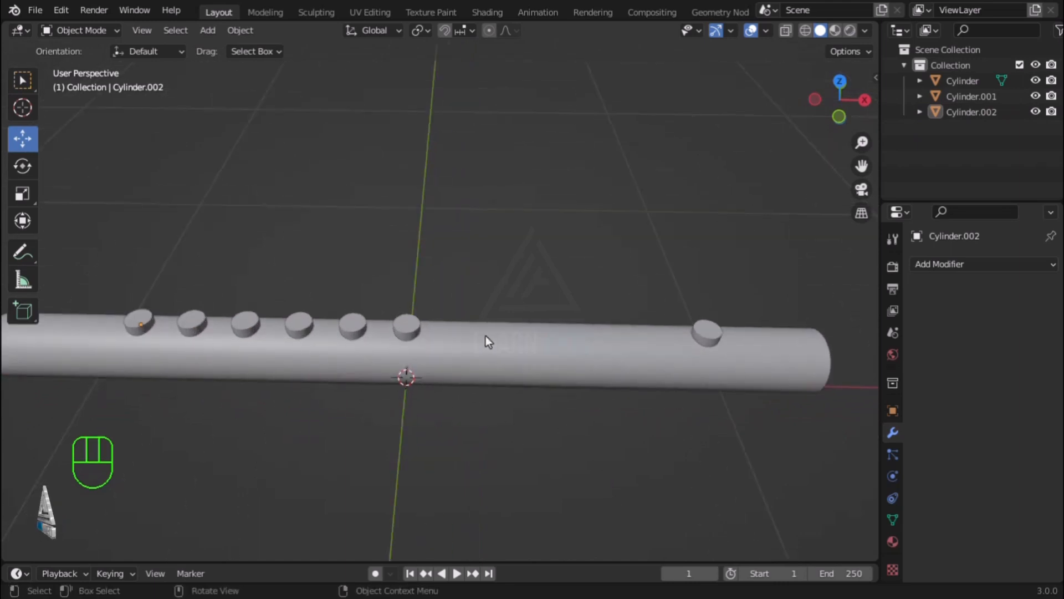
pyautogui.click(413, 327)
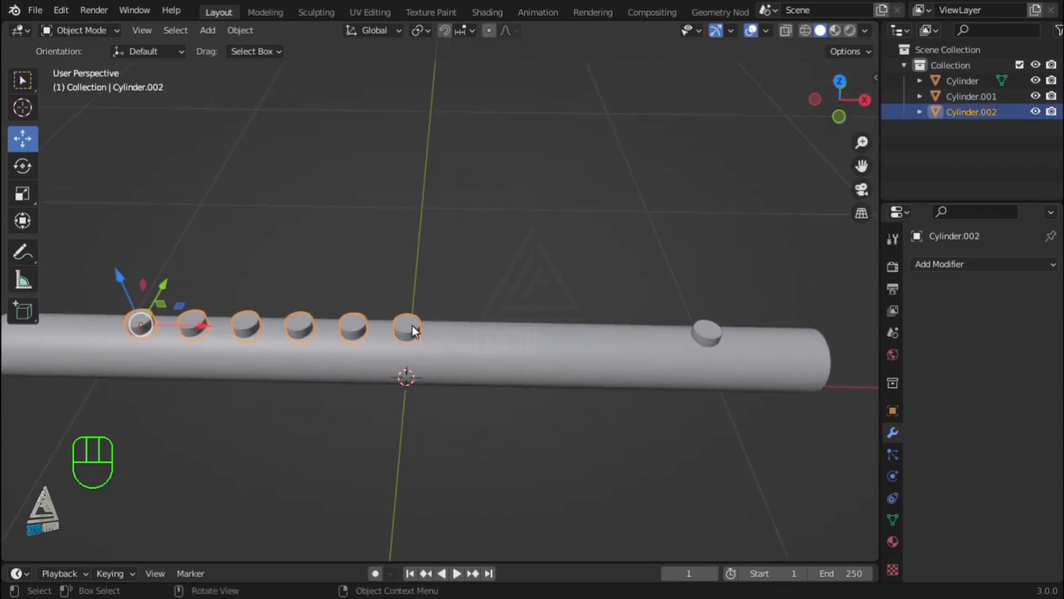
pyautogui.keyDown('shift'); pyautogui.click(710, 335); pyautogui.keyUp('shift')
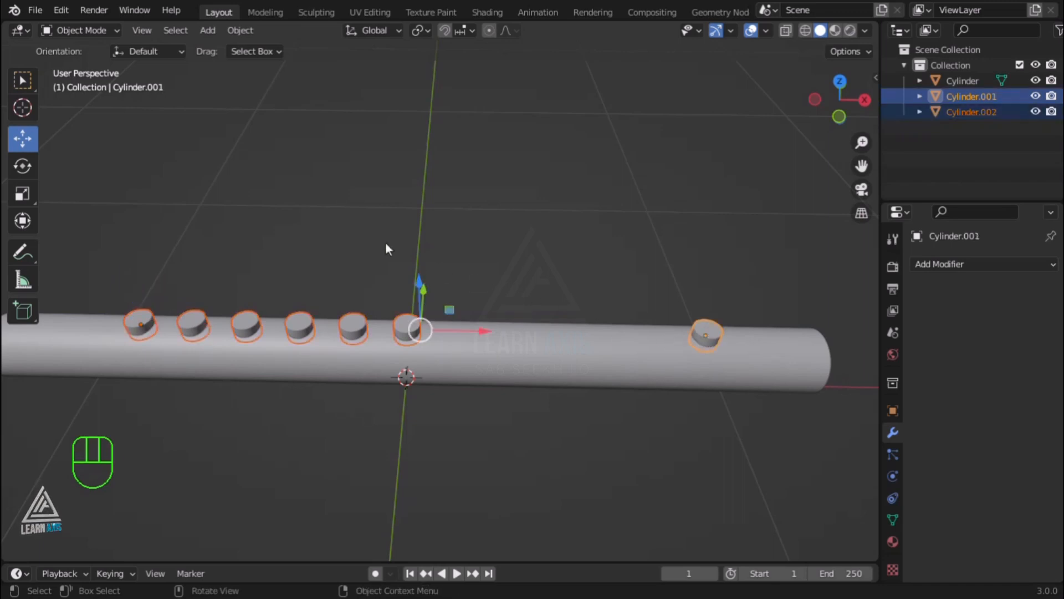
pyautogui.click(241, 33)
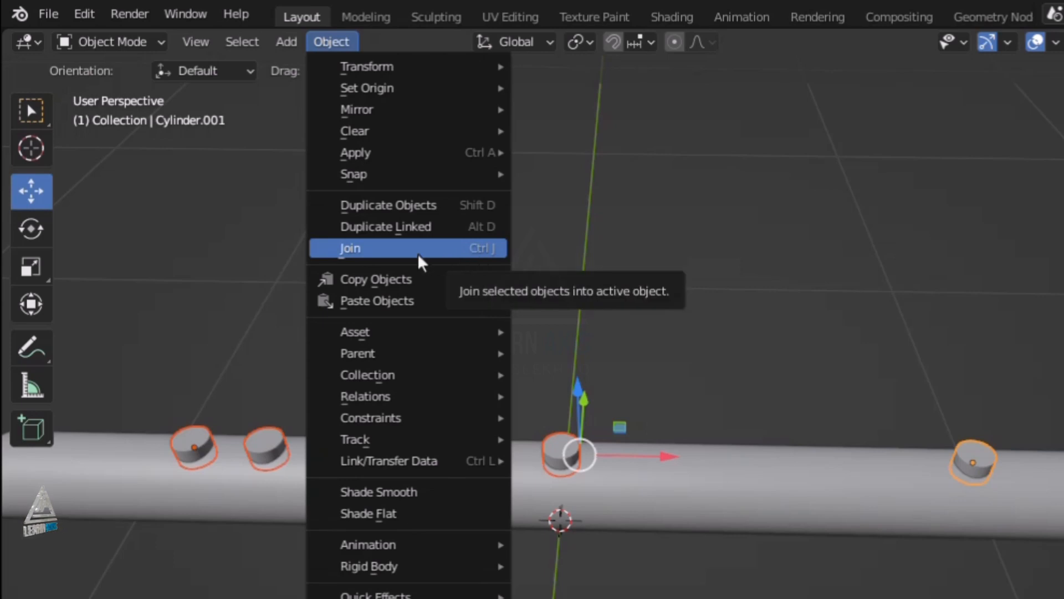
pyautogui.click(417, 249)
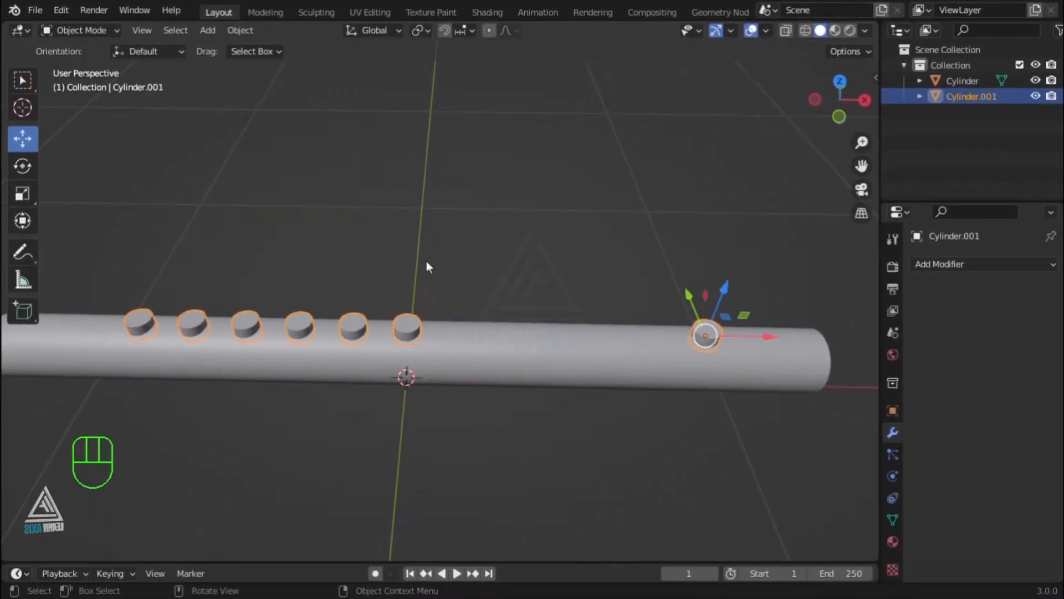
pyautogui.click(559, 415)
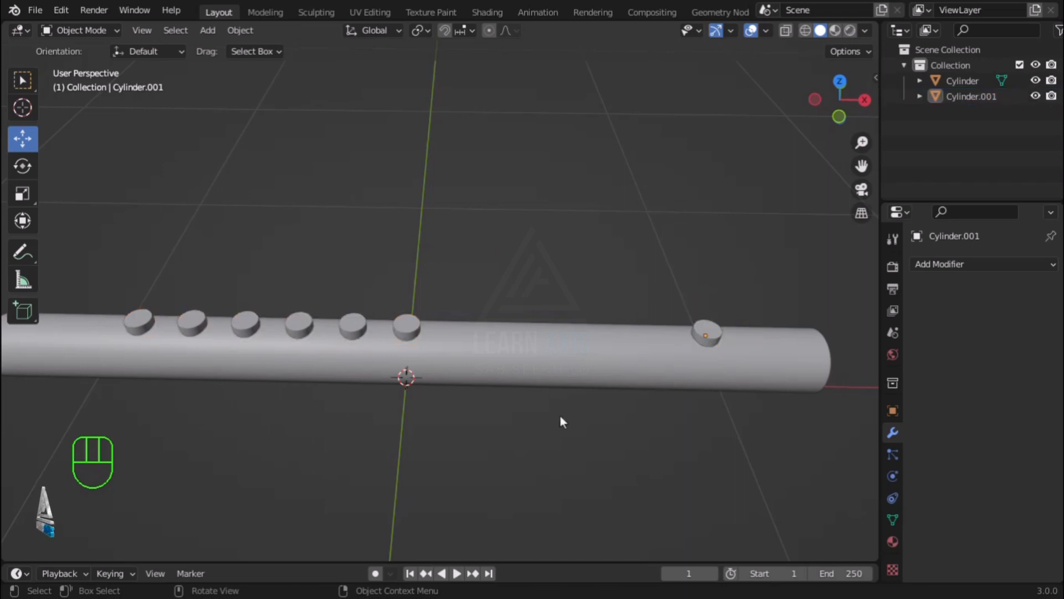
# Cut the joined small cylinders out of the pipe with a Boolean Difference modifier and apply it.
pyautogui.scroll(-2, 560, 437)
pyautogui.moveTo(583, 453); pyautogui.dragTo(587, 407, button='middle')
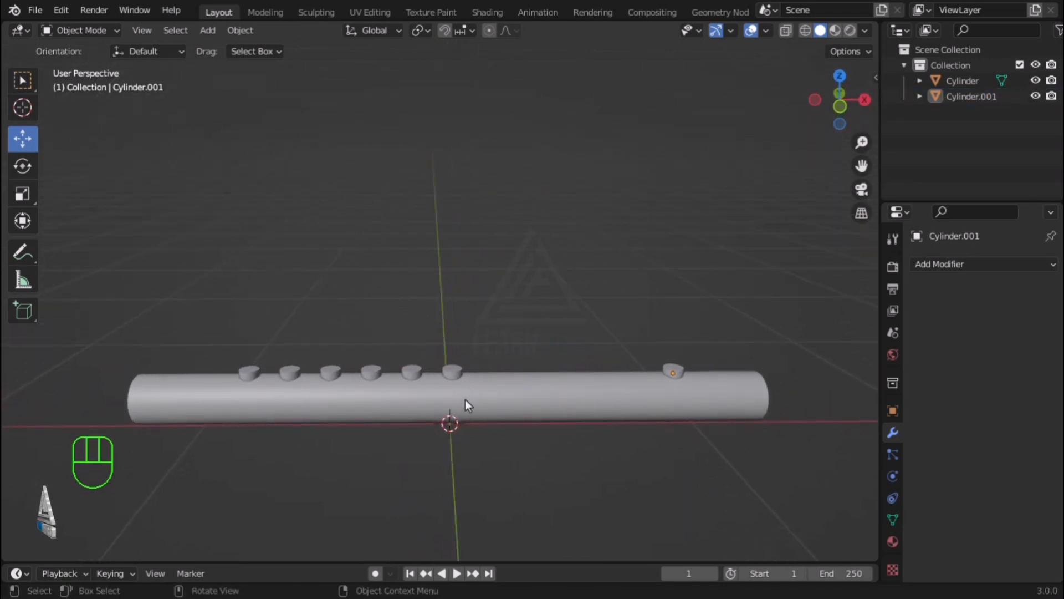
pyautogui.click(497, 398)
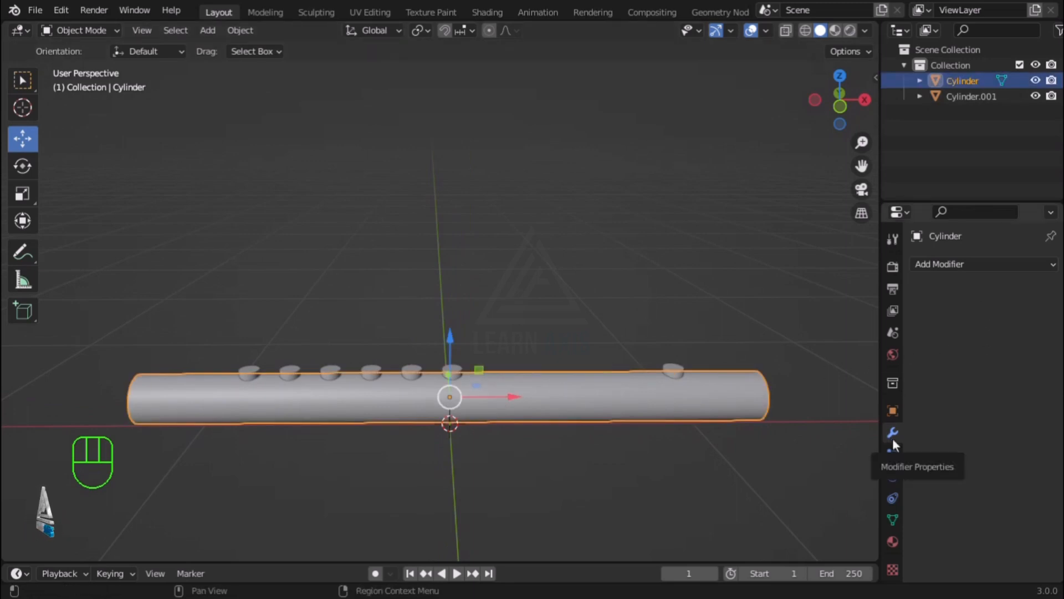
pyautogui.click(956, 266)
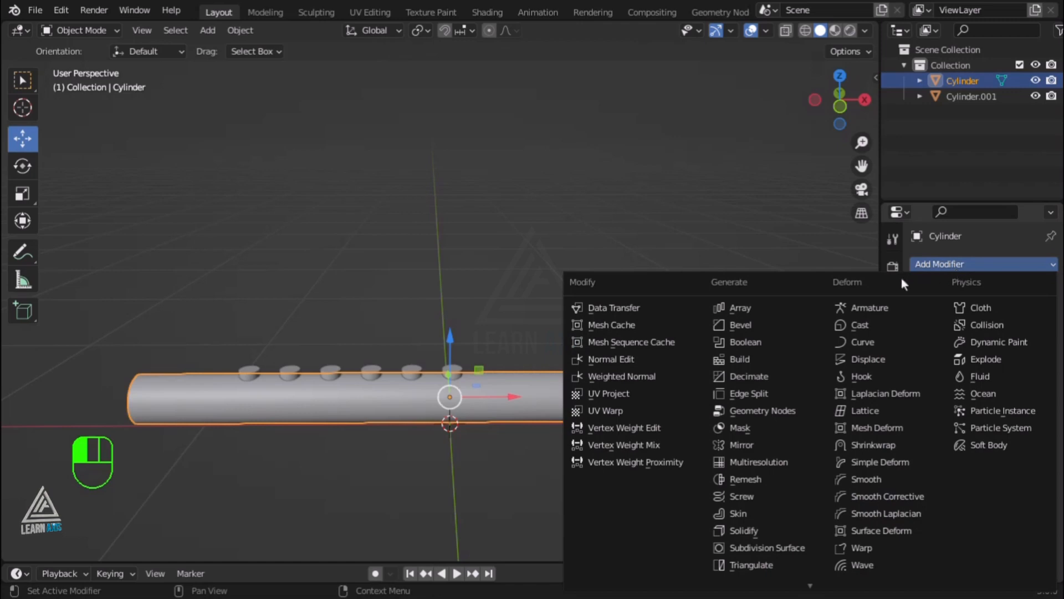
pyautogui.click(755, 343)
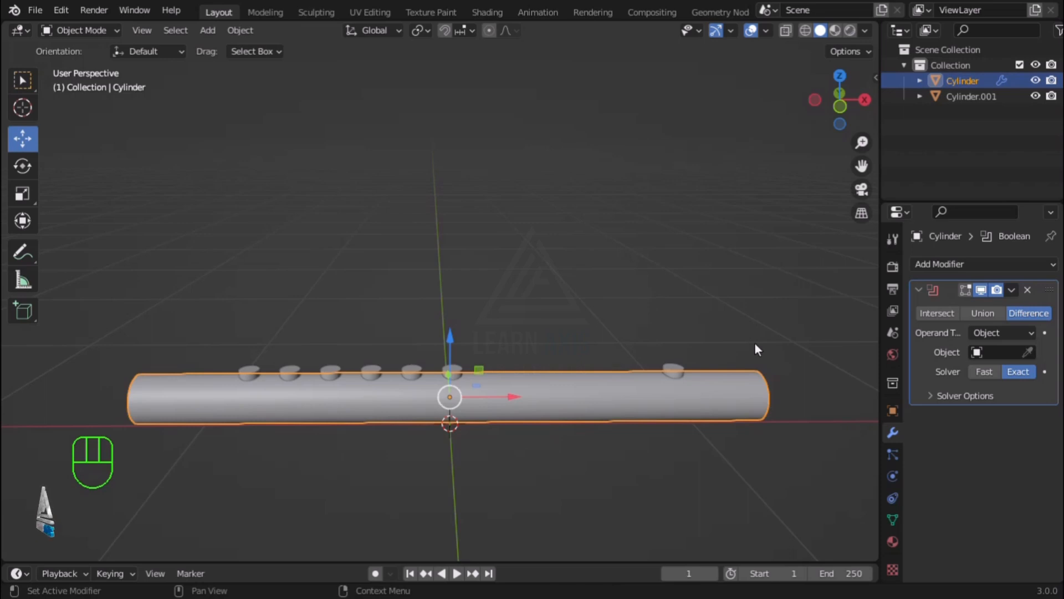
pyautogui.click(1029, 351)
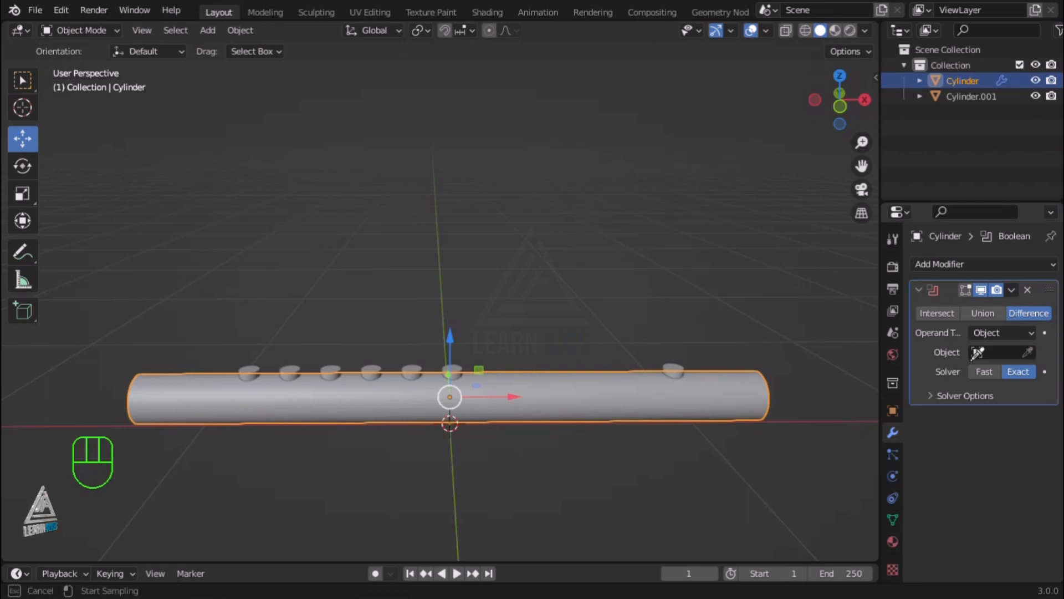
pyautogui.click(677, 364)
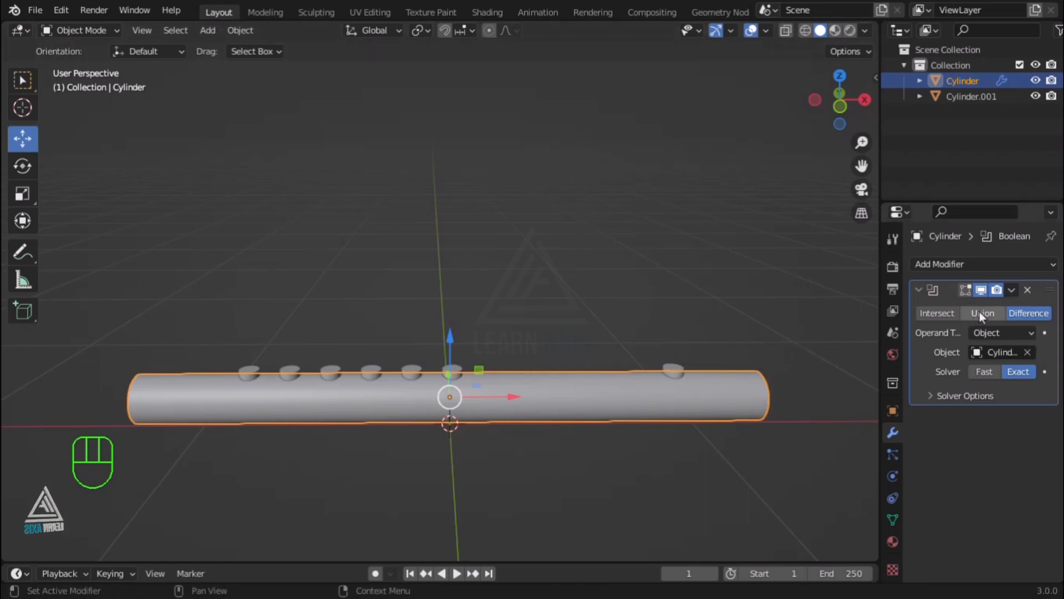
pyautogui.click(1011, 289)
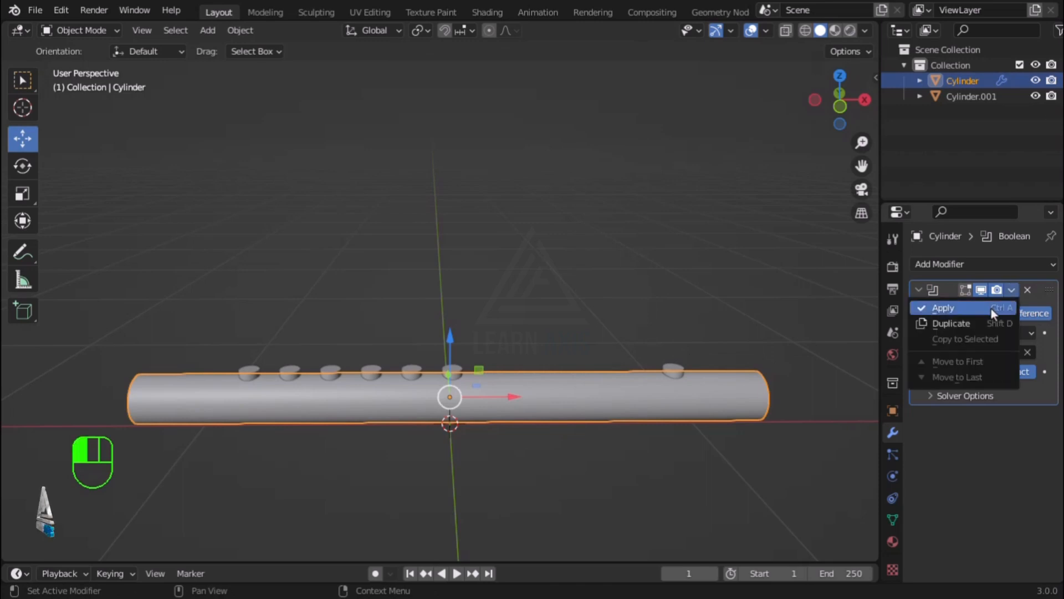
pyautogui.click(991, 308)
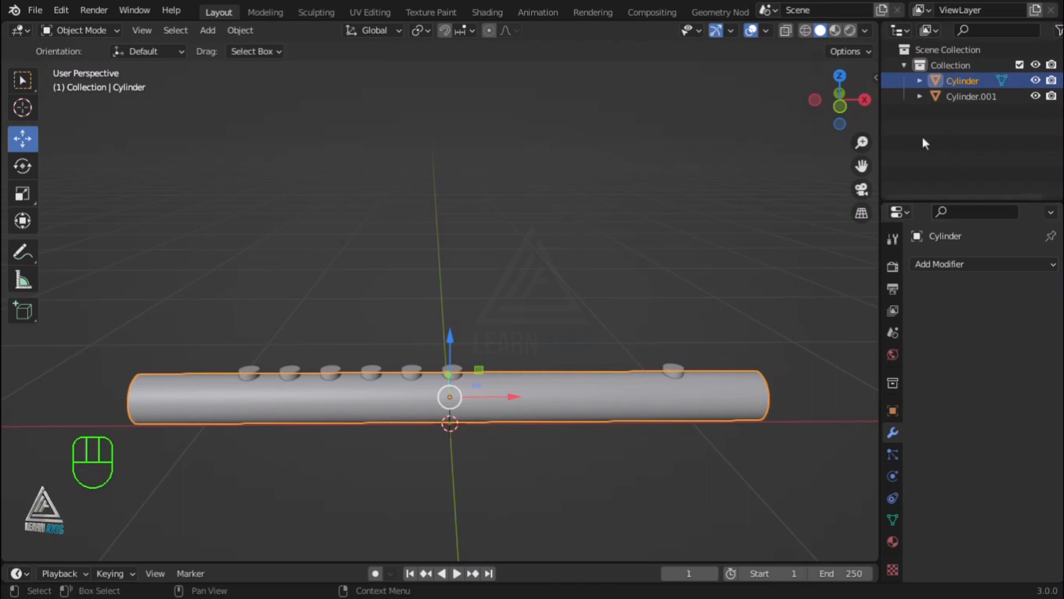
# Delete the joined small cylinders used as the cutter and check the holes in the pipe.
pyautogui.click(673, 370)
pyautogui.press('x')
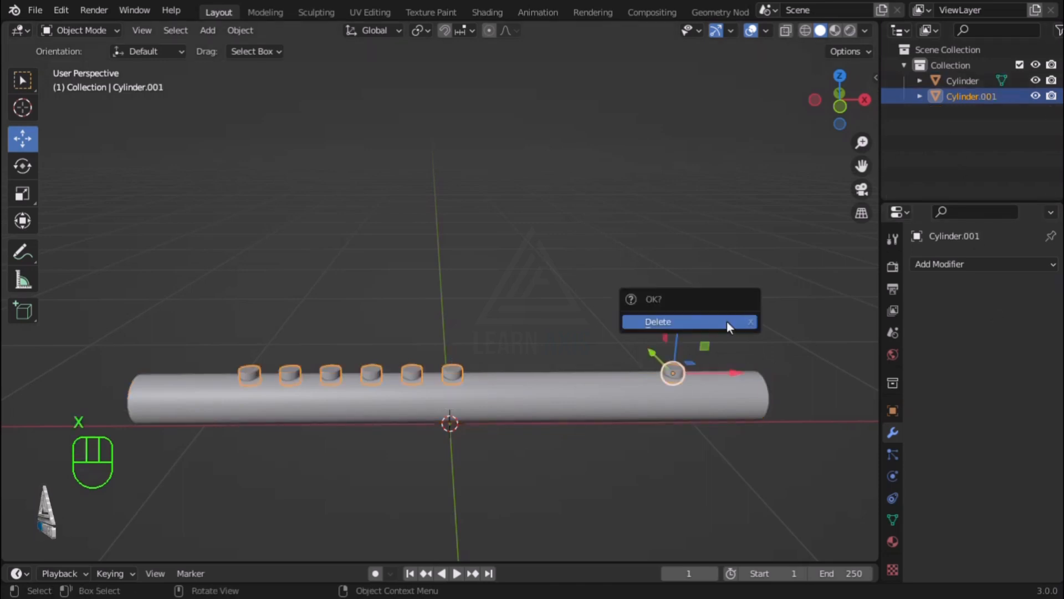
pyautogui.click(723, 322)
pyautogui.moveTo(356, 432); pyautogui.dragTo(388, 427, button='middle')
pyautogui.scroll(8, 817, 325)
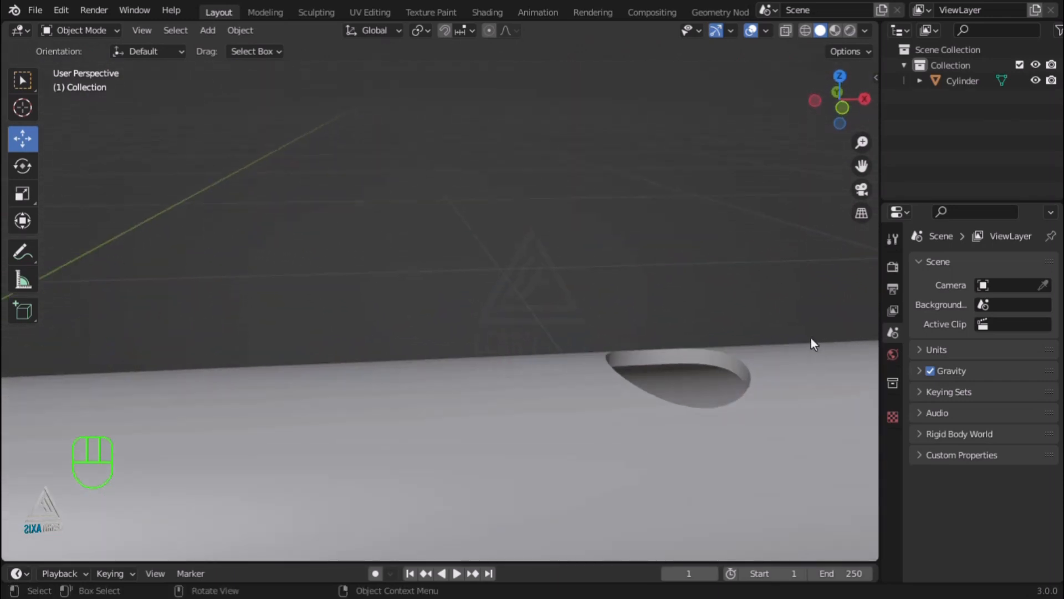
pyautogui.scroll(-10, 680, 390)
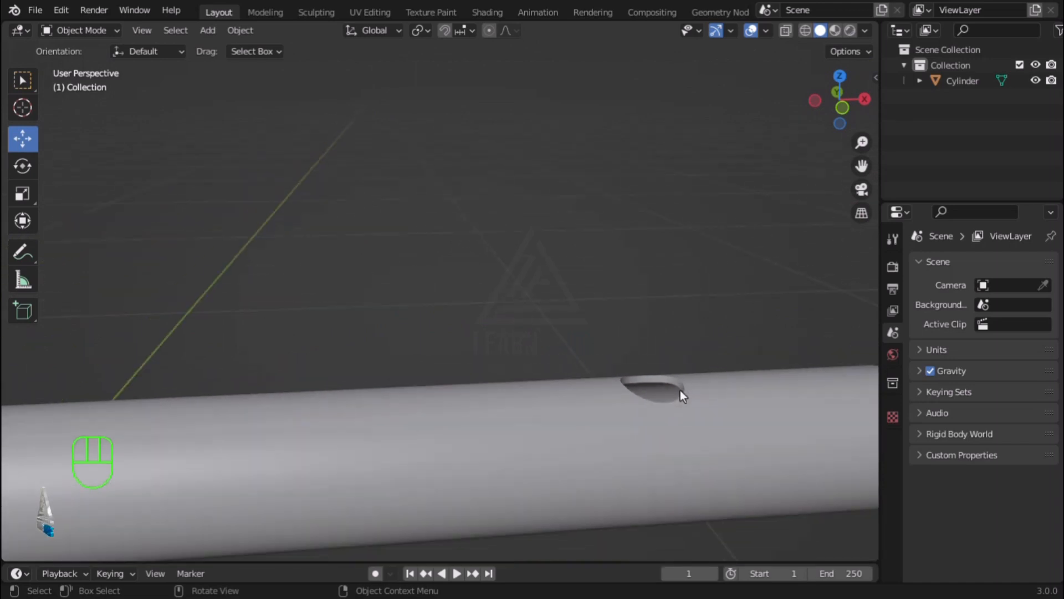
# Merge all of the pipe's vertices by distance in Edit Mode and return to Object Mode.
pyautogui.click(680, 390)
pyautogui.scroll(2, 349, 479)
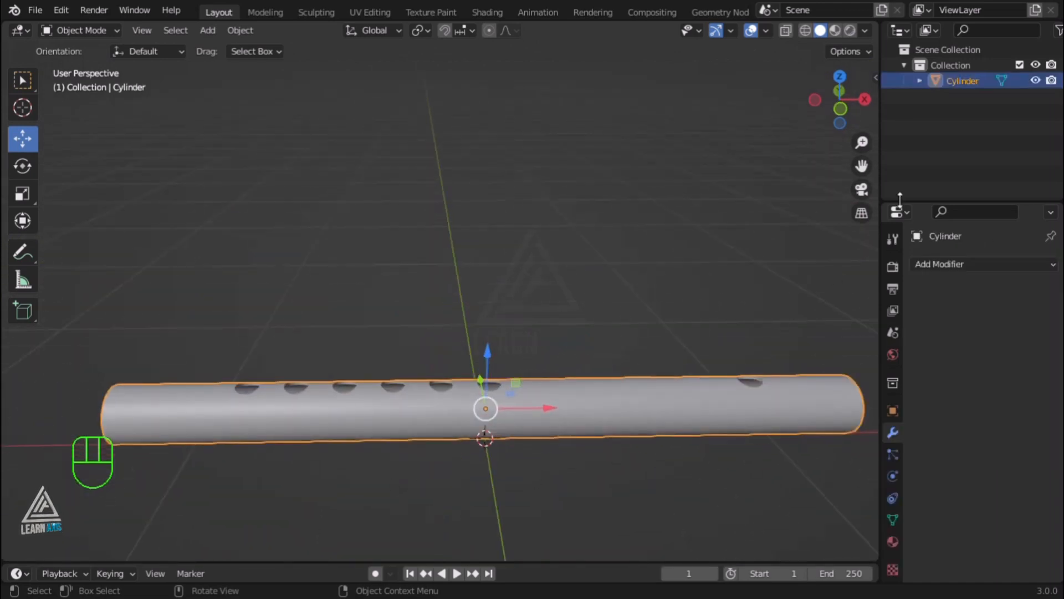
pyautogui.moveTo(861, 166)
pyautogui.mouseDown()
pyautogui.moveTo(835, 139)
pyautogui.moveTo(843, 178)
pyautogui.mouseUp()
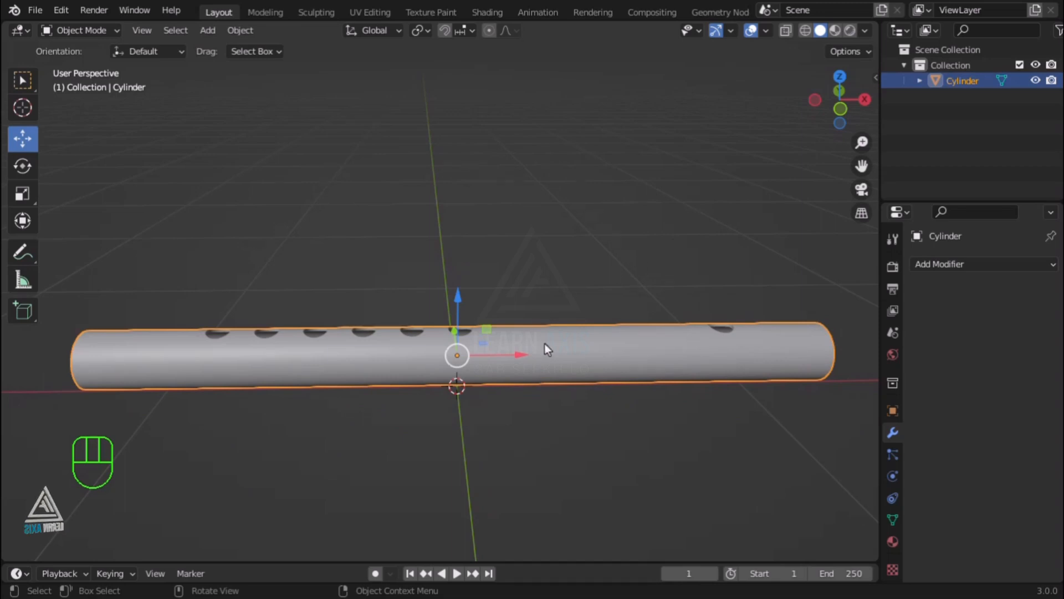
pyautogui.press('Tab')
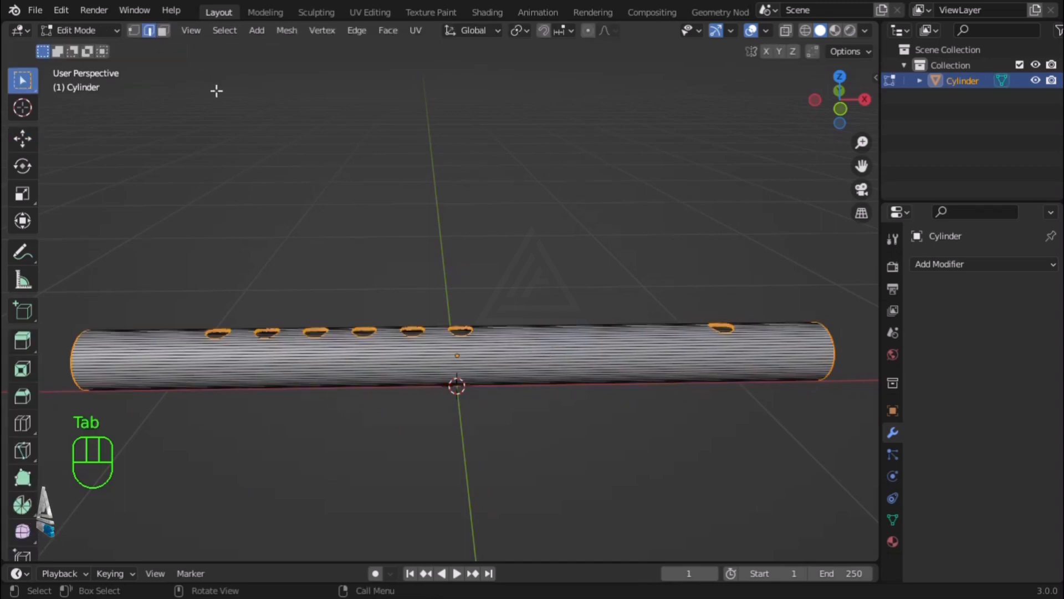
pyautogui.click(135, 31)
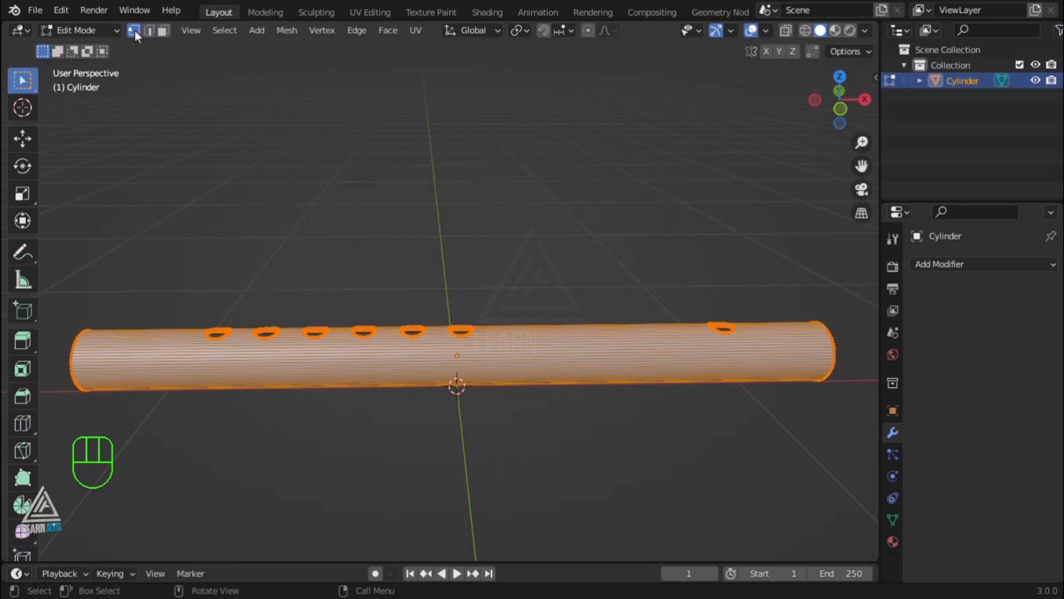
pyautogui.press('a')
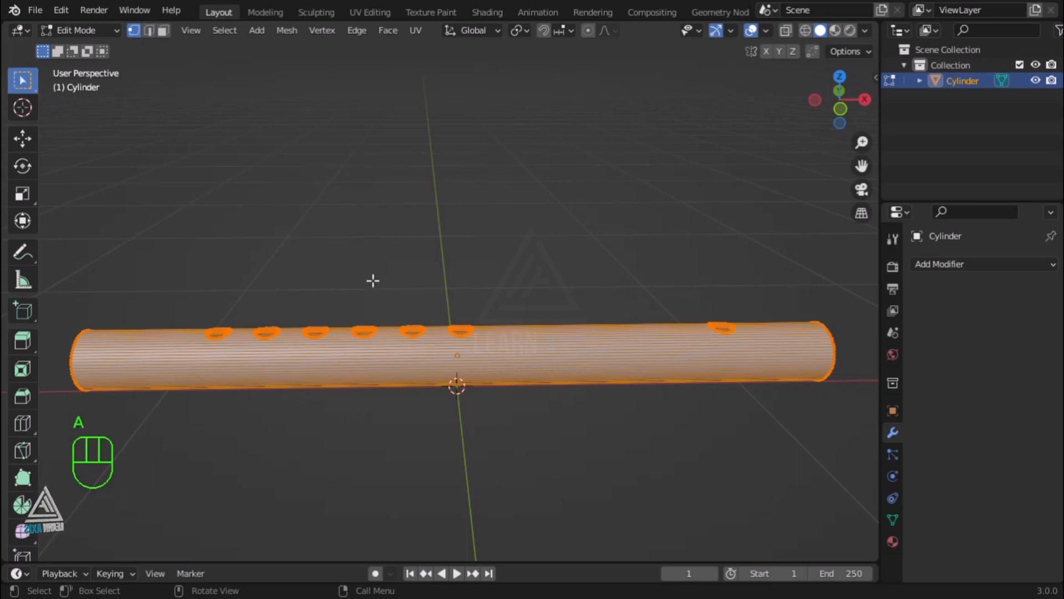
pyautogui.press('m')
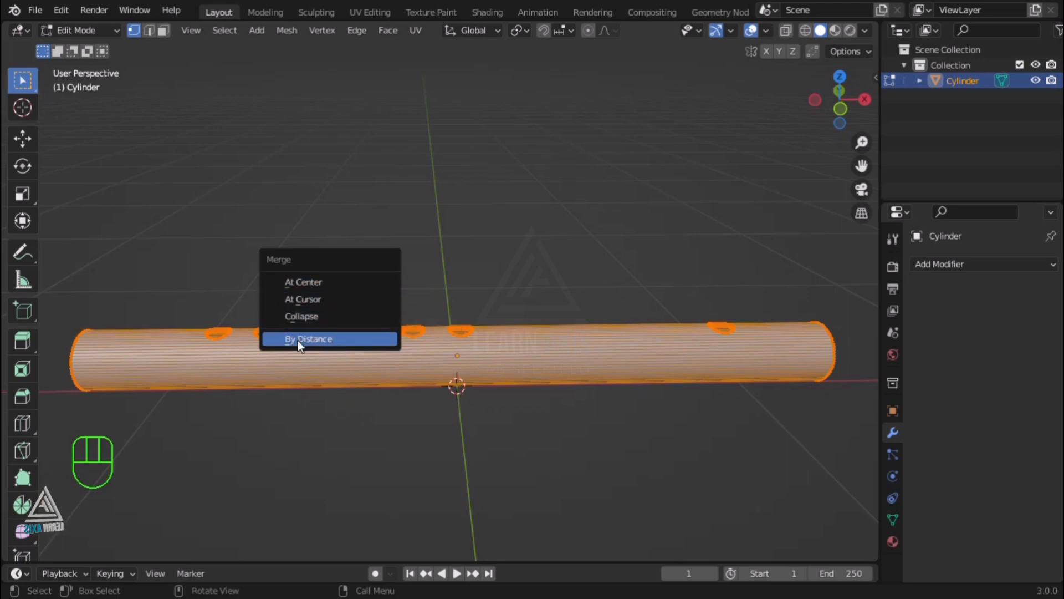
pyautogui.click(333, 340)
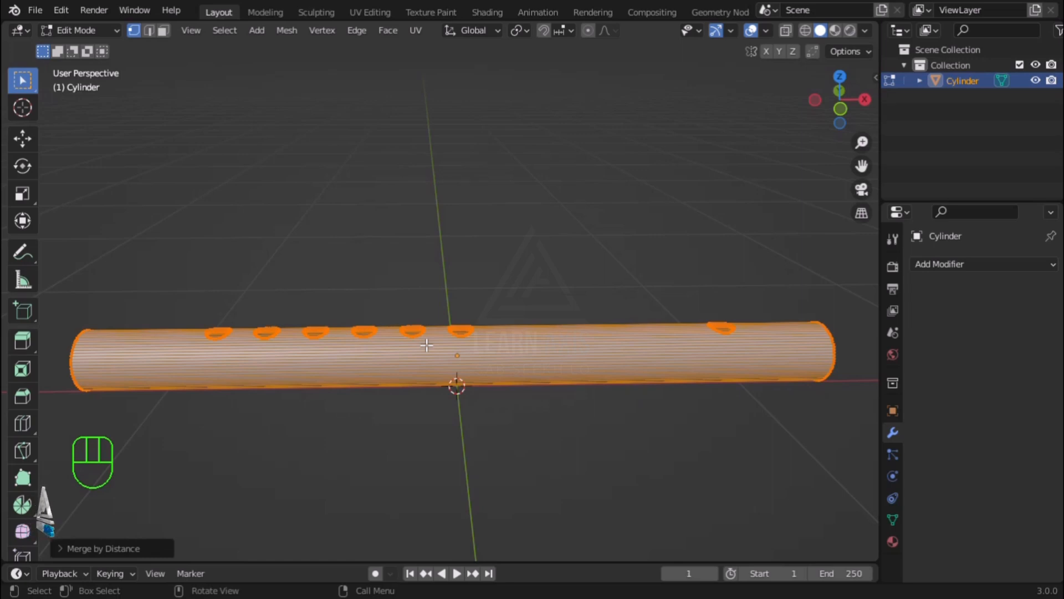
pyautogui.press('Tab')
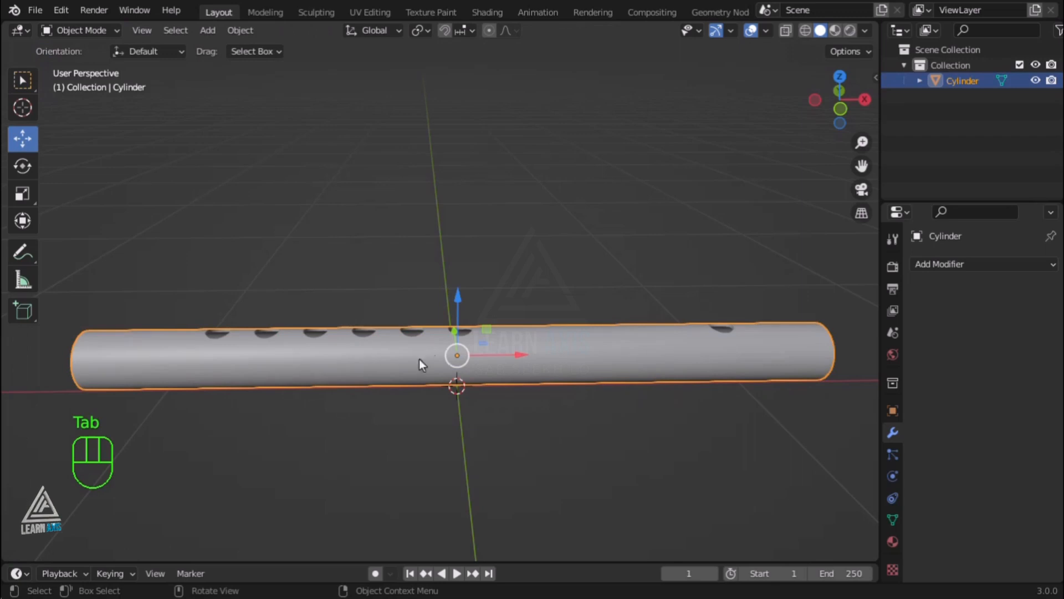
# Examine the row of holes cut into the pipe from close up and from a distance.
pyautogui.scroll(3, 331, 344)
pyautogui.moveTo(344, 364); pyautogui.dragTo(178, 397, button='middle')
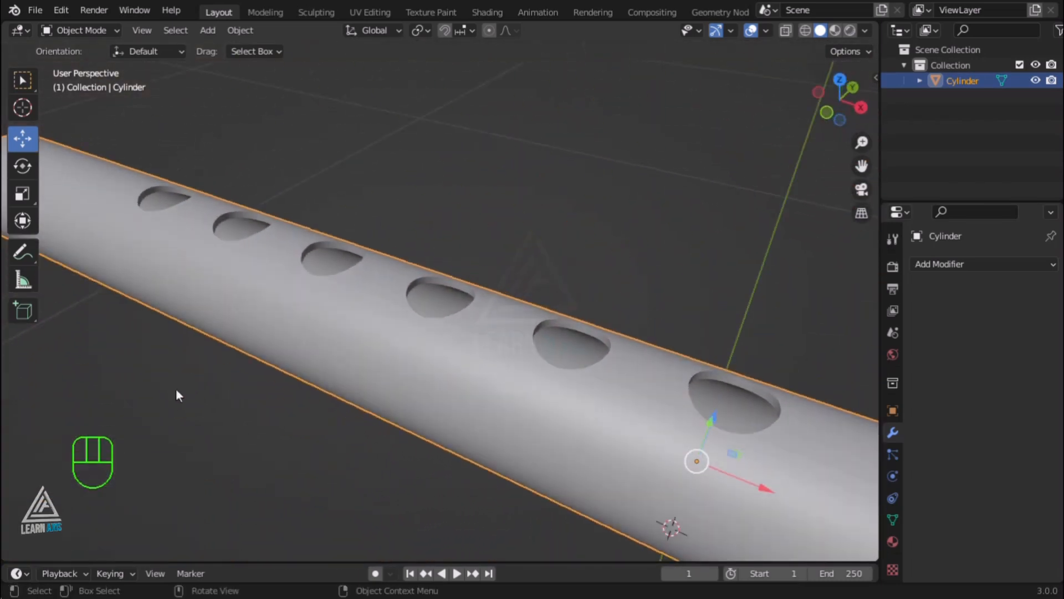
pyautogui.scroll(-2, 184, 392)
pyautogui.scroll(-4, 200, 393)
pyautogui.scroll(6, 499, 427)
pyautogui.scroll(-6, 525, 441)
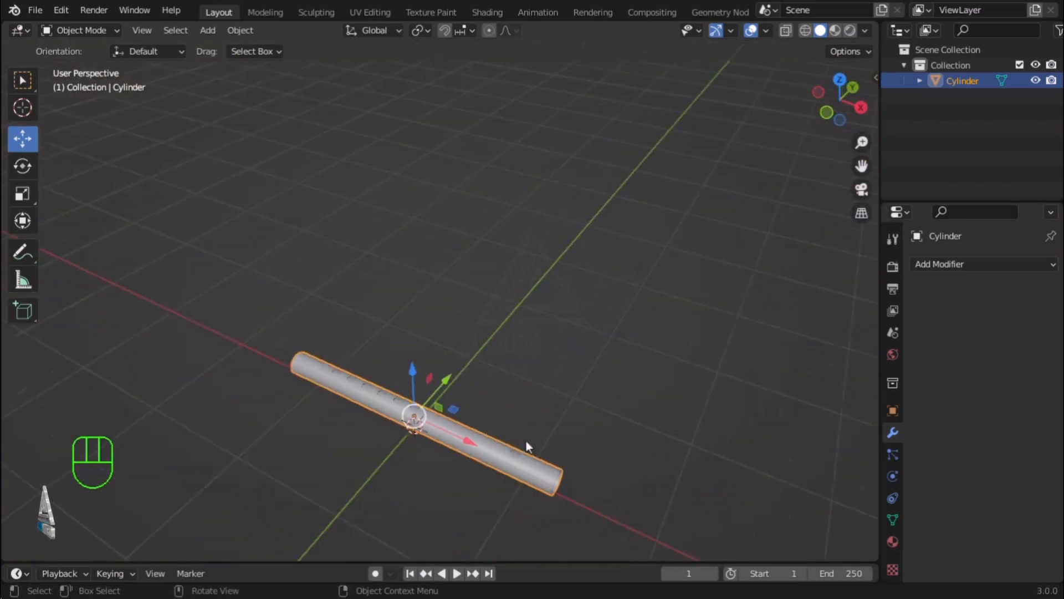
# Examine the pipe's holes and its open end from the front and from several angles.
pyautogui.scroll(5, 543, 460)
pyautogui.scroll(5, 387, 404)
pyautogui.moveTo(384, 394); pyautogui.dragTo(465, 377, button='middle')
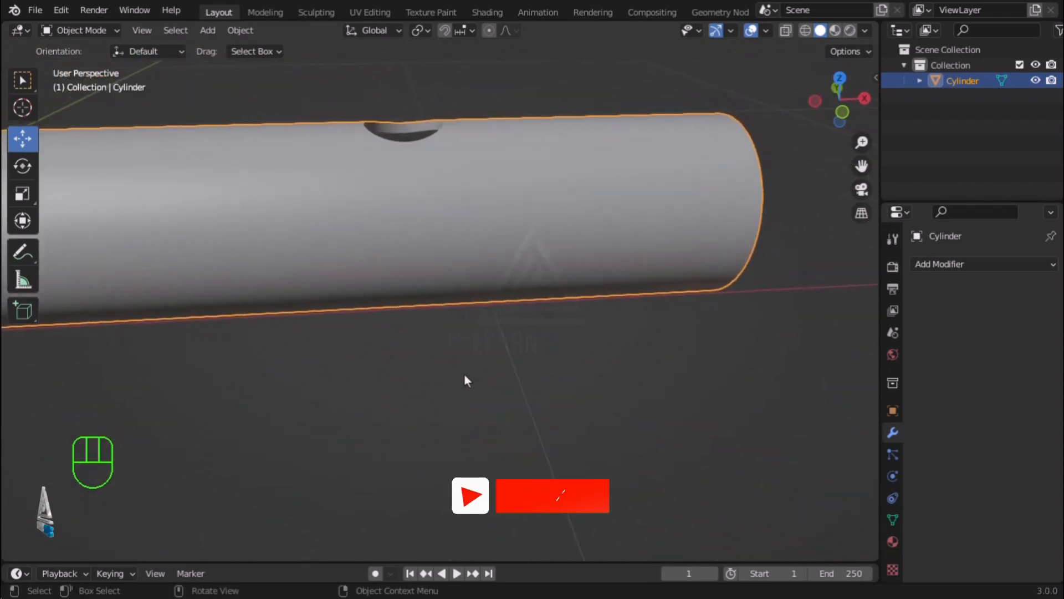
pyautogui.press('KP_1')
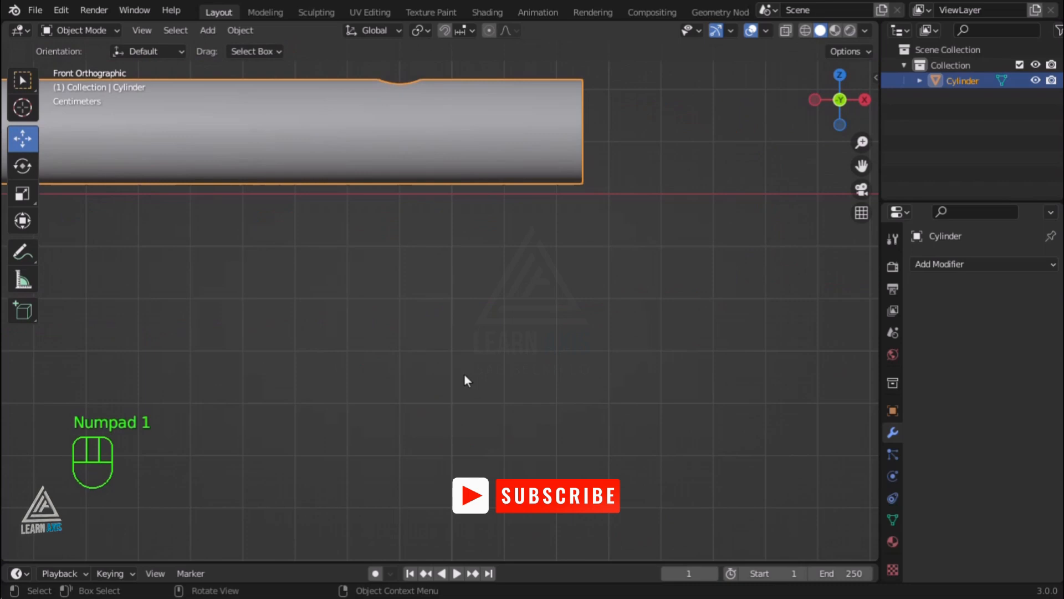
pyautogui.scroll(-7, 301, 339)
pyautogui.scroll(4, 301, 339)
pyautogui.click(503, 387)
pyautogui.moveTo(503, 387); pyautogui.dragTo(507, 438, button='middle')
pyautogui.scroll(4, 645, 382)
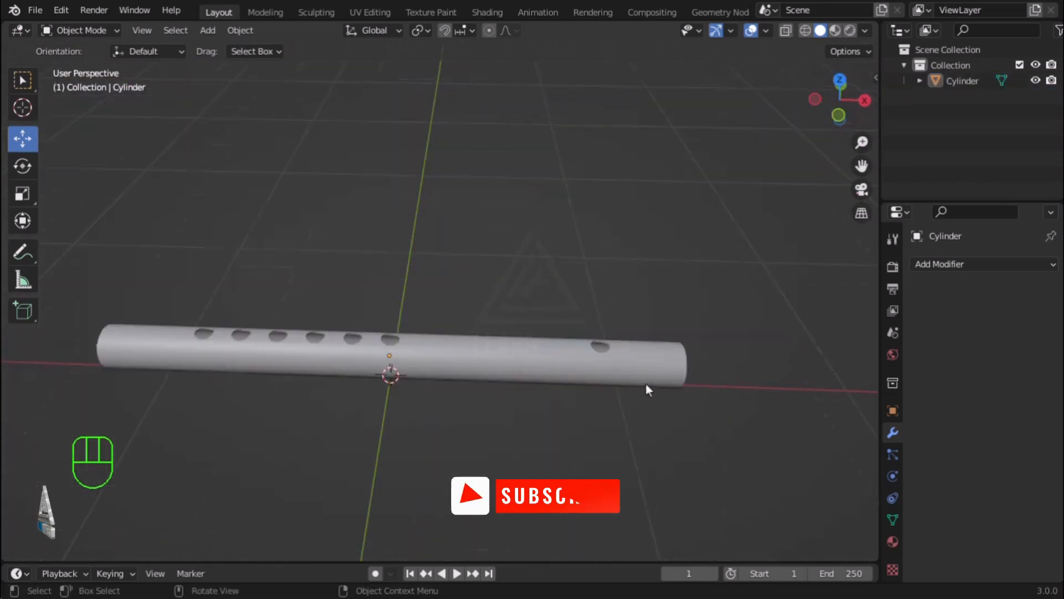
pyautogui.moveTo(651, 413); pyautogui.dragTo(510, 372, button='middle')
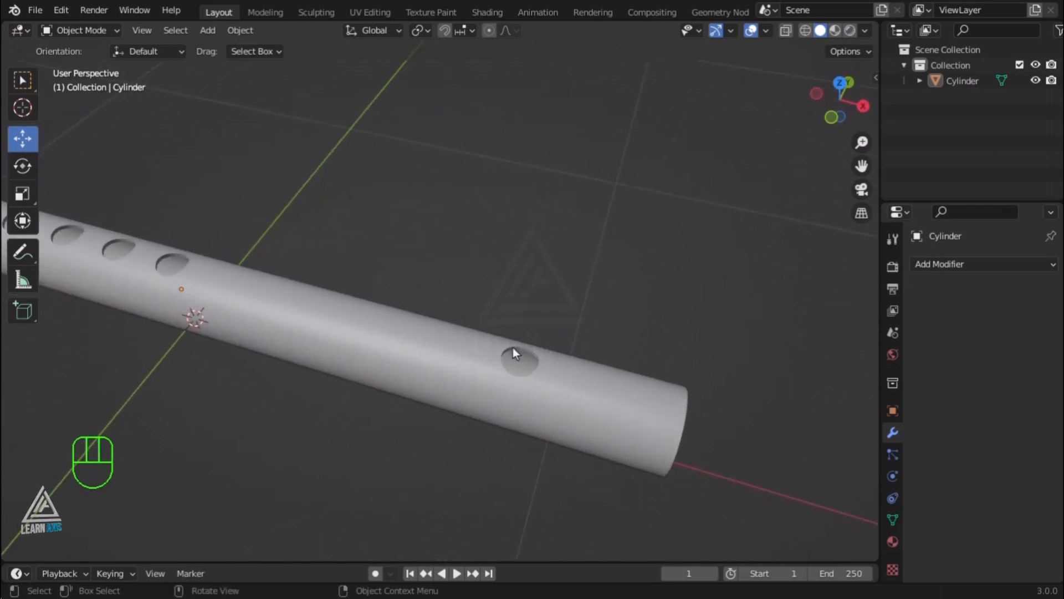
pyautogui.moveTo(566, 448); pyautogui.dragTo(468, 335, button='middle')
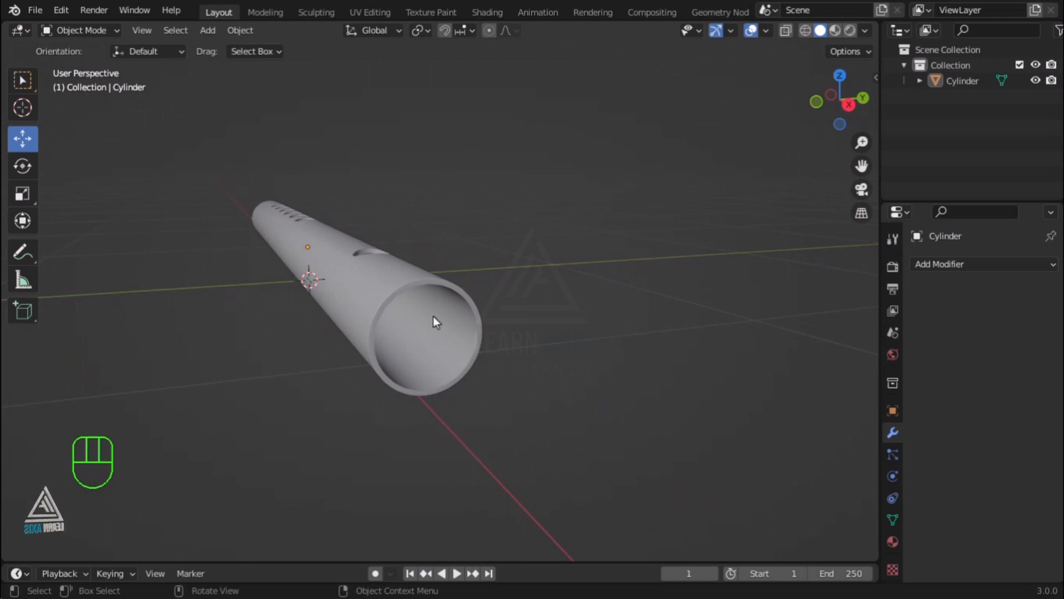
pyautogui.moveTo(442, 376); pyautogui.dragTo(507, 357, button='middle')
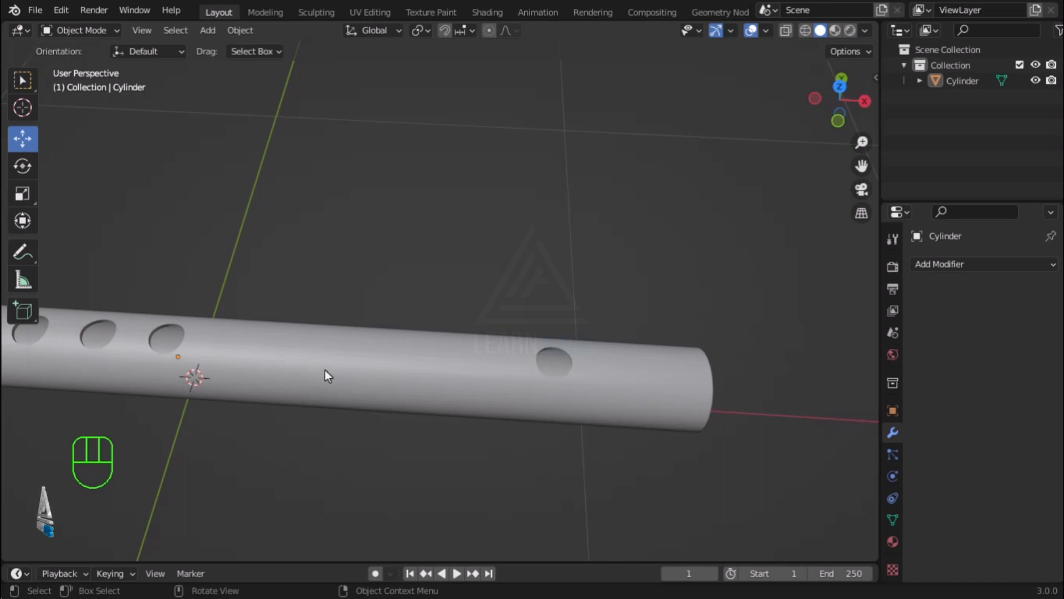
pyautogui.moveTo(325, 370); pyautogui.dragTo(613, 418, button='middle')
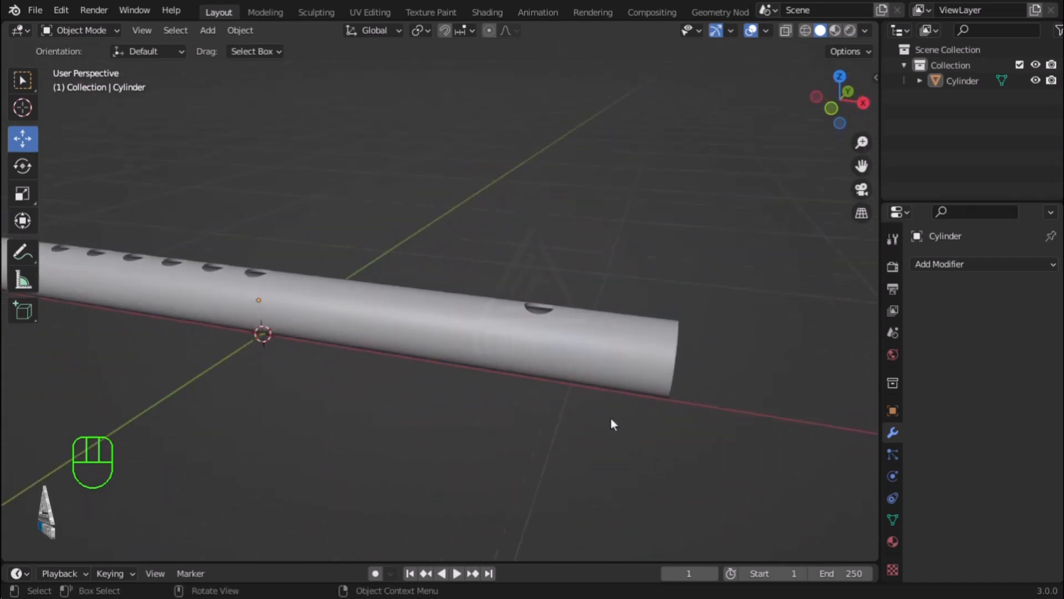
pyautogui.scroll(-4, 610, 427)
pyautogui.scroll(4, 553, 361)
# Select the inner rim's edge loop at the pipe end nearest the single hole, using edge selection in Edit Mode.
pyautogui.click(598, 357)
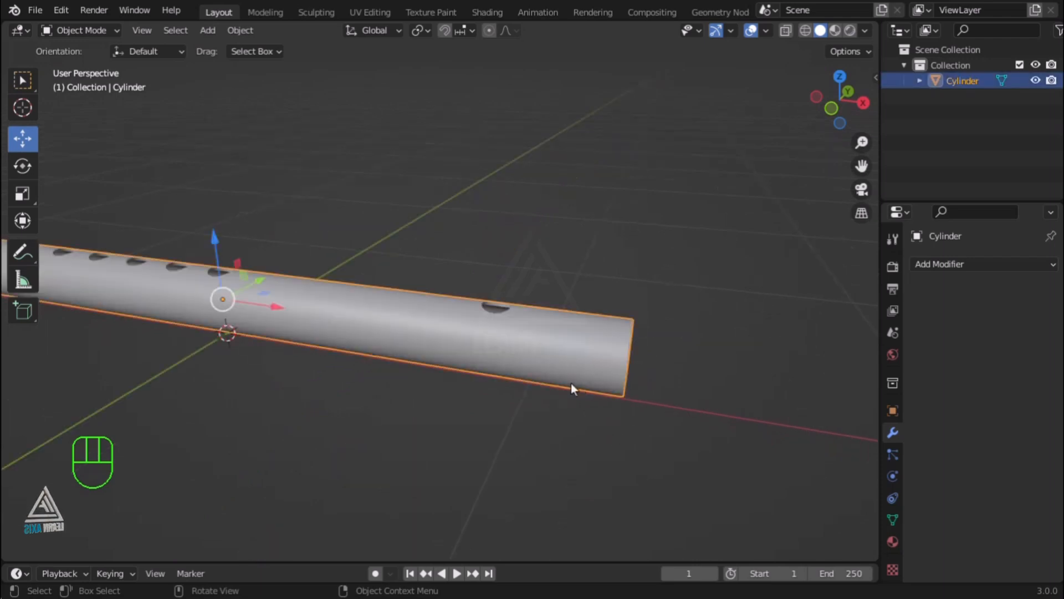
pyautogui.press('Tab')
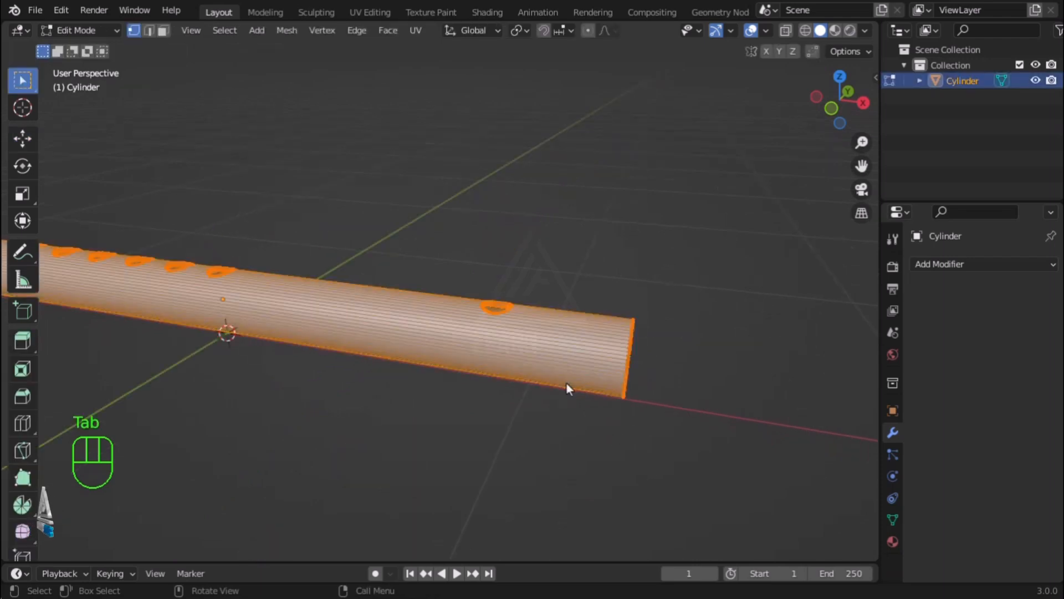
pyautogui.click(148, 35)
pyautogui.click(704, 463)
pyautogui.scroll(2, 696, 433)
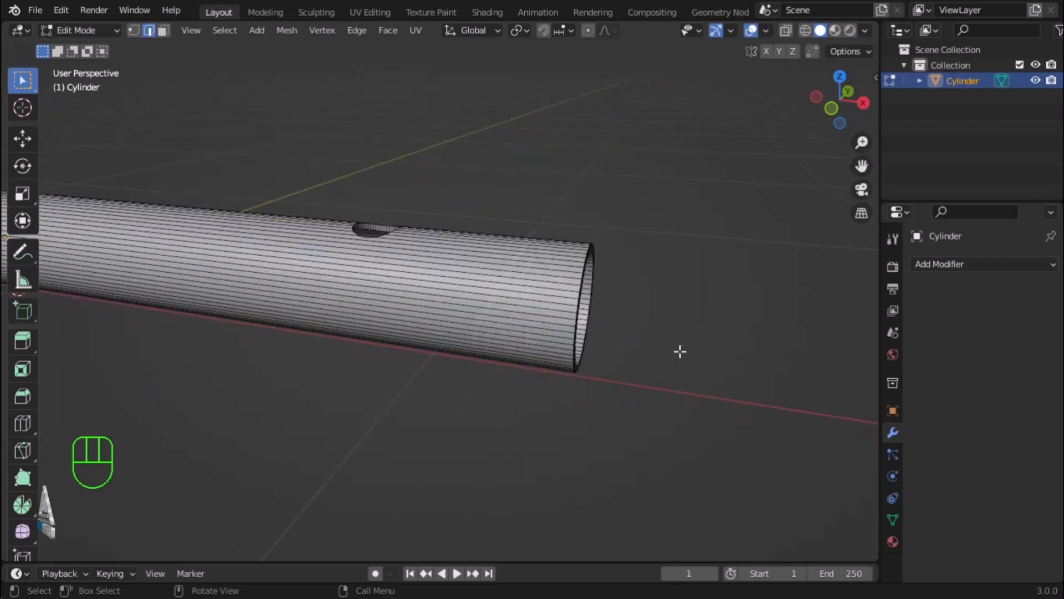
pyautogui.moveTo(680, 351); pyautogui.dragTo(508, 266, button='middle')
pyautogui.scroll(4, 508, 266)
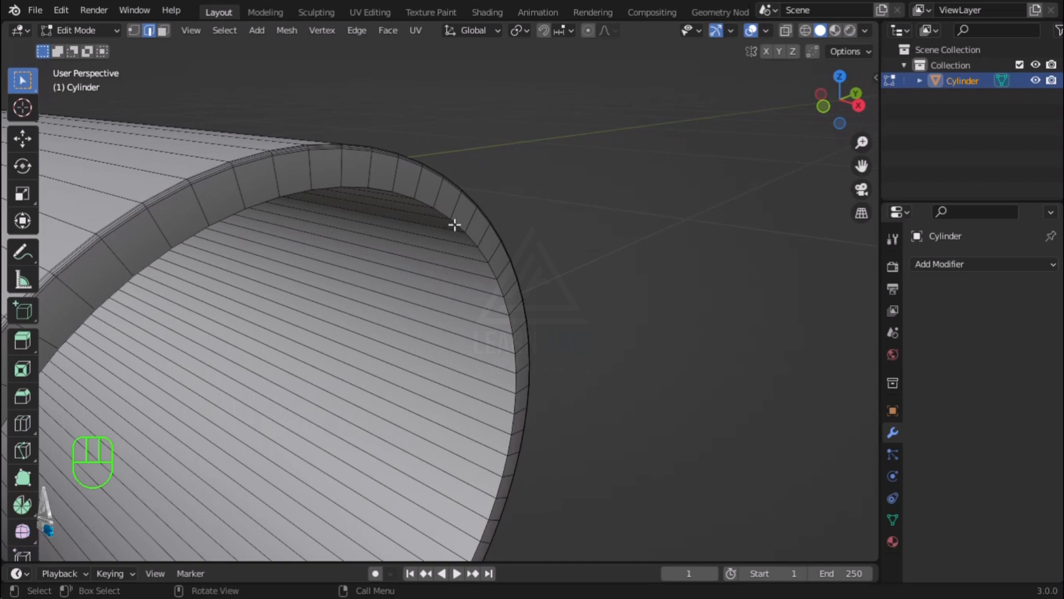
pyautogui.press('super')
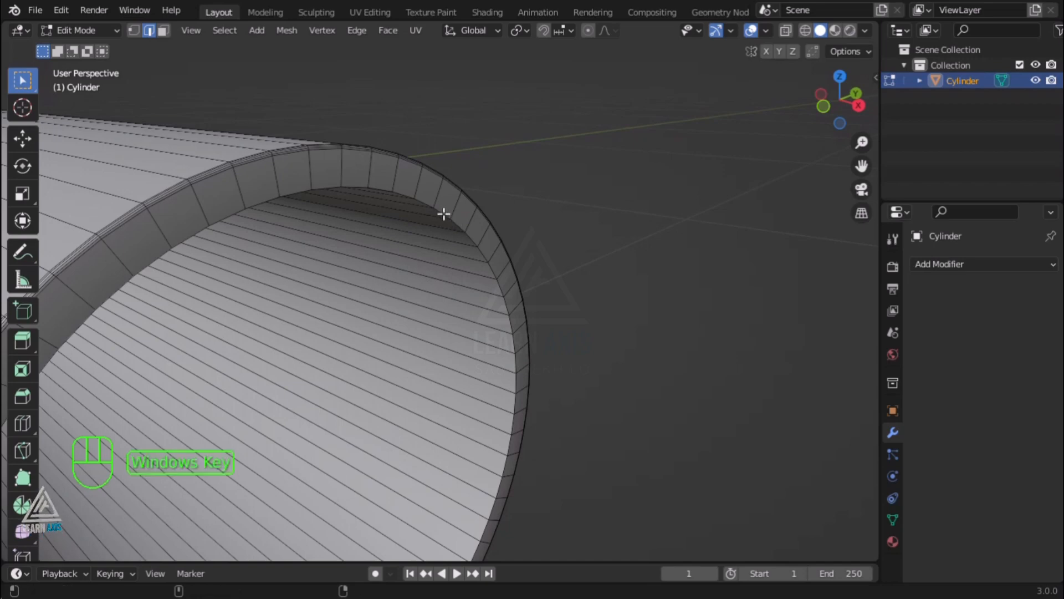
pyautogui.keyDown('alt'); pyautogui.click(475, 242); pyautogui.keyUp('alt')
# Duplicate the inner rim loop in place, separate it into its own object and return to Object Mode.
pyautogui.scroll(-8, 475, 243)
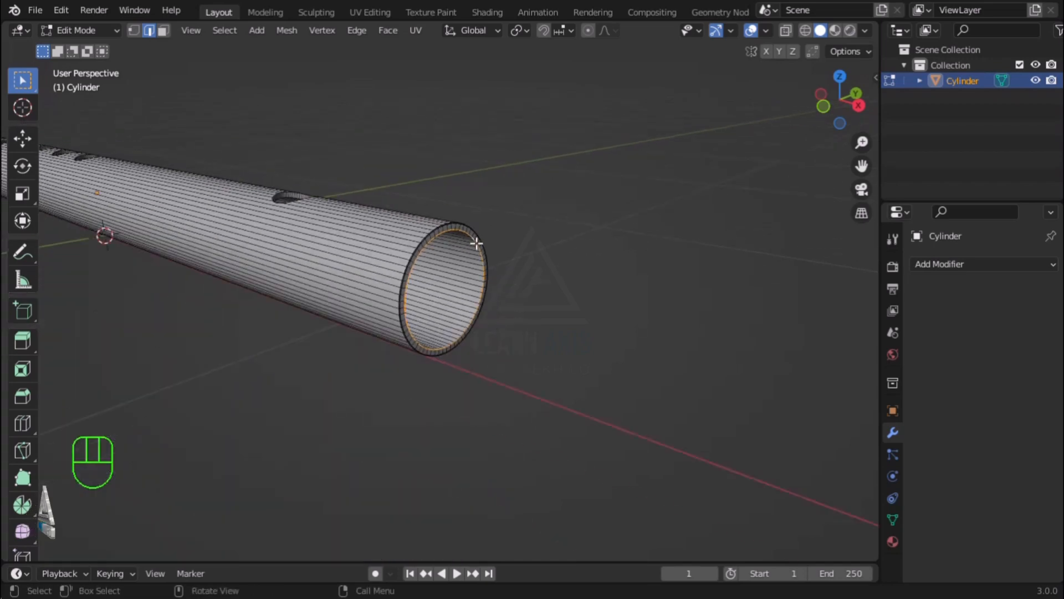
pyautogui.hotkey('shift', 'd')
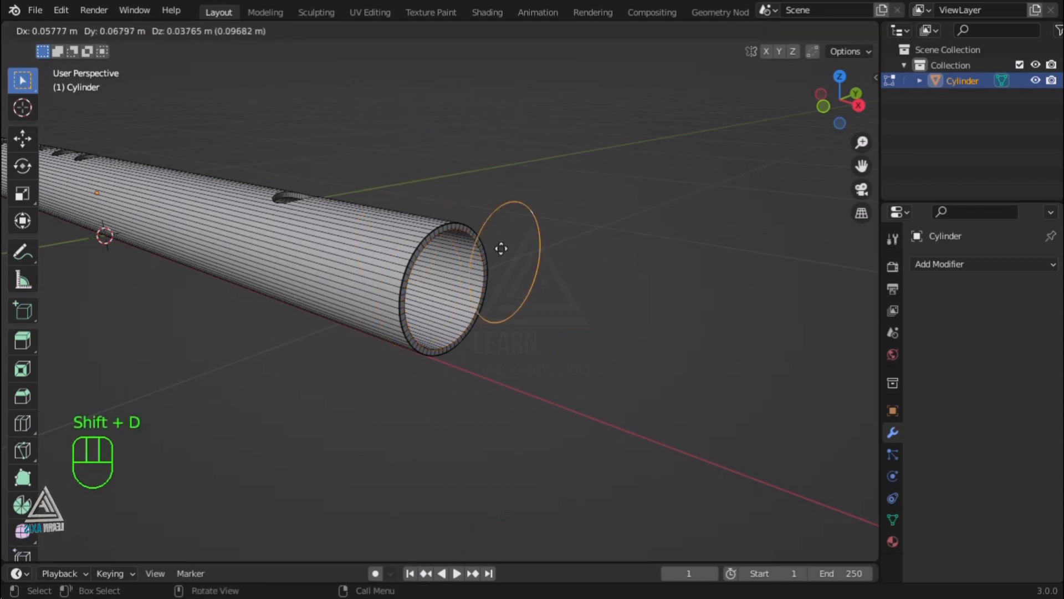
pyautogui.rightClick(502, 187)
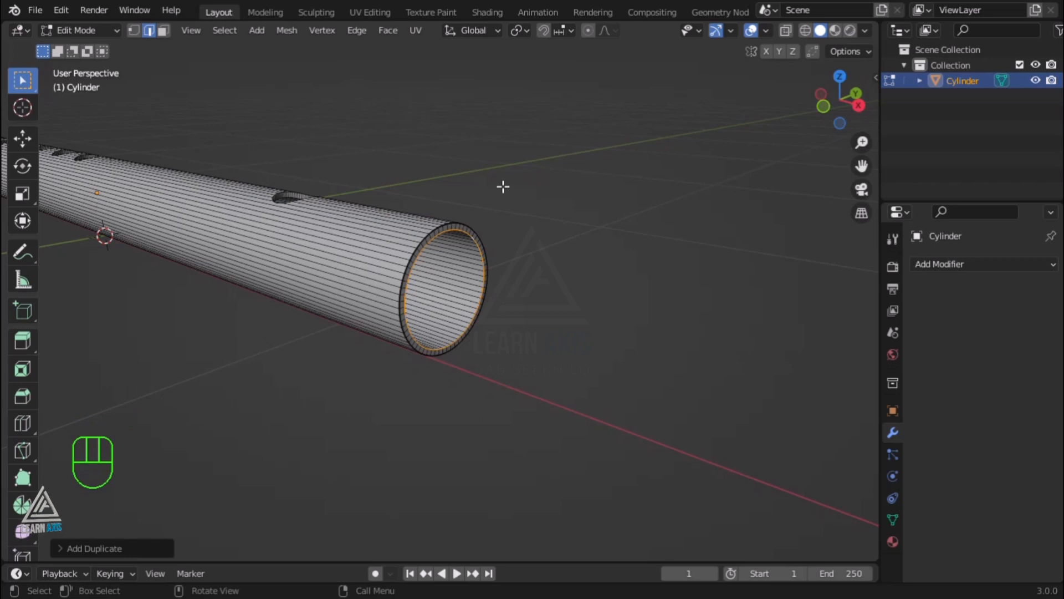
pyautogui.press('p')
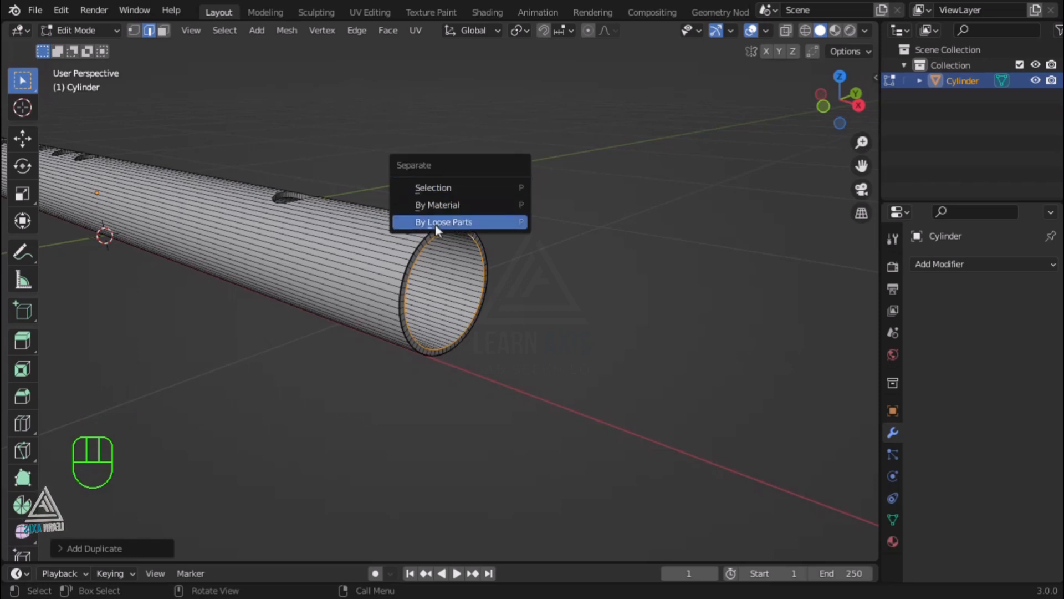
pyautogui.click(441, 192)
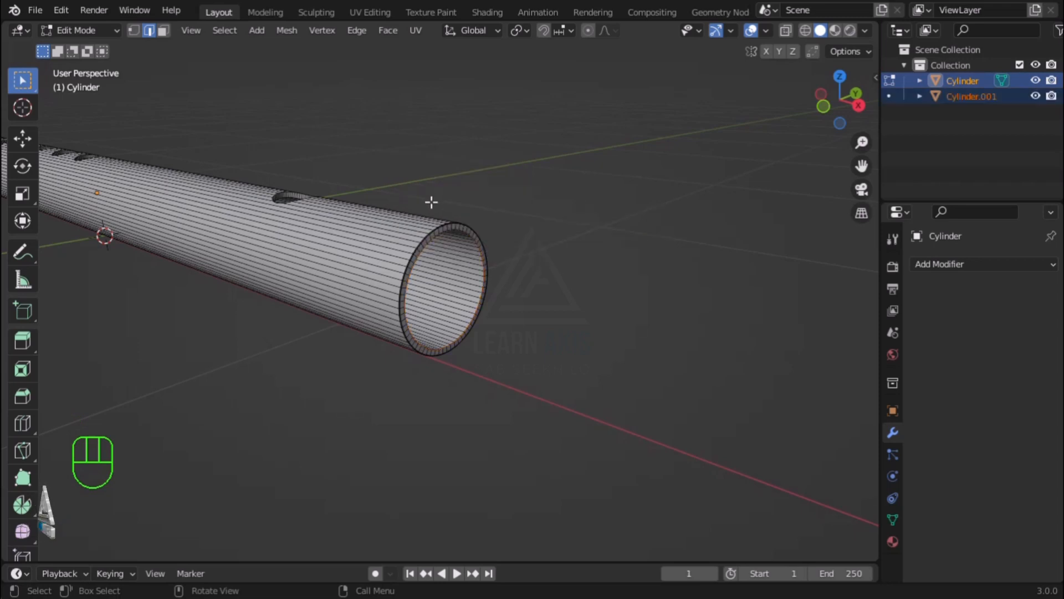
pyautogui.press('Tab')
# Select the separated ring object and set its origin to its geometry.
pyautogui.click(973, 83)
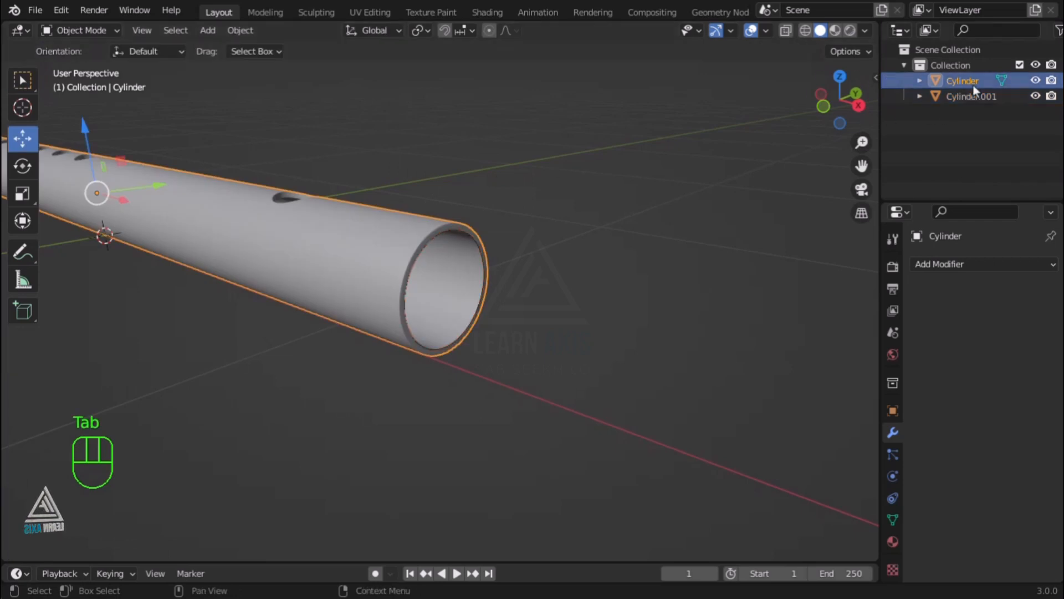
pyautogui.click(970, 98)
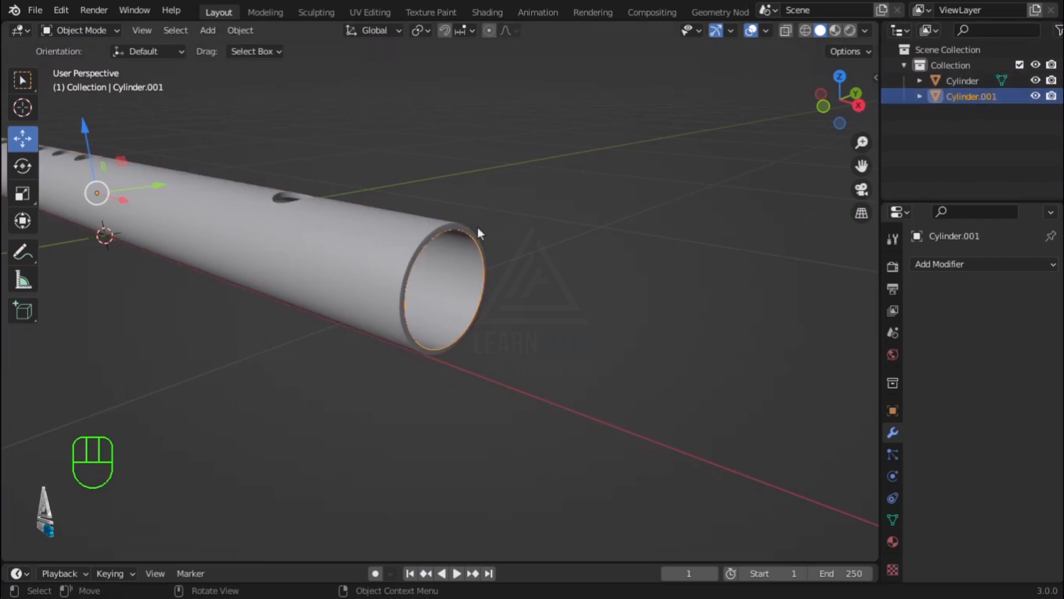
pyautogui.moveTo(431, 287); pyautogui.dragTo(560, 310)
pyautogui.hotkey('ctrl', 'z')
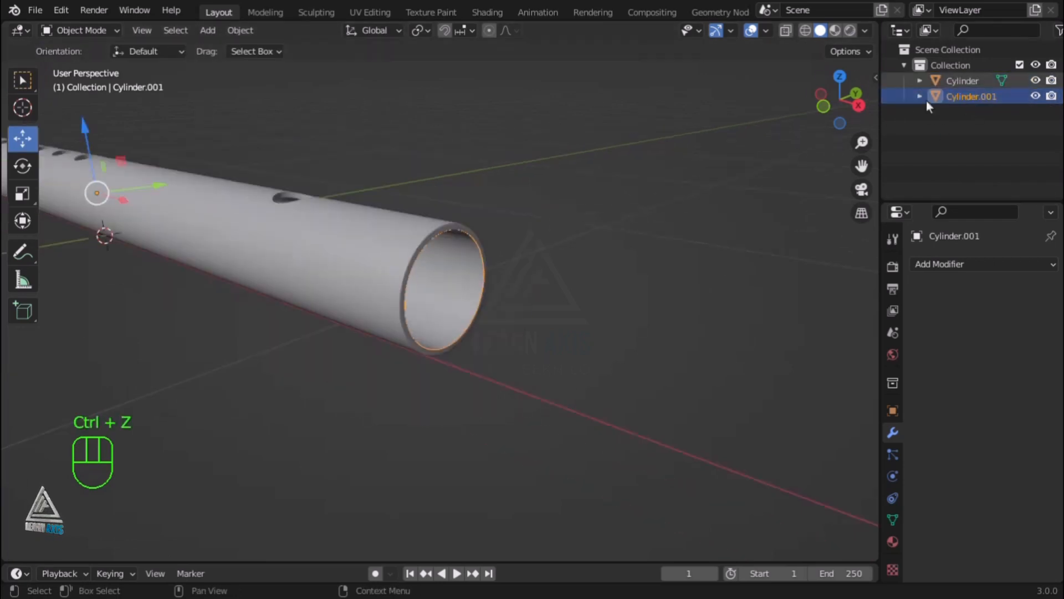
pyautogui.click(238, 30)
pyautogui.moveTo(260, 65)
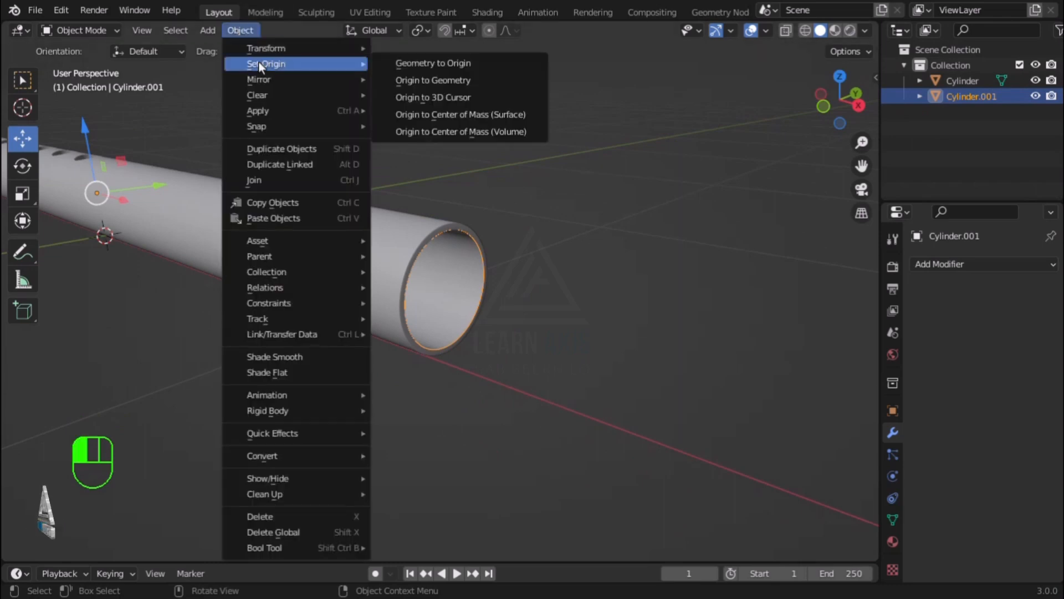
pyautogui.click(447, 81)
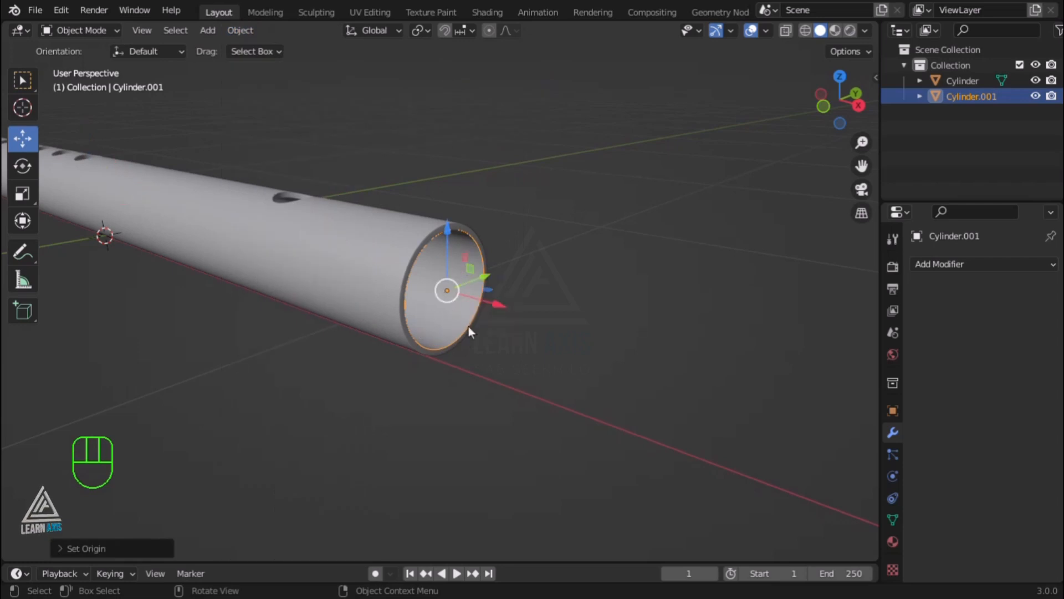
# Move the ring slightly inward along the X axis inside the pipe's end, viewed in wireframe shading.
pyautogui.click(806, 30)
pyautogui.moveTo(487, 372); pyautogui.dragTo(560, 369, button='middle')
pyautogui.moveTo(659, 278); pyautogui.dragTo(651, 277)
pyautogui.moveTo(656, 324); pyautogui.dragTo(615, 326, button='middle')
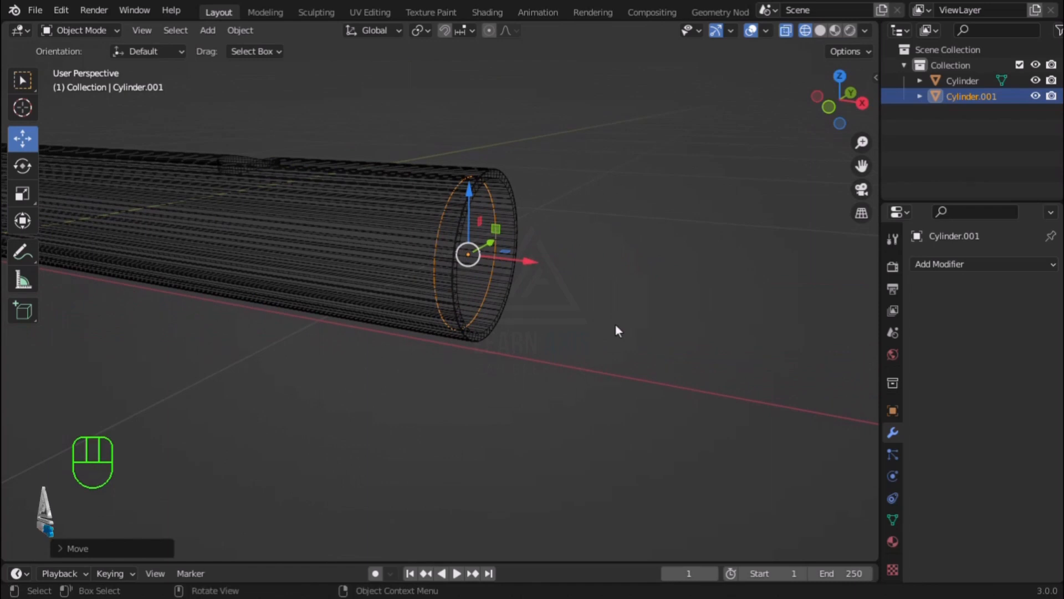
# Fill the whole ring with a face in Edit Mode.
pyautogui.press('Tab')
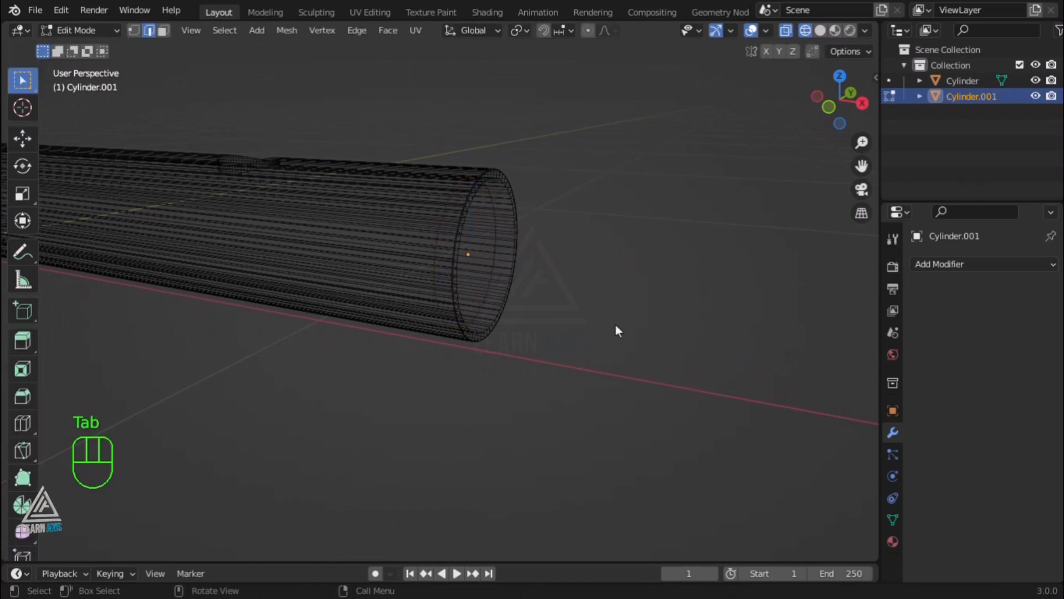
pyautogui.press('a')
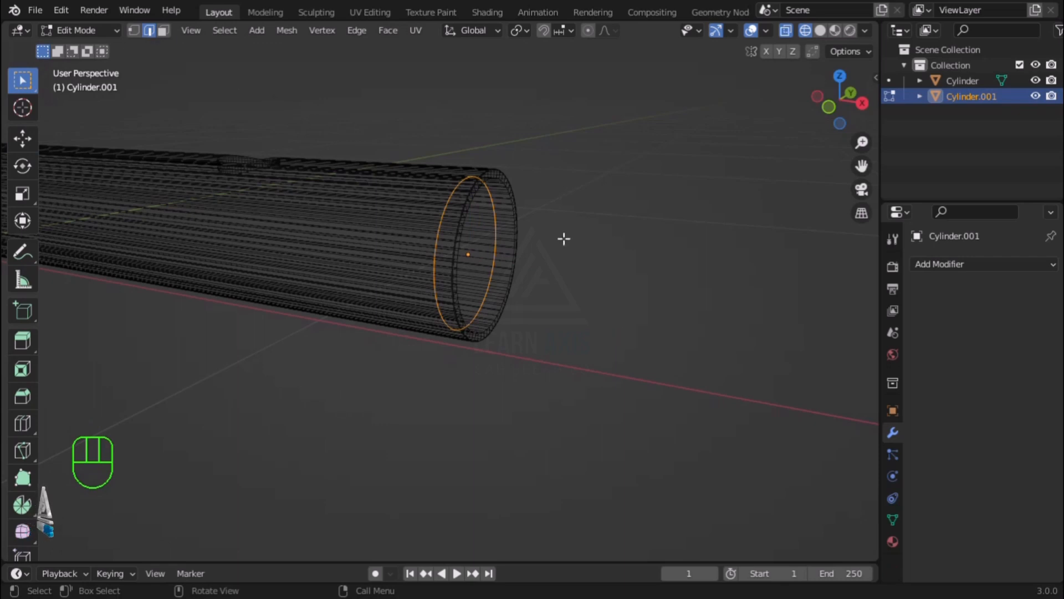
pyautogui.press('f')
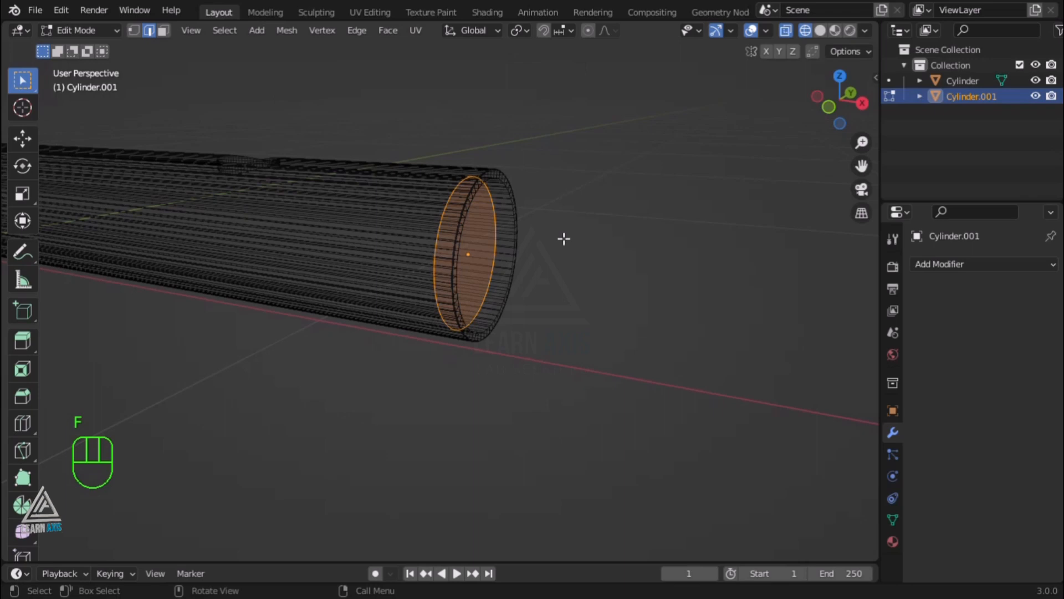
# Extrude the ring's face about 0.016 m toward the pipe's open end to form a plug, then return to Object Mode.
pyautogui.click(162, 32)
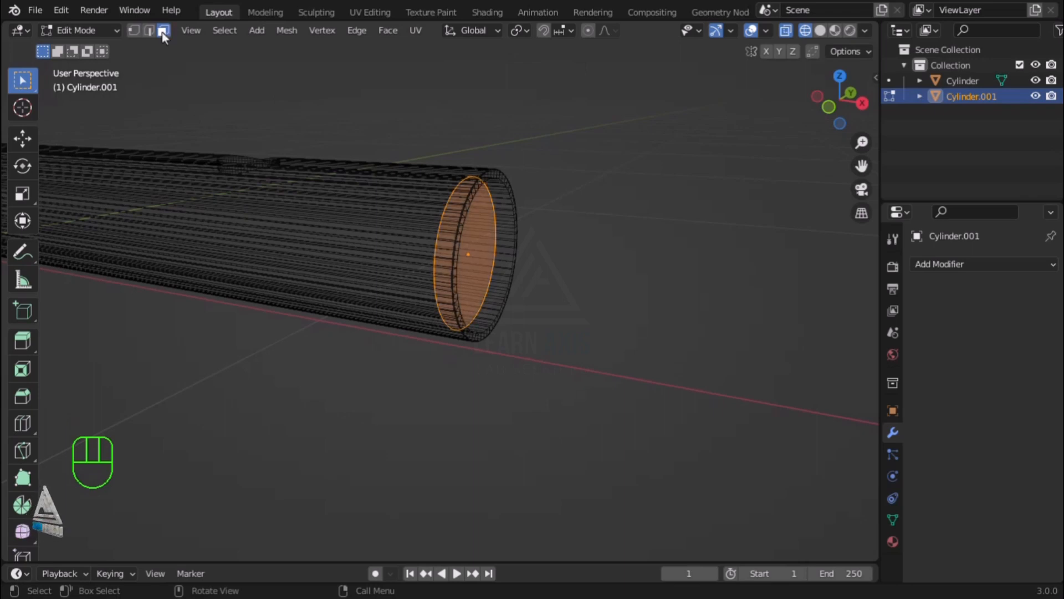
pyautogui.click(477, 237)
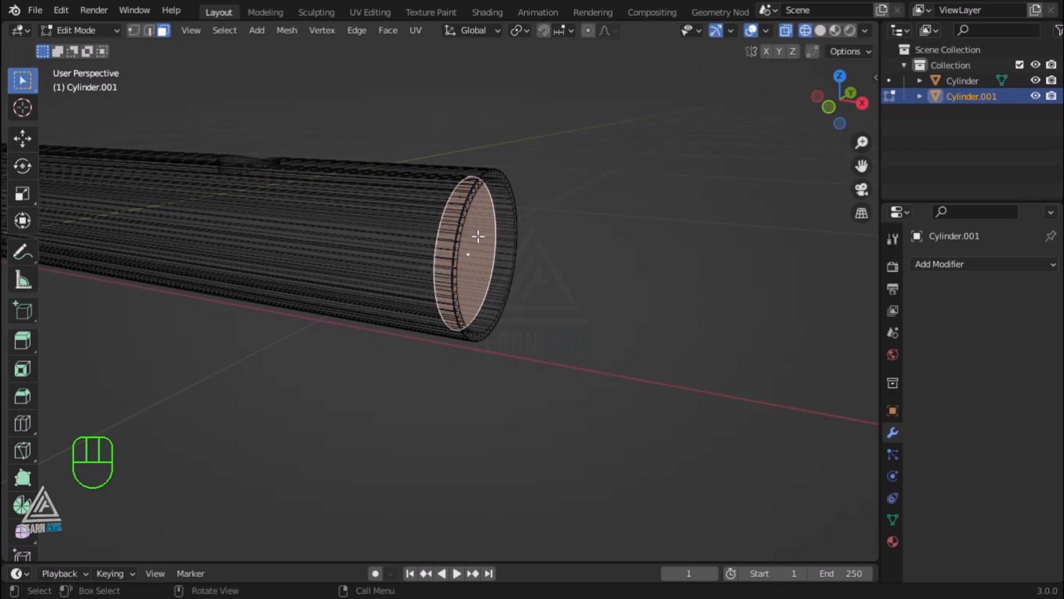
pyautogui.press('e')
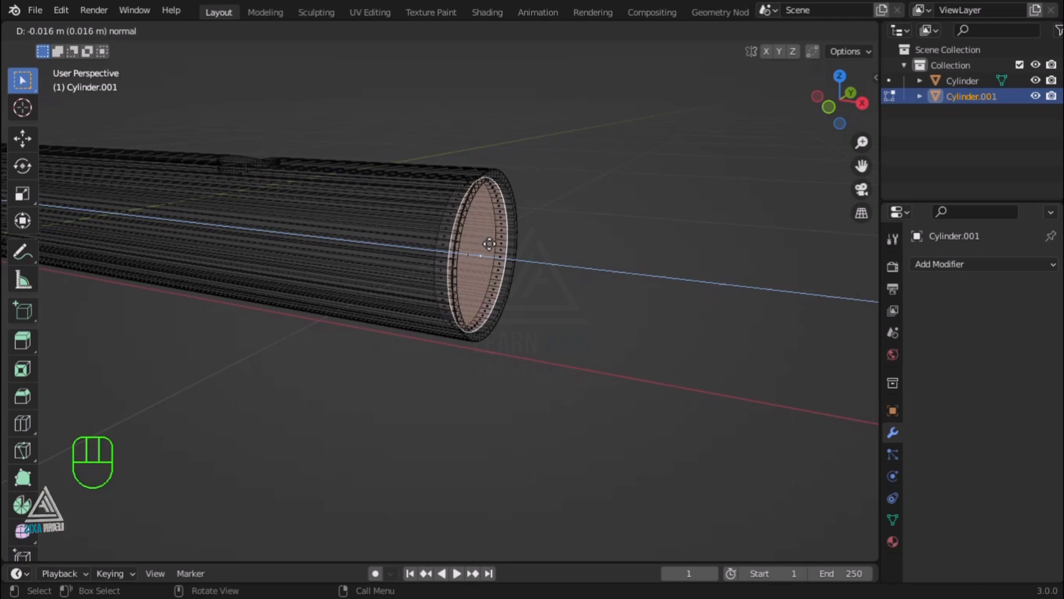
pyautogui.click(489, 244)
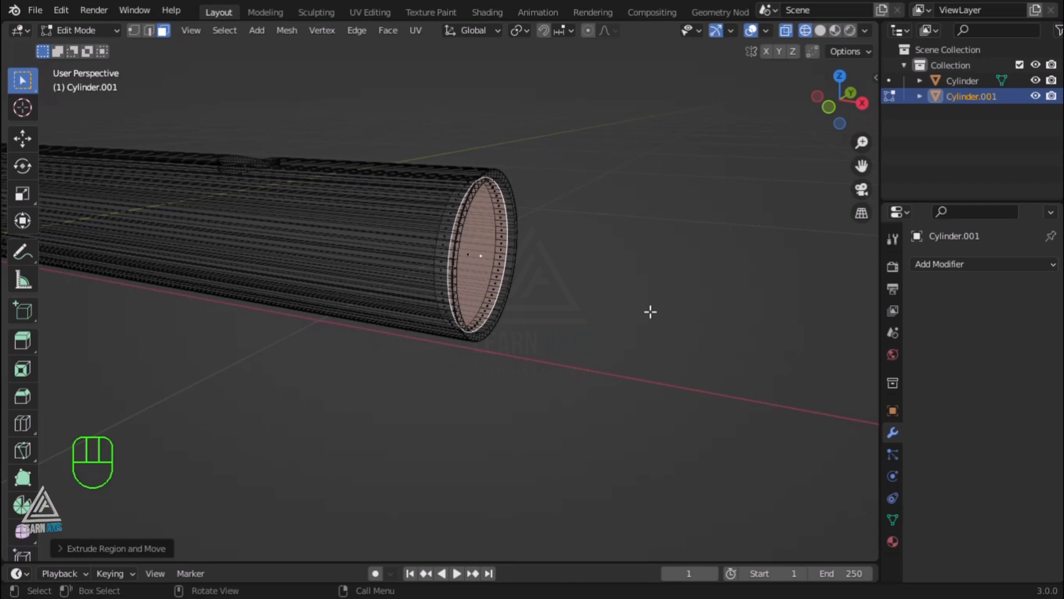
pyautogui.press('Tab')
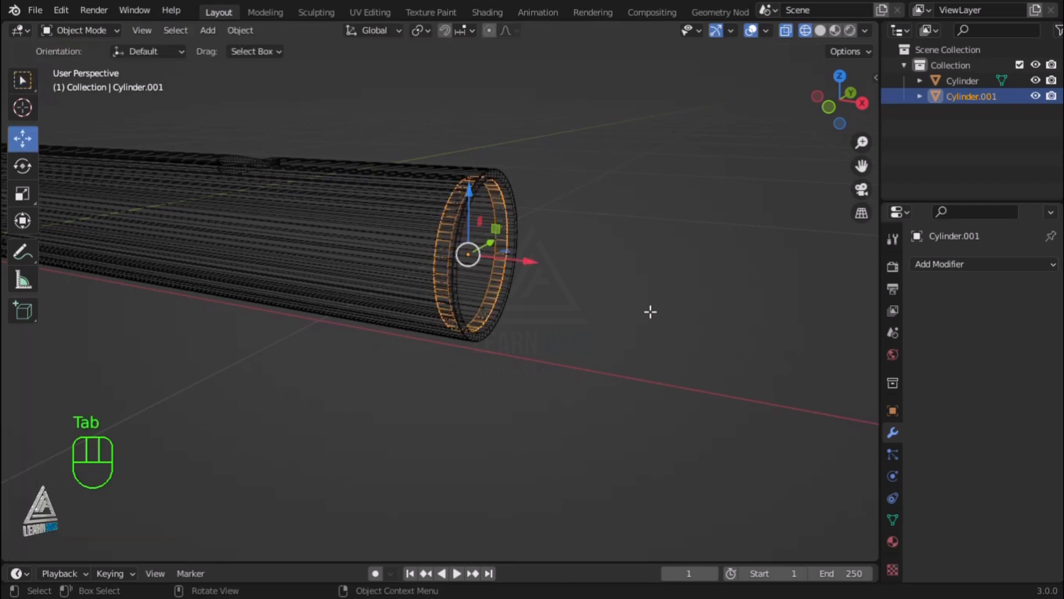
# Turn on the Face Orientation overlay in solid shading and select the plug in the pipe's end.
pyautogui.click(818, 31)
pyautogui.click(599, 448)
pyautogui.moveTo(600, 448); pyautogui.dragTo(697, 397, button='middle')
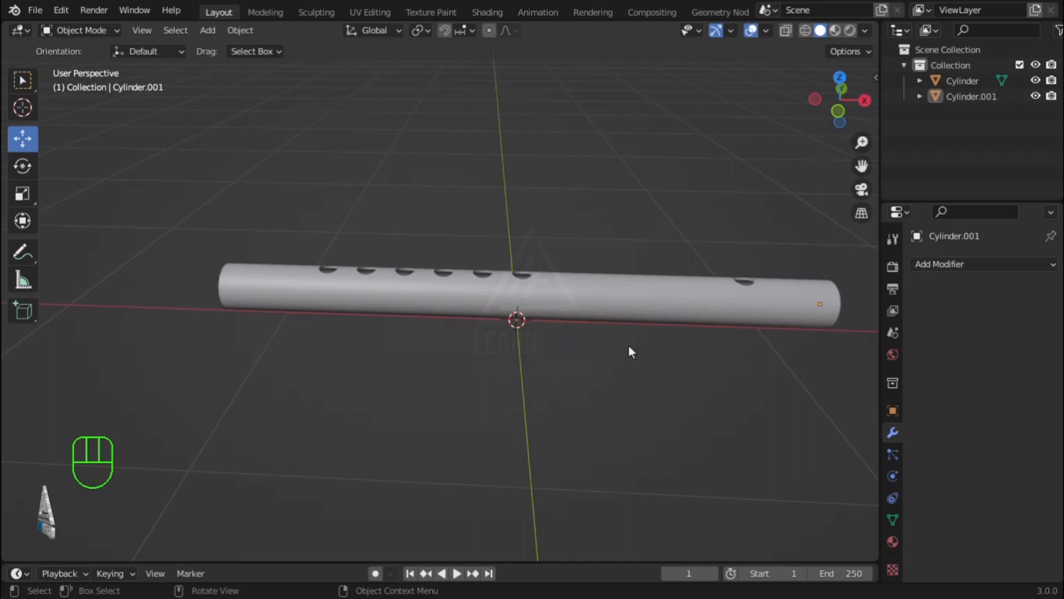
pyautogui.click(766, 32)
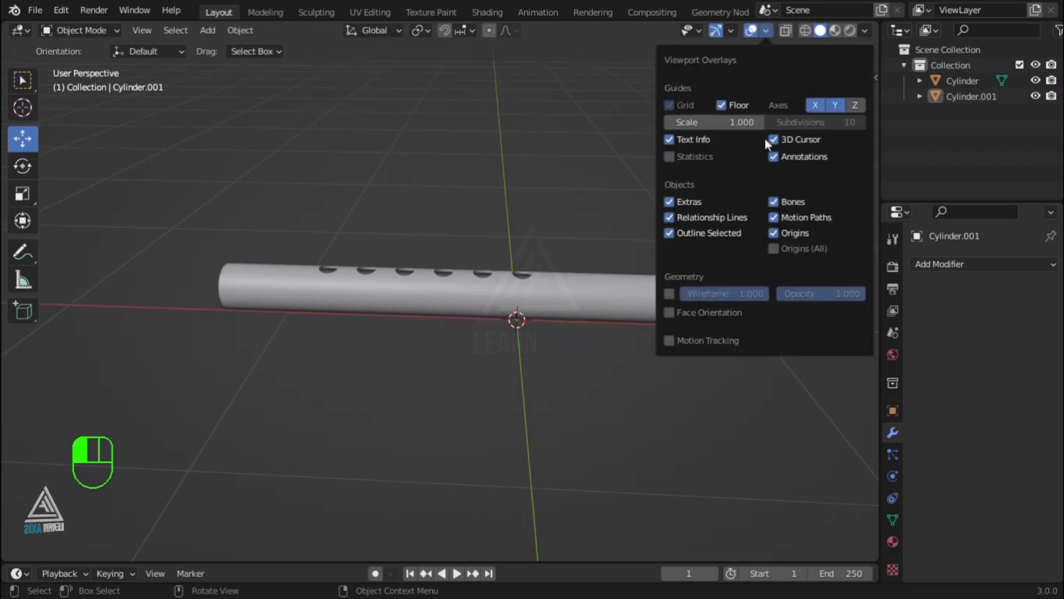
pyautogui.click(670, 313)
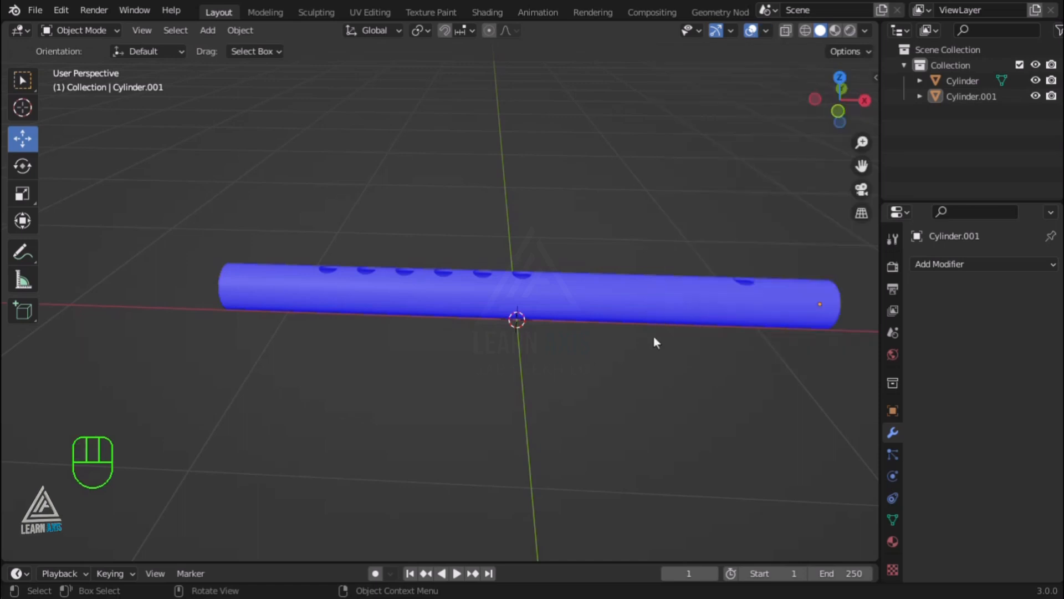
pyautogui.moveTo(602, 332); pyautogui.dragTo(482, 327, button='middle')
pyautogui.click(508, 363)
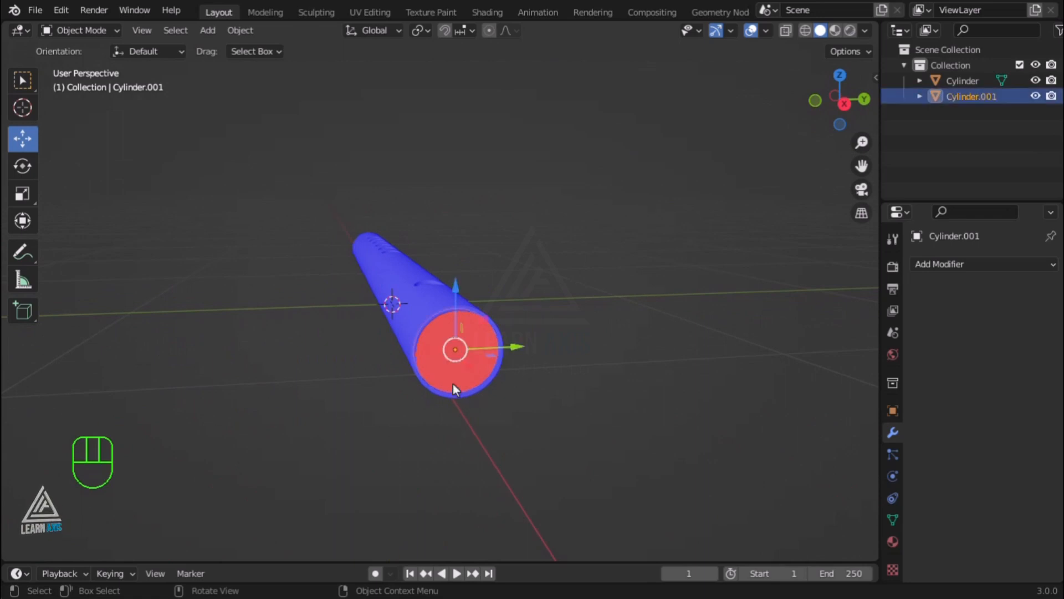
# Recalculate the normals of all the plug's faces in Edit Mode, then return to Object Mode and deselect the plug.
pyautogui.hotkey('alt', 'a')
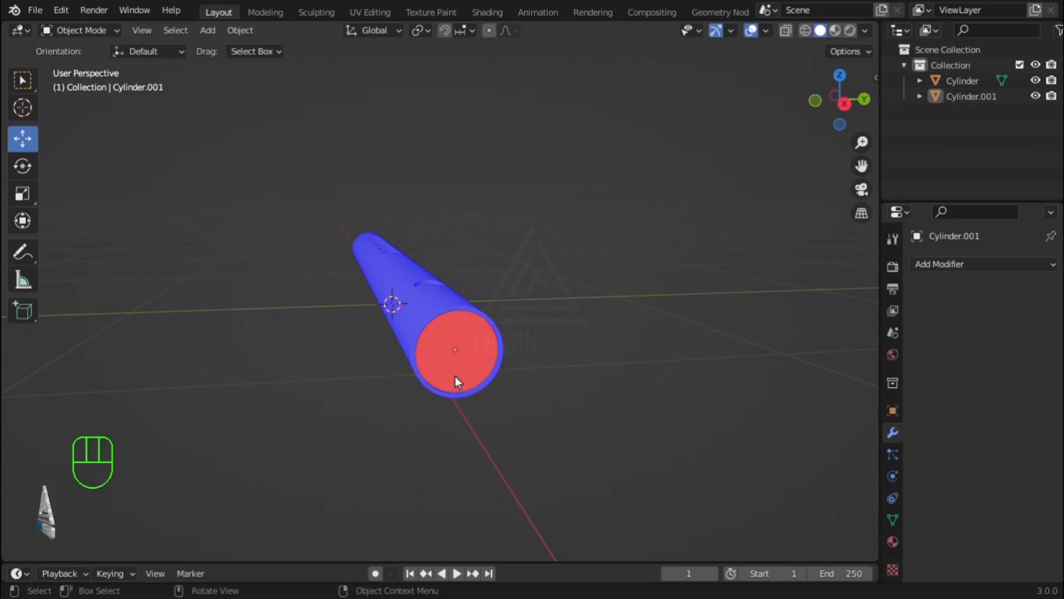
pyautogui.scroll(2, 455, 376)
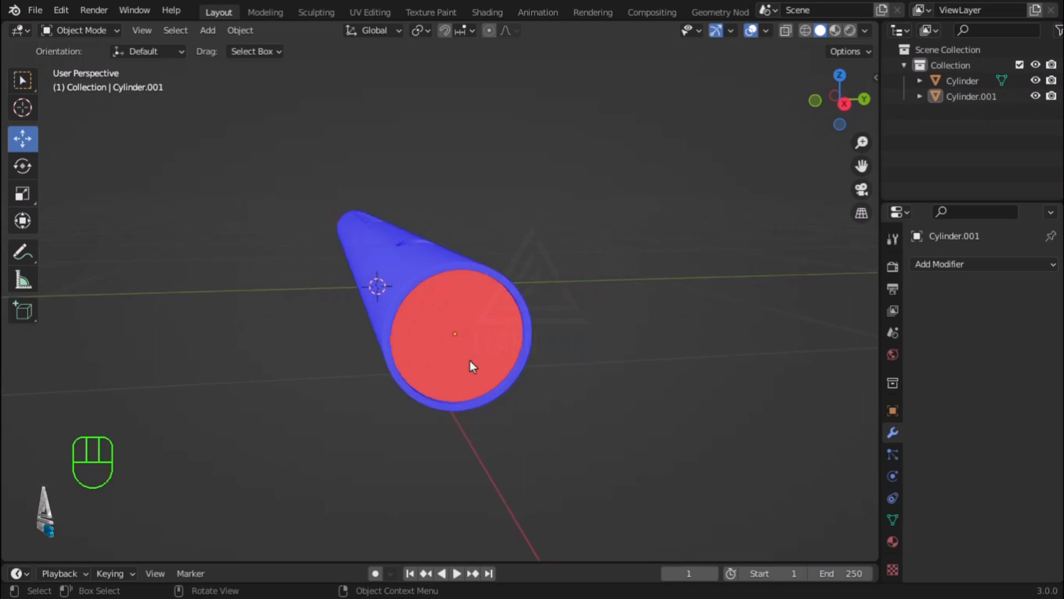
pyautogui.click(463, 363)
pyautogui.press('Tab')
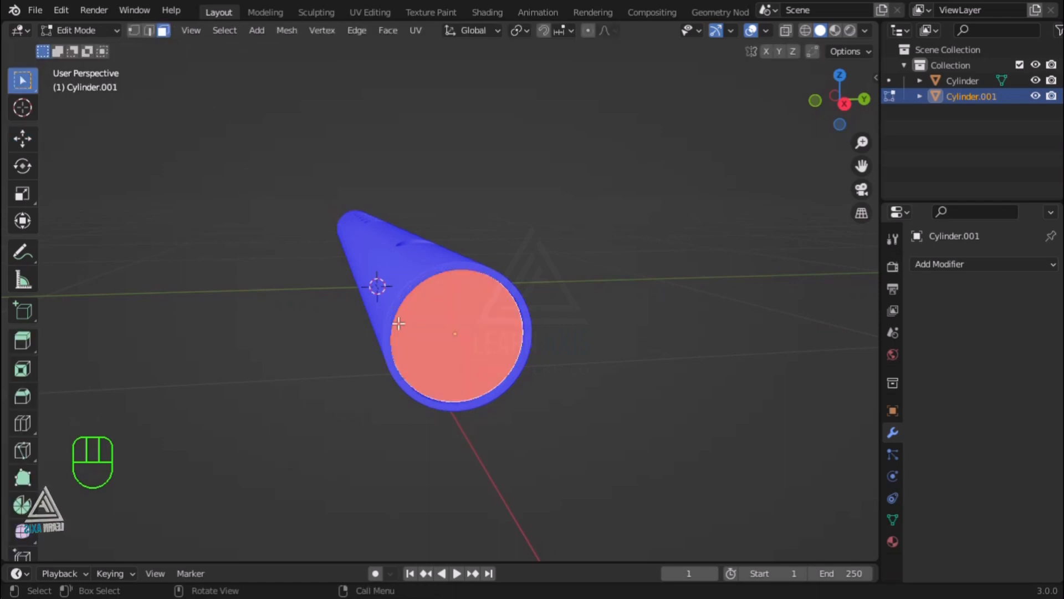
pyautogui.press('a')
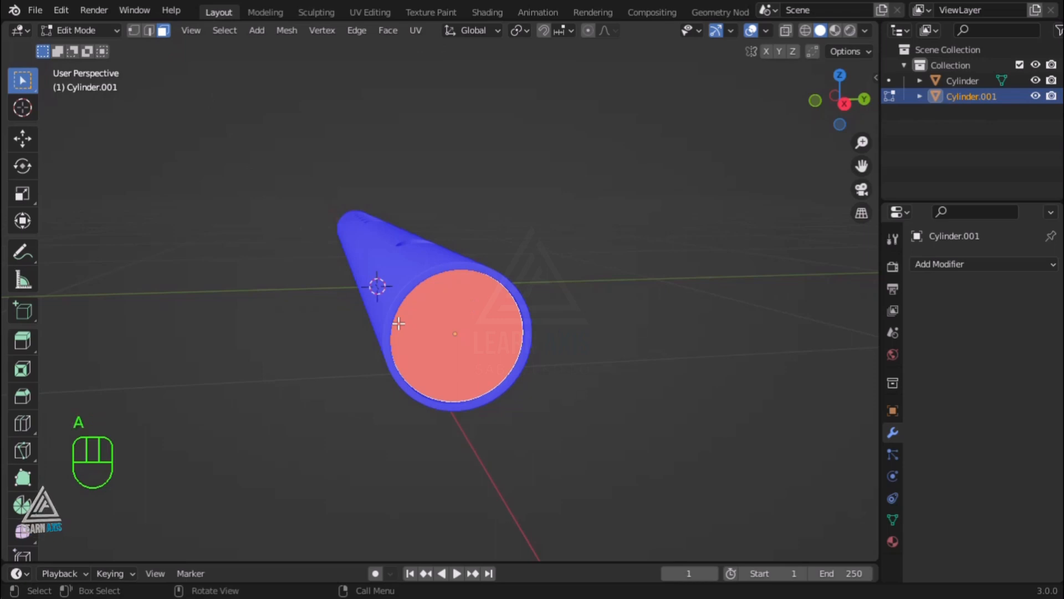
pyautogui.hotkey('shift', 'n')
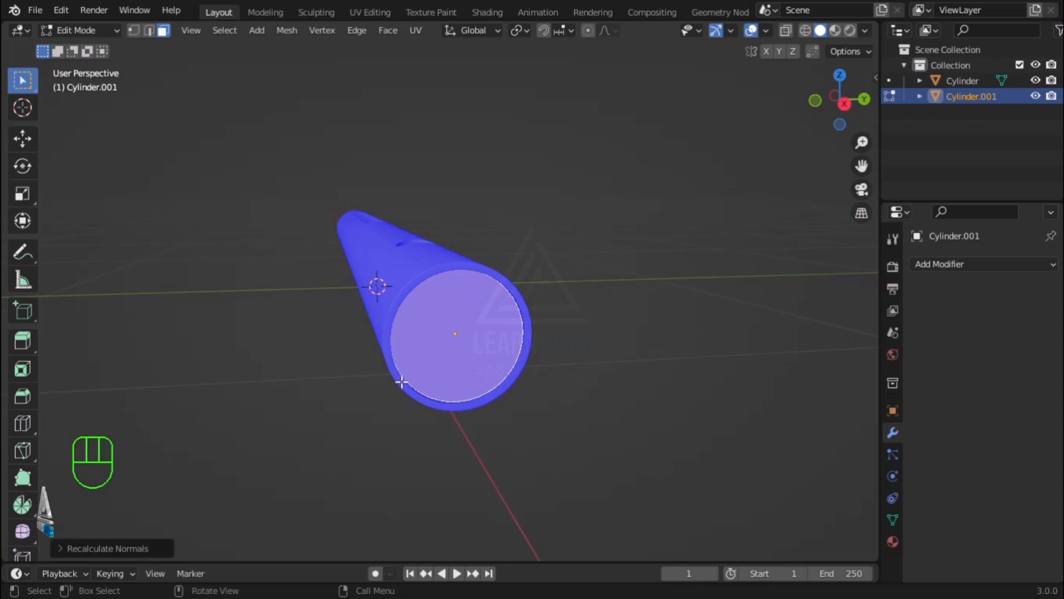
pyautogui.press('Tab')
pyautogui.click(344, 400)
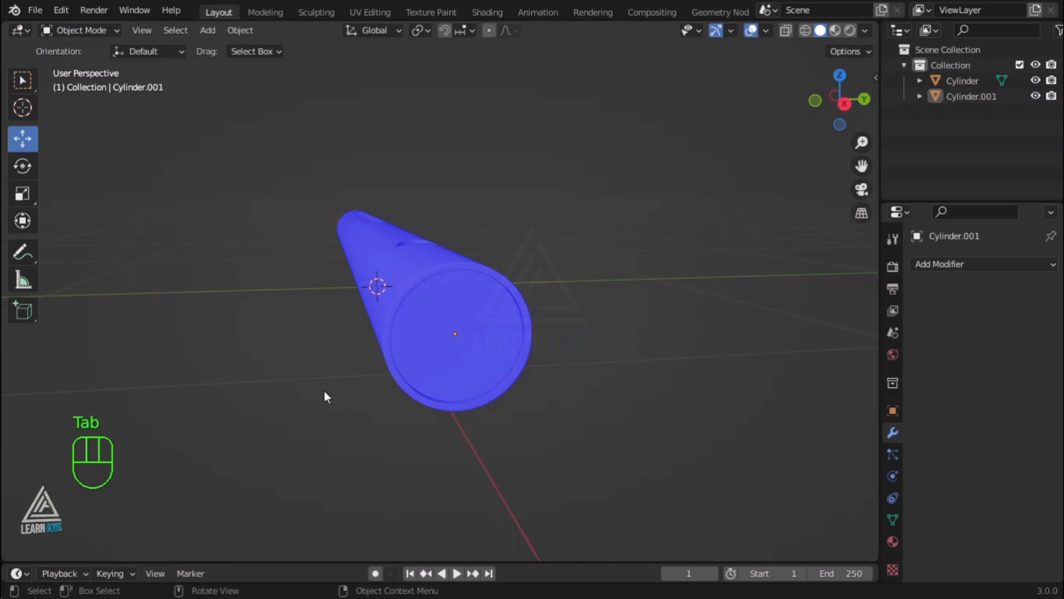
# Turn off the Face Orientation overlay and select the flute's pipe.
pyautogui.moveTo(324, 390); pyautogui.dragTo(720, 376, button='middle')
pyautogui.click(765, 30)
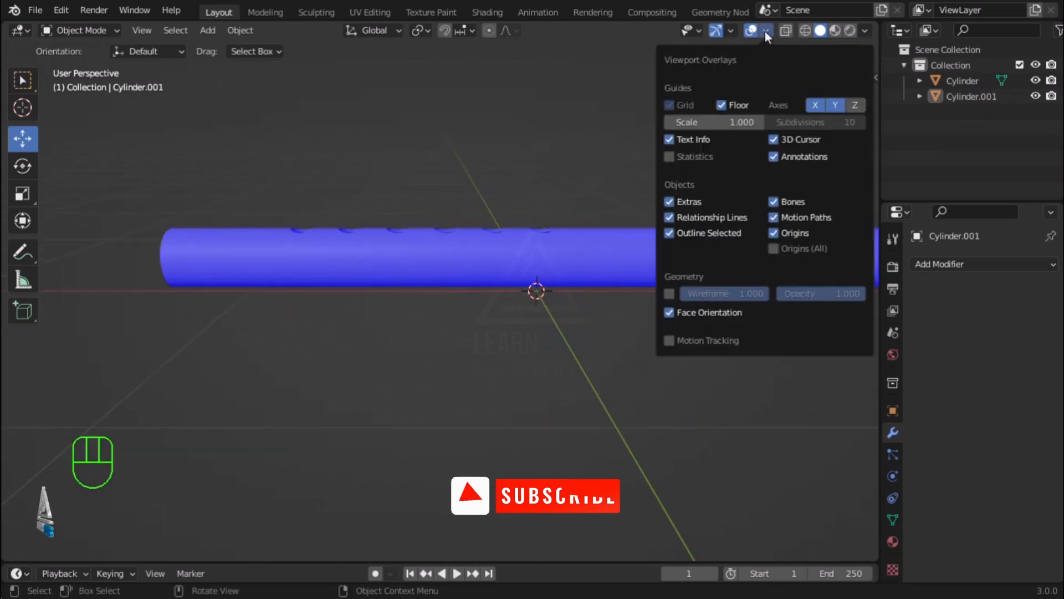
pyautogui.click(670, 312)
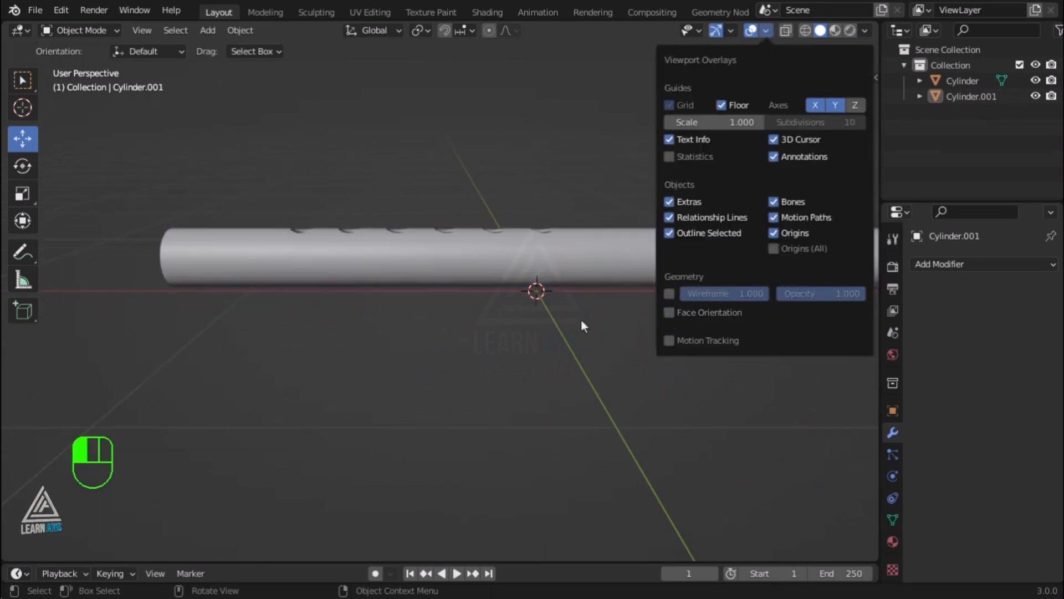
pyautogui.scroll(-4, 432, 325)
pyautogui.scroll(3, 643, 277)
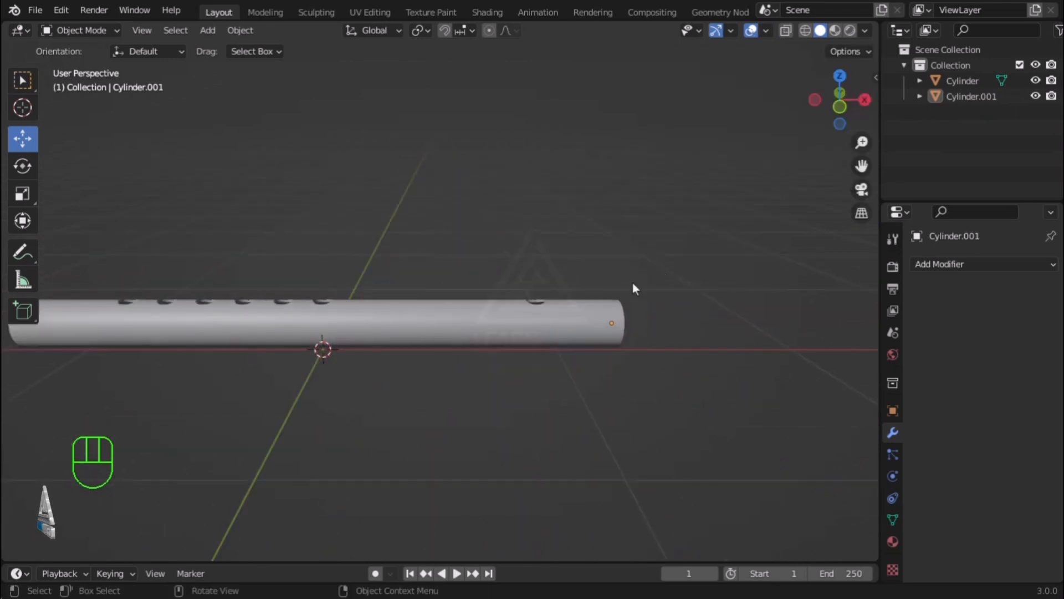
pyautogui.click(442, 326)
pyautogui.scroll(-3, 417, 326)
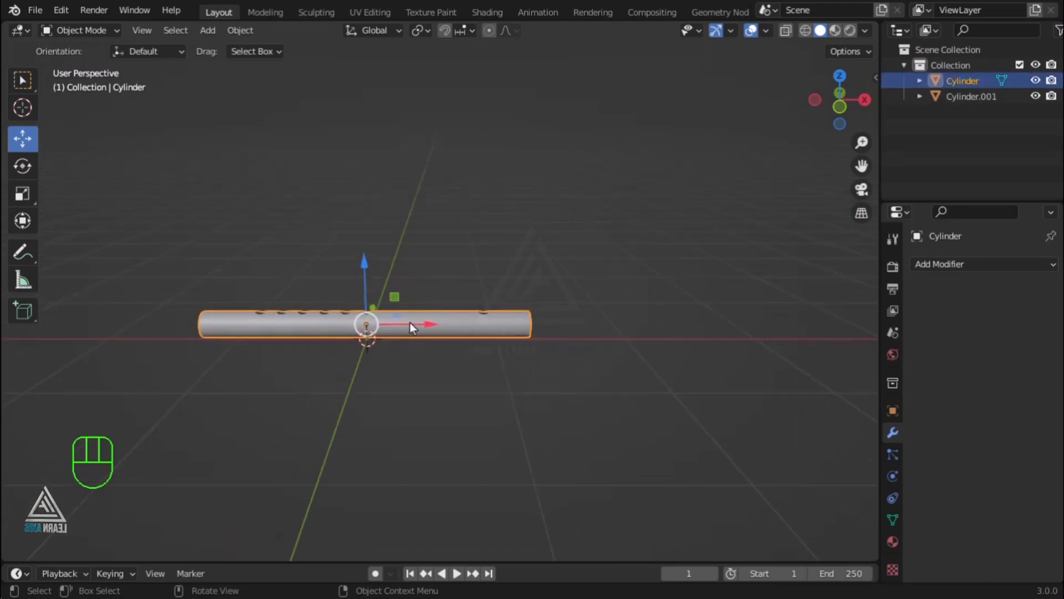
pyautogui.click(315, 360)
pyautogui.scroll(2, 469, 310)
pyautogui.click(469, 310)
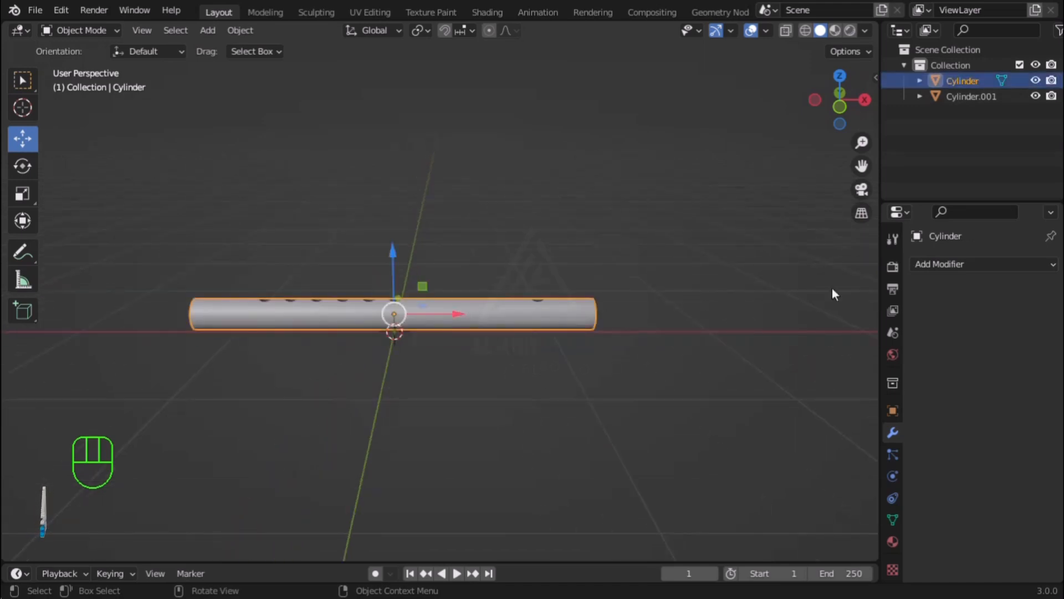
# Split the 3D viewport vertically, change one half to the Shader Editor and hide its sidebar.
pyautogui.rightClick(876, 292)
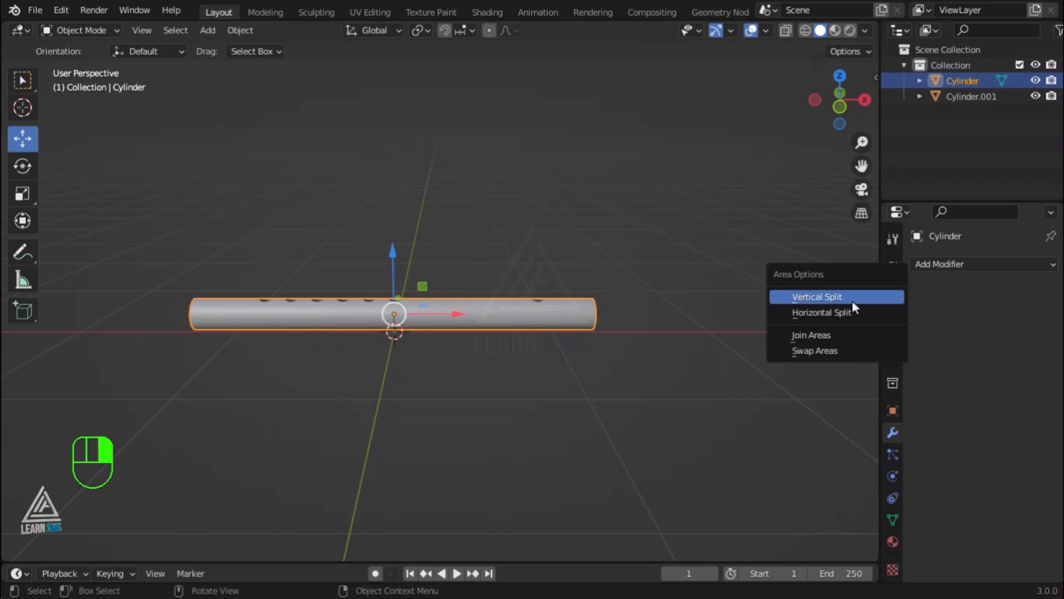
pyautogui.click(853, 299)
pyautogui.click(418, 269)
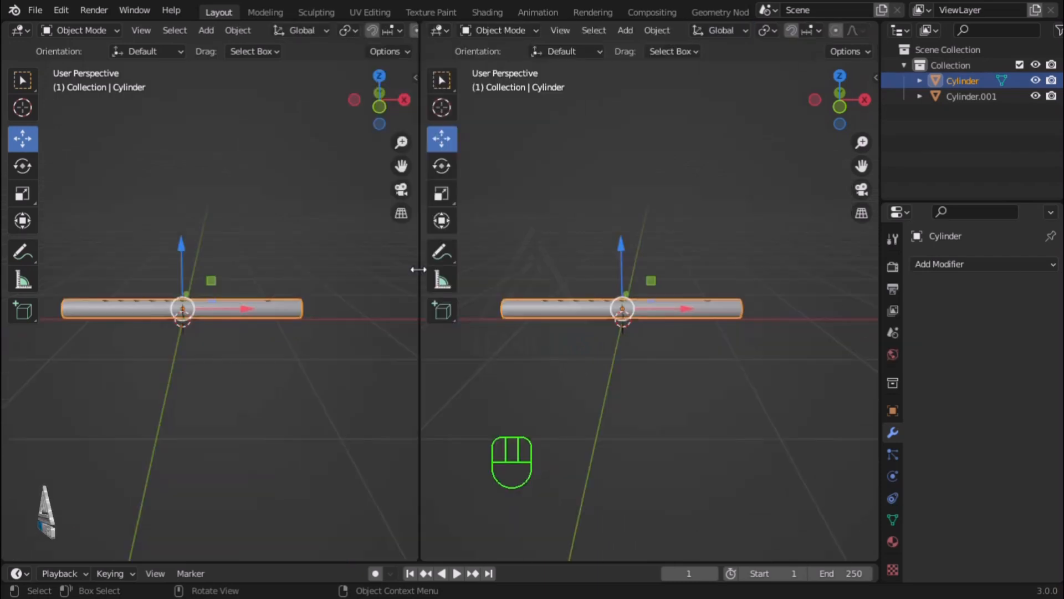
pyautogui.click(16, 31)
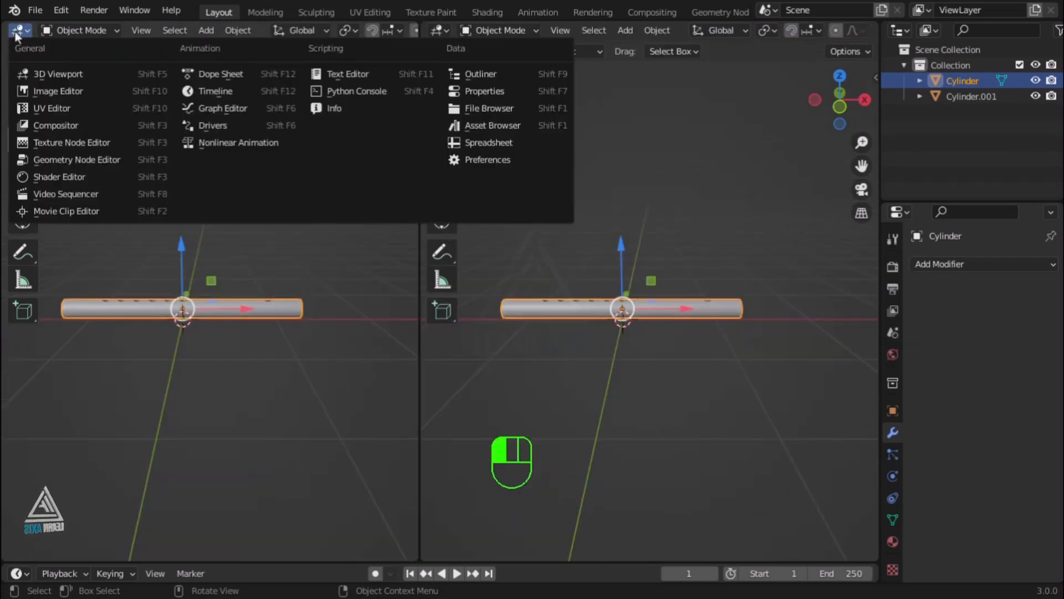
pyautogui.click(55, 176)
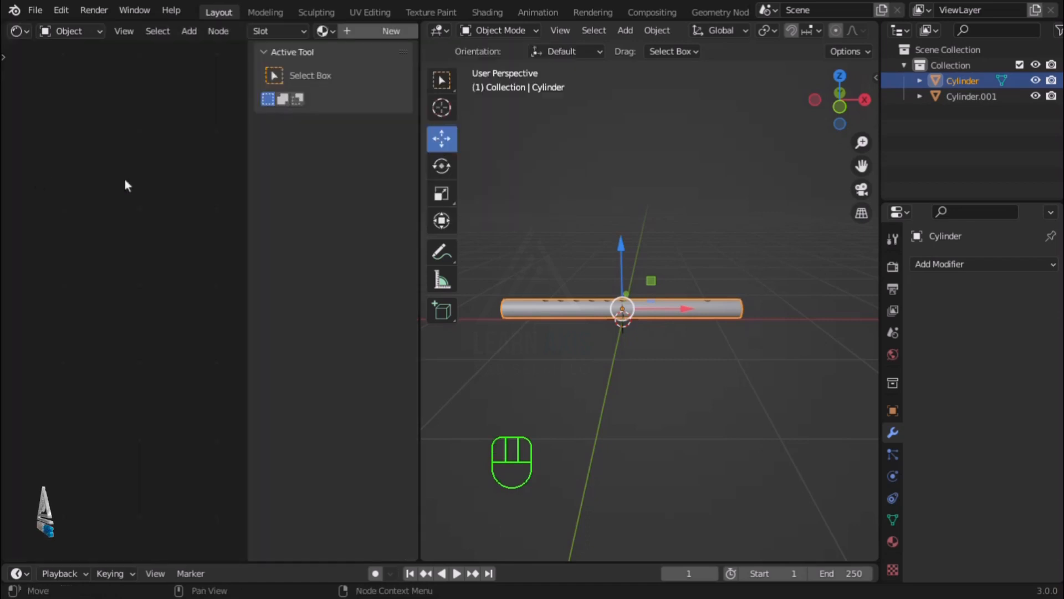
pyautogui.moveTo(246, 207); pyautogui.dragTo(483, 216)
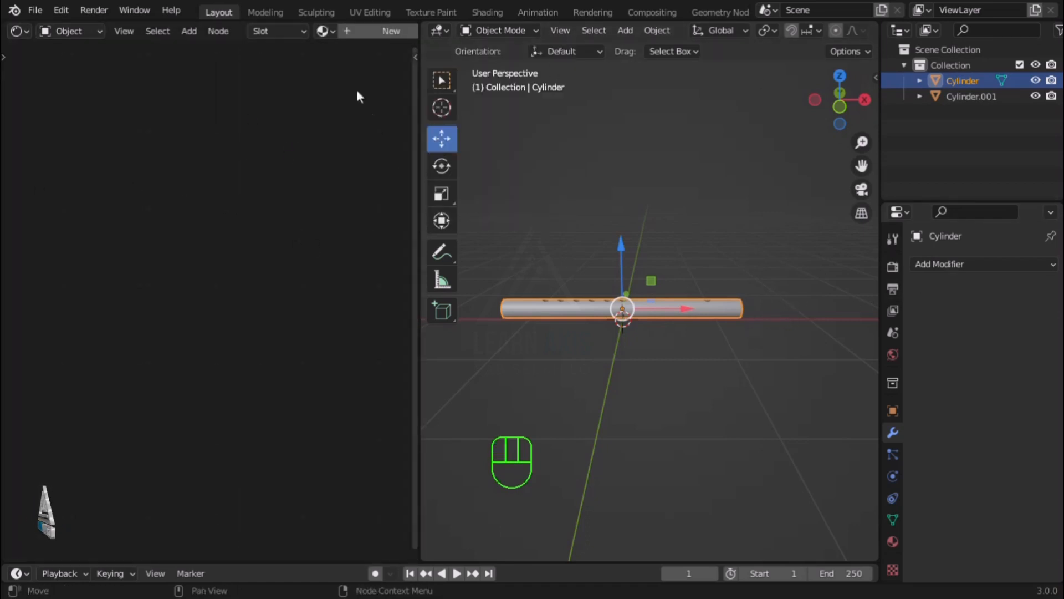
# Add a new material to the pipe, then widen the Shader Editor and move the material's two nodes up to free space.
pyautogui.click(893, 542)
pyautogui.click(1015, 335)
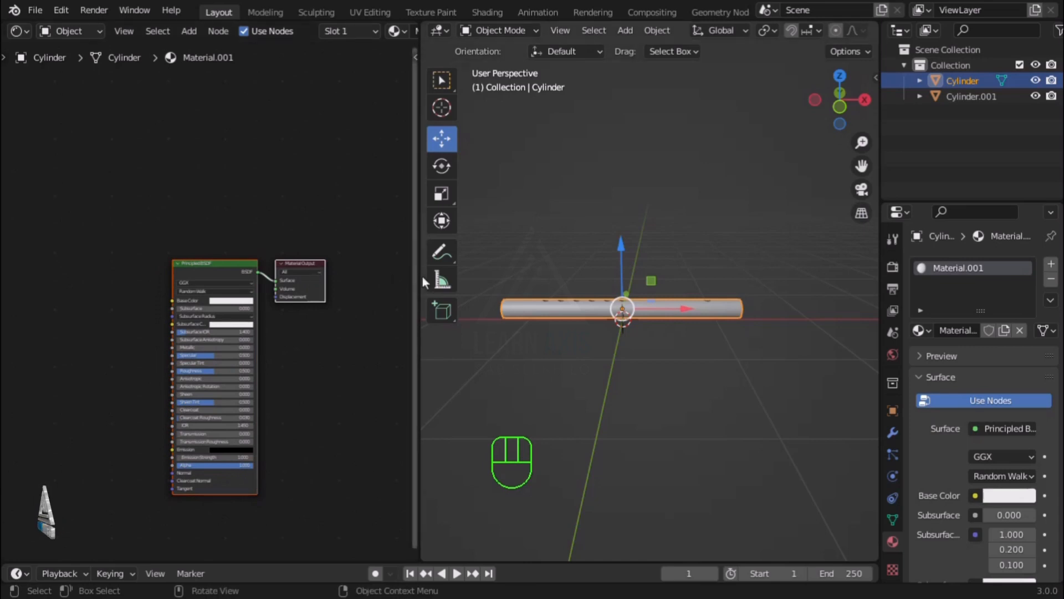
pyautogui.moveTo(417, 276); pyautogui.dragTo(452, 280)
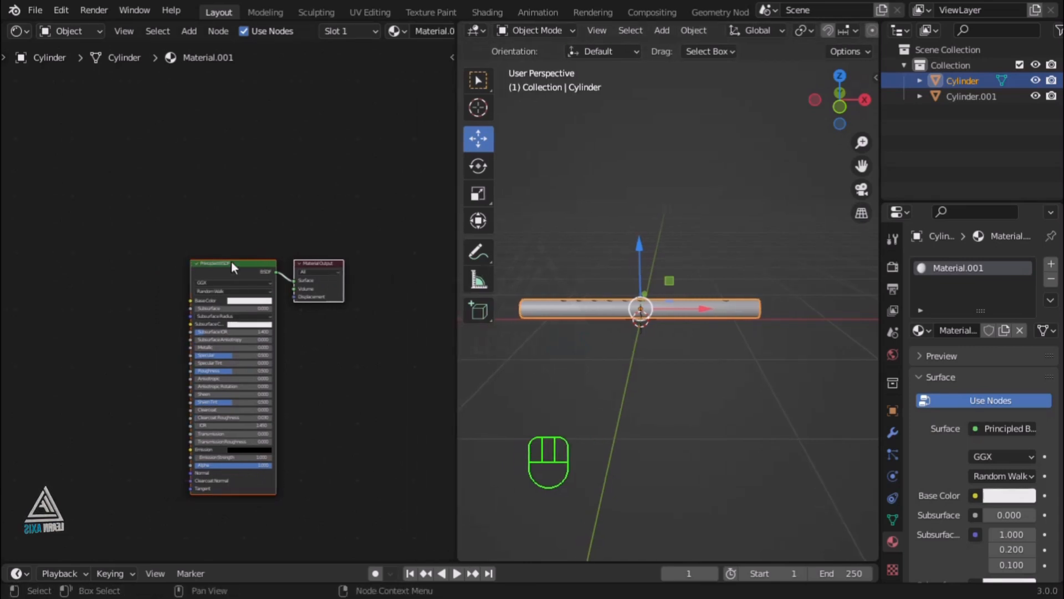
pyautogui.moveTo(233, 260); pyautogui.dragTo(336, 165)
pyautogui.moveTo(128, 249); pyautogui.dragTo(323, 343)
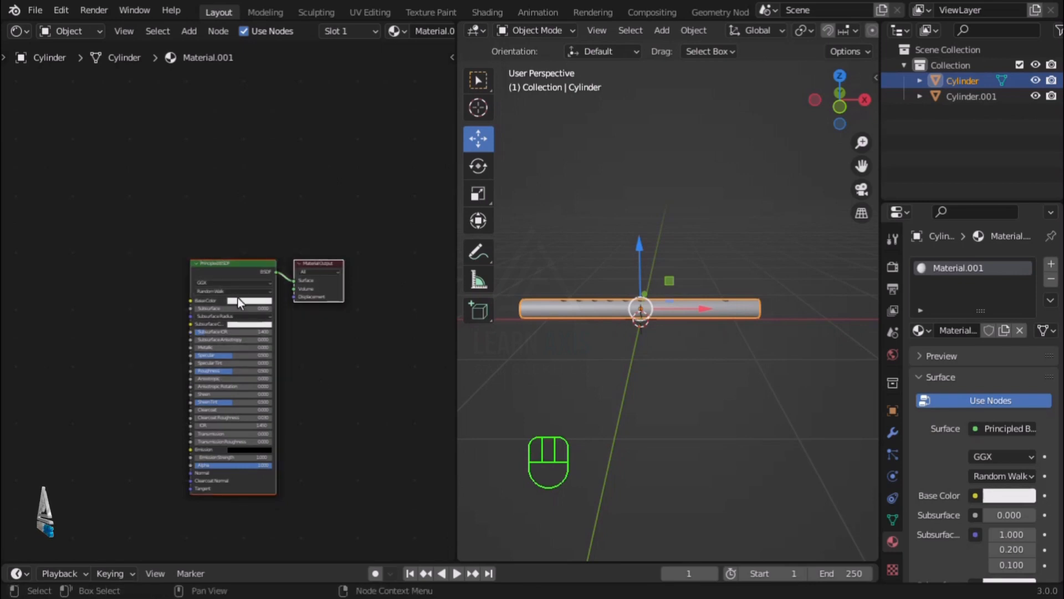
pyautogui.moveTo(238, 262); pyautogui.dragTo(307, 136)
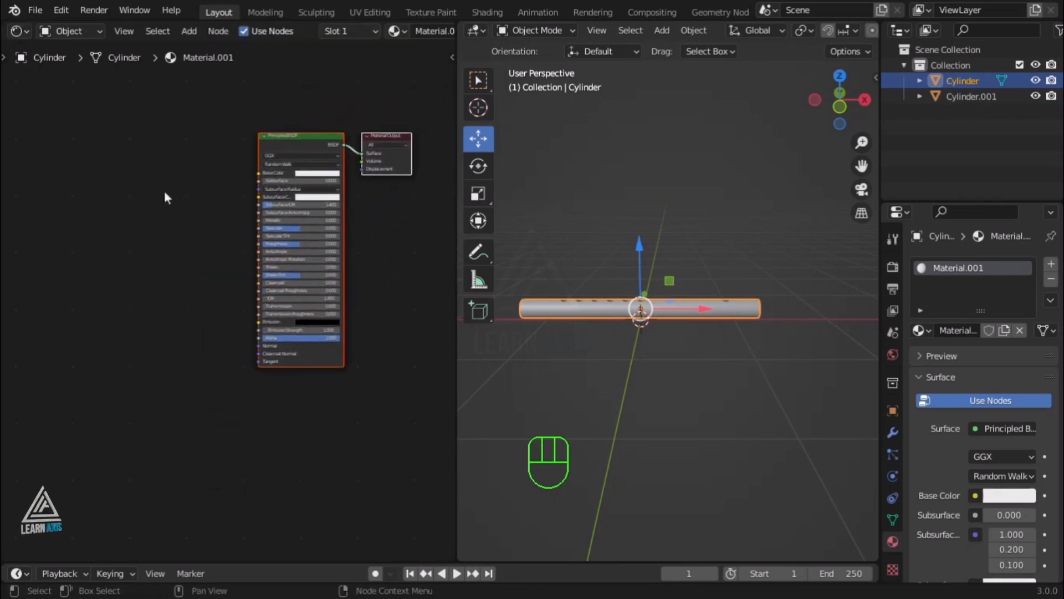
# Start Principled Texture Setup on the Principled BSDF node and browse to D:\Stock Images\Blender Assets\Textures\Wood\dark_wood_2k\textures.
pyautogui.scroll(2, 261, 161)
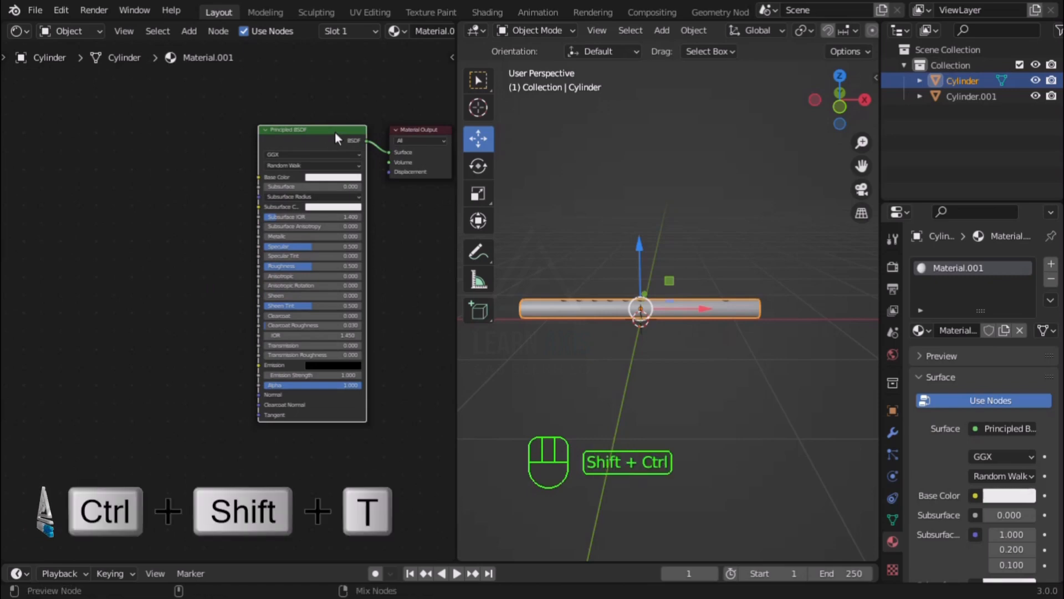
pyautogui.hotkey('ctrl', 'shift', 't')
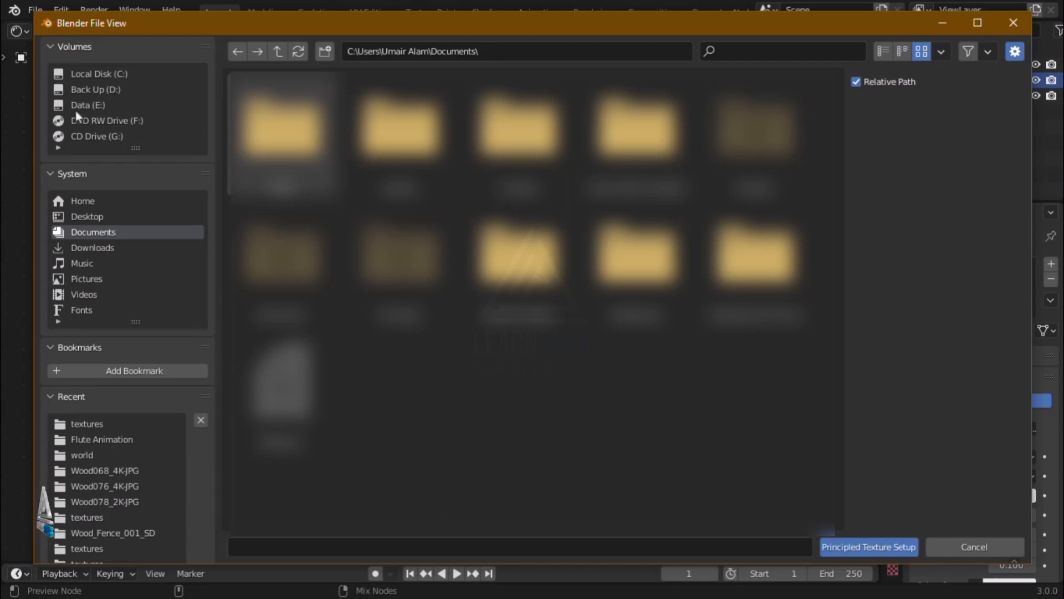
pyautogui.click(115, 91)
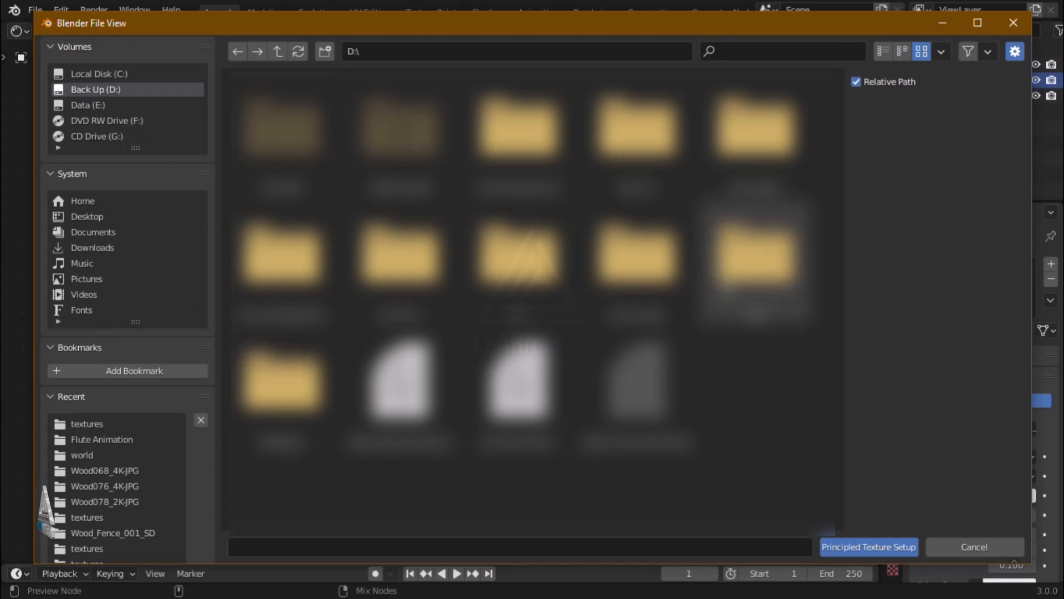
pyautogui.doubleClick(519, 266)
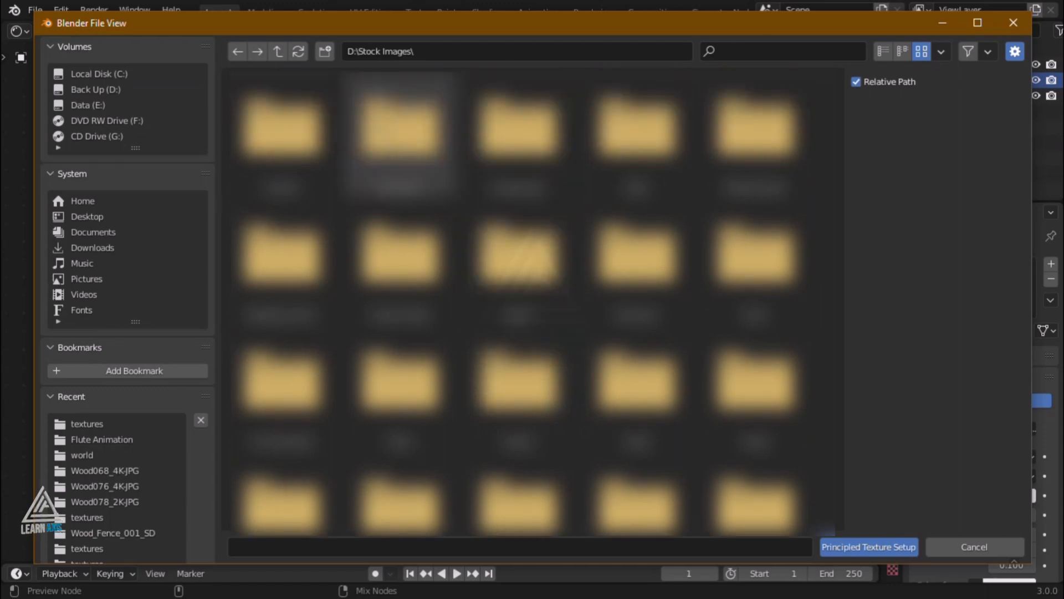
pyautogui.doubleClick(282, 127)
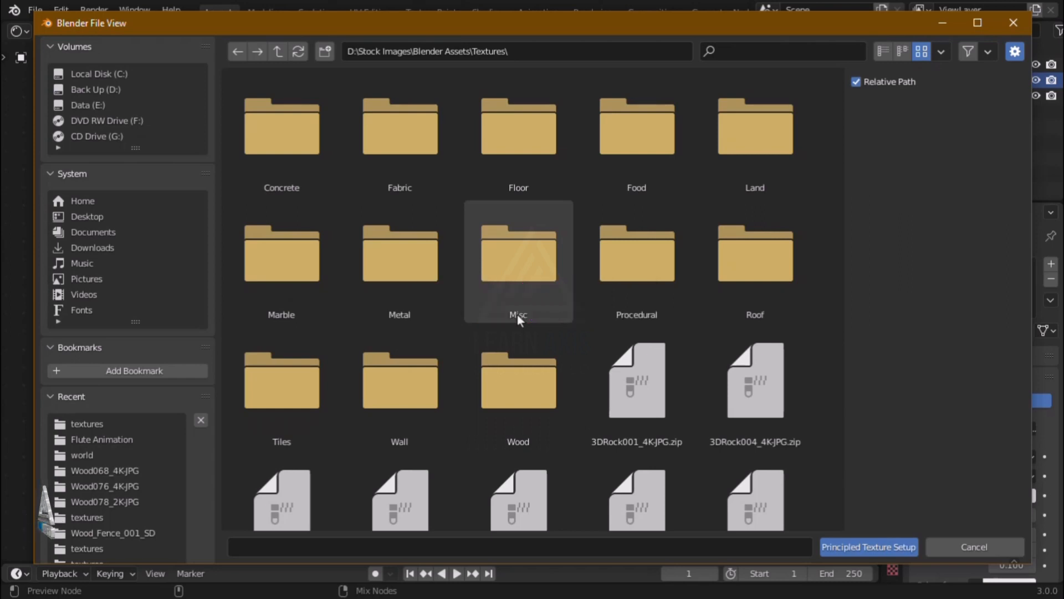
pyautogui.scroll(-2, 518, 316)
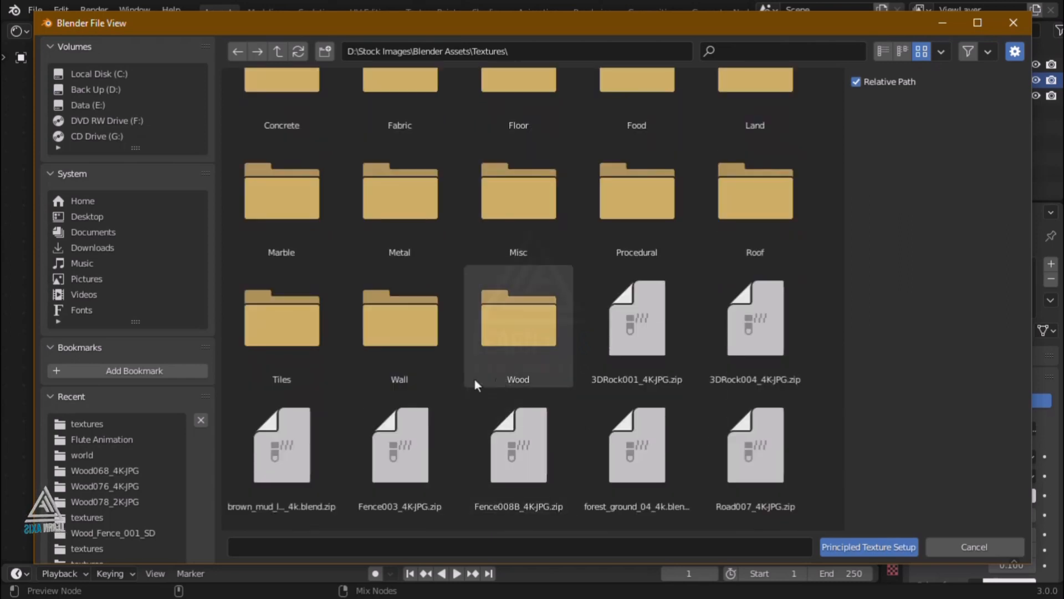
pyautogui.doubleClick(516, 353)
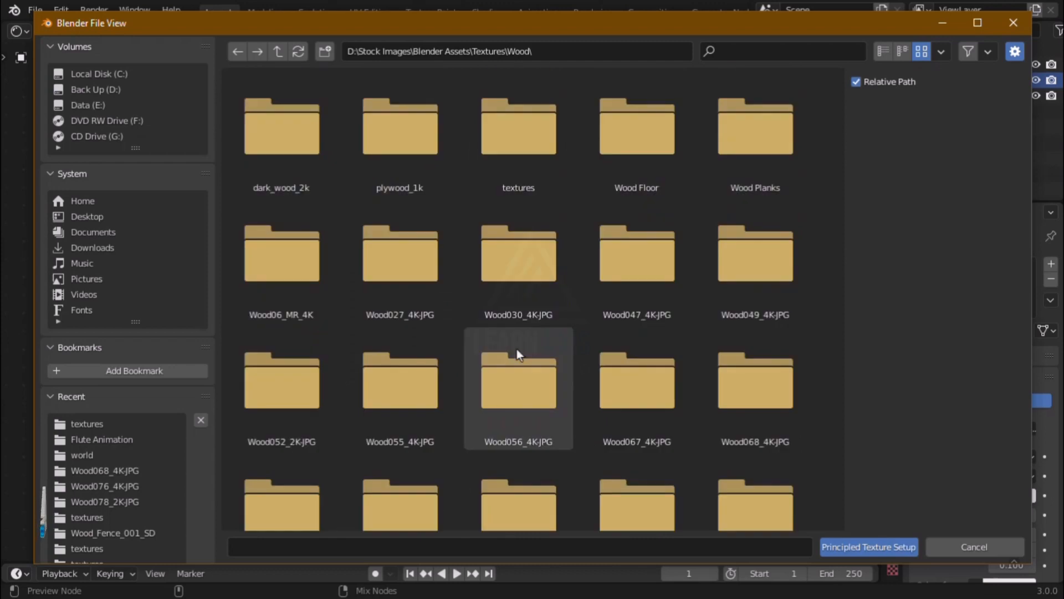
pyautogui.doubleClick(293, 165)
pyautogui.doubleClick(293, 165)
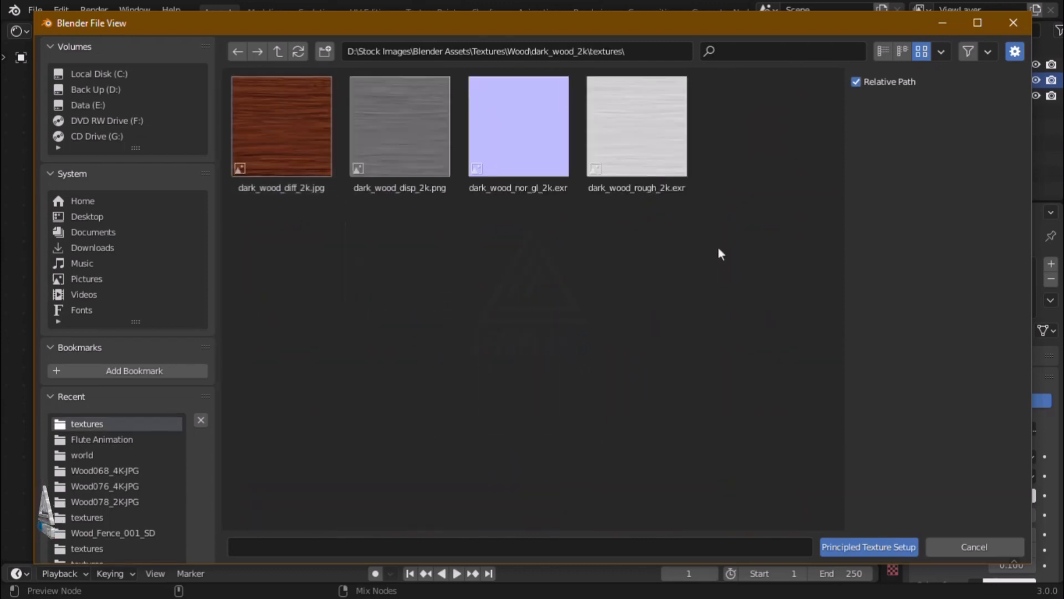
pyautogui.moveTo(720, 247); pyautogui.dragTo(304, 104)
pyautogui.click(304, 105)
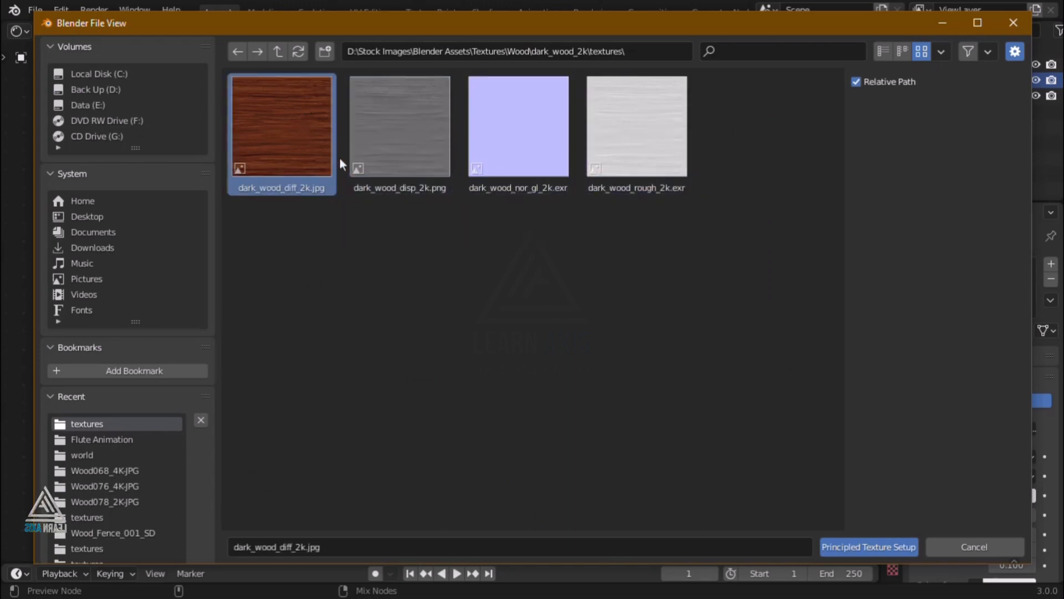
pyautogui.click(554, 296)
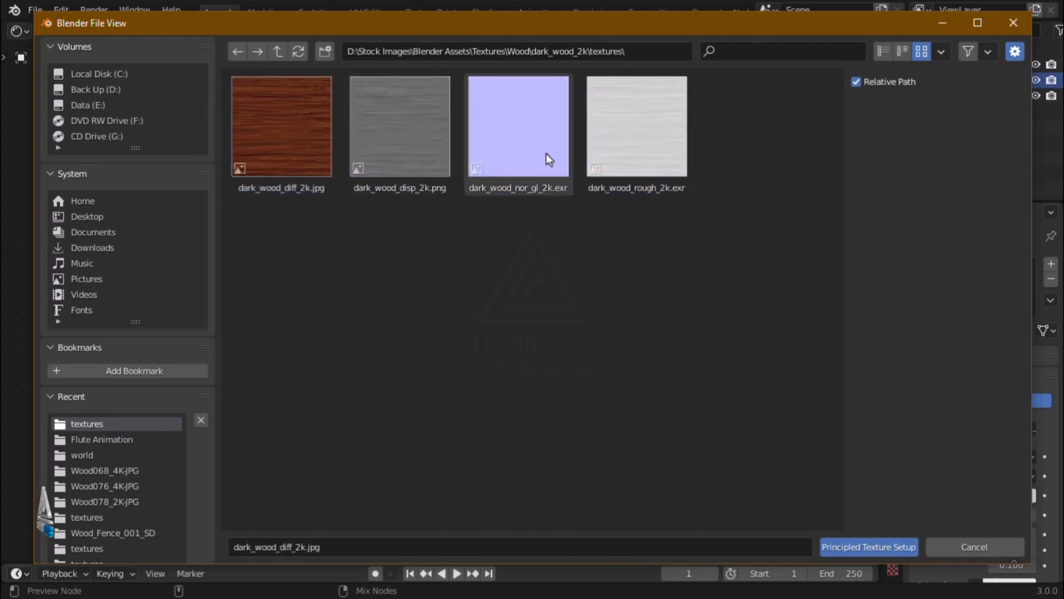
pyautogui.click(547, 158)
pyautogui.click(654, 180)
pyautogui.click(440, 174)
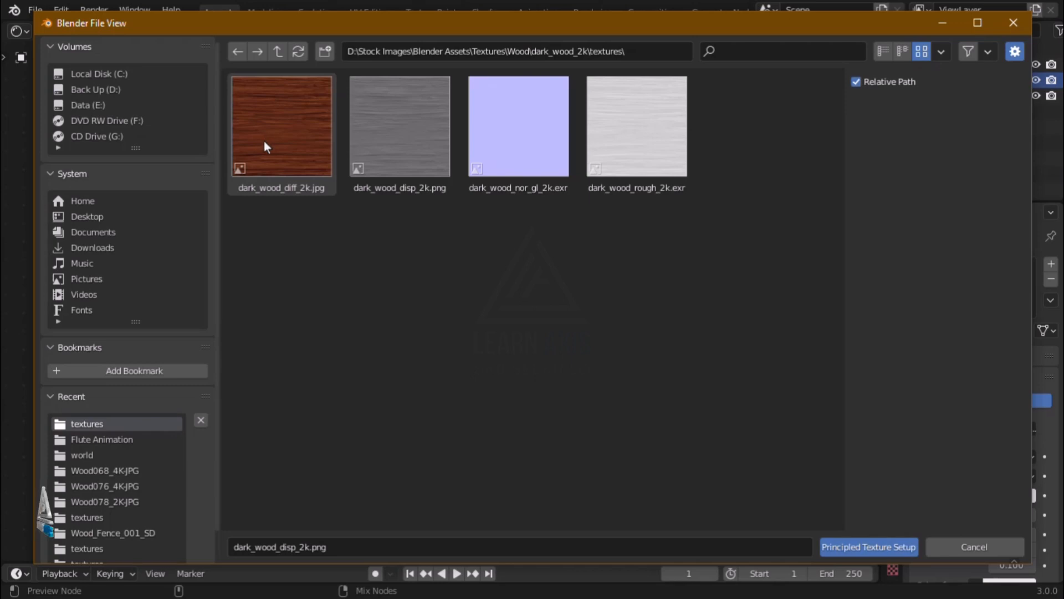
# Load dark_wood_diff_2k.jpg, dark_wood_nor_gl_2k.exr and dark_wood_rough_2k.exr into the pipe's material with Principled Texture Setup.
pyautogui.click(272, 152)
pyautogui.click(277, 159)
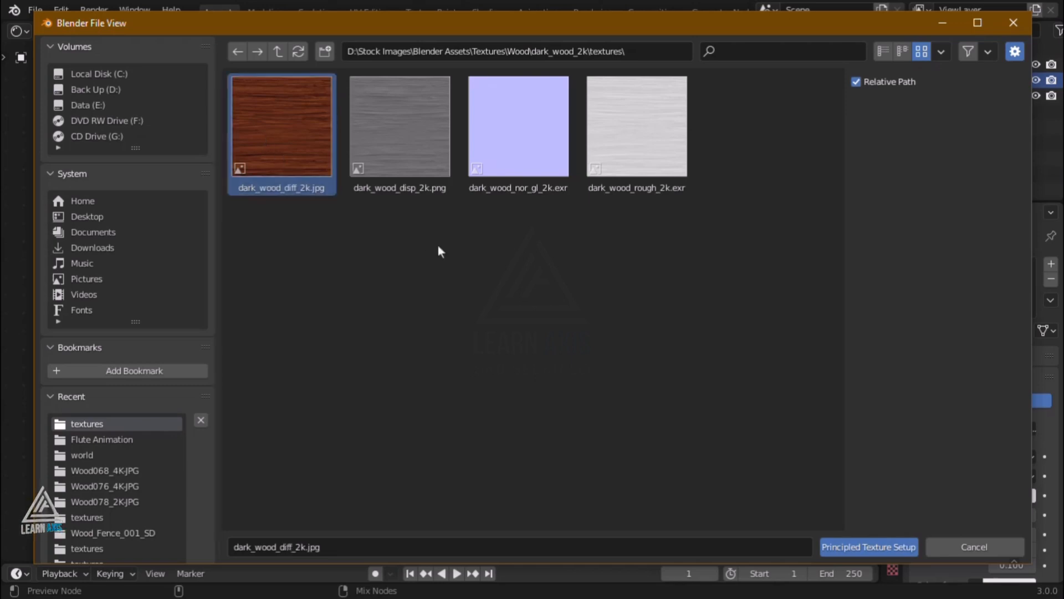
pyautogui.keyDown('shift'); pyautogui.click(513, 161); pyautogui.keyUp('shift')
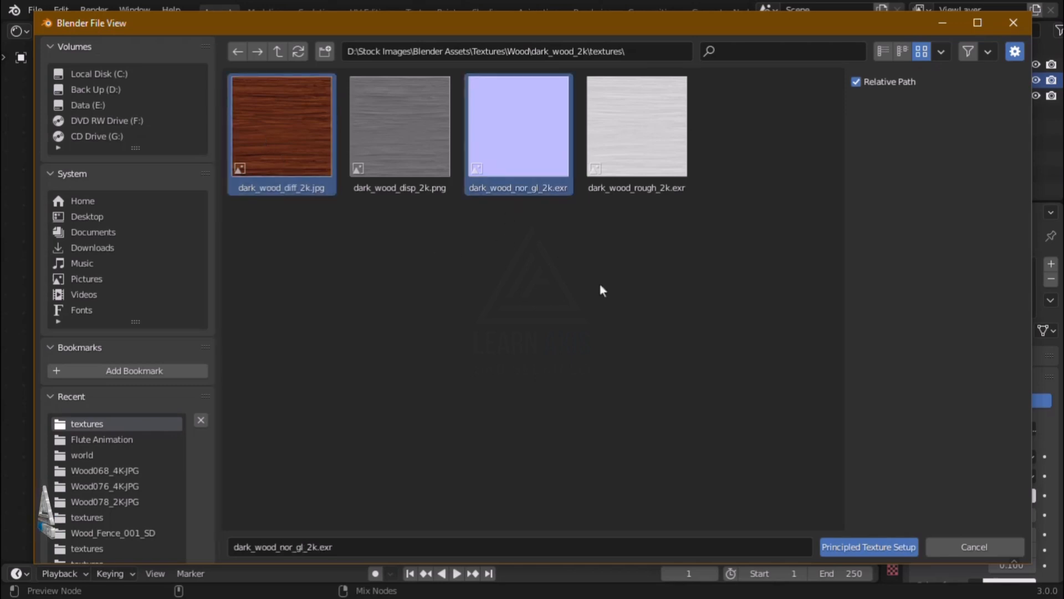
pyautogui.keyDown('shift'); pyautogui.click(653, 148); pyautogui.keyUp('shift')
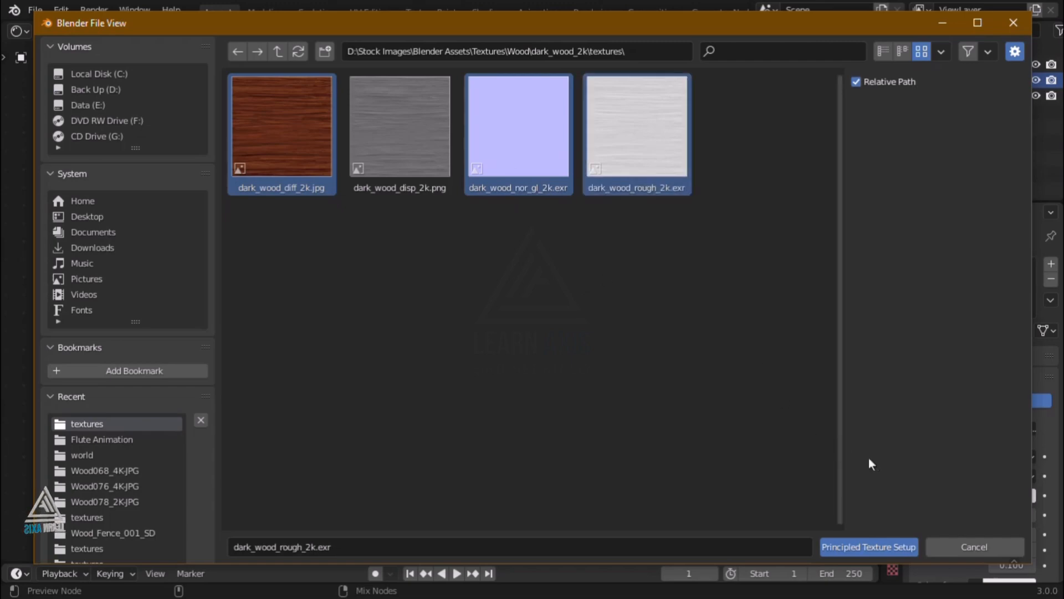
pyautogui.click(889, 547)
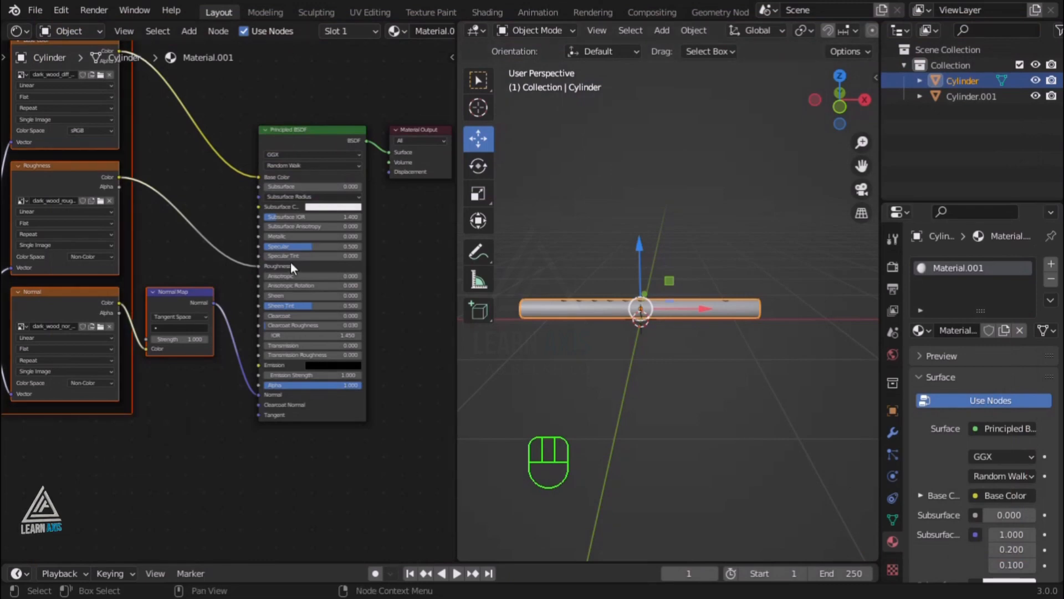
# Switch the viewport to Material Preview shading, activate the Select Box tool, and deselect the pipe to inspect its wood texture.
pyautogui.scroll(-5, 291, 267)
pyautogui.scroll(-6, 291, 262)
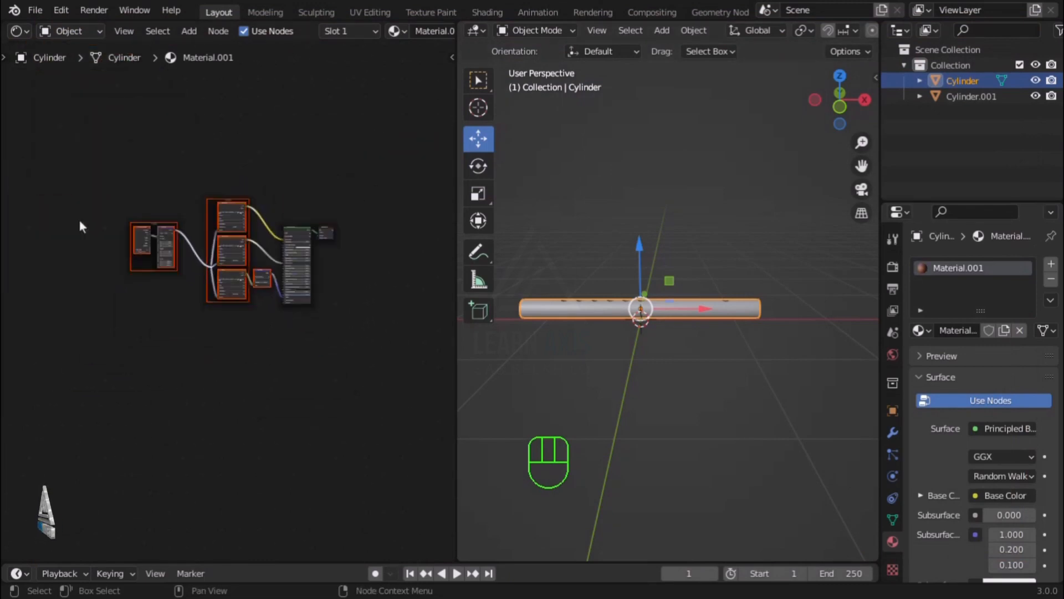
pyautogui.scroll(4, 147, 222)
pyautogui.scroll(3, 253, 235)
pyautogui.scroll(1, 326, 303)
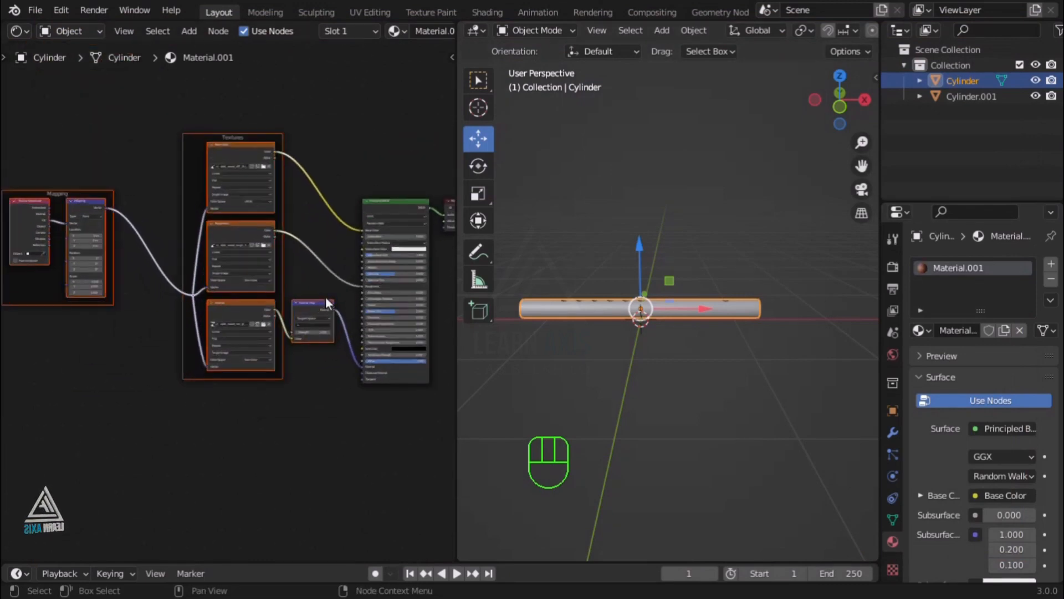
pyautogui.scroll(3, 325, 297)
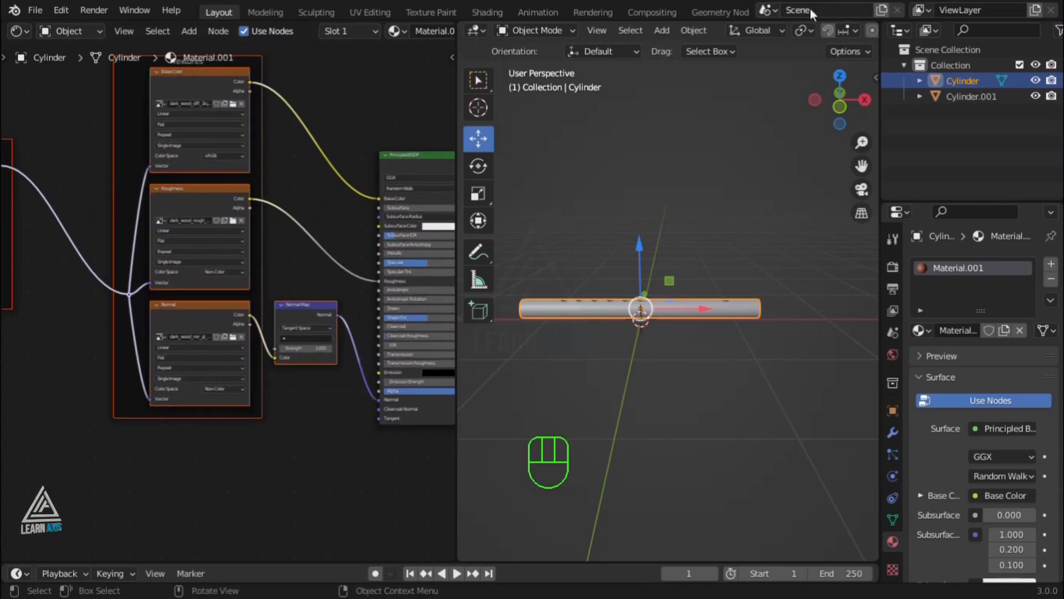
pyautogui.scroll(-4, 813, 30)
pyautogui.scroll(-3, 813, 29)
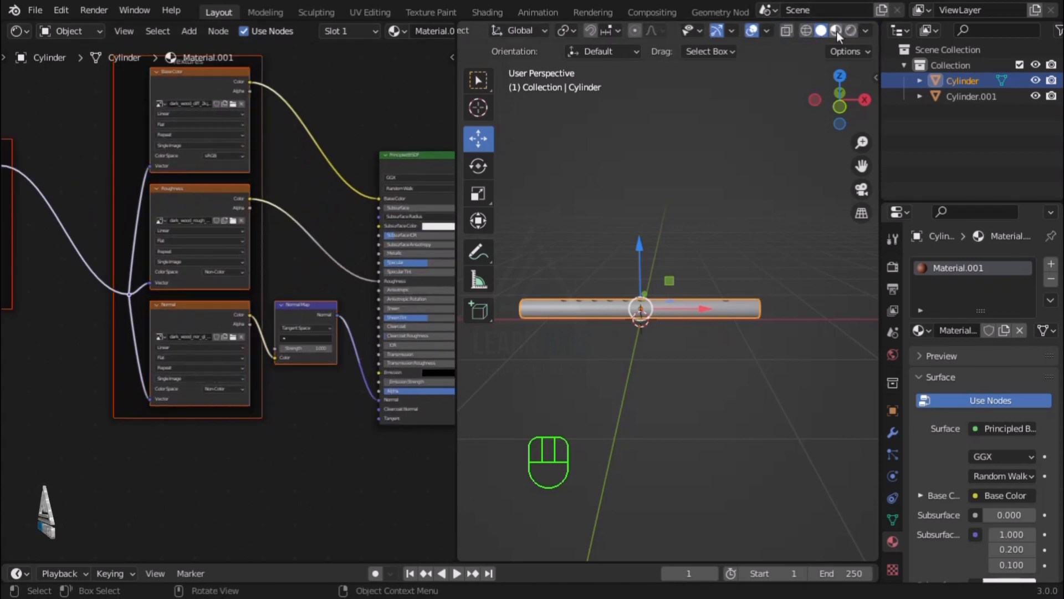
pyautogui.click(477, 84)
pyautogui.scroll(2, 592, 265)
pyautogui.click(713, 378)
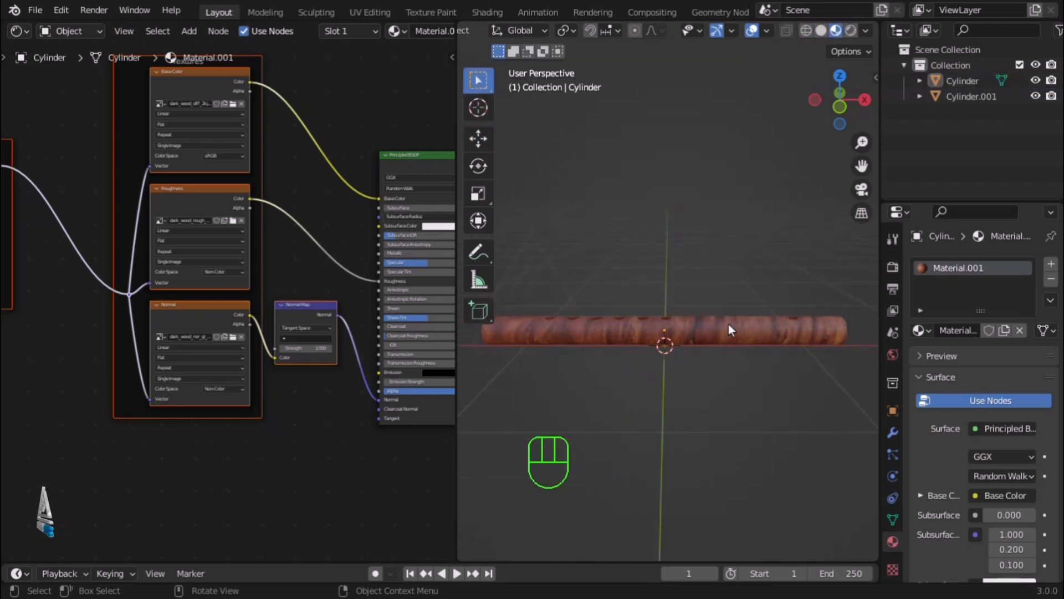
pyautogui.scroll(1, 728, 324)
pyautogui.moveTo(759, 385); pyautogui.dragTo(779, 414, button='middle')
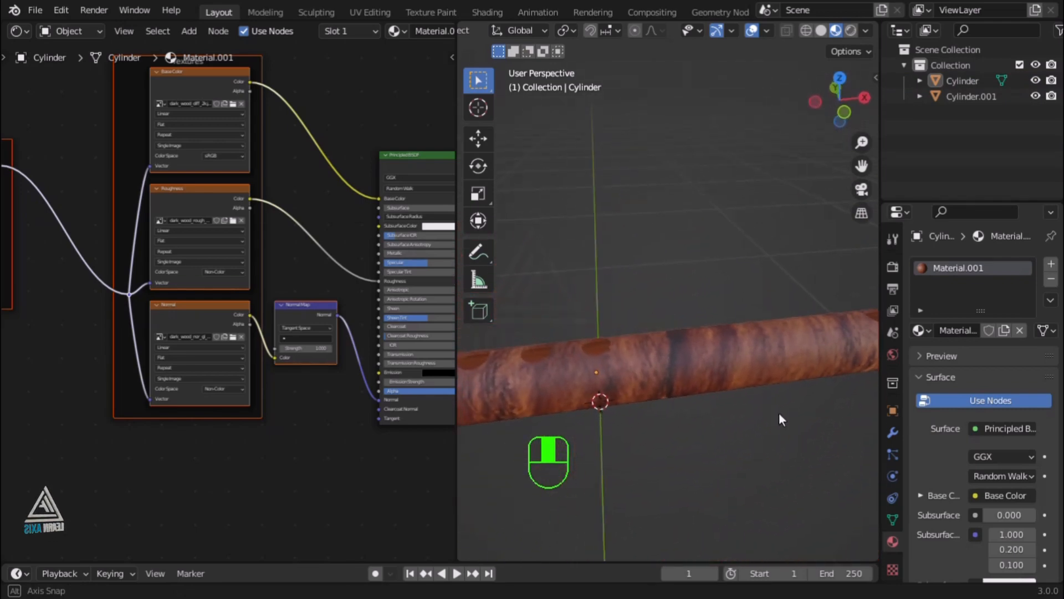
# Test a lower Roughness value with the roughness texture unlinked from the Principled BSDF, and restore the link.
pyautogui.scroll(3, 396, 259)
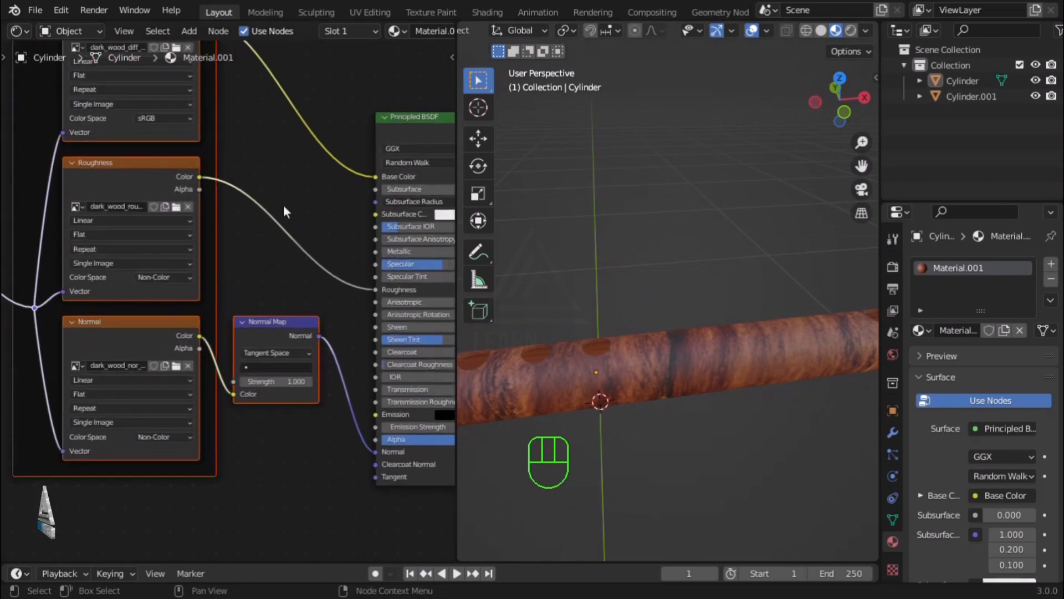
pyautogui.keyDown('ctrl'); pyautogui.moveTo(301, 207); pyautogui.dragTo(291, 274, button='right'); pyautogui.keyUp('ctrl')
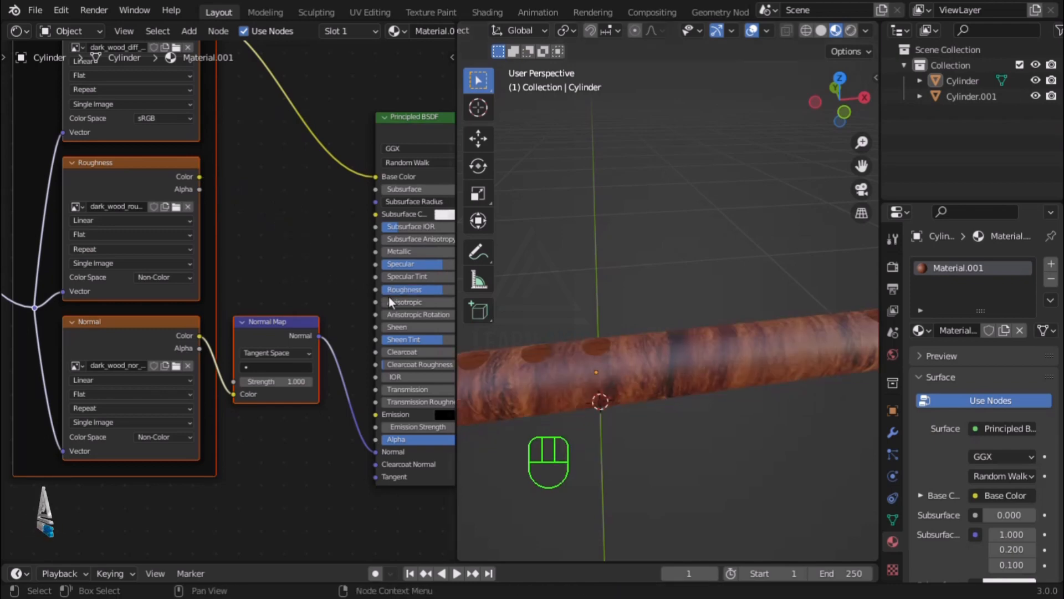
pyautogui.moveTo(424, 291)
pyautogui.mouseDown()
pyautogui.moveTo(385, 291)
pyautogui.moveTo(421, 290)
pyautogui.mouseUp()
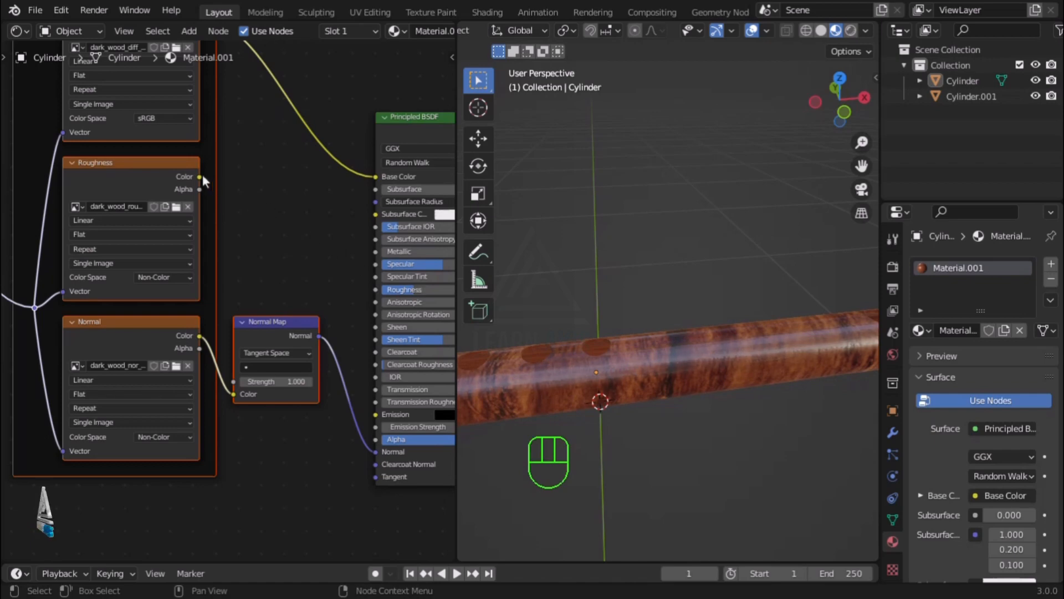
pyautogui.moveTo(198, 177); pyautogui.dragTo(376, 290)
# Apply the pipe's dark wood material, Material.001, to the end plug and clear the selection.
pyautogui.scroll(-4, 580, 332)
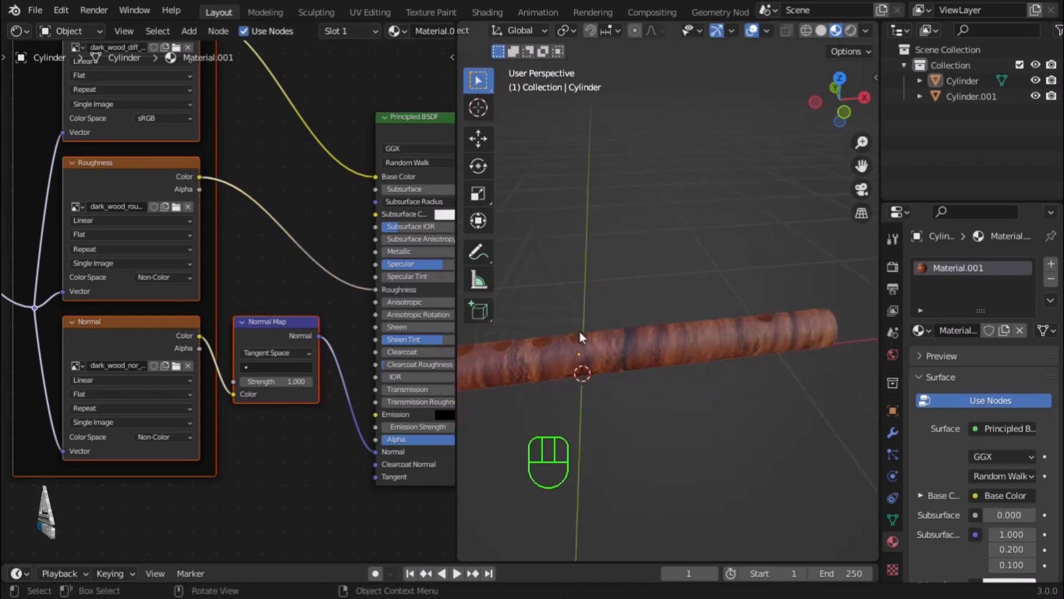
pyautogui.moveTo(710, 349); pyautogui.dragTo(707, 322, button='middle')
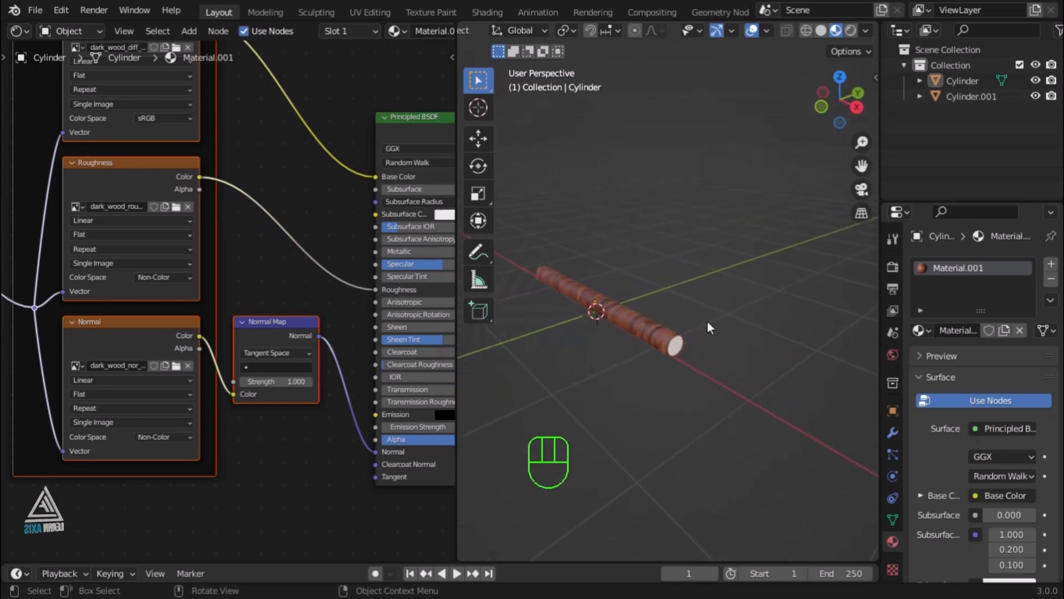
pyautogui.scroll(5, 648, 342)
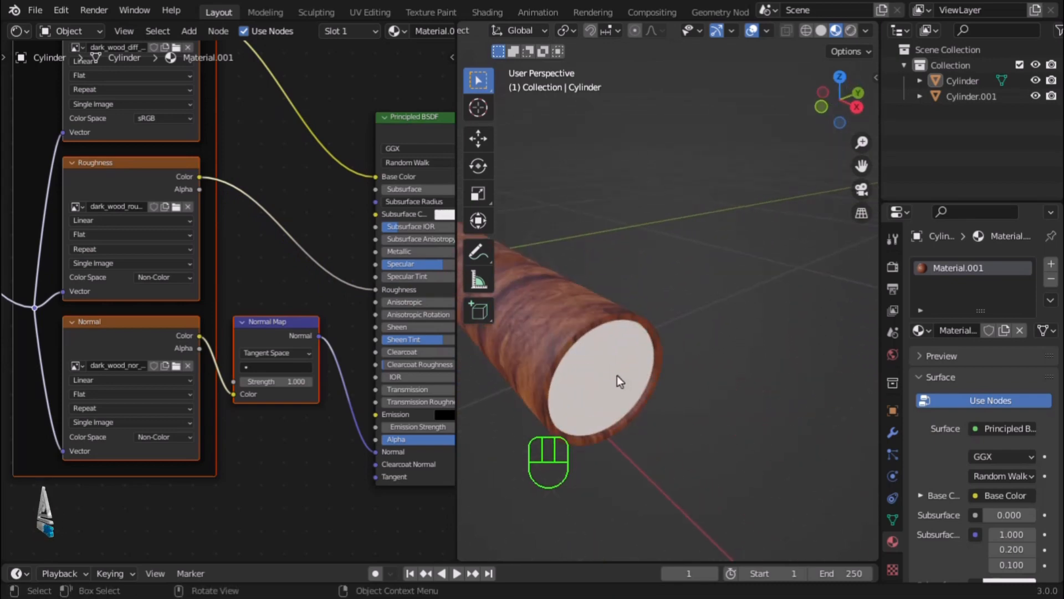
pyautogui.scroll(-1, 514, 374)
pyautogui.scroll(2, 513, 377)
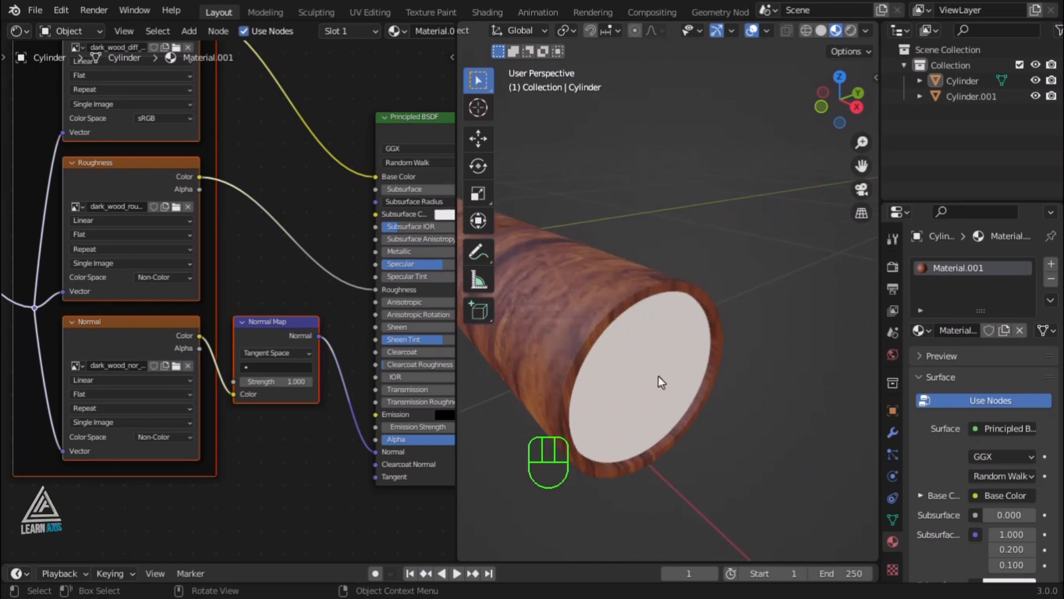
pyautogui.click(659, 376)
pyautogui.click(553, 298)
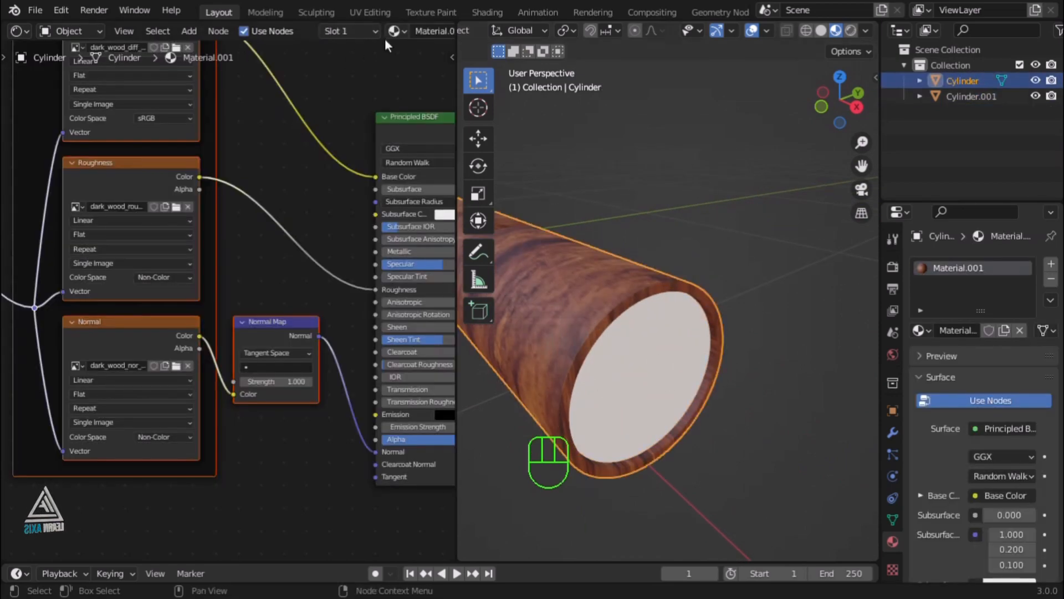
pyautogui.scroll(-4, 372, 31)
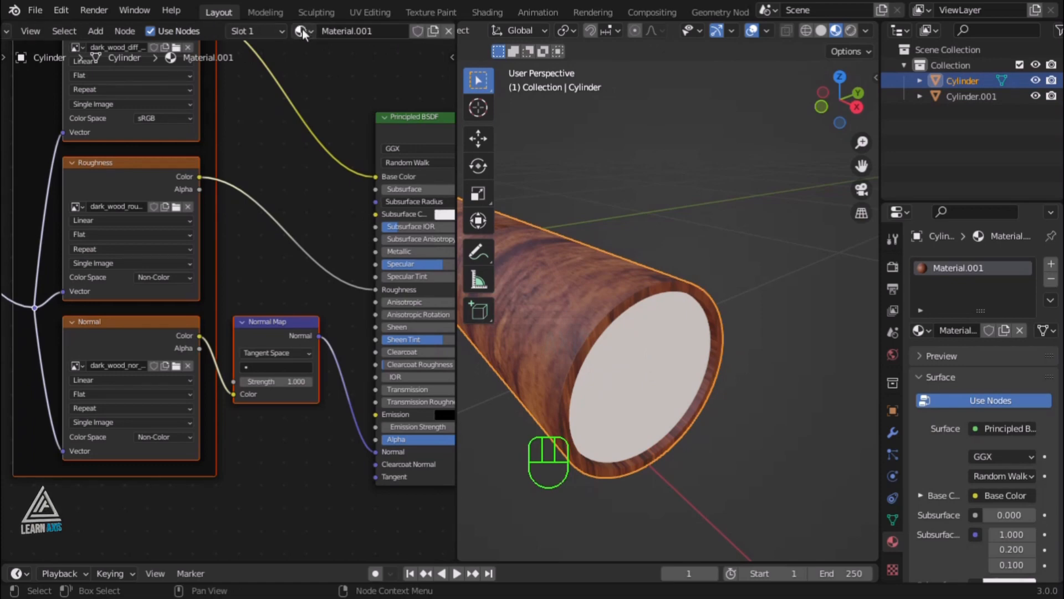
pyautogui.moveTo(302, 29); pyautogui.dragTo(637, 391)
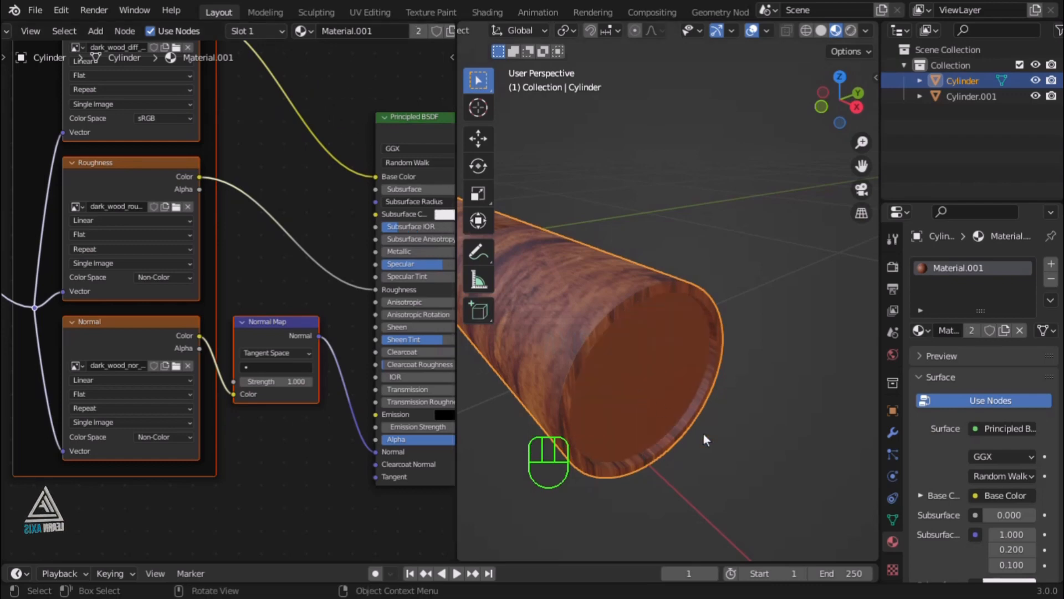
pyautogui.click(719, 454)
pyautogui.moveTo(671, 448); pyautogui.dragTo(608, 435, button='middle')
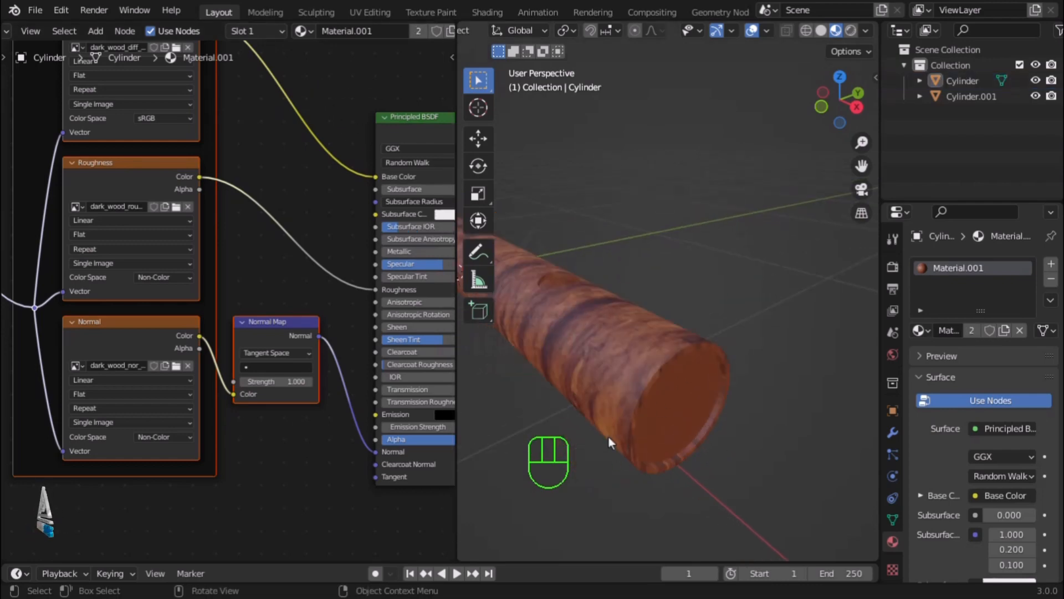
# Select the end plug, open it in the UV Editing workspace, and isolate it in local view.
pyautogui.click(622, 367)
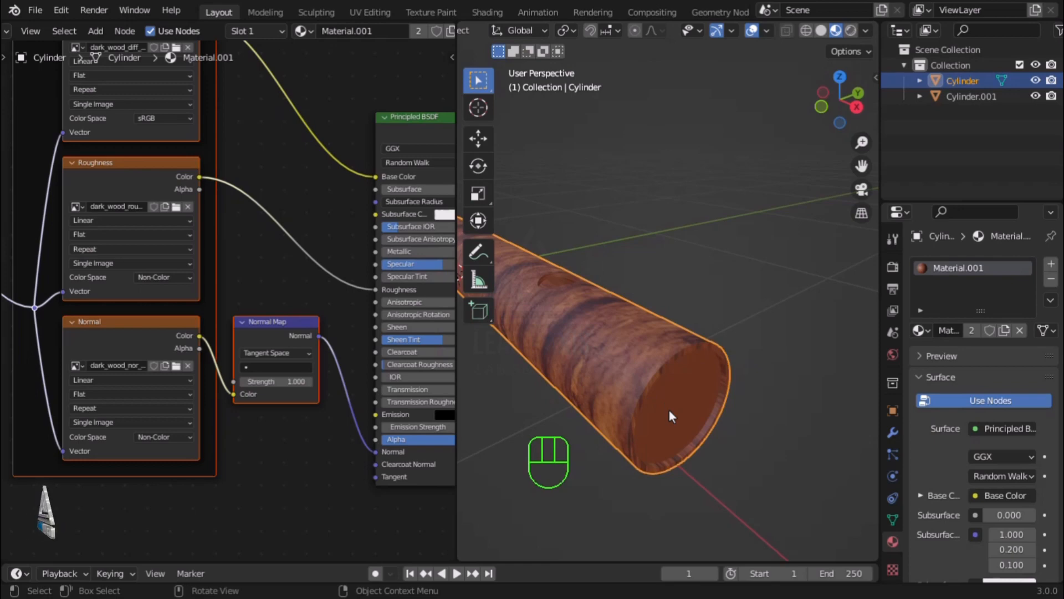
pyautogui.scroll(-2, 590, 325)
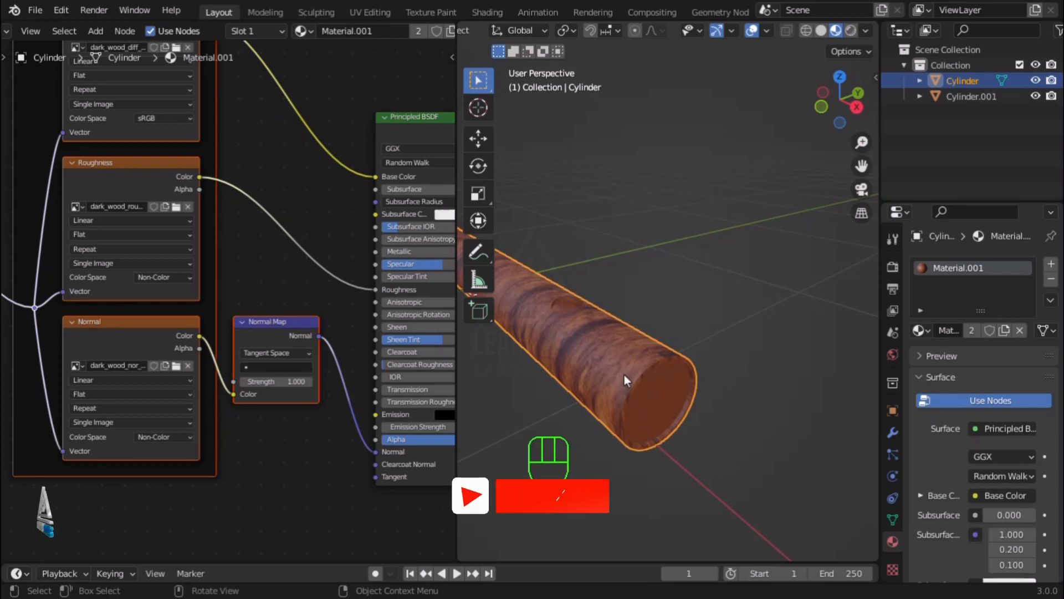
pyautogui.click(736, 428)
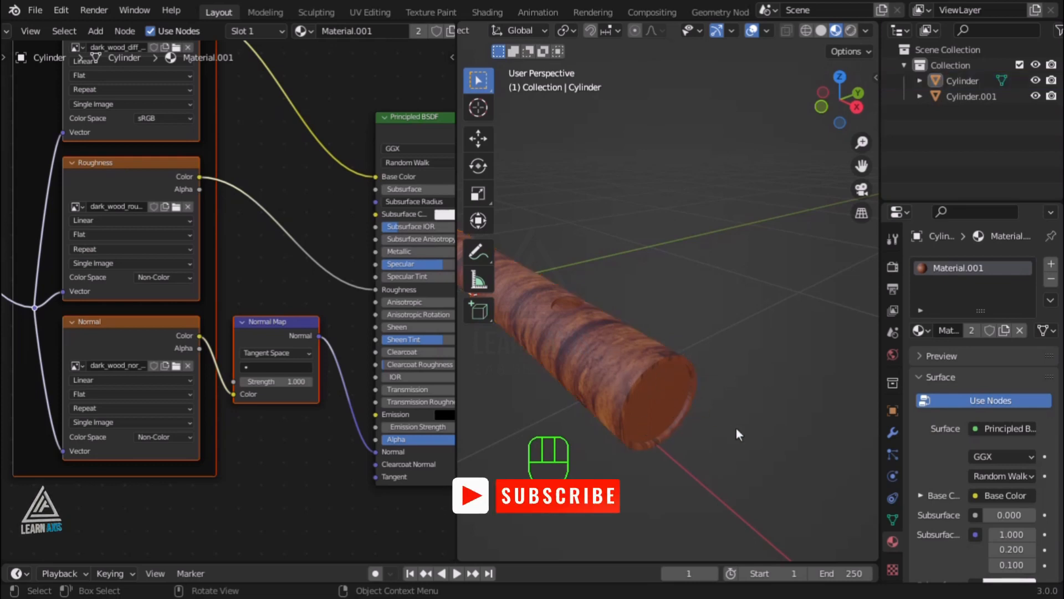
pyautogui.click(644, 418)
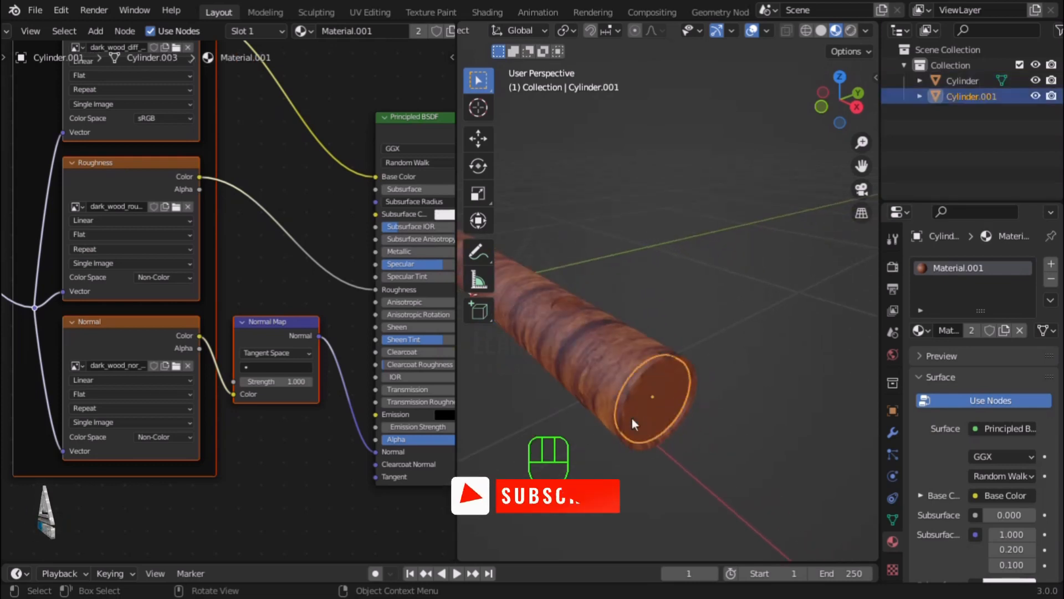
pyautogui.scroll(-1, 712, 413)
pyautogui.moveTo(716, 438); pyautogui.dragTo(679, 404, button='middle')
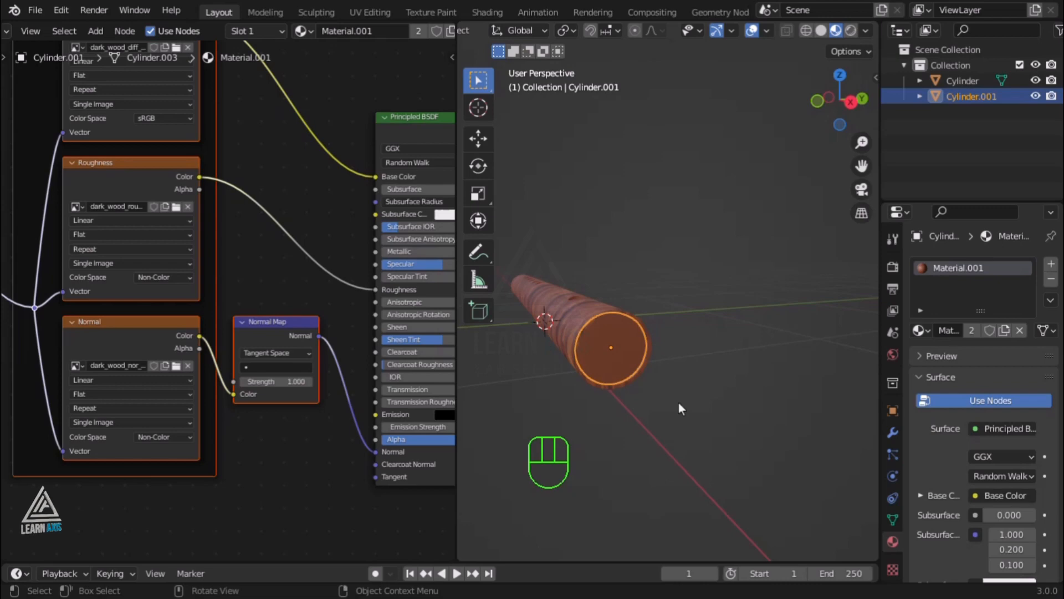
pyautogui.scroll(2, 667, 345)
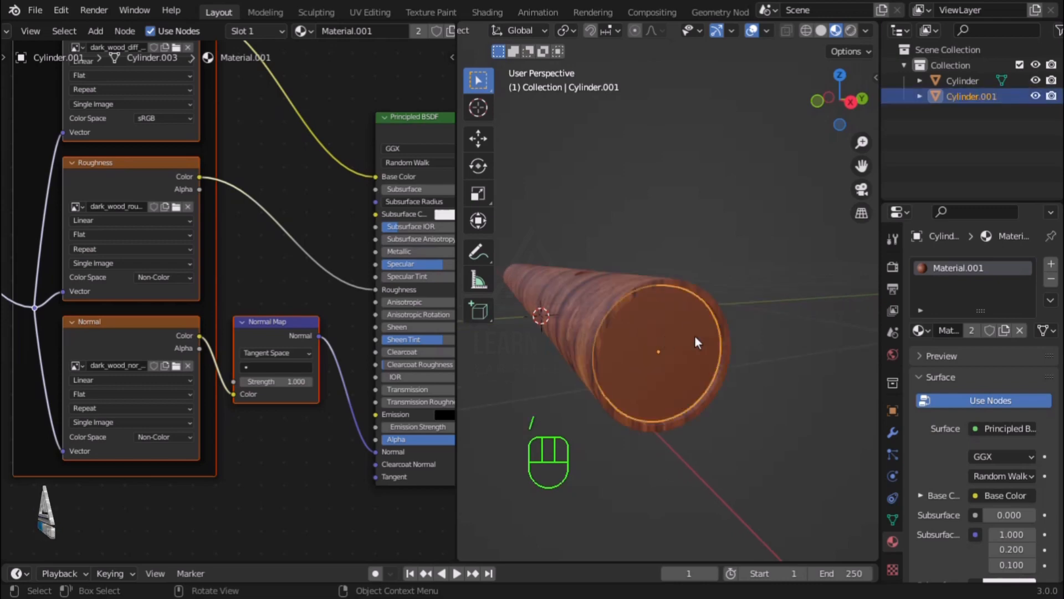
pyautogui.click(369, 16)
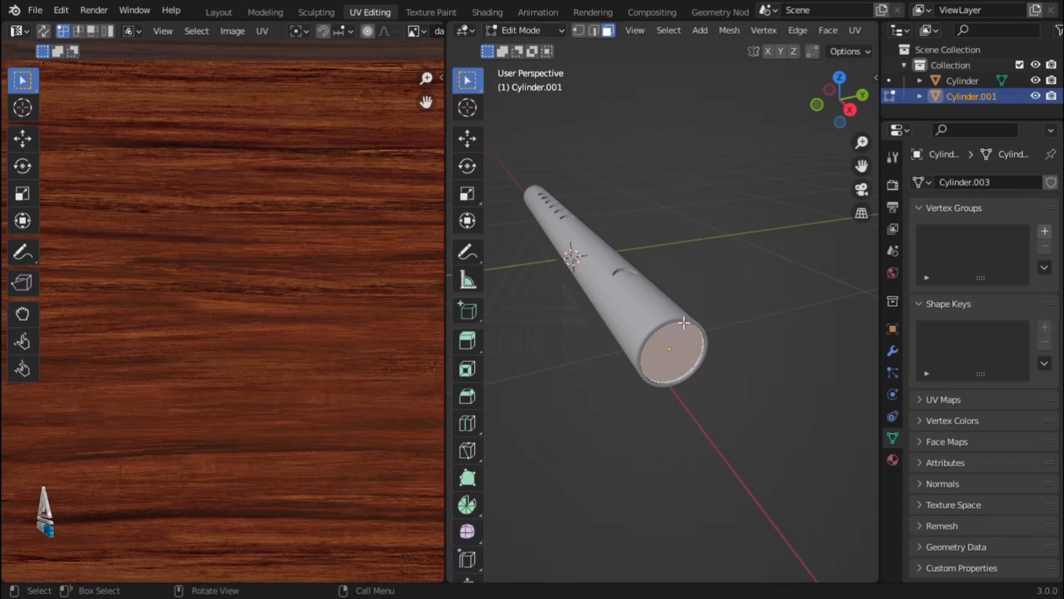
pyautogui.scroll(2, 684, 322)
pyautogui.press('/')
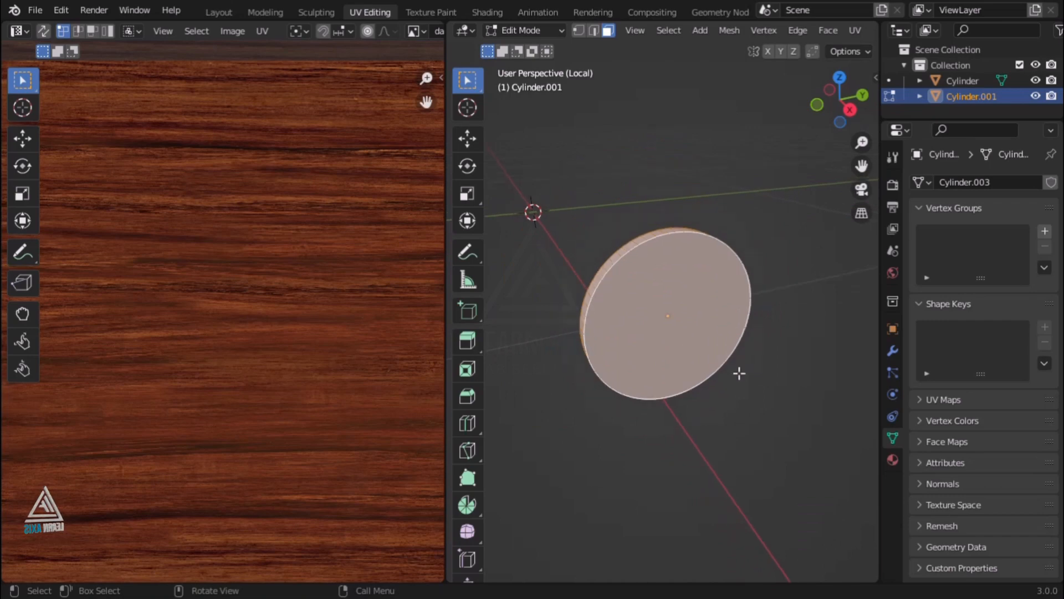
pyautogui.scroll(1, 694, 324)
pyautogui.scroll(-1, 693, 324)
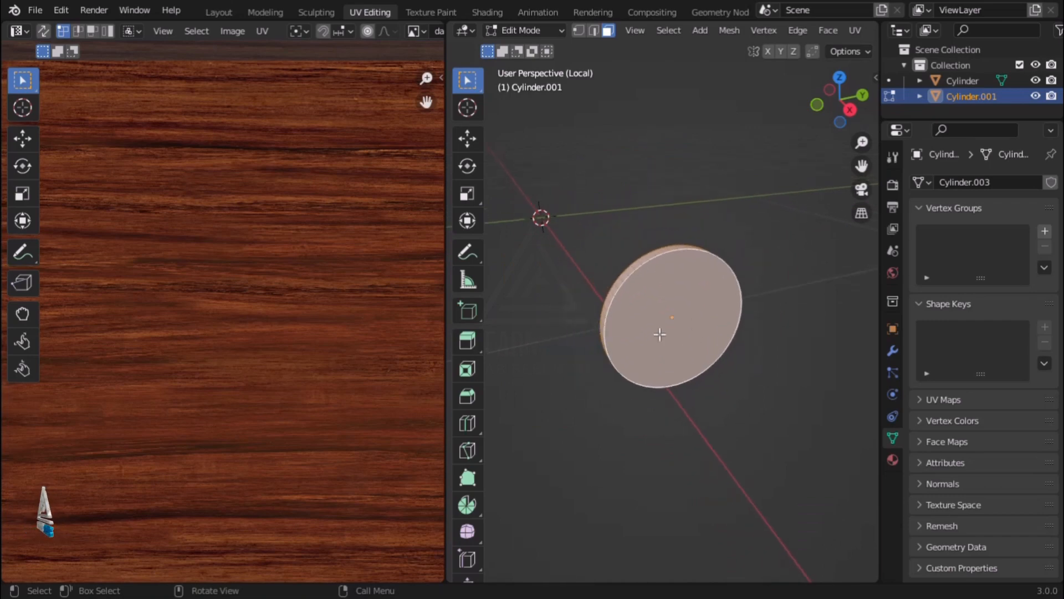
# Select all of the plug's faces and clear their seams.
pyautogui.scroll(-5, 271, 264)
pyautogui.scroll(2, 371, 279)
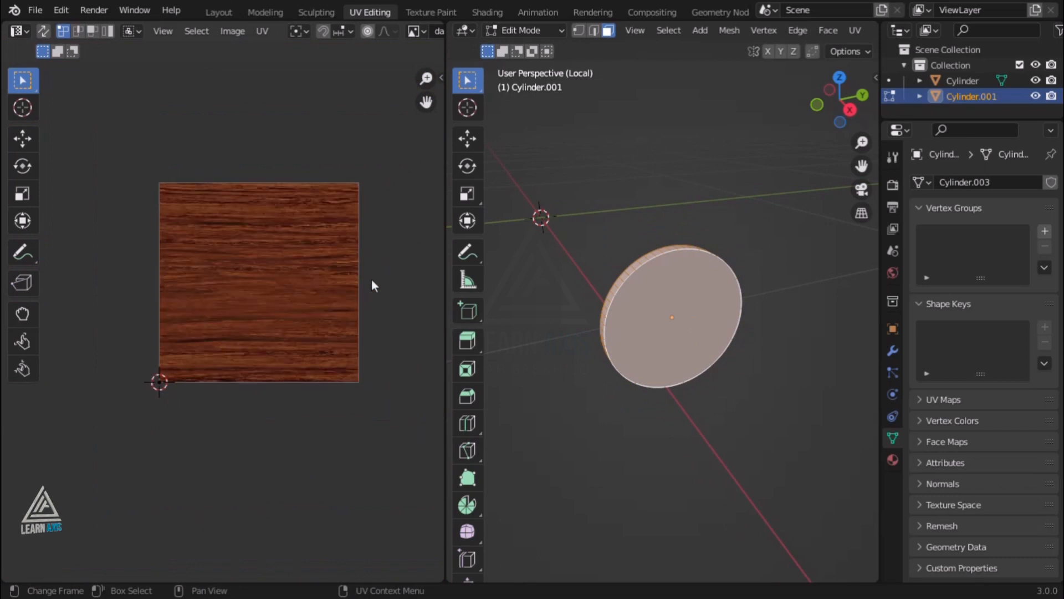
pyautogui.hotkey('alt', 'a')
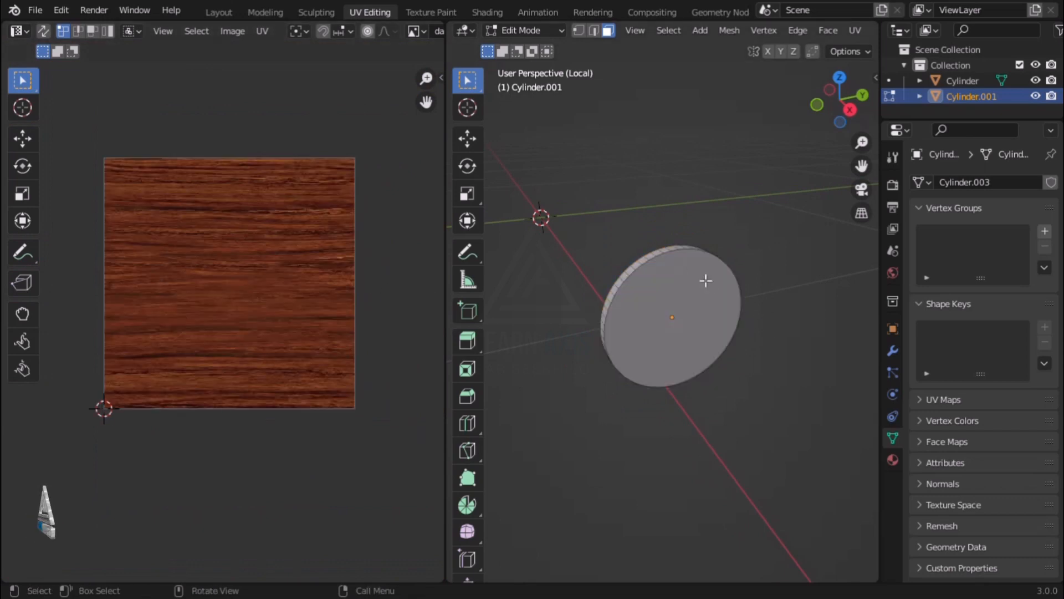
pyautogui.press('a')
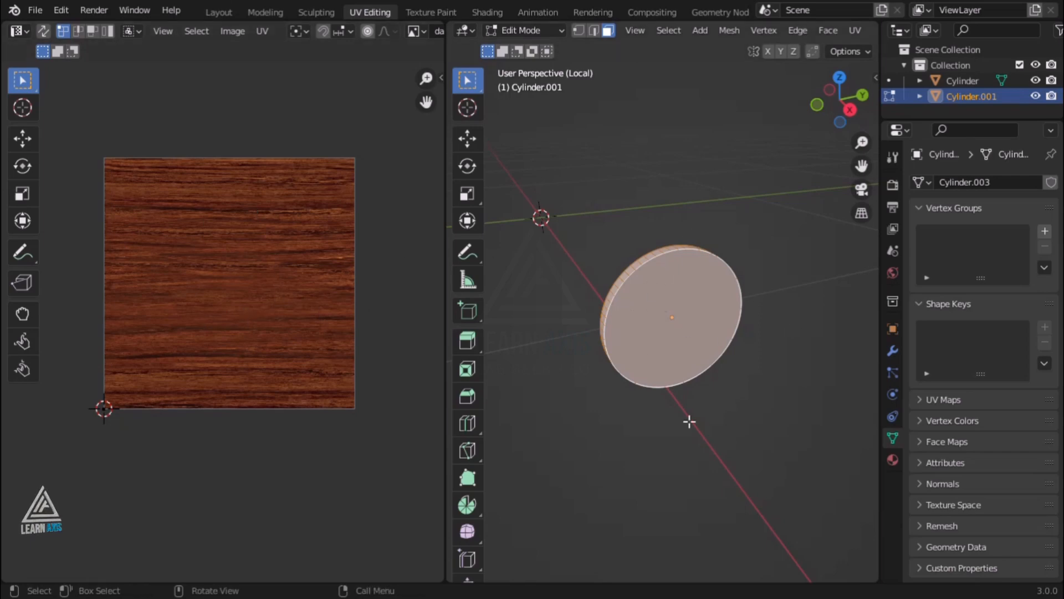
pyautogui.moveTo(658, 429); pyautogui.dragTo(671, 402, button='middle')
pyautogui.scroll(2, 680, 274)
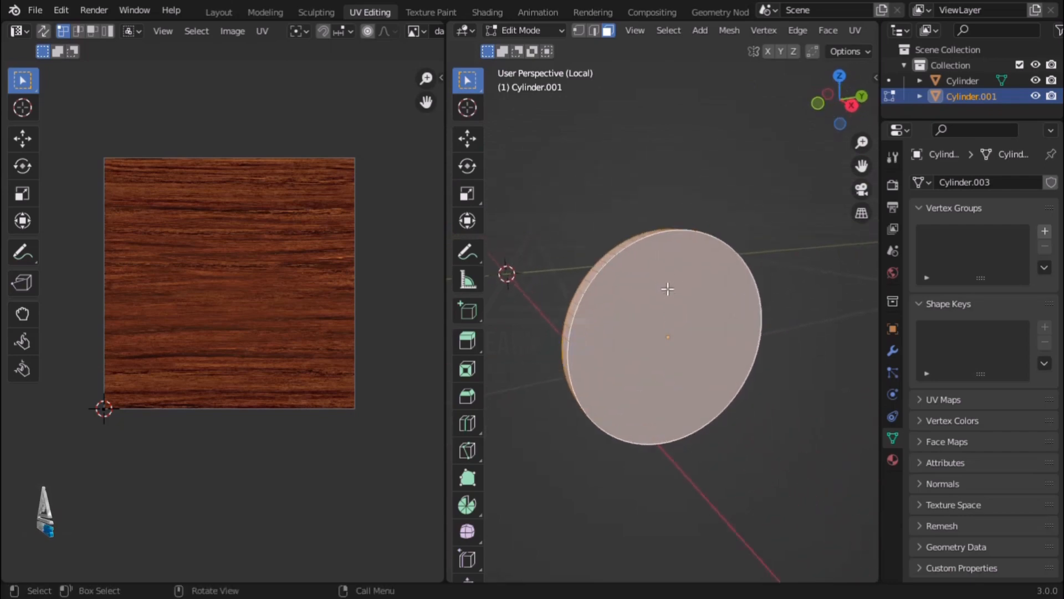
pyautogui.press('u')
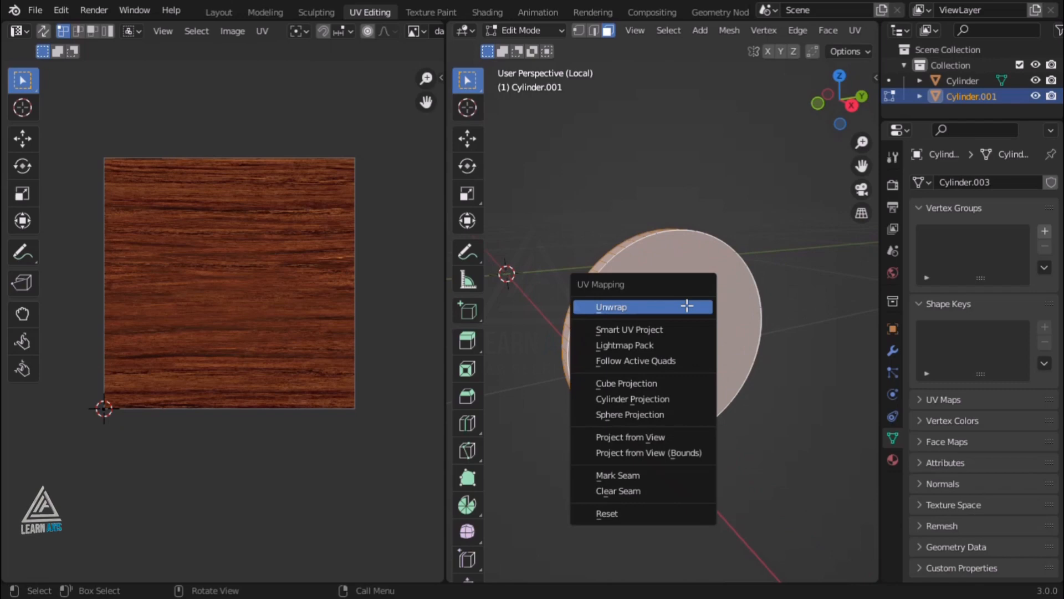
pyautogui.click(637, 490)
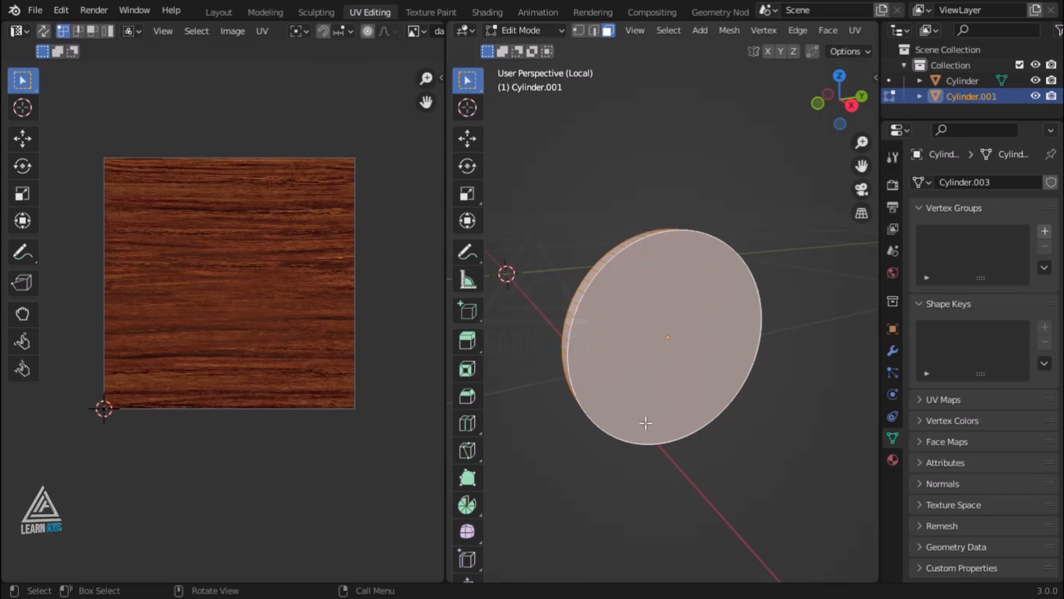
# Deselect everything, change to edge selection, and select the edge loop around the plug's outer circular face.
pyautogui.click(779, 415)
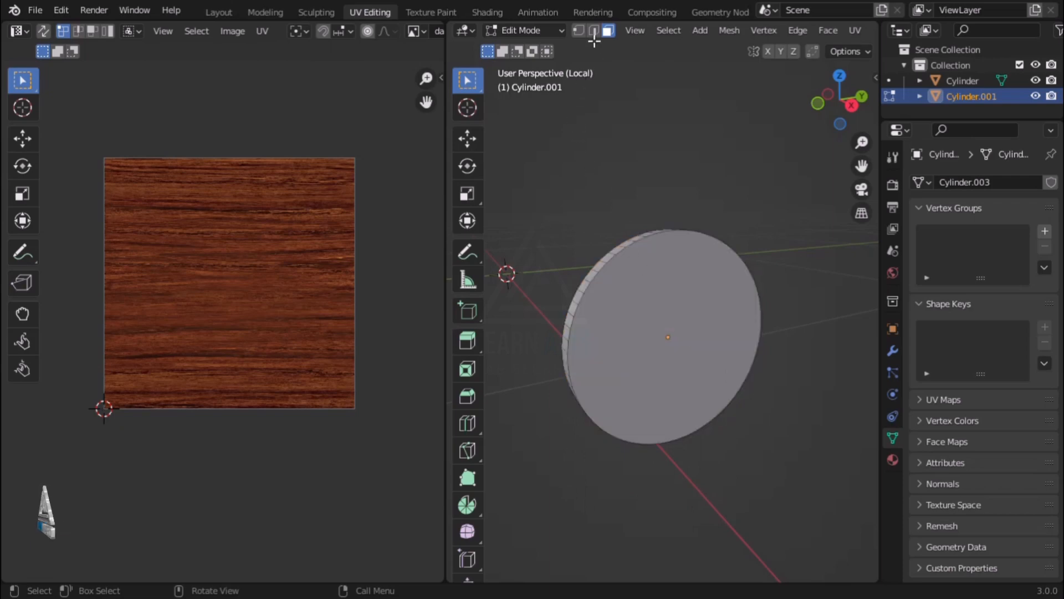
pyautogui.click(593, 31)
pyautogui.moveTo(610, 440); pyautogui.dragTo(820, 396, button='middle')
pyautogui.moveTo(776, 458); pyautogui.dragTo(690, 423, button='middle')
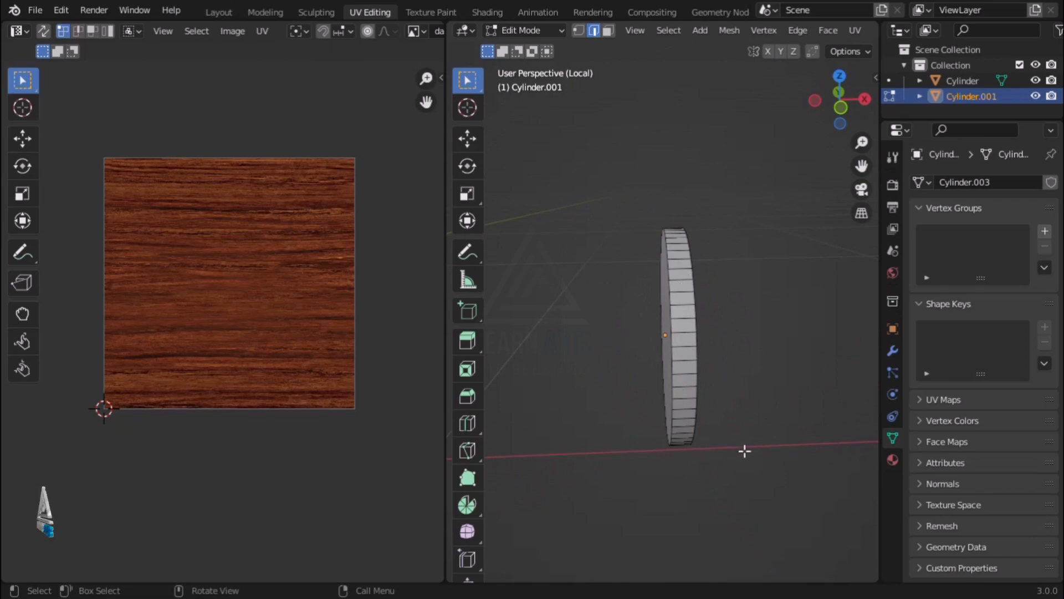
pyautogui.moveTo(743, 449); pyautogui.dragTo(640, 448, button='middle')
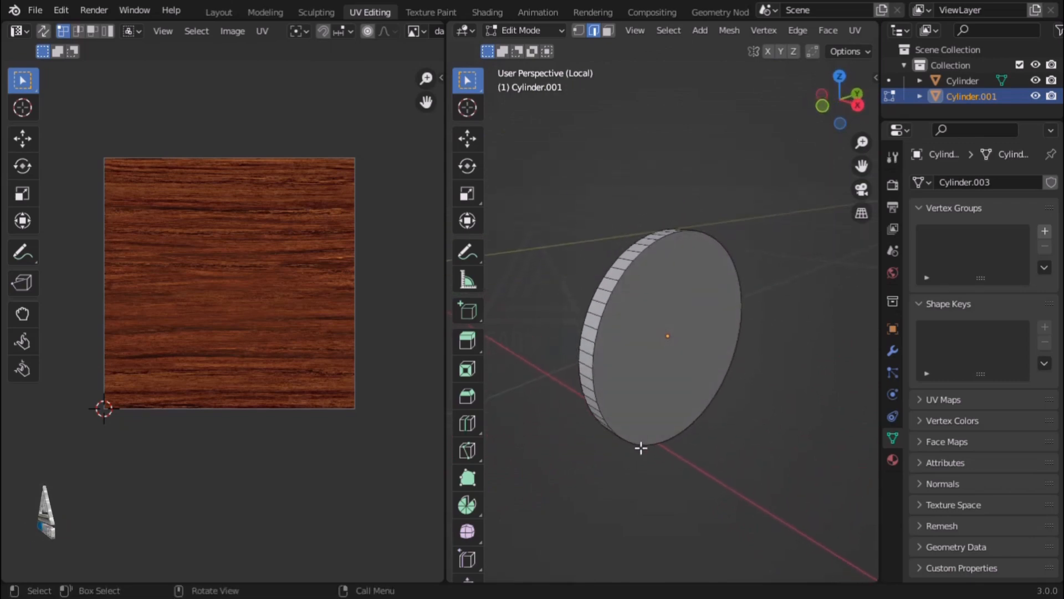
pyautogui.scroll(2, 737, 306)
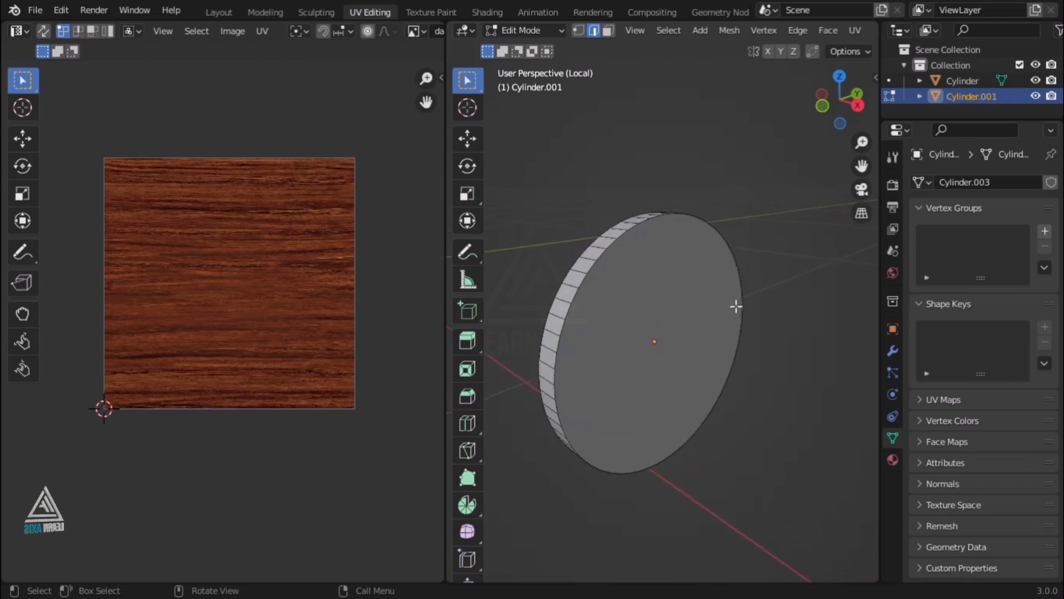
pyautogui.scroll(1, 736, 307)
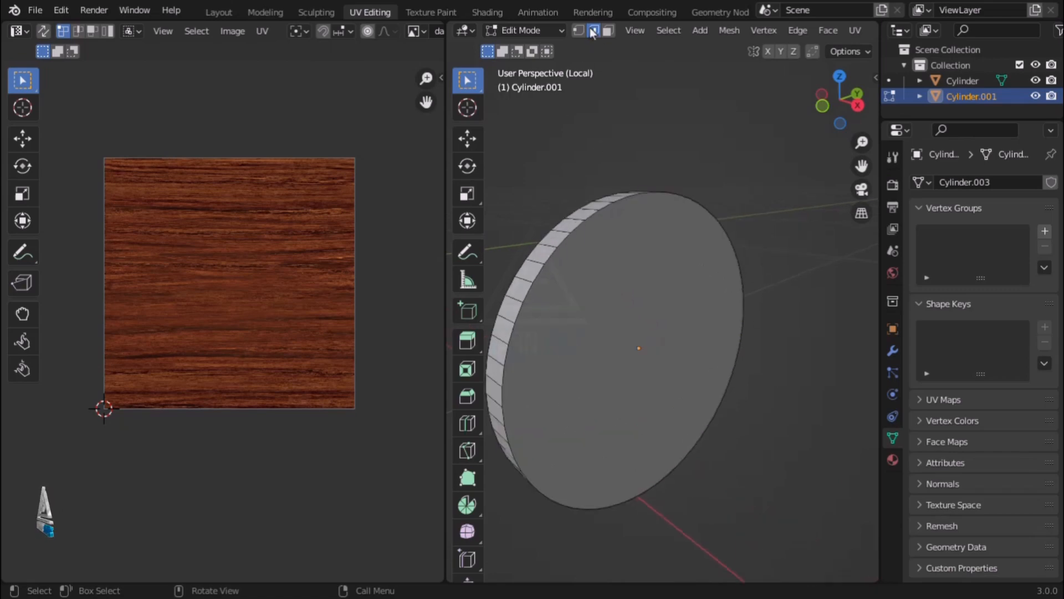
pyautogui.click(593, 32)
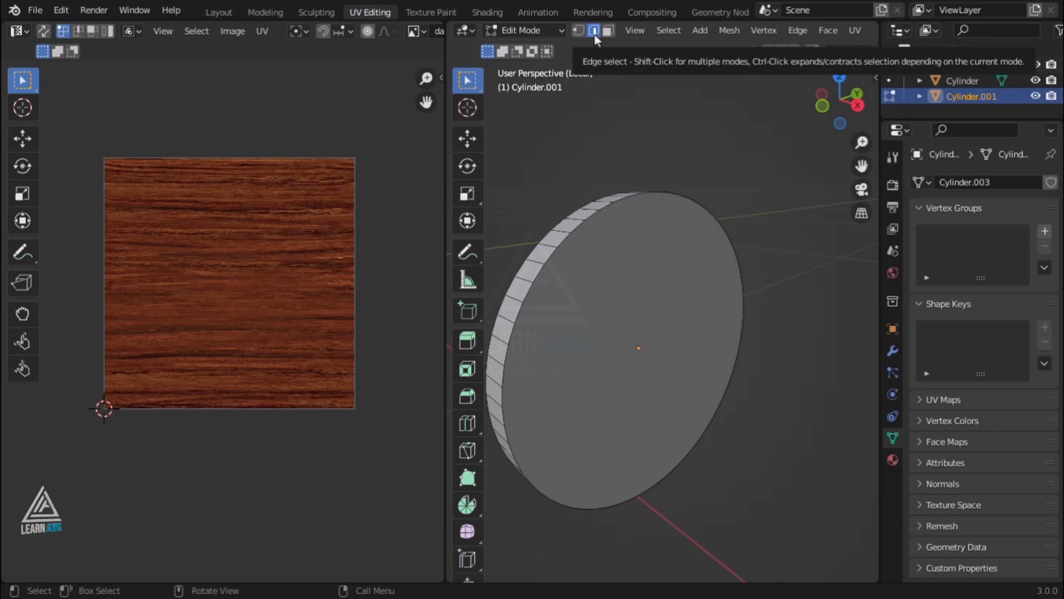
pyautogui.scroll(1, 594, 221)
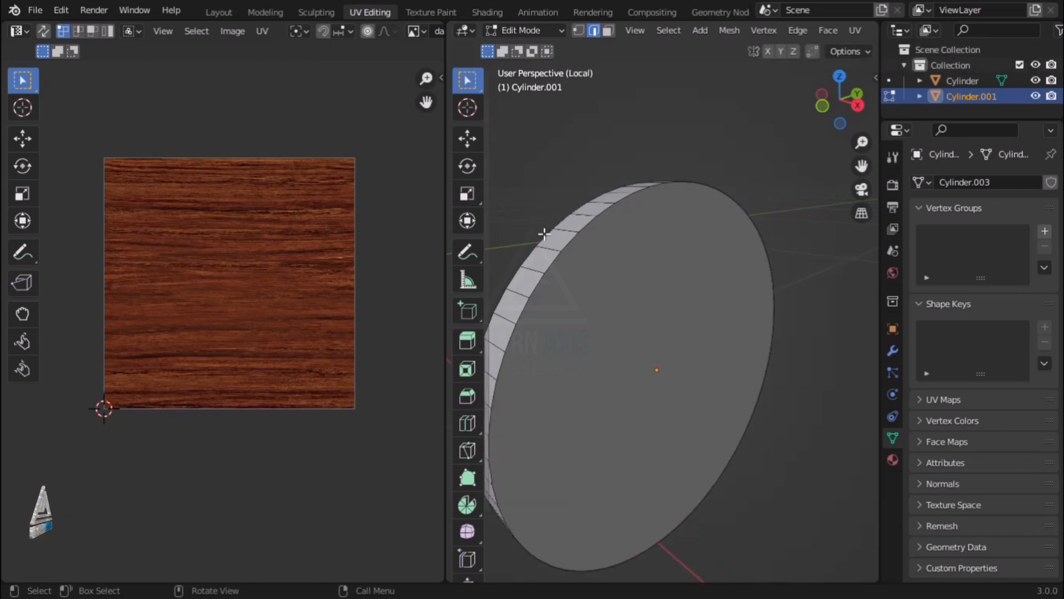
pyautogui.keyDown('alt'); pyautogui.click(587, 225); pyautogui.keyUp('alt')
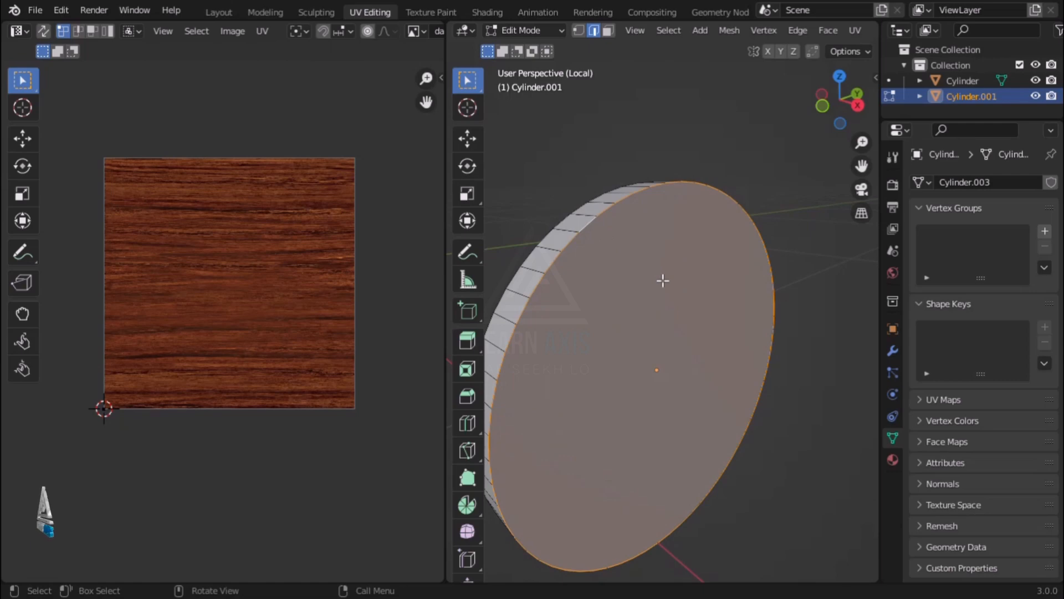
# Mark the selected edge loop around the disc's front cap as a UV seam.
pyautogui.press('u')
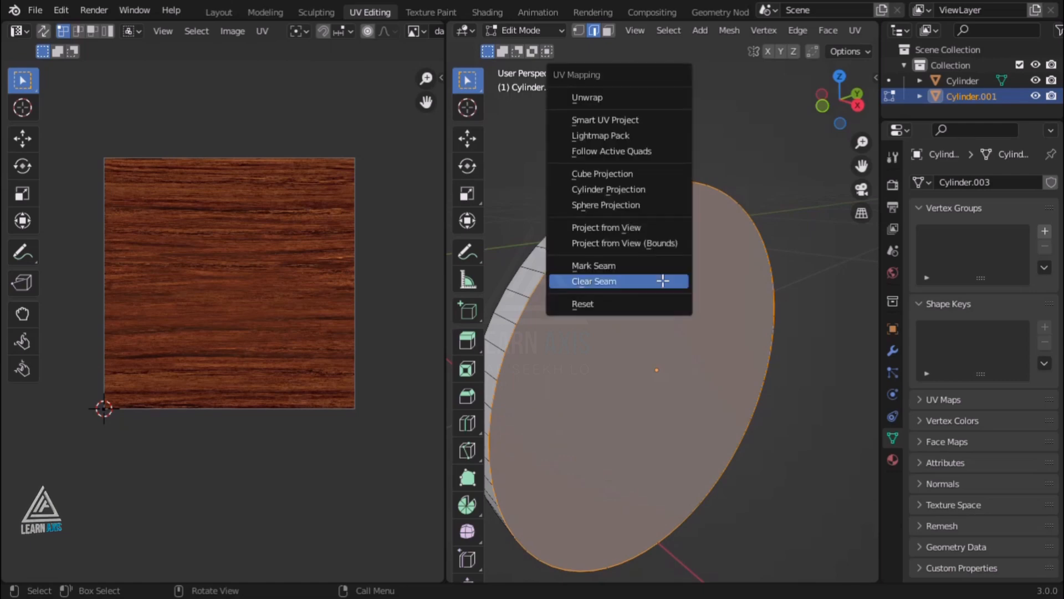
pyautogui.click(597, 271)
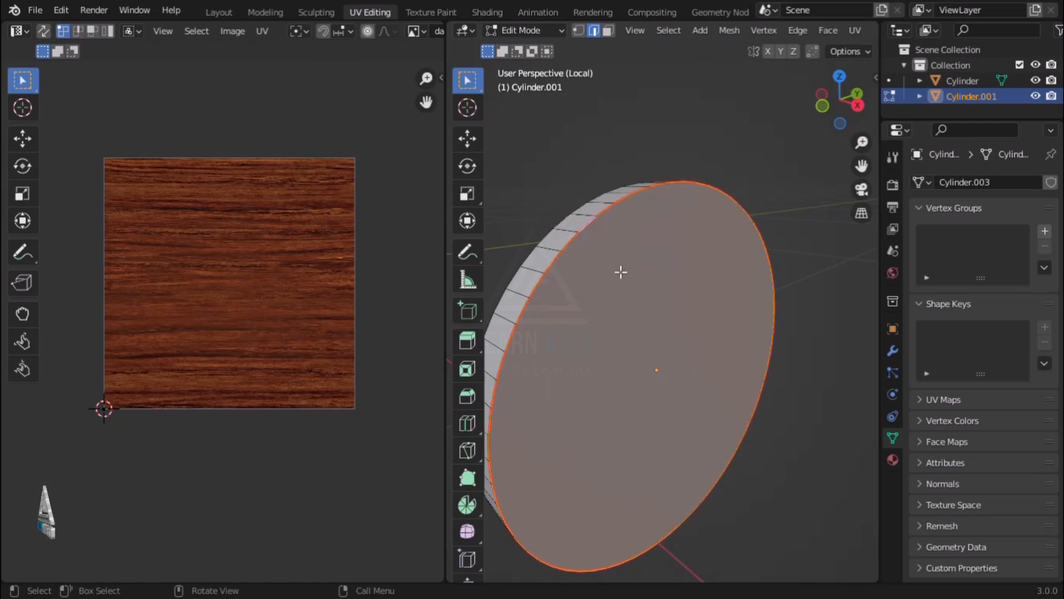
pyautogui.click(807, 408)
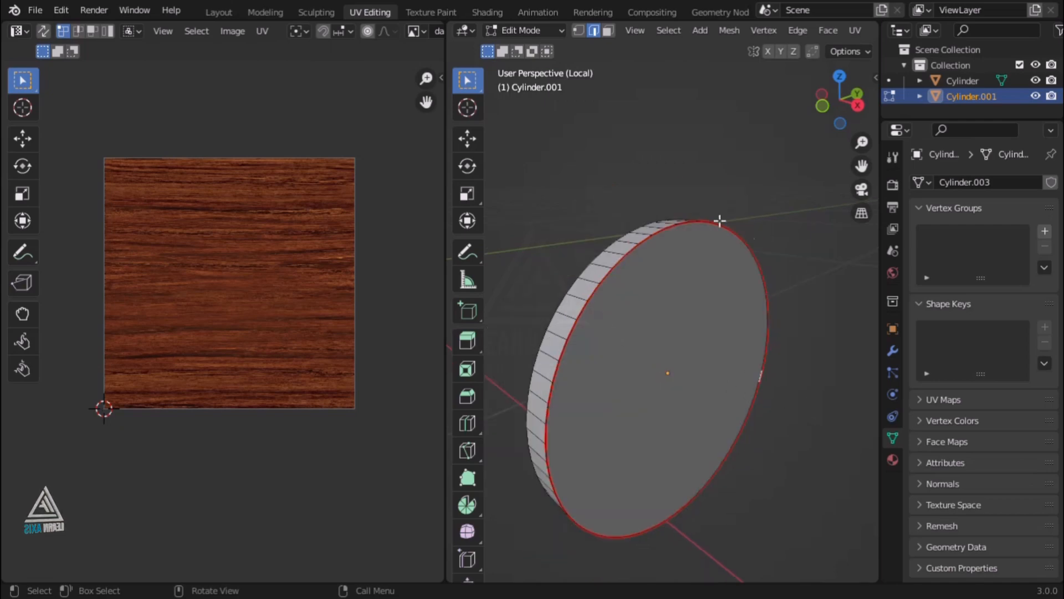
# Mark the edge loop around the disc's opposite cap as a UV seam and clear the selection.
pyautogui.moveTo(632, 430); pyautogui.dragTo(758, 404, button='middle')
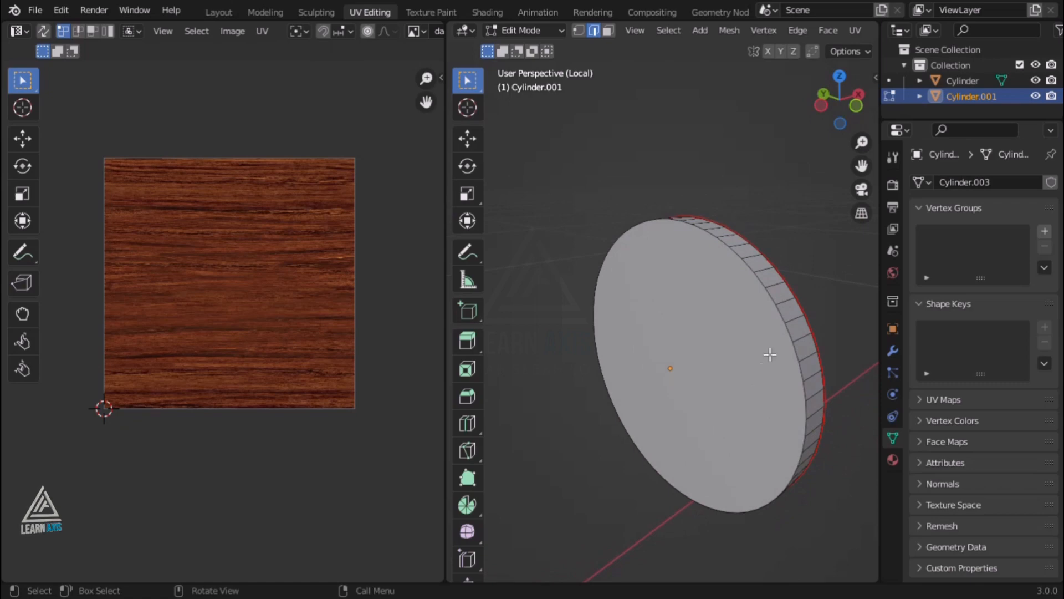
pyautogui.keyDown('alt'); pyautogui.click(770, 300); pyautogui.keyUp('alt')
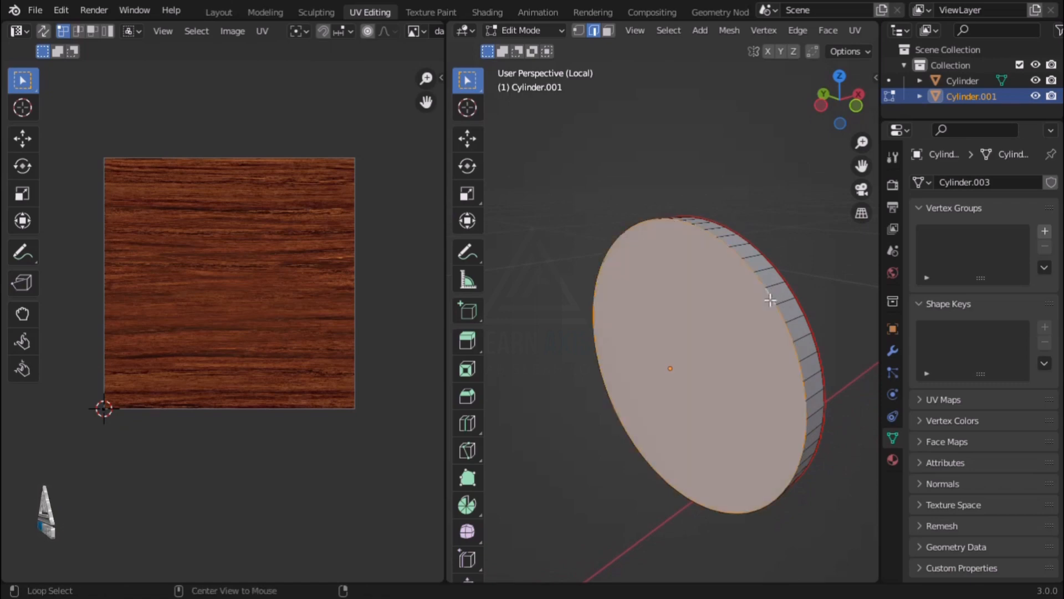
pyautogui.press('u')
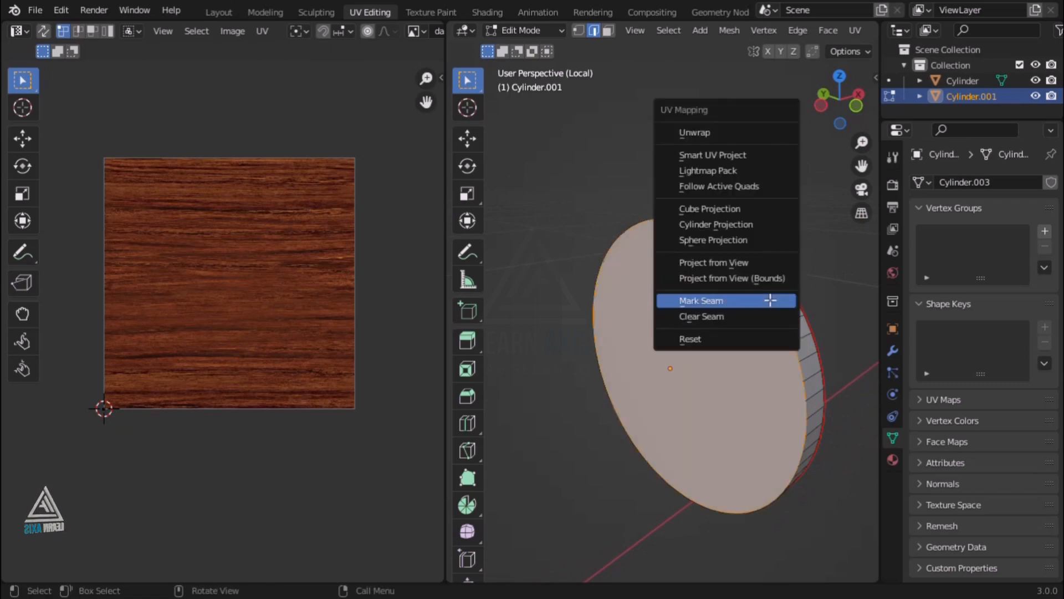
pyautogui.click(771, 300)
pyautogui.hotkey('alt', 'a')
# Unwrap all of the disc's faces in face select mode using the two cap seams.
pyautogui.moveTo(830, 278); pyautogui.dragTo(732, 283, button='middle')
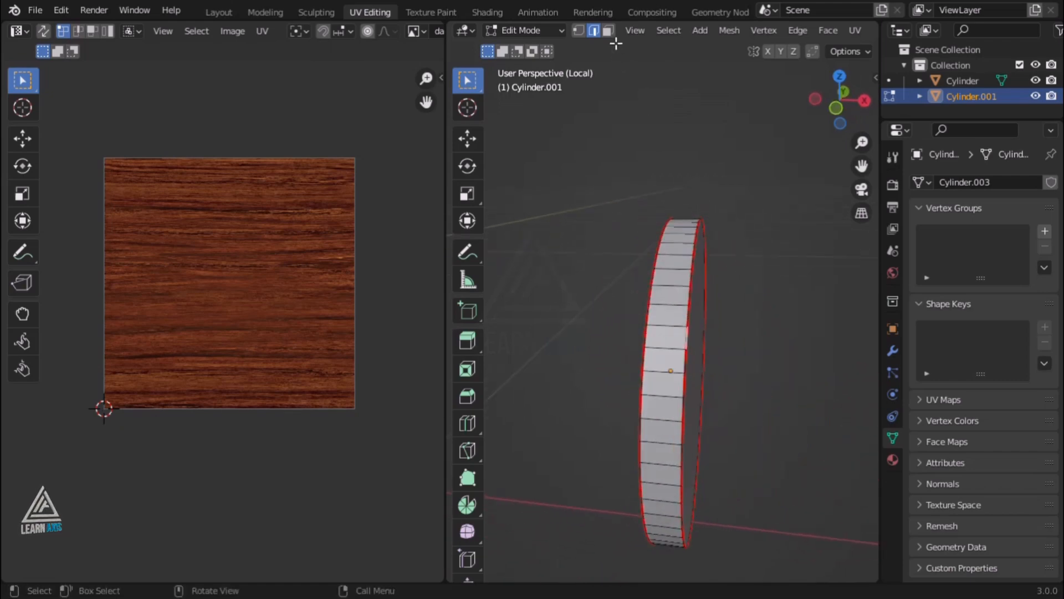
pyautogui.click(609, 34)
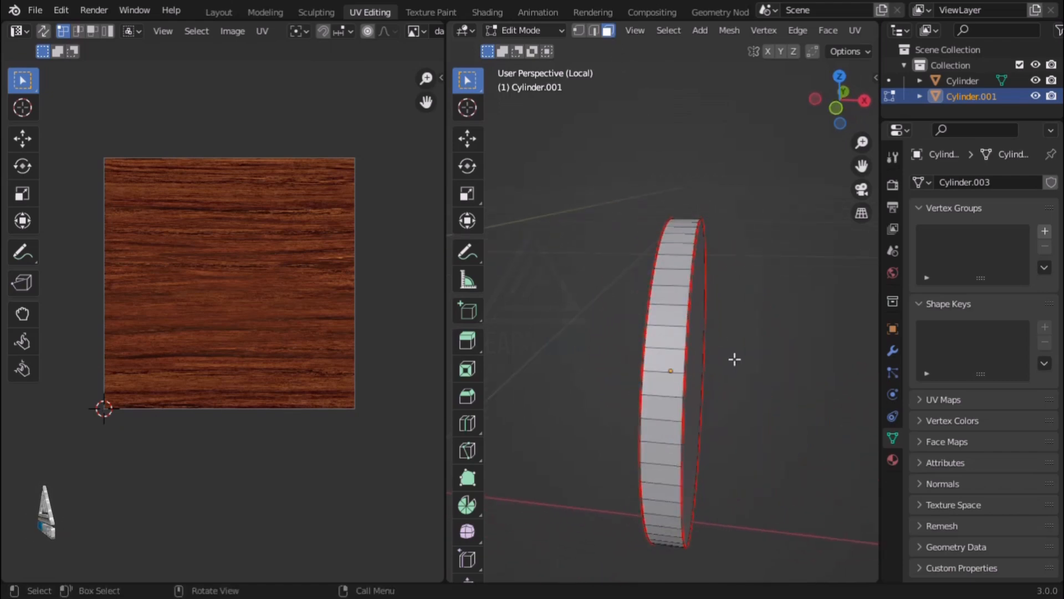
pyautogui.press('a')
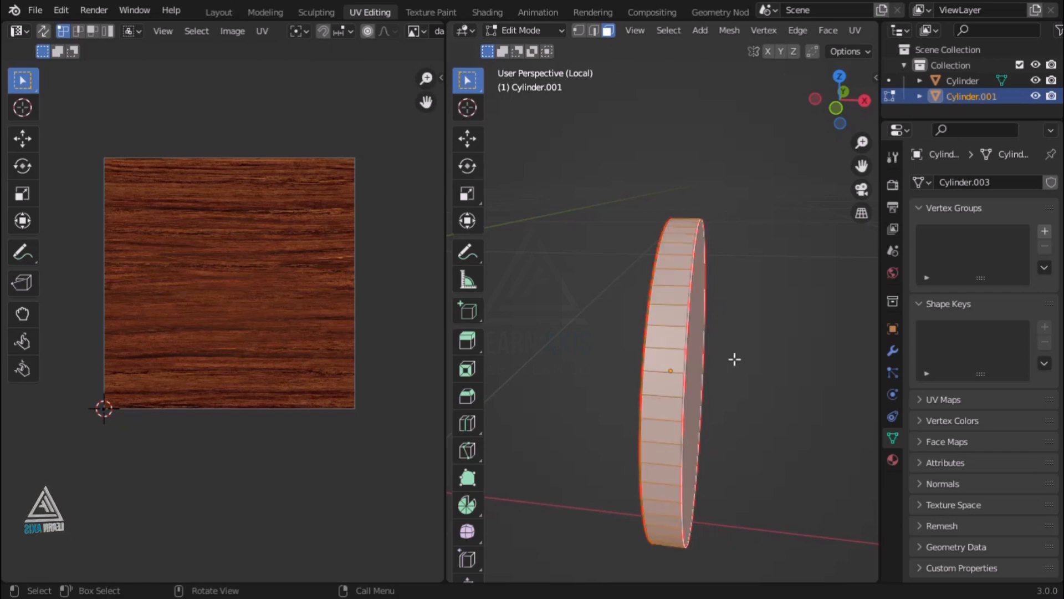
pyautogui.press('u')
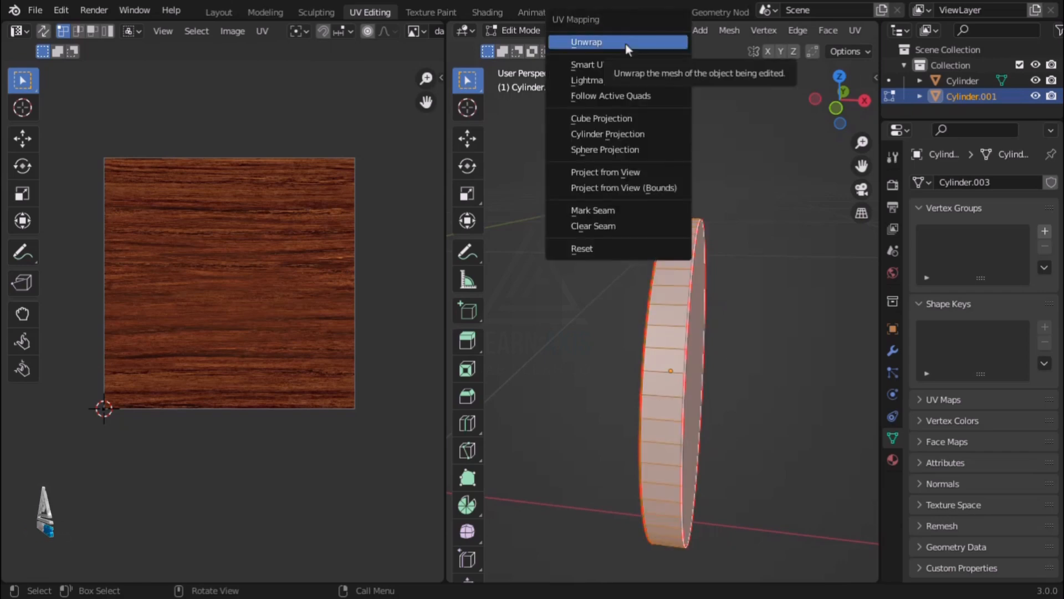
pyautogui.click(625, 42)
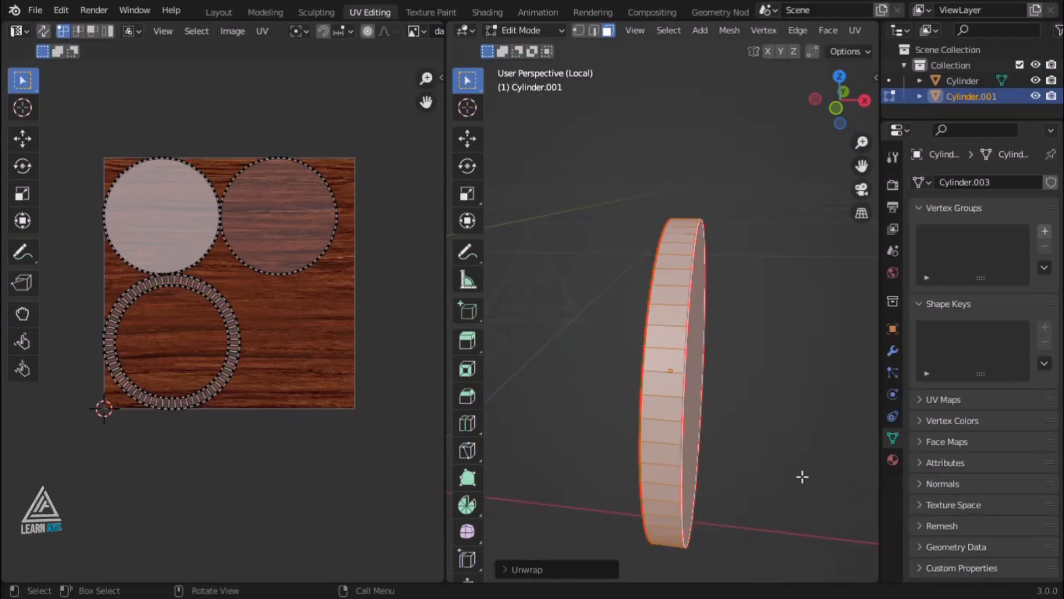
# Select each cap, the rim loop and single rim faces to examine which UV island each one belongs to.
pyautogui.click(800, 475)
pyautogui.click(696, 397)
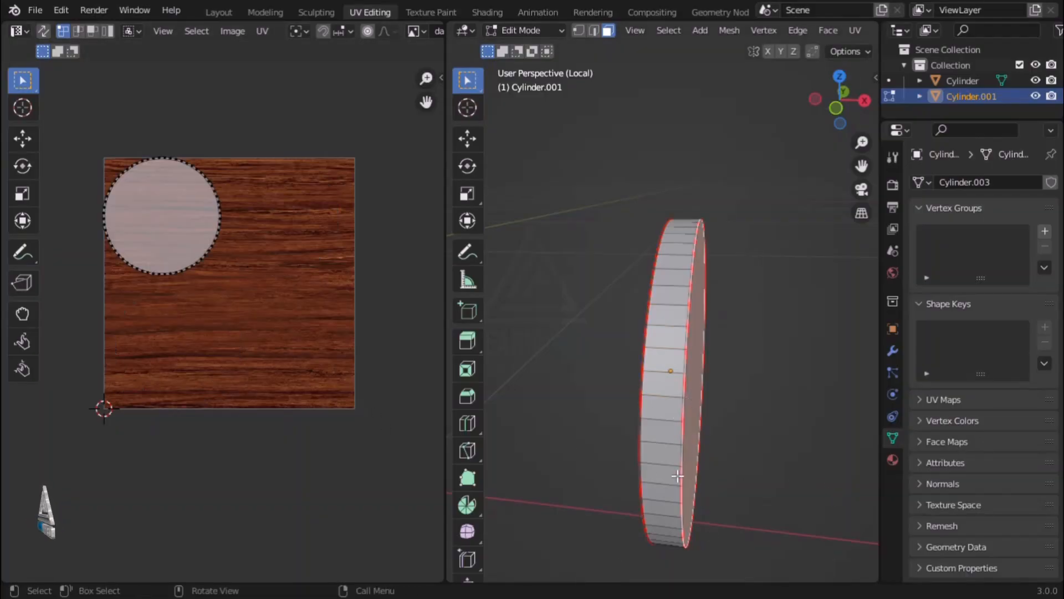
pyautogui.moveTo(677, 476); pyautogui.dragTo(732, 409, button='middle')
pyautogui.click(733, 401)
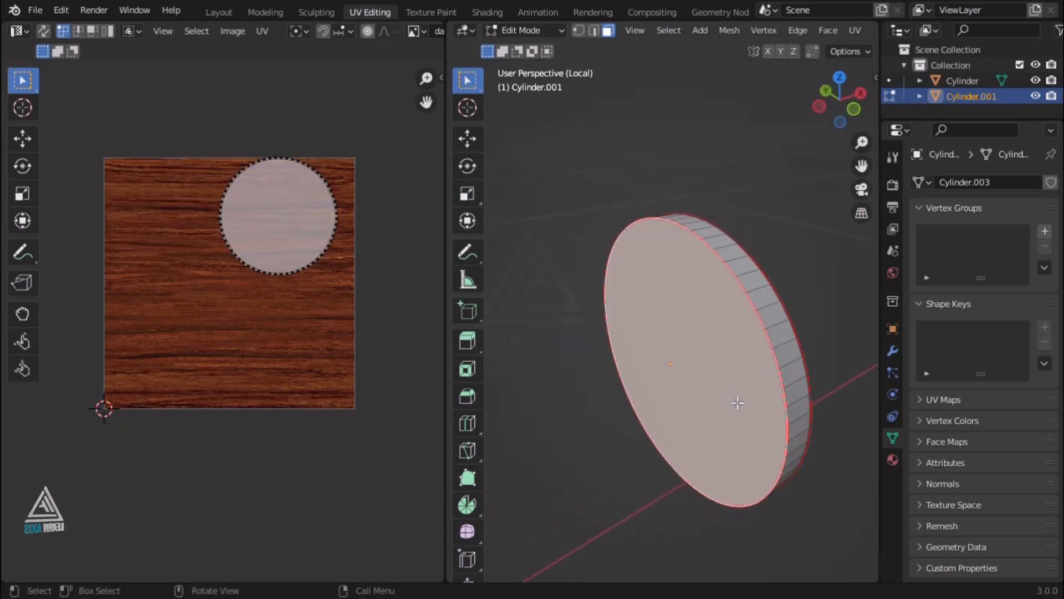
pyautogui.moveTo(798, 434); pyautogui.dragTo(701, 358, button='middle')
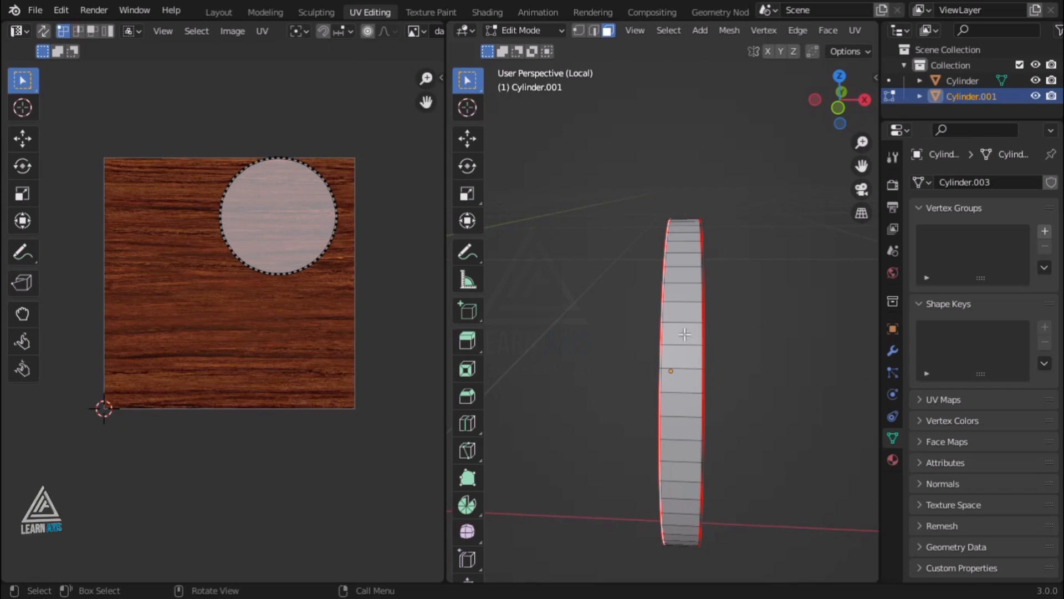
pyautogui.click(685, 334)
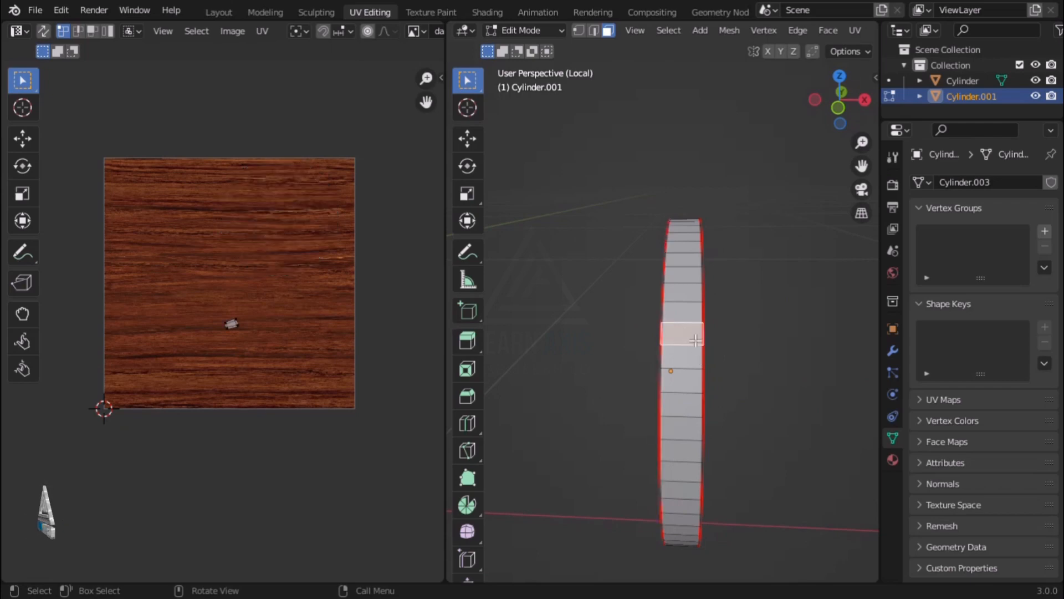
pyautogui.keyDown('alt'); pyautogui.click(685, 316); pyautogui.keyUp('alt')
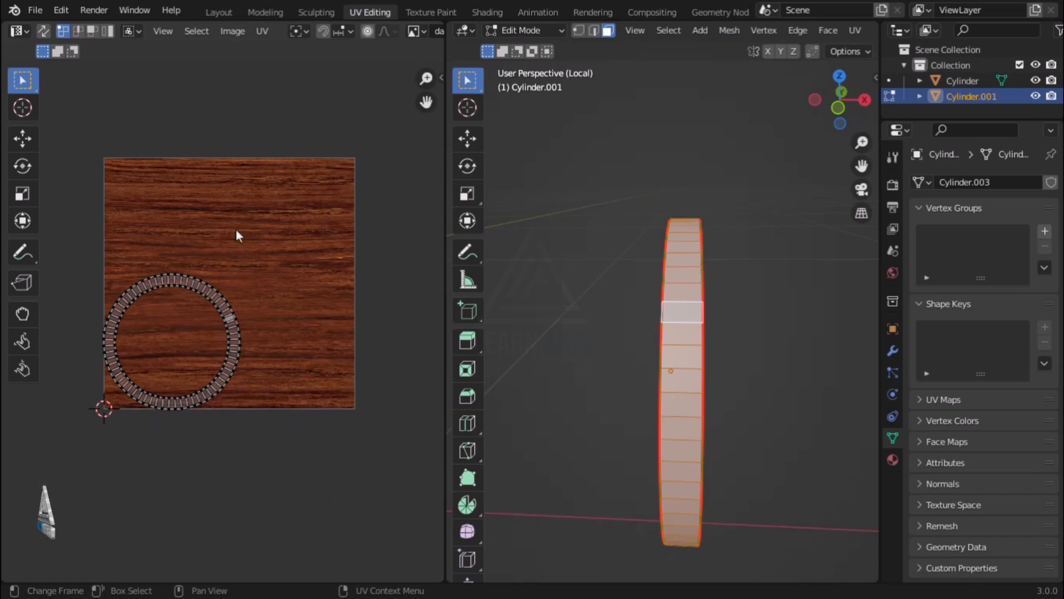
pyautogui.click(681, 312)
pyautogui.click(682, 357)
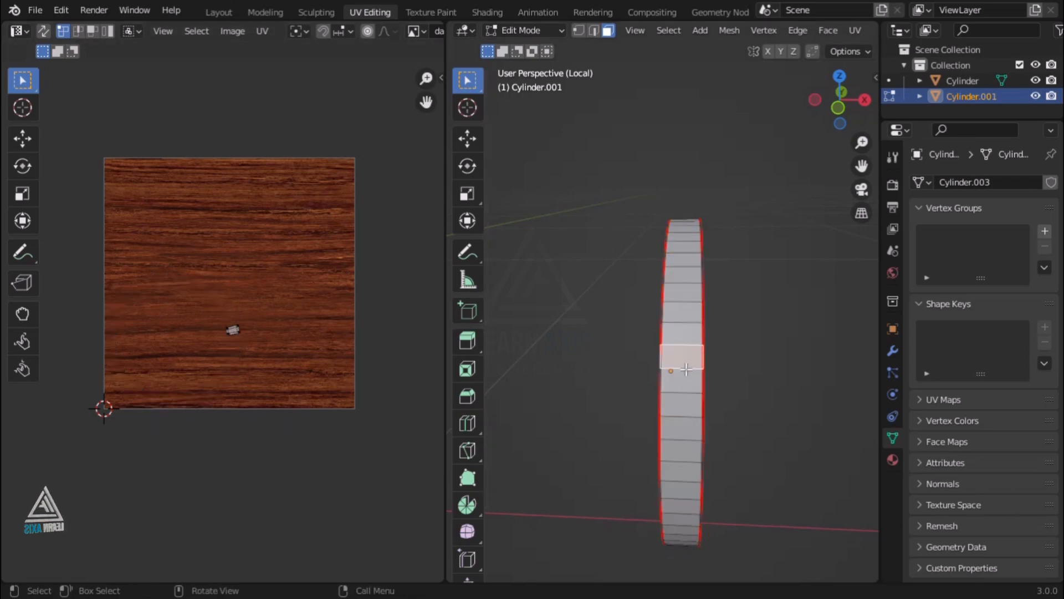
pyautogui.click(688, 382)
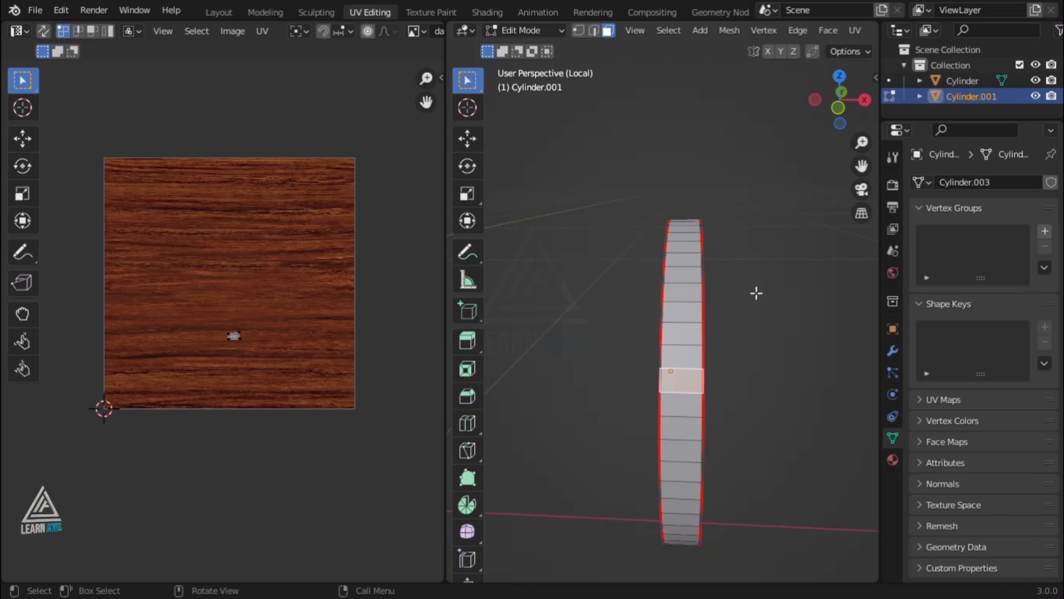
# Mark one crosswise edge on the upper part of the disc's rim as a UV seam in edge select mode.
pyautogui.moveTo(755, 292); pyautogui.dragTo(750, 390, button='middle')
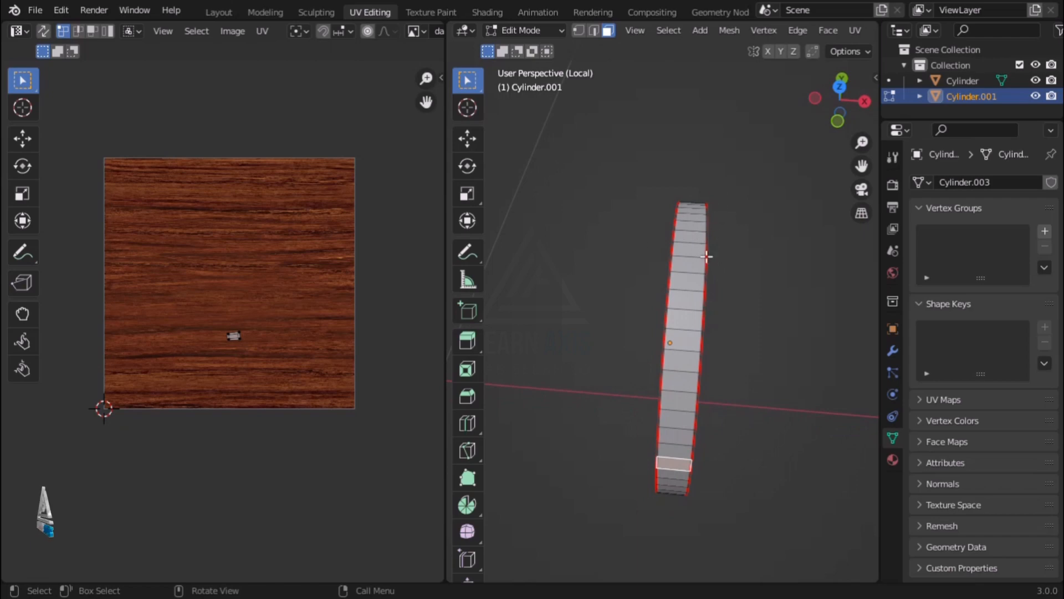
pyautogui.click(593, 31)
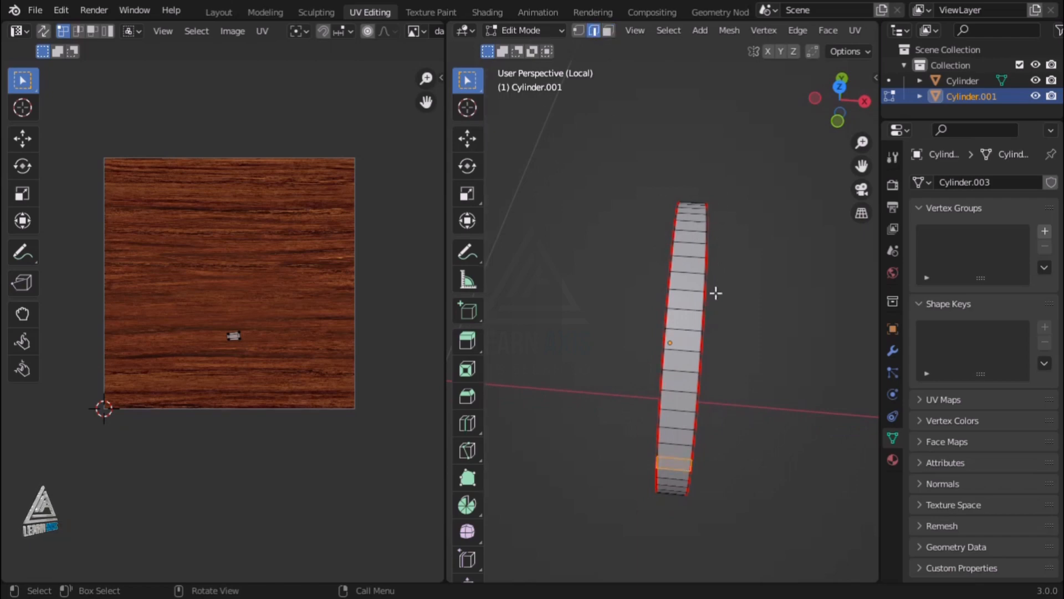
pyautogui.click(692, 256)
pyautogui.press('u')
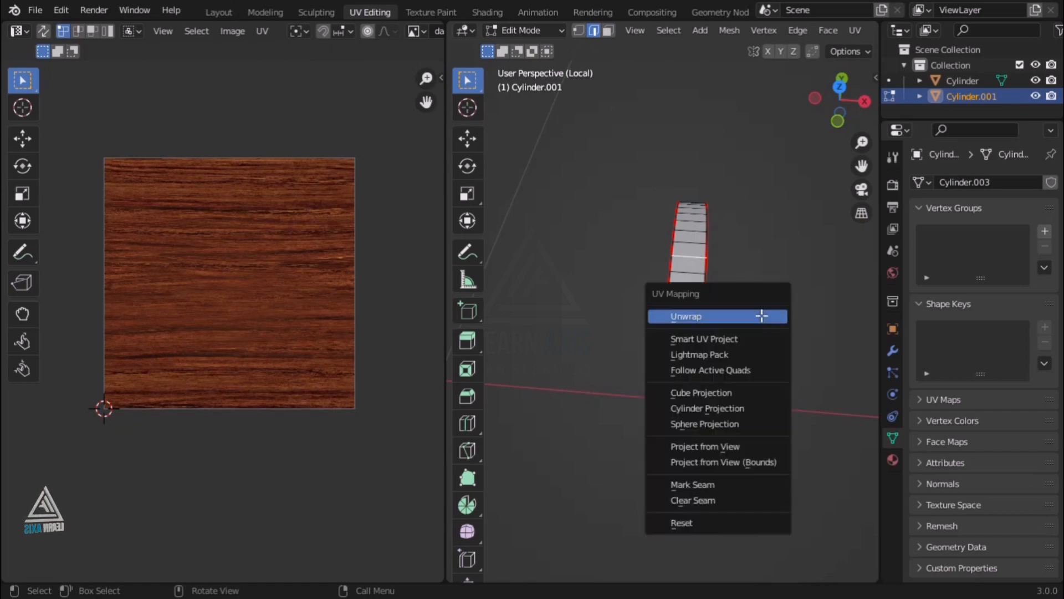
pyautogui.click(685, 485)
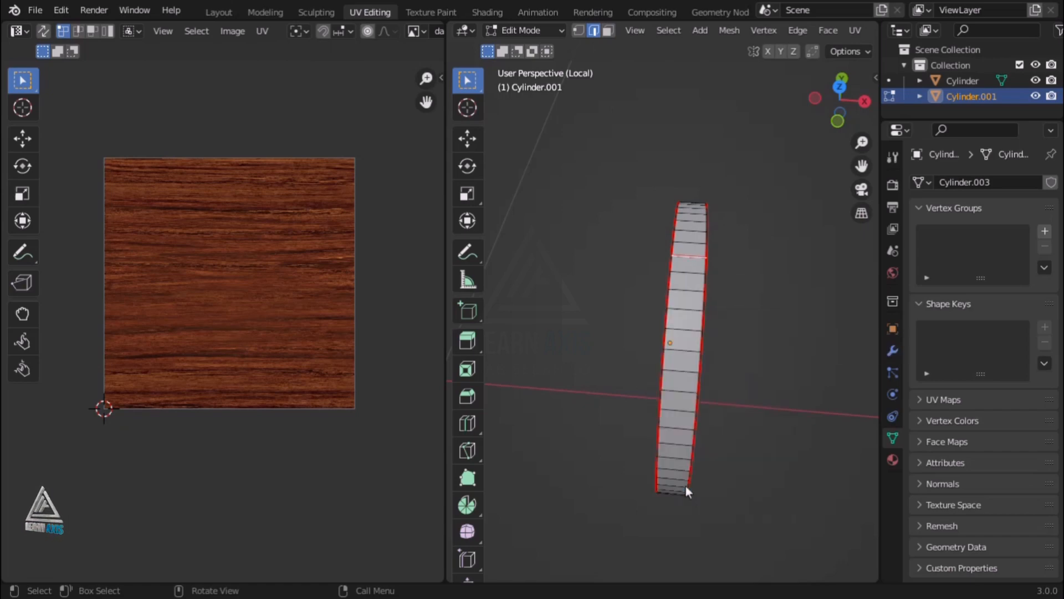
# Unwrap all of the disc's faces again with the added rim seam.
pyautogui.click(609, 33)
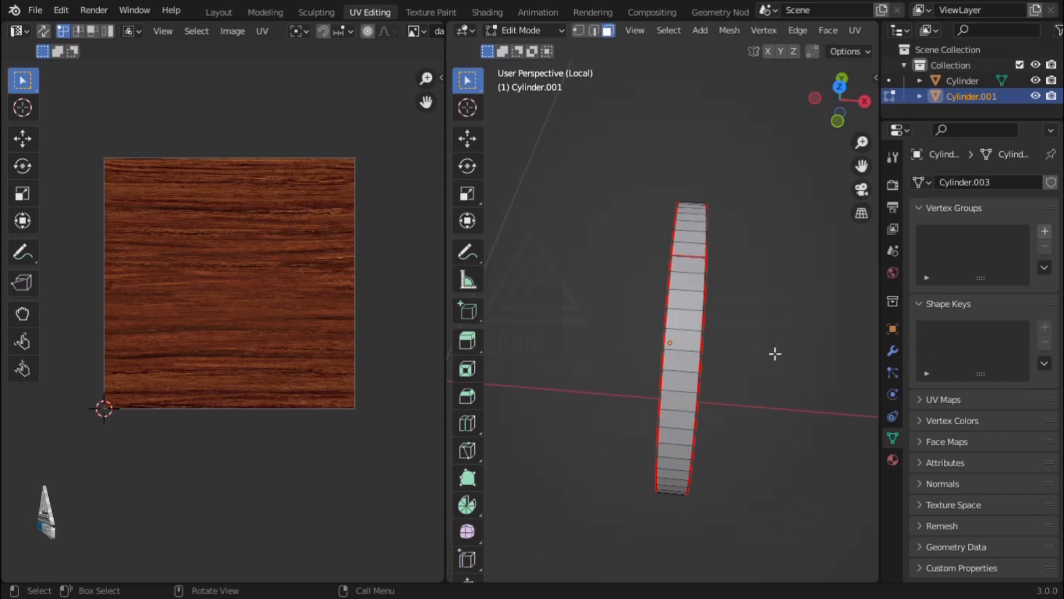
pyautogui.press('a')
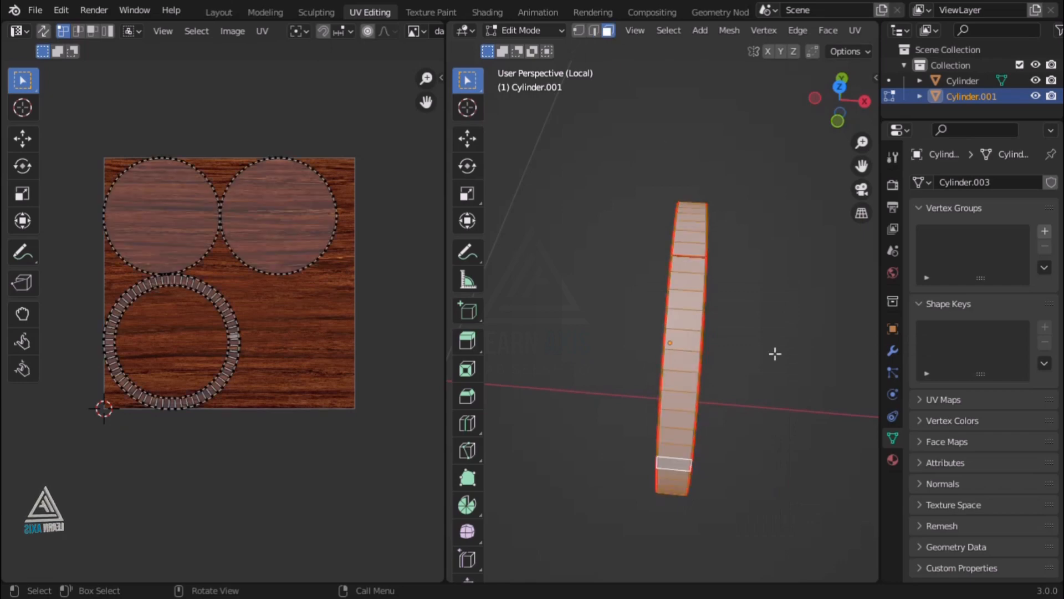
pyautogui.press('u')
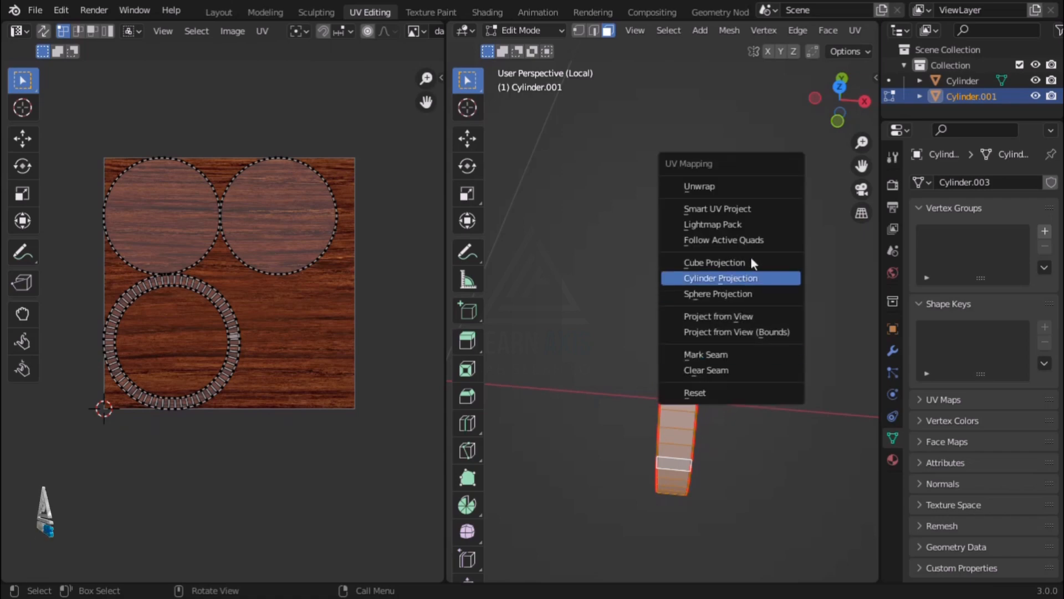
pyautogui.click(725, 185)
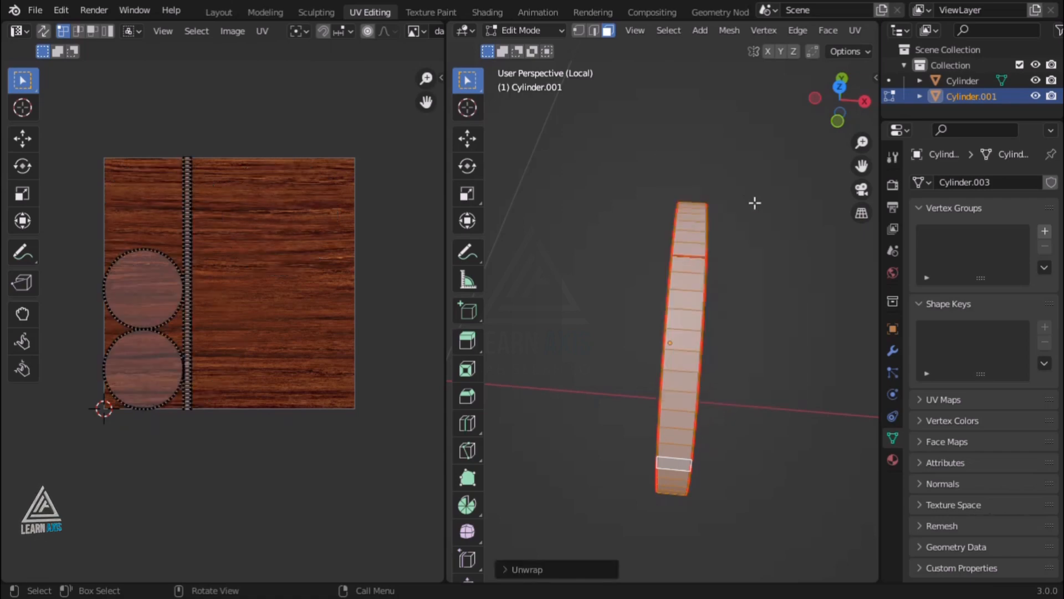
# Select neighbouring rim faces below the crosswise seam to examine their positions in the UV layout.
pyautogui.scroll(2, 129, 304)
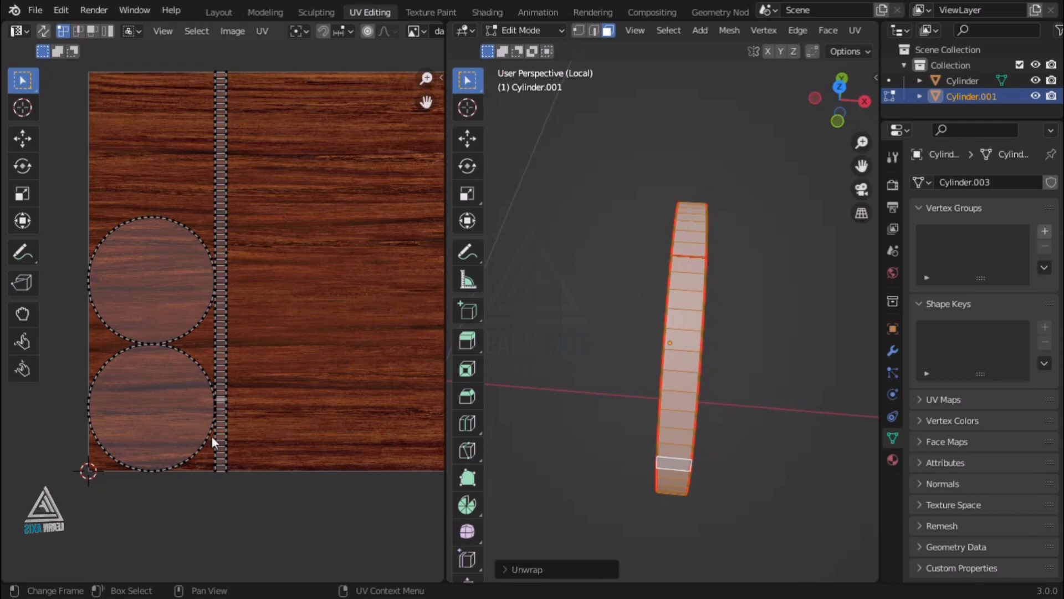
pyautogui.click(686, 299)
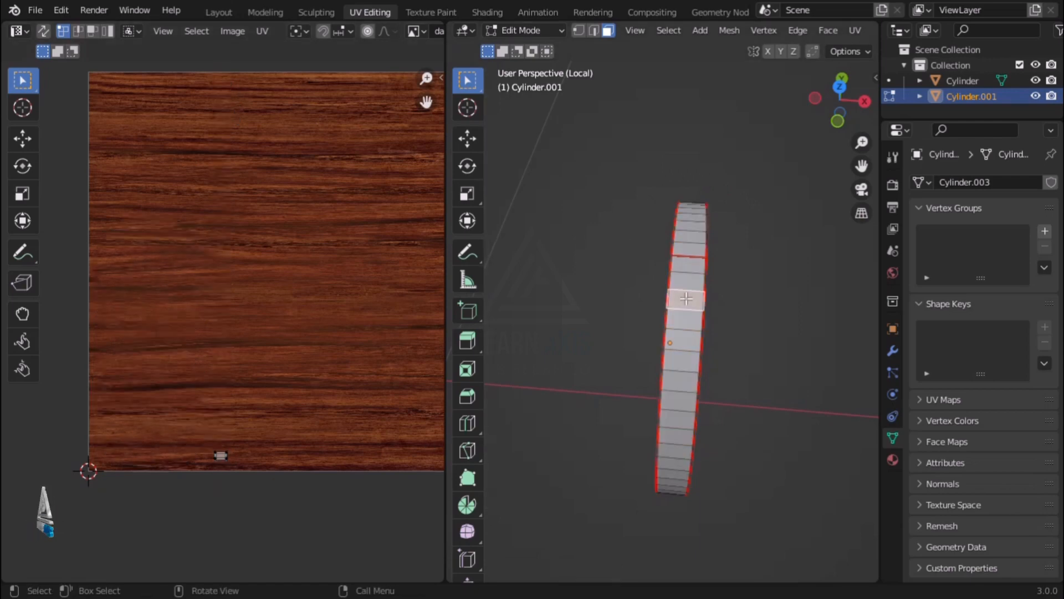
pyautogui.click(683, 319)
pyautogui.click(682, 340)
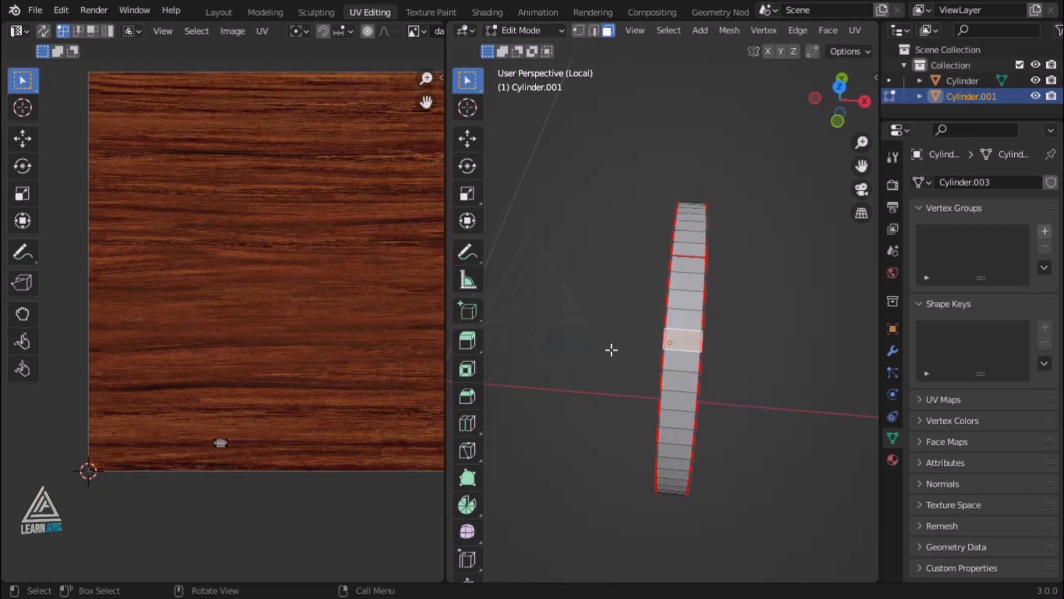
# Turn on UV sync selection and check where rim faces on both sides of the crosswise seam lie in the UV strip.
pyautogui.click(44, 30)
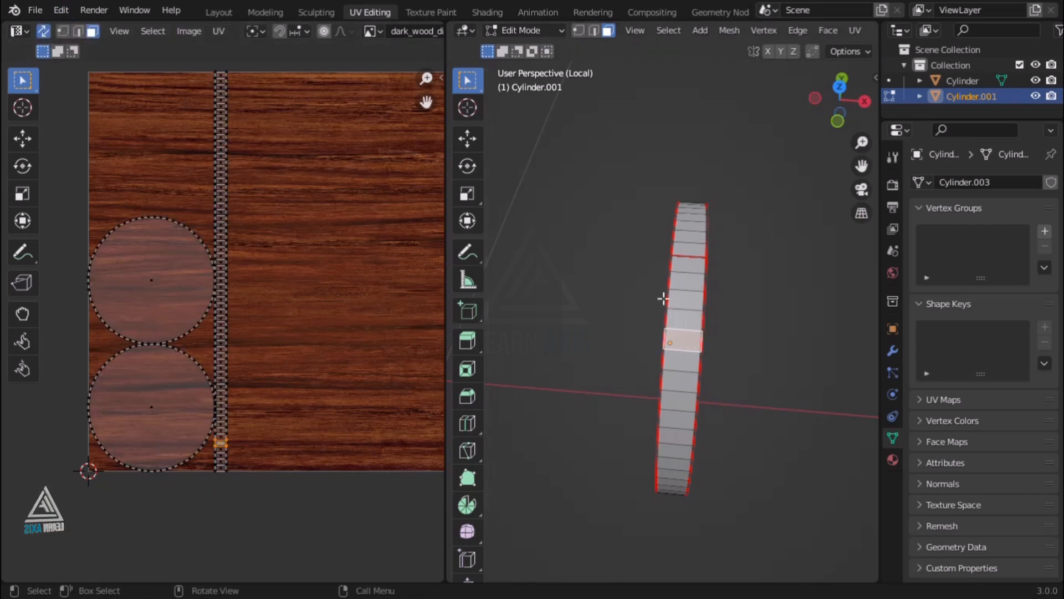
pyautogui.click(684, 325)
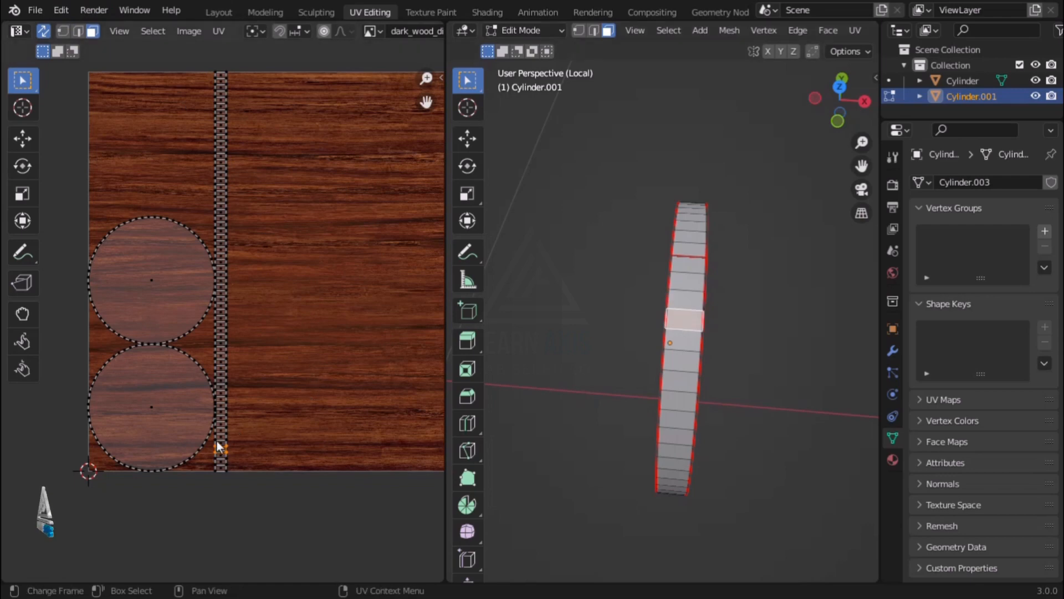
pyautogui.click(694, 244)
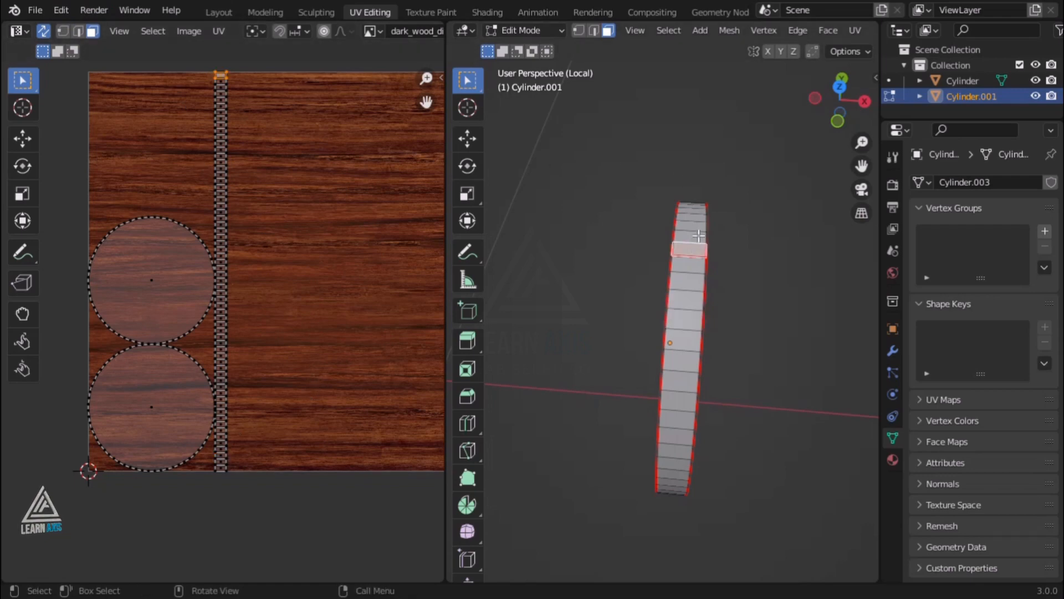
pyautogui.click(700, 233)
pyautogui.click(707, 216)
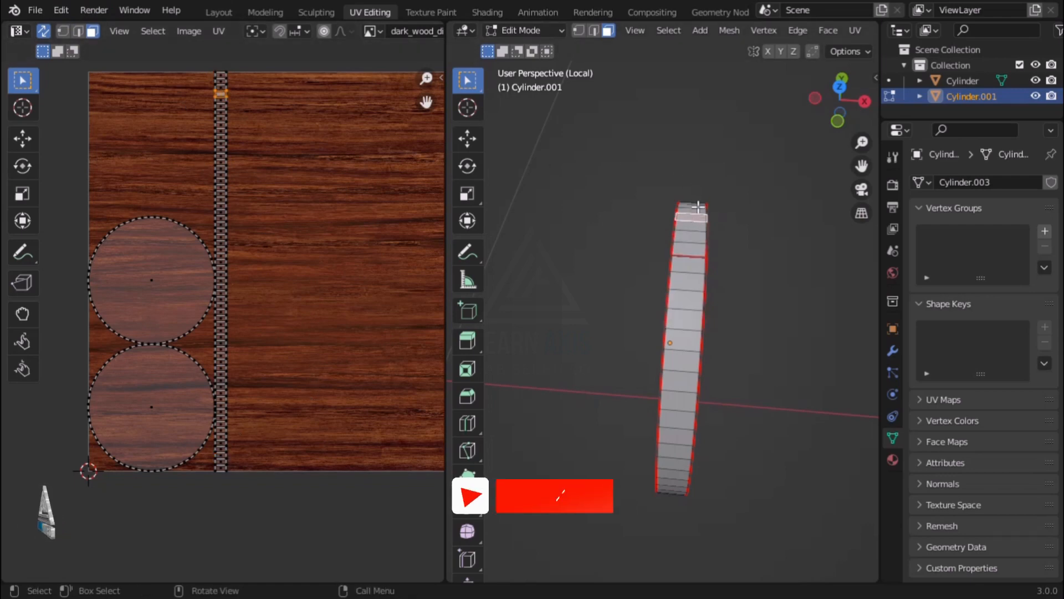
pyautogui.click(700, 210)
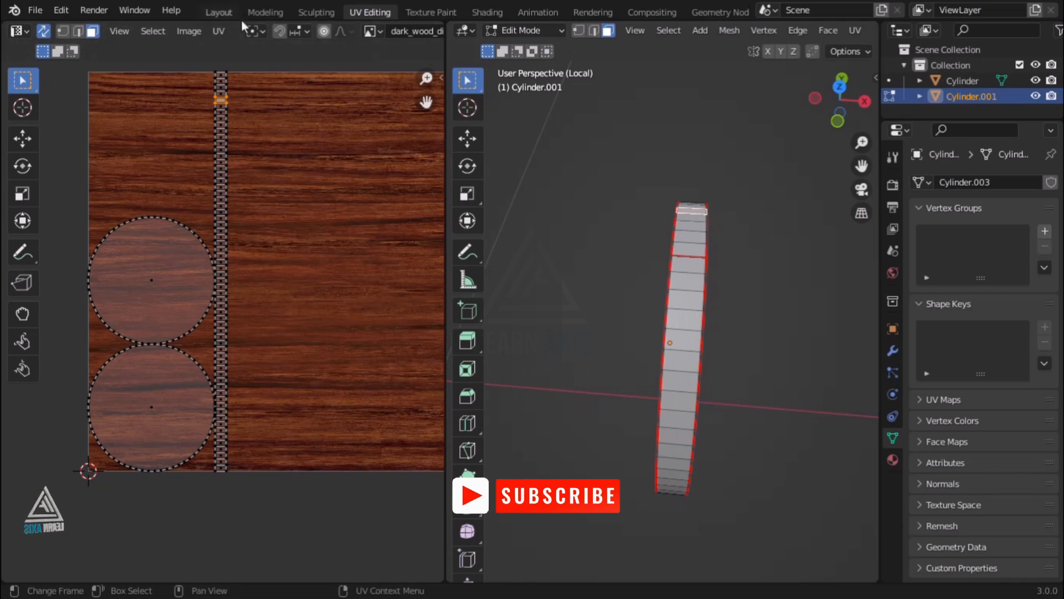
# Switch to the Layout workspace and examine the wood texture on the disc up close.
pyautogui.click(222, 13)
pyautogui.click(735, 415)
pyautogui.scroll(6, 706, 333)
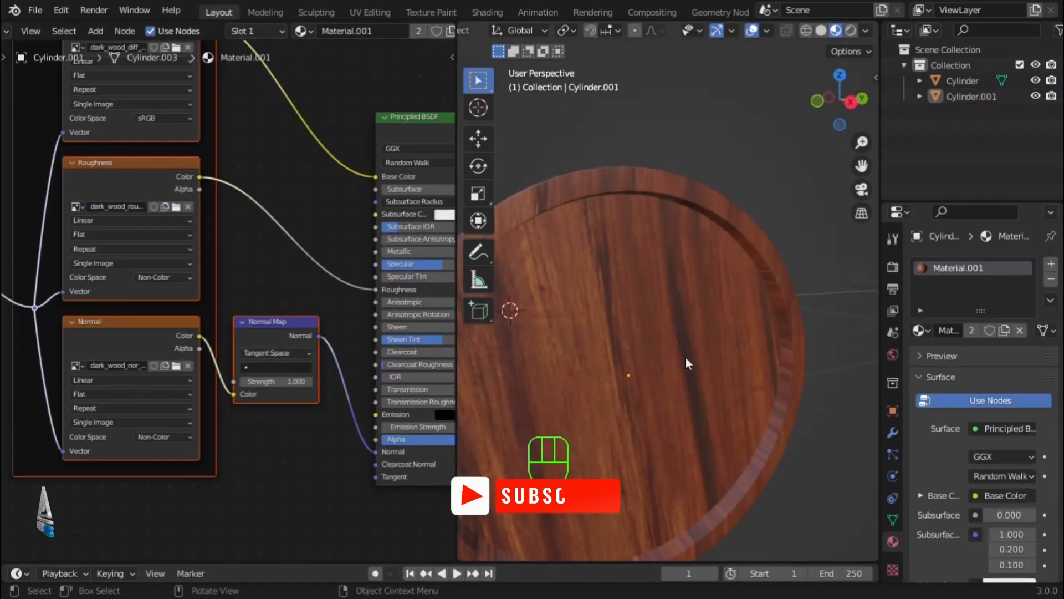
# Select the long flute cylinder and bring up its UV layout in the UV Editing workspace.
pyautogui.moveTo(679, 361); pyautogui.dragTo(735, 404, button='middle')
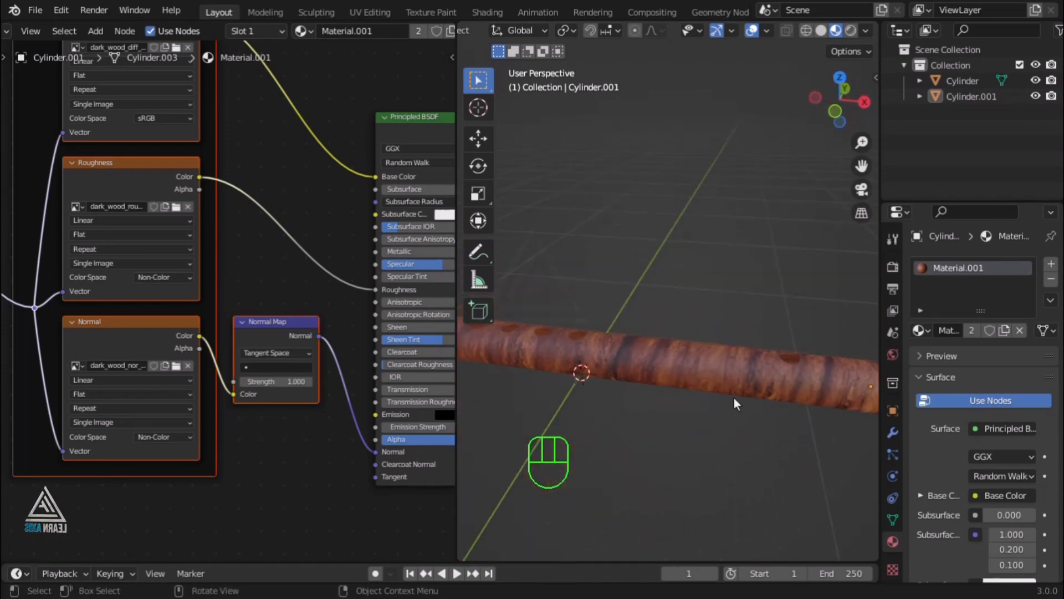
pyautogui.click(704, 375)
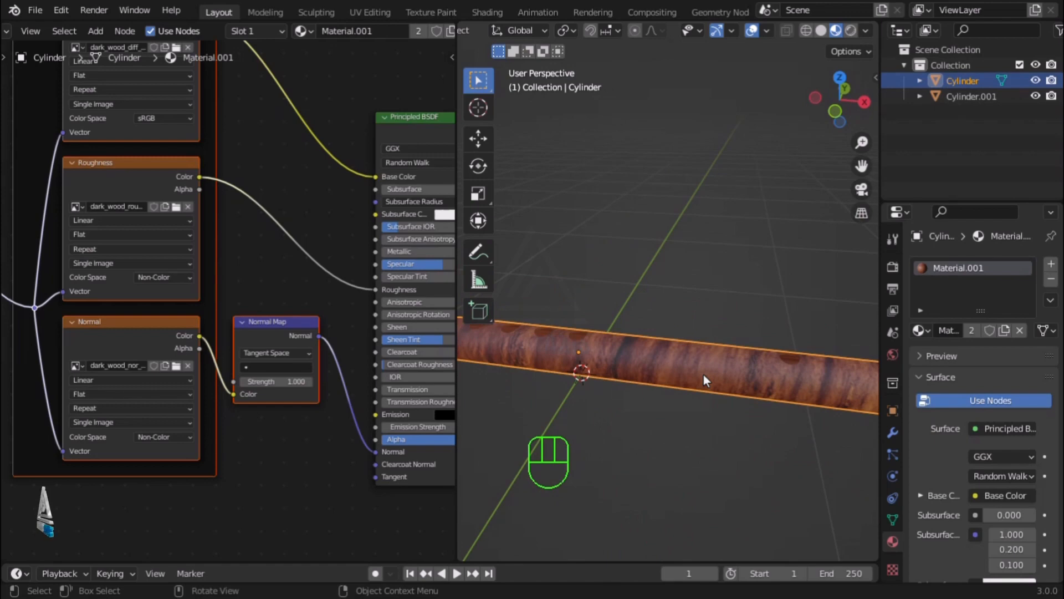
pyautogui.click(363, 11)
pyautogui.scroll(-3, 125, 247)
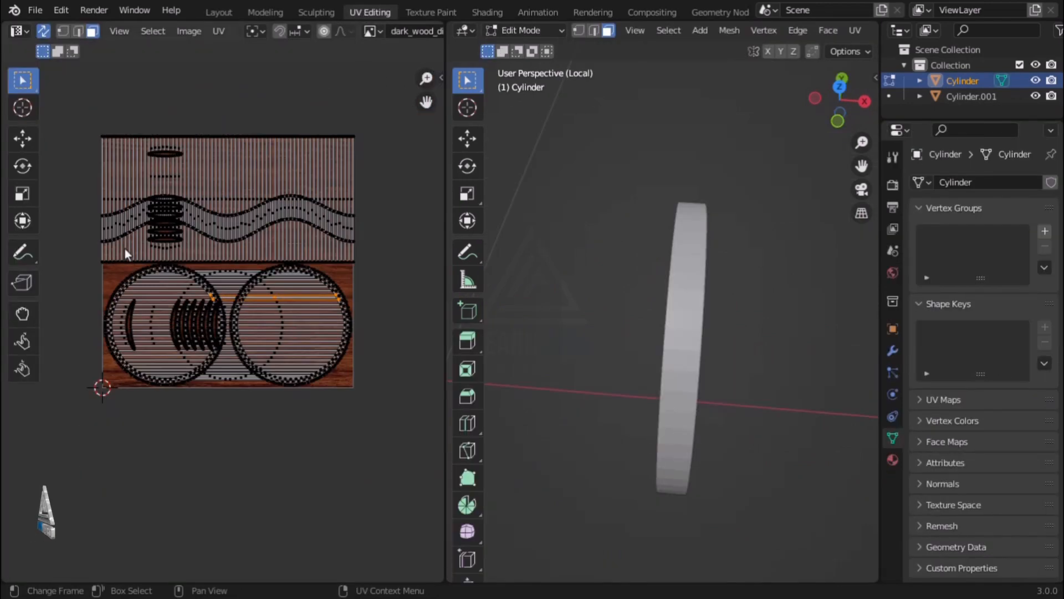
pyautogui.scroll(2, 124, 247)
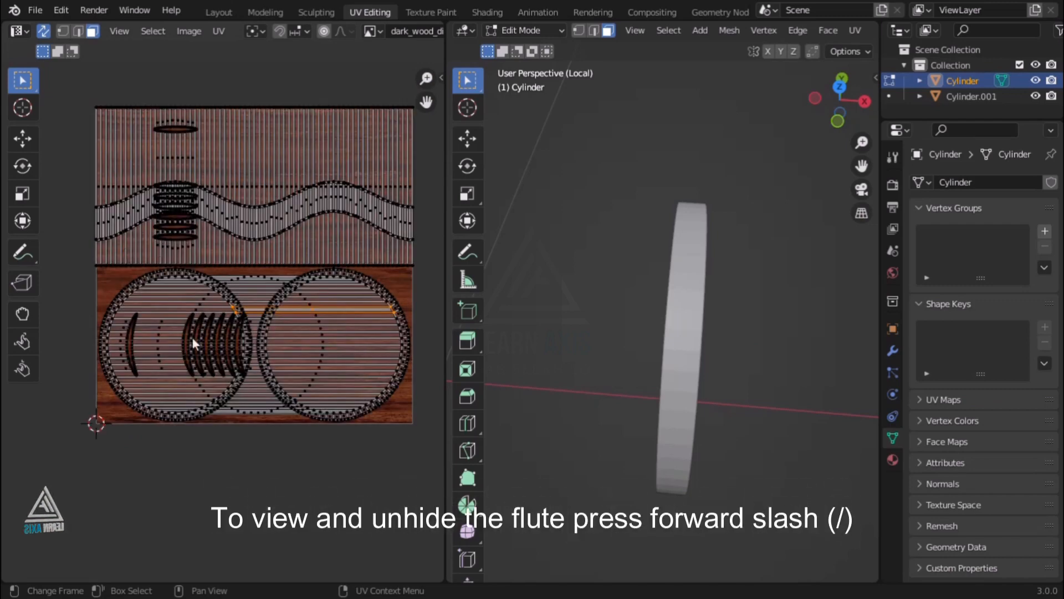
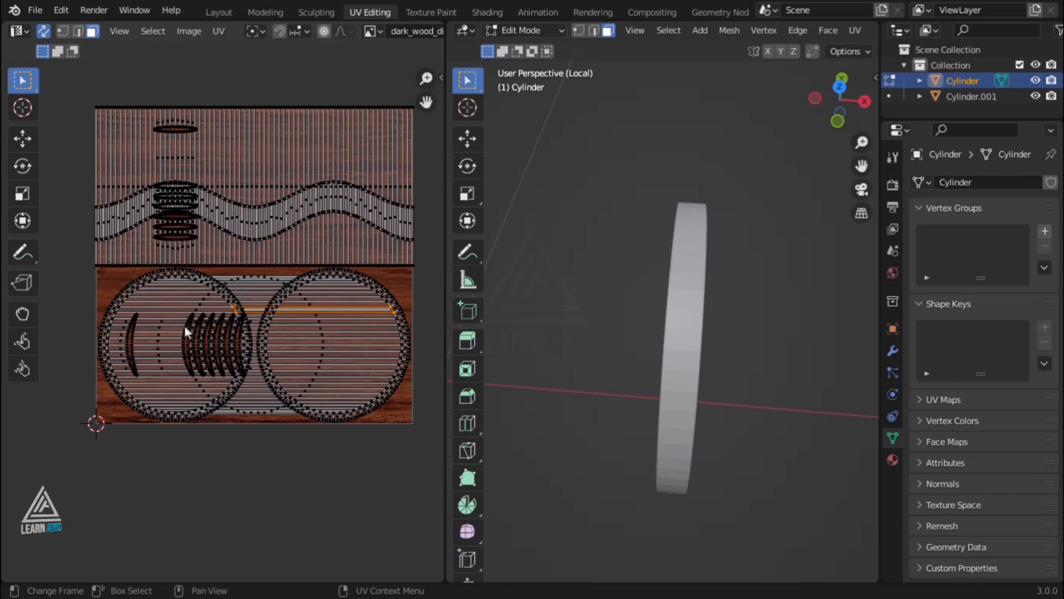
# Select all of the flute's UVs and rotate them by 90 degrees.
pyautogui.press('a')
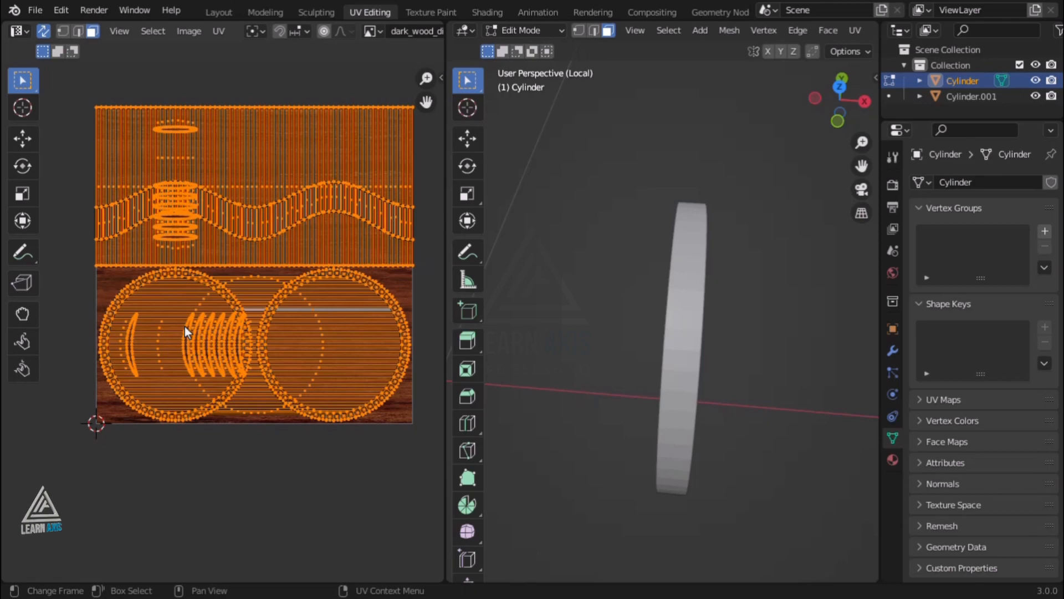
pyautogui.press('r')
pyautogui.press('z')
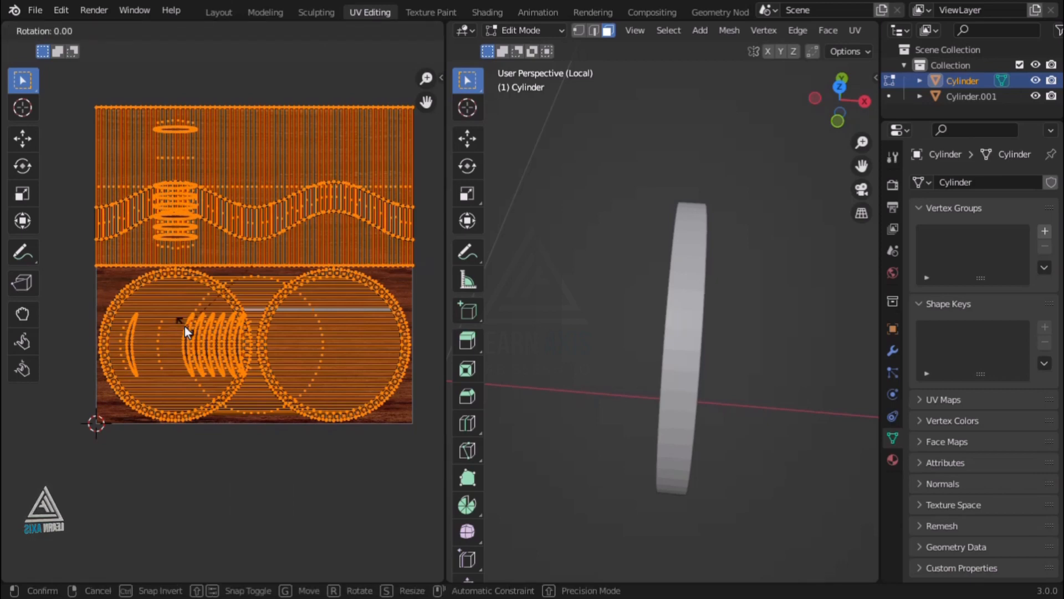
pyautogui.write('90')
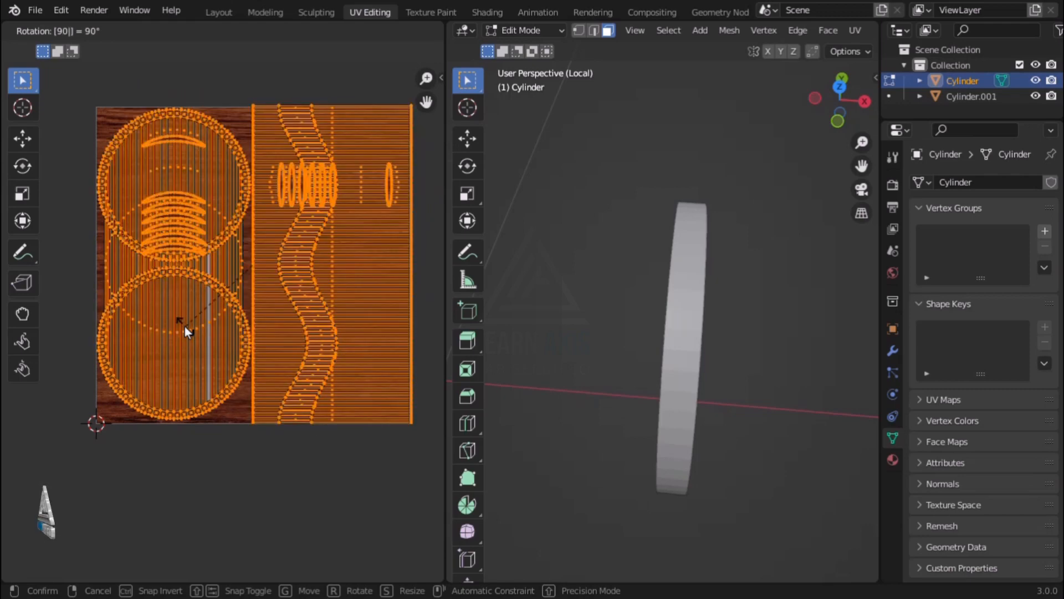
pyautogui.press('Return')
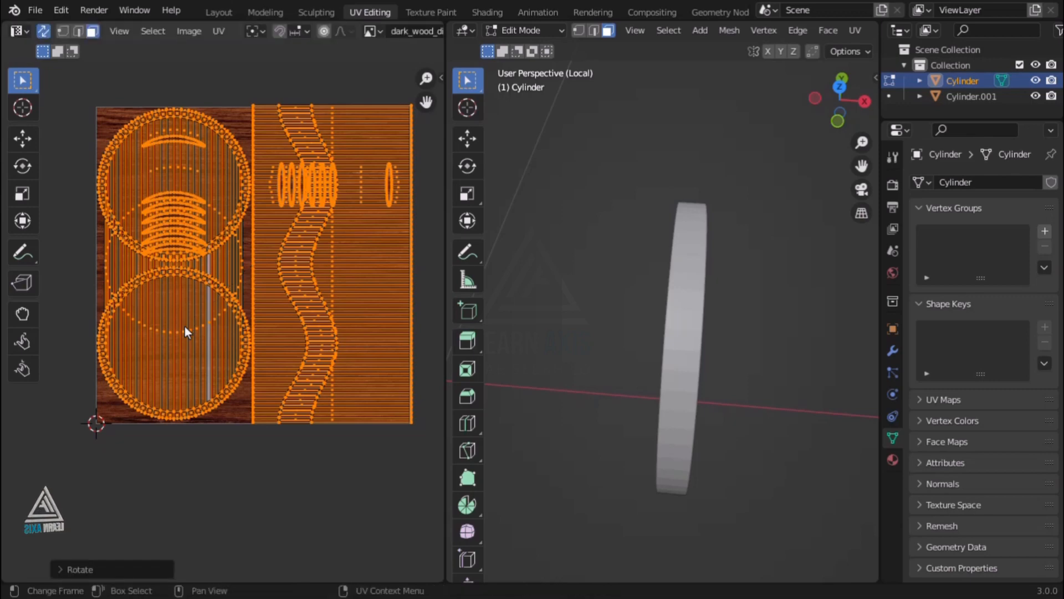
# Switch back to the Layout workspace and examine the wood grain direction on the flute up close.
pyautogui.click(230, 14)
pyautogui.scroll(-2, 619, 370)
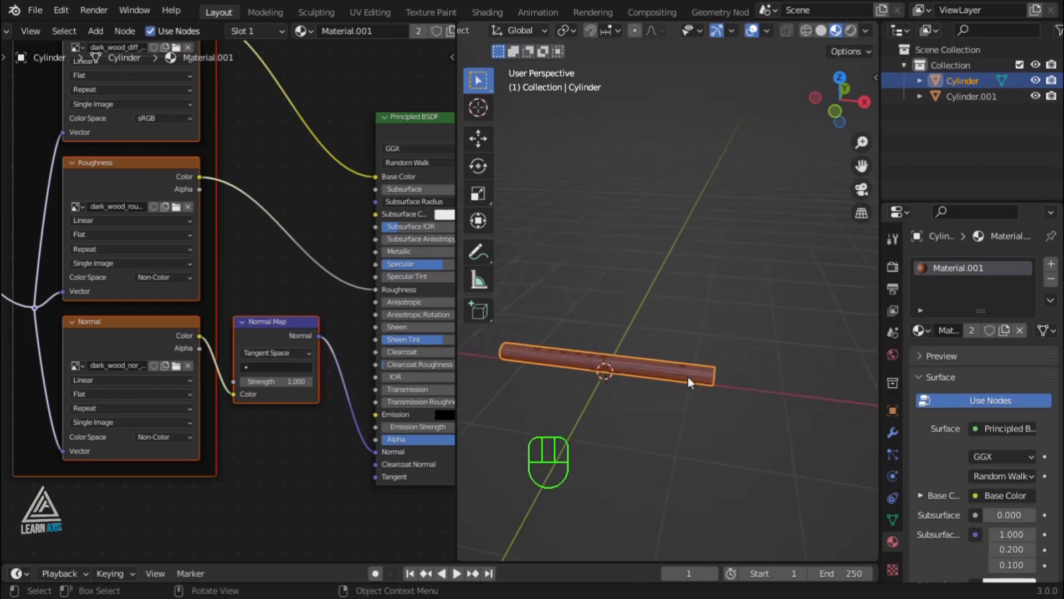
pyautogui.scroll(4, 688, 377)
pyautogui.scroll(8, 743, 385)
pyautogui.moveTo(666, 410); pyautogui.dragTo(726, 408, button='middle')
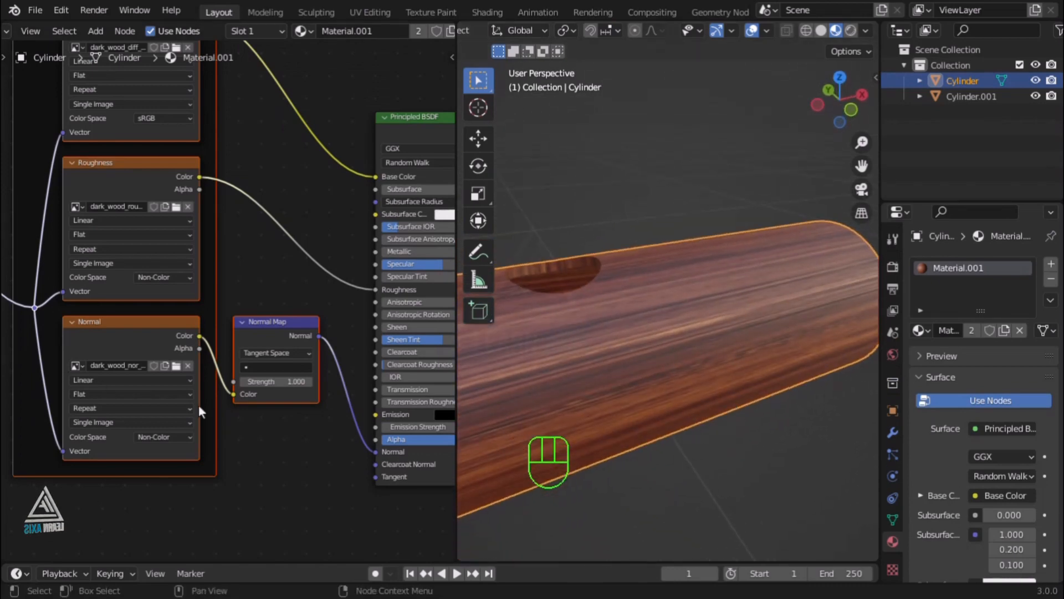
# Set the Mapping node's X, Y and Z scale to -5 in the wood material.
pyautogui.scroll(-5, 335, 444)
pyautogui.scroll(7, 149, 367)
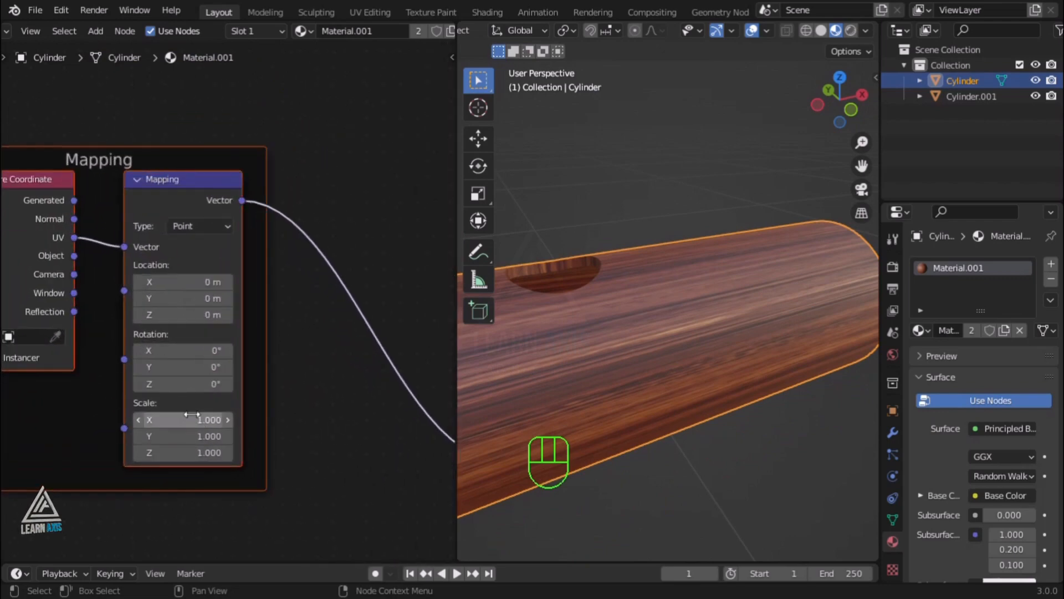
pyautogui.moveTo(192, 418); pyautogui.dragTo(192, 453)
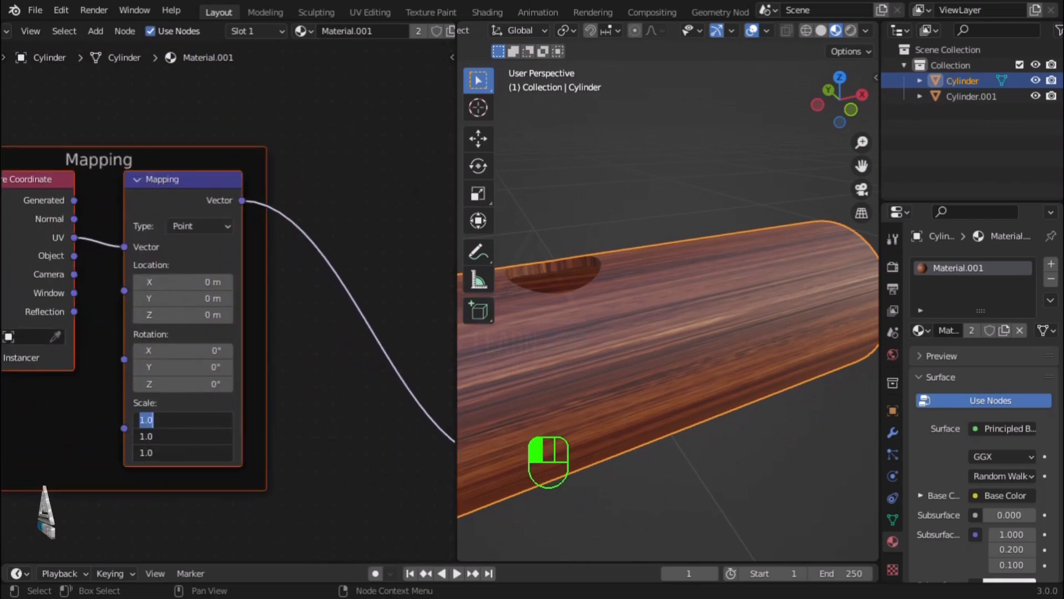
pyautogui.write('-5')
pyautogui.press('Return')
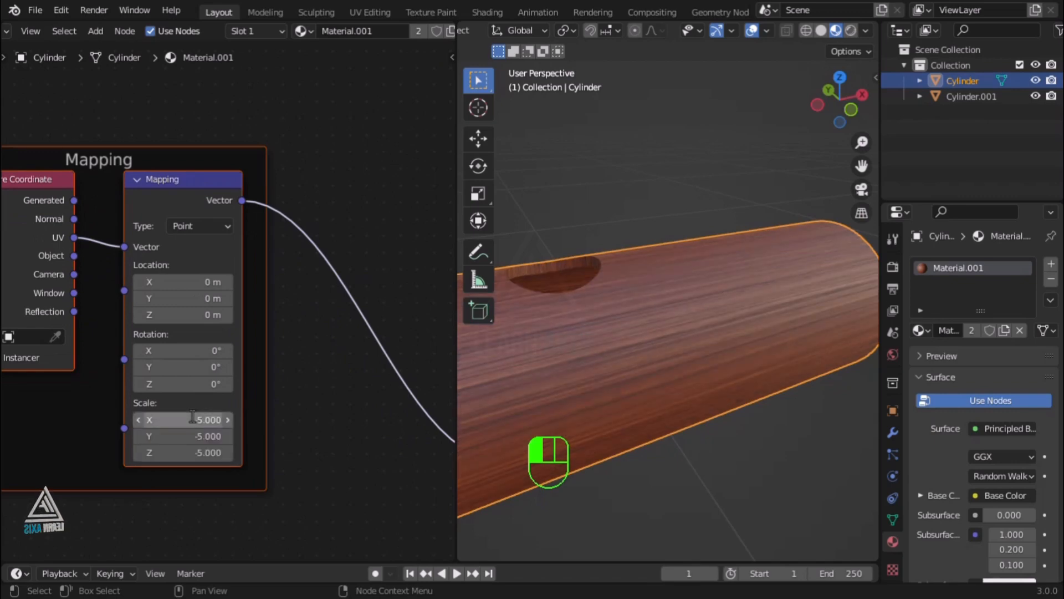
# Examine the rescaled wood texture along the flute, around its holes and at its end, and review the material's node setup.
pyautogui.scroll(-6, 673, 297)
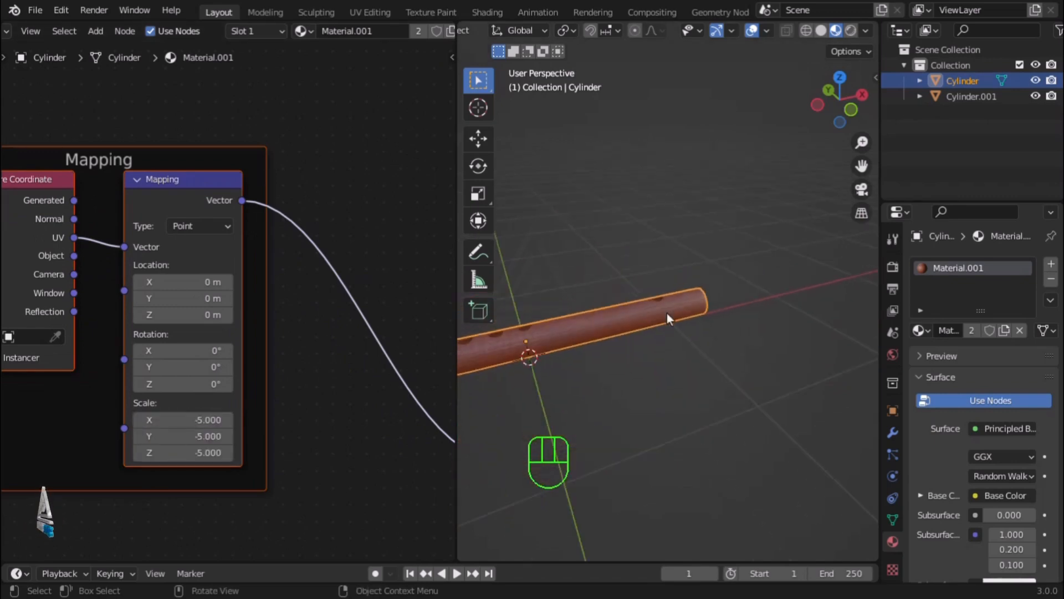
pyautogui.scroll(2, 549, 322)
pyautogui.scroll(4, 550, 323)
pyautogui.scroll(-3, 645, 355)
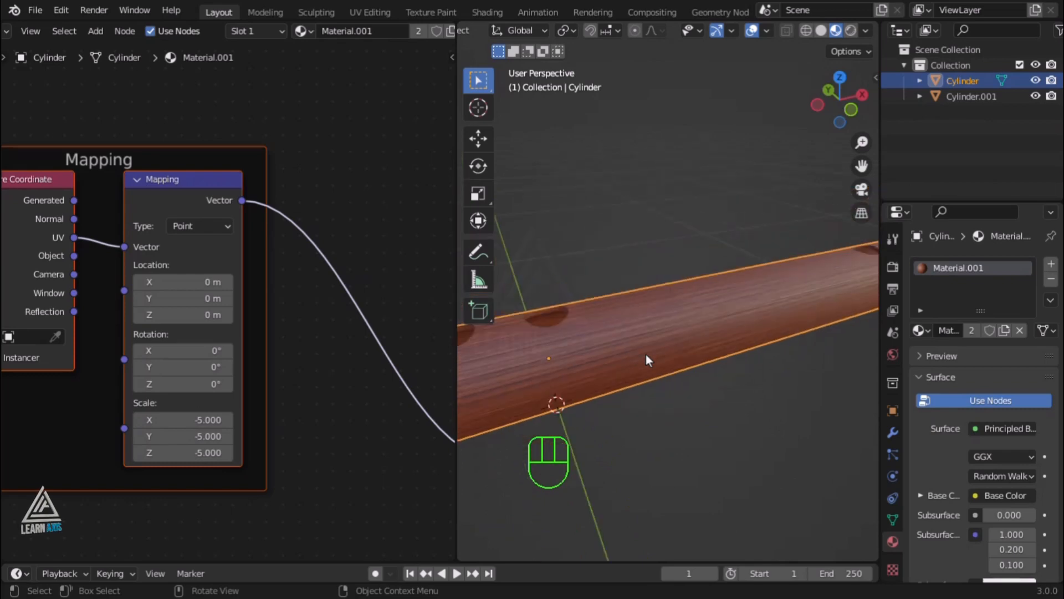
pyautogui.scroll(-4, 211, 373)
pyautogui.scroll(-6, 203, 377)
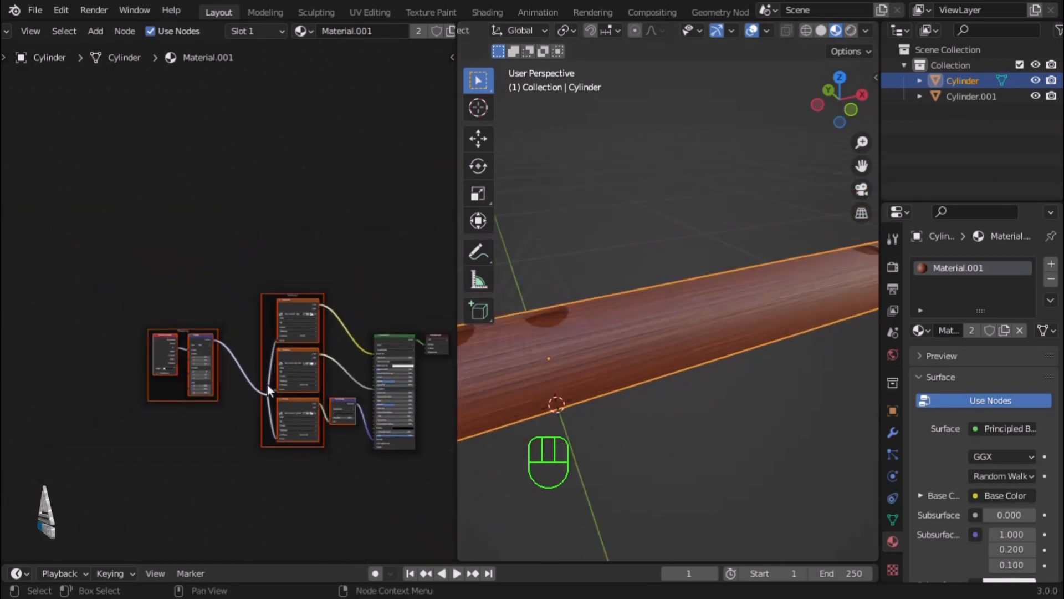
pyautogui.scroll(9, 360, 411)
pyautogui.moveTo(736, 360); pyautogui.dragTo(713, 381, button='middle')
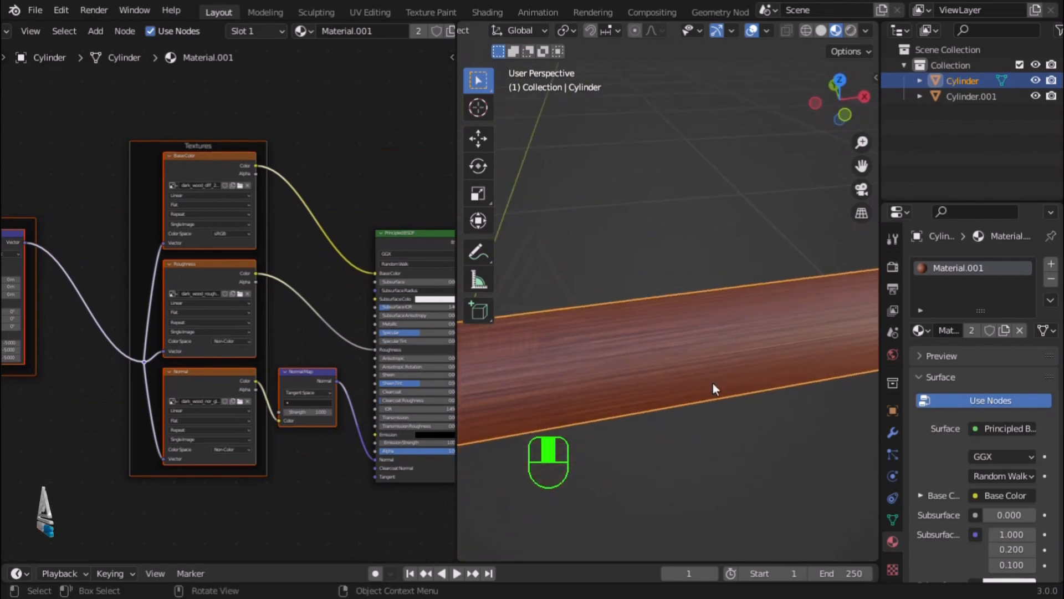
pyautogui.scroll(-3, 729, 360)
pyautogui.scroll(6, 822, 357)
pyautogui.scroll(-4, 651, 375)
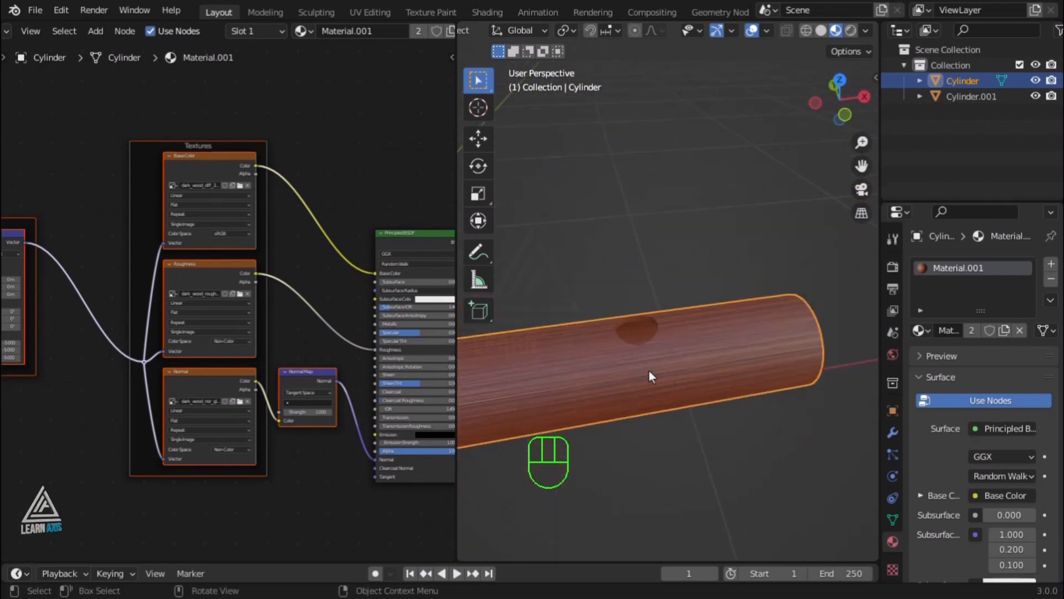
pyautogui.scroll(5, 651, 373)
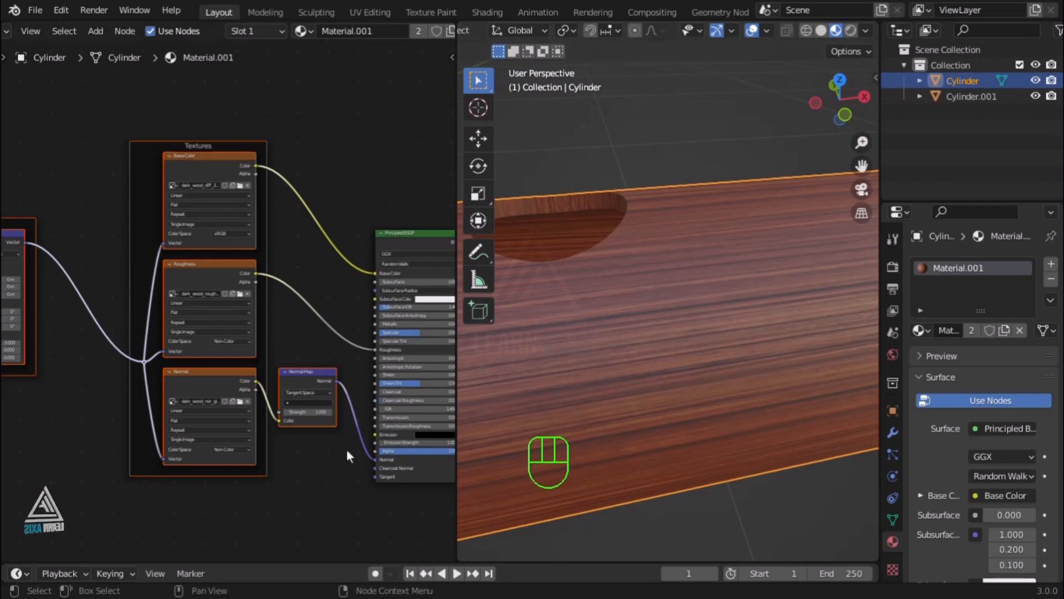
# Delete the Normal Map node between the normal texture and the Principled BSDF.
pyautogui.scroll(-2, 311, 448)
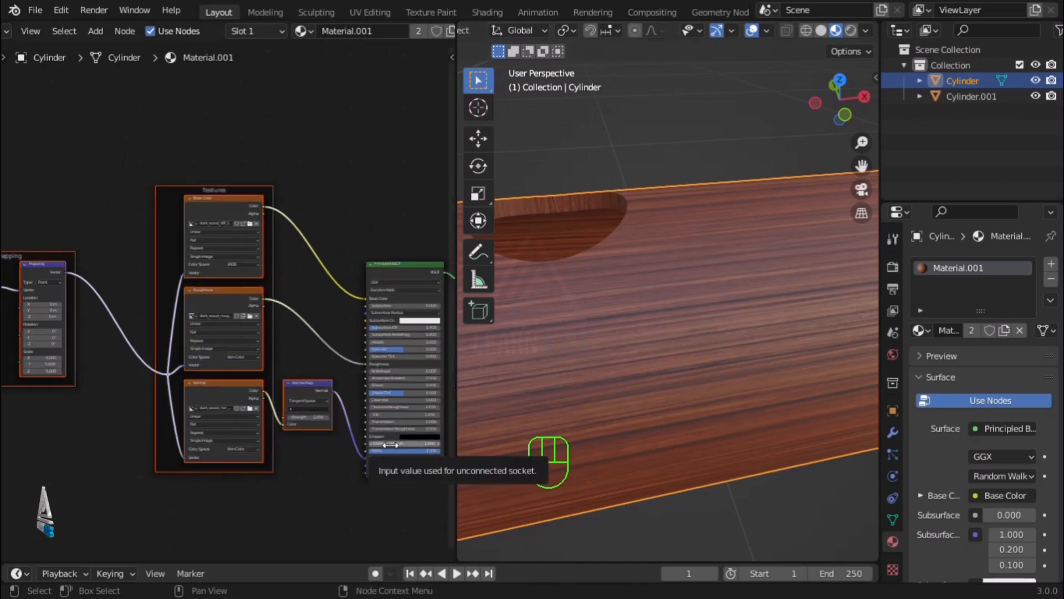
pyautogui.scroll(3, 391, 445)
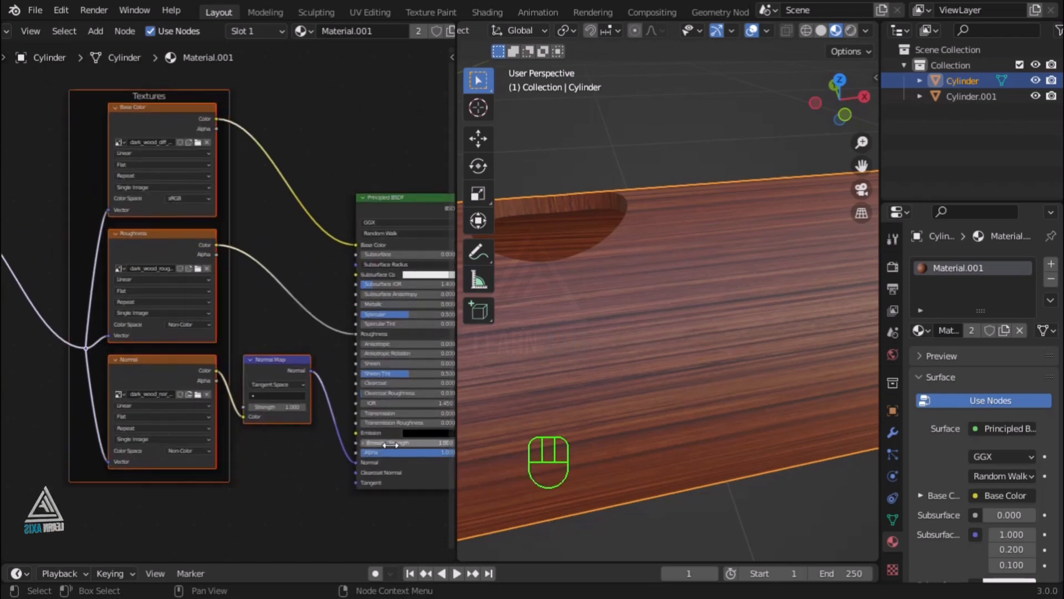
pyautogui.scroll(2, 318, 450)
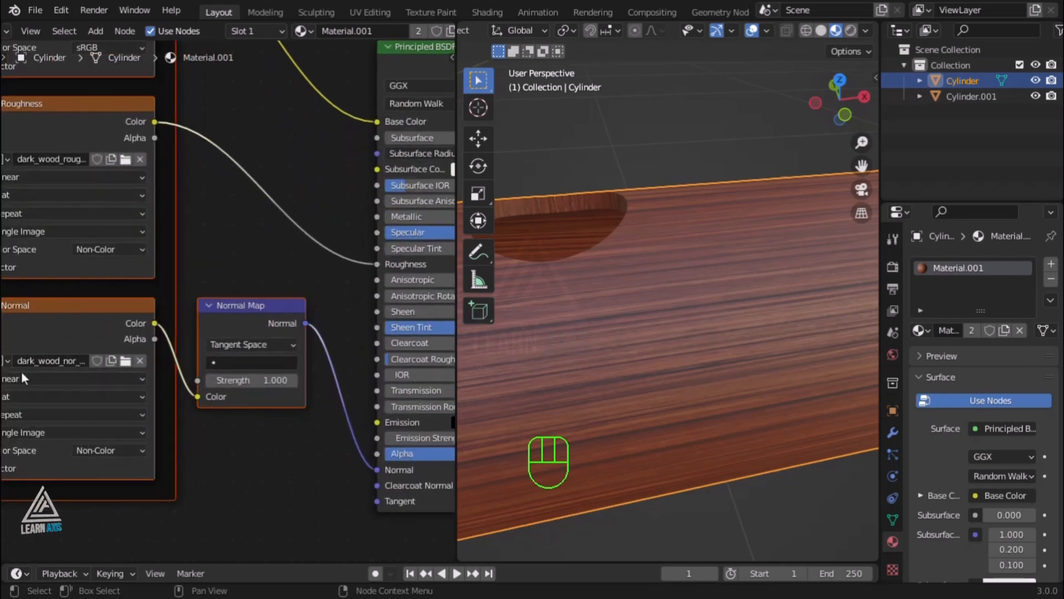
pyautogui.scroll(-1, 21, 370)
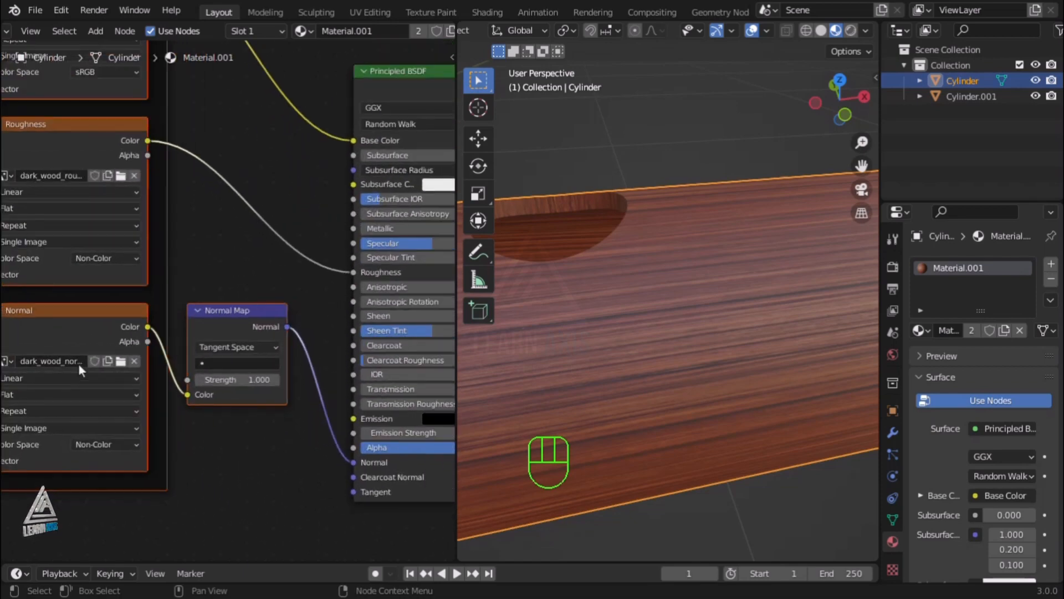
pyautogui.click(238, 310)
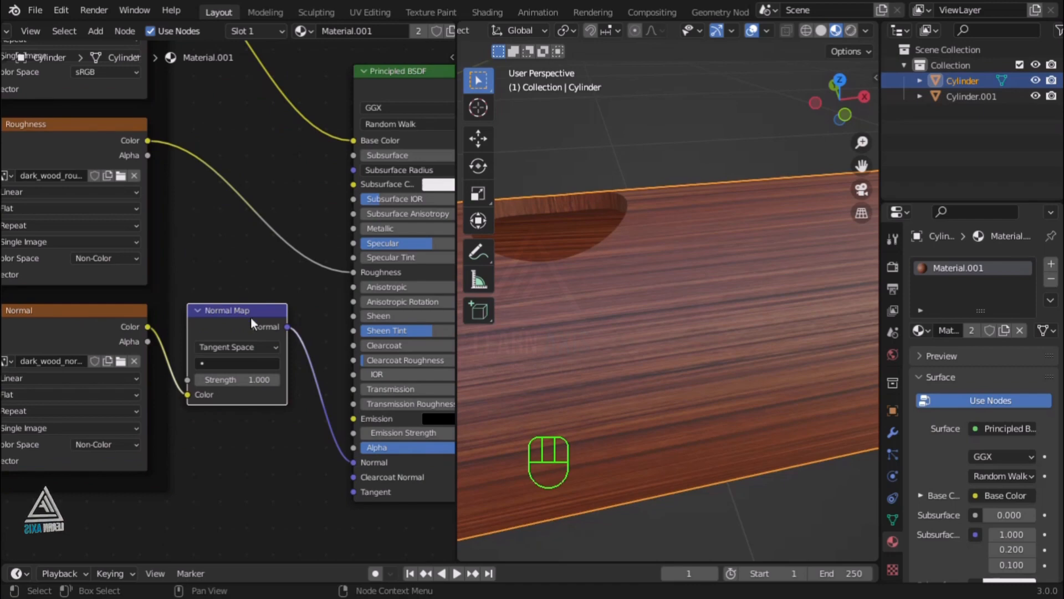
pyautogui.press('x')
# Add a Bump node in the gap between the normal texture and the Principled BSDF.
pyautogui.hotkey('shift', 'a')
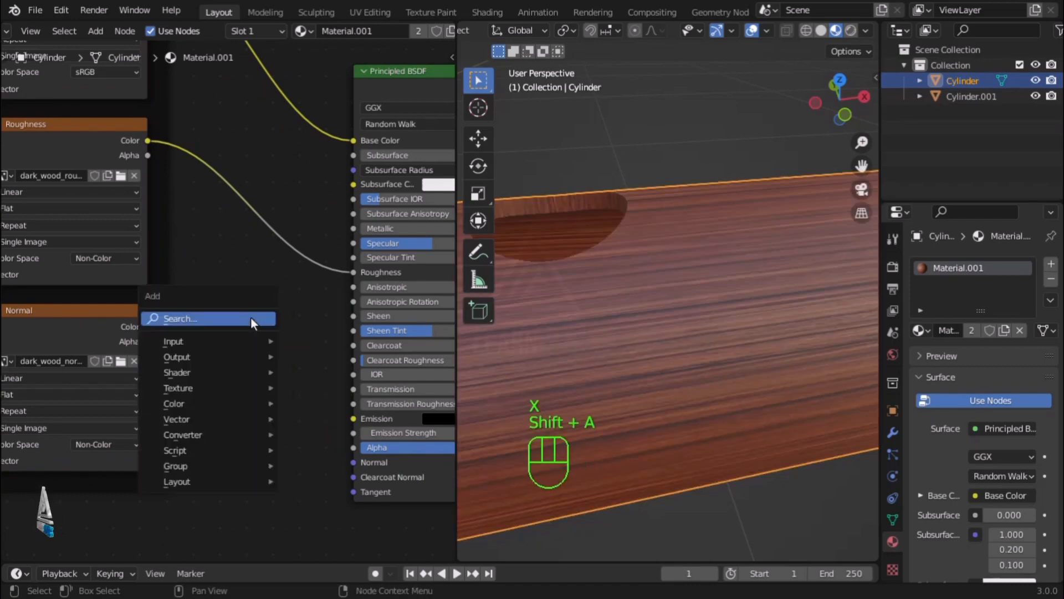
pyautogui.click(251, 319)
pyautogui.write('bum')
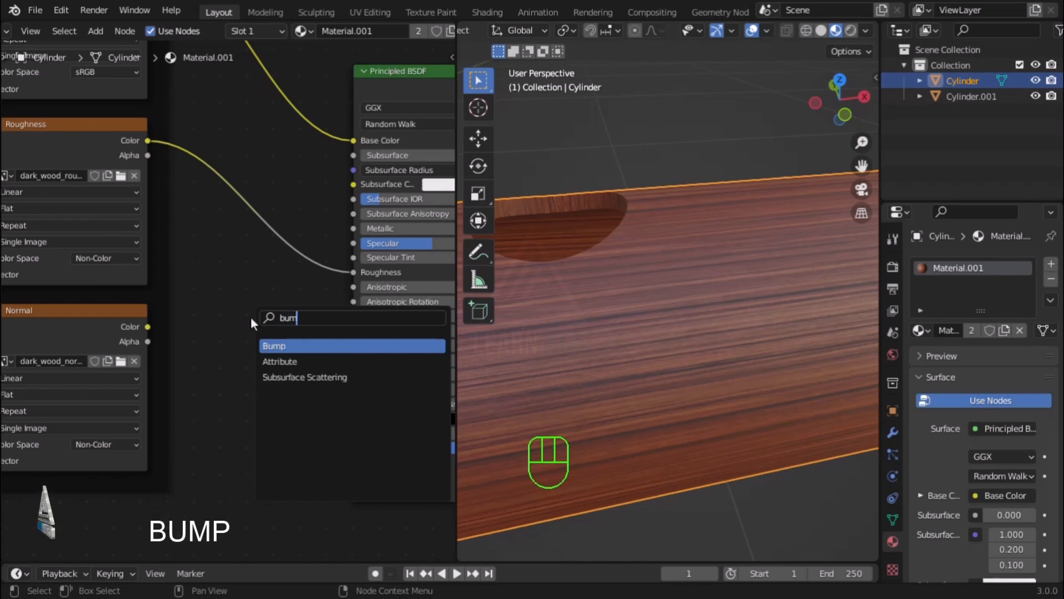
pyautogui.press('Return')
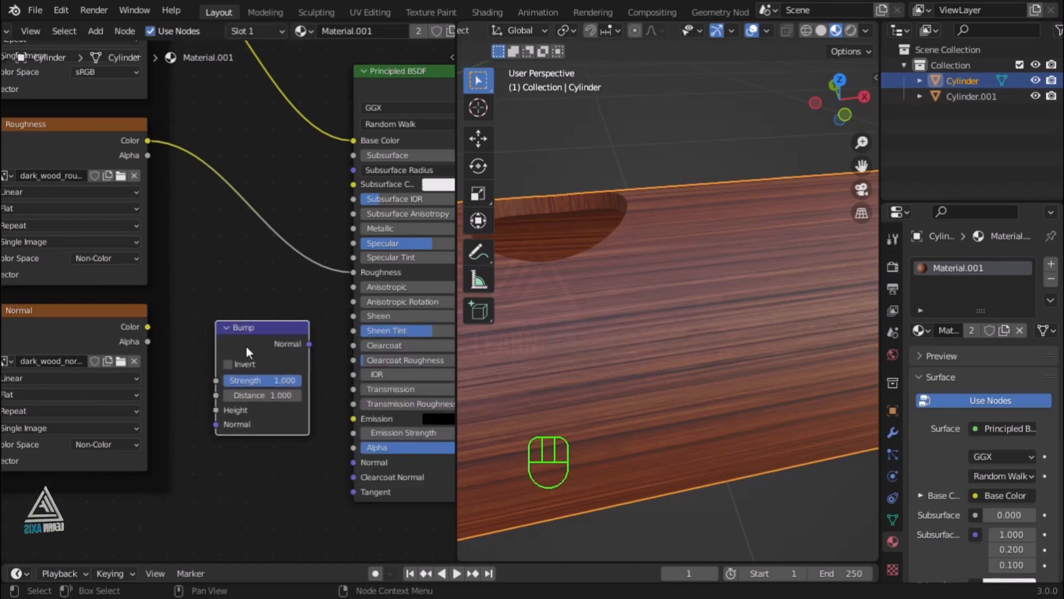
# Connect the normal texture's Color to the Bump node's Height, and the Bump's Normal output to the Principled BSDF's Normal input.
pyautogui.moveTo(147, 328); pyautogui.dragTo(209, 410)
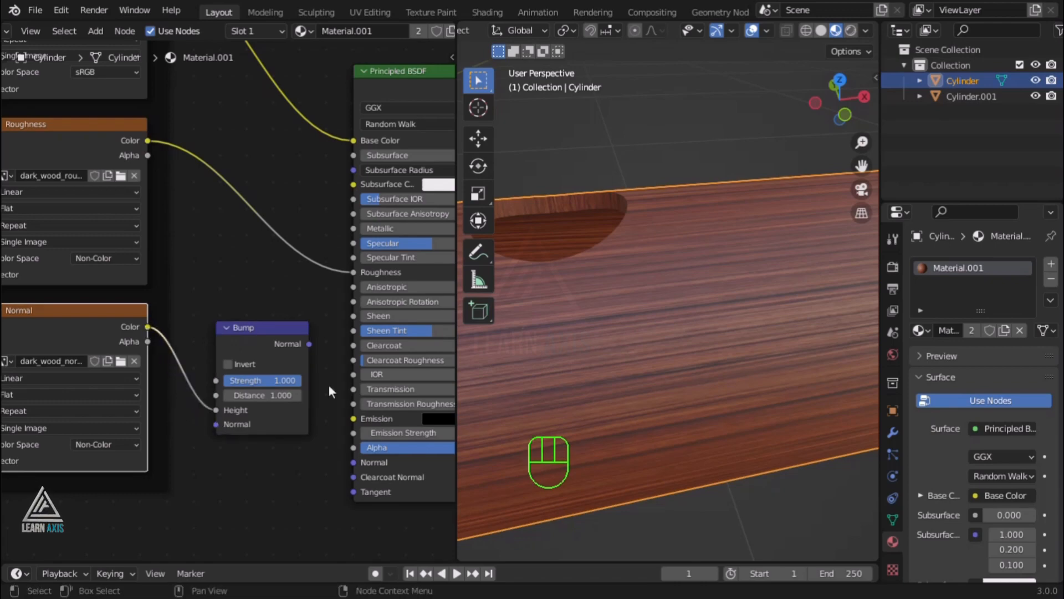
pyautogui.click(312, 346)
pyautogui.moveTo(314, 347); pyautogui.dragTo(345, 458)
# Check the bump effect on the flute's surface and set the Bump node's strength to 0.2.
pyautogui.scroll(-6, 637, 319)
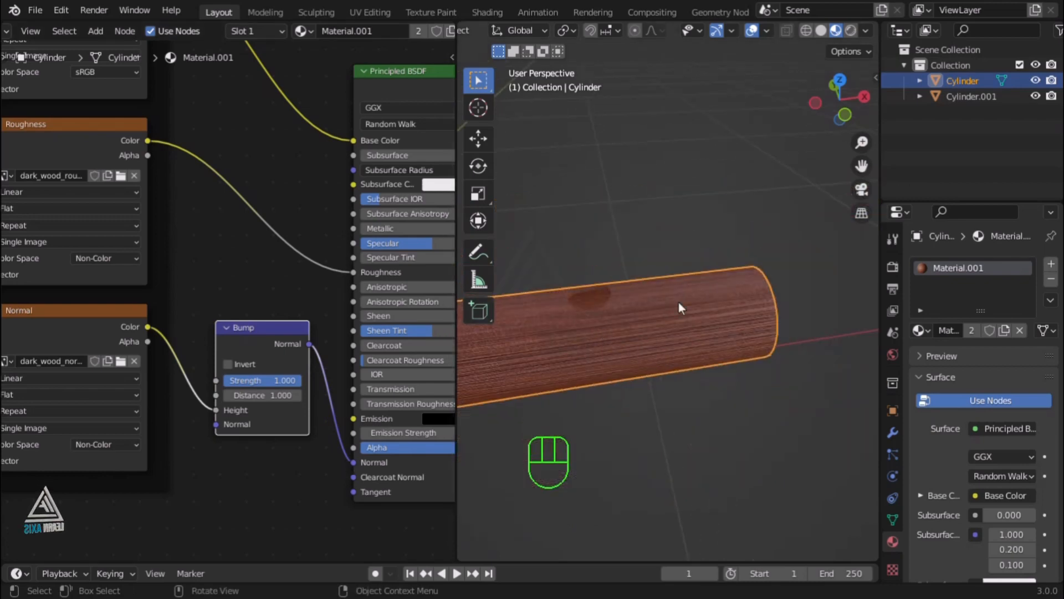
pyautogui.scroll(6, 713, 341)
pyautogui.scroll(-3, 731, 355)
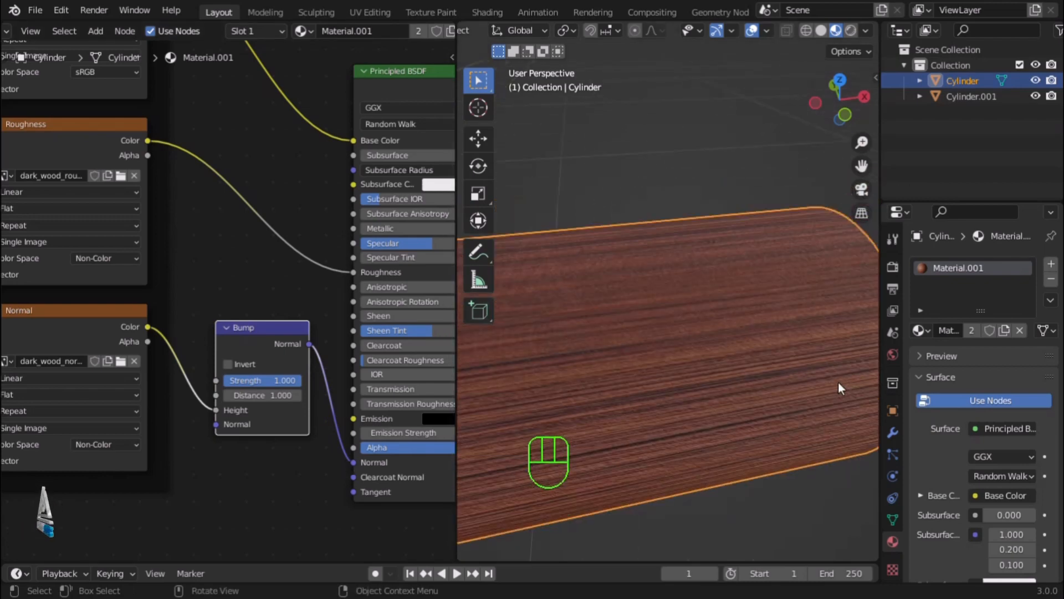
pyautogui.click(260, 380)
pyautogui.write('0')
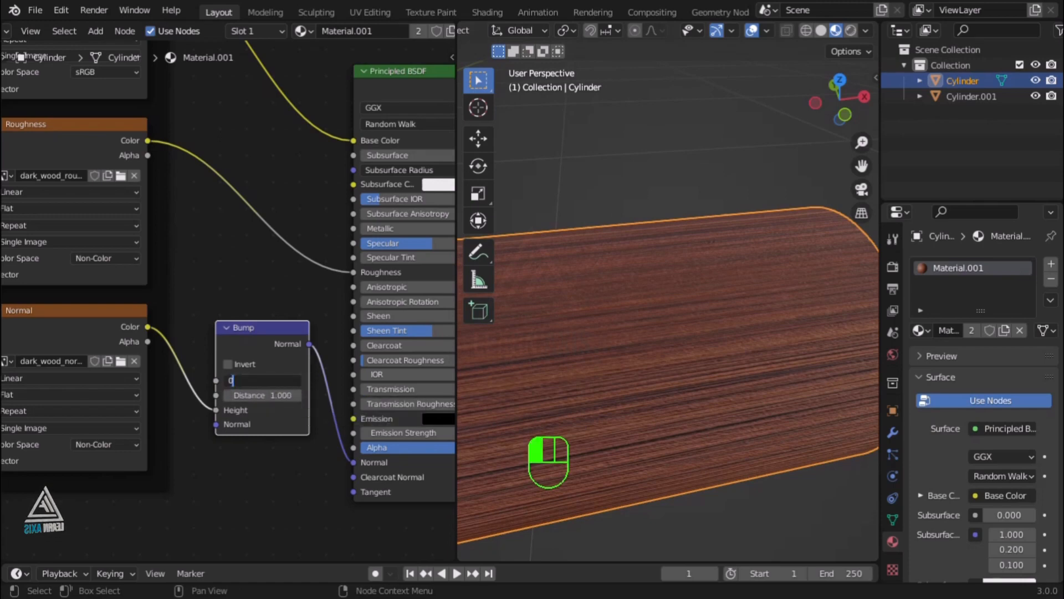
pyautogui.write('.2')
pyautogui.press('Return')
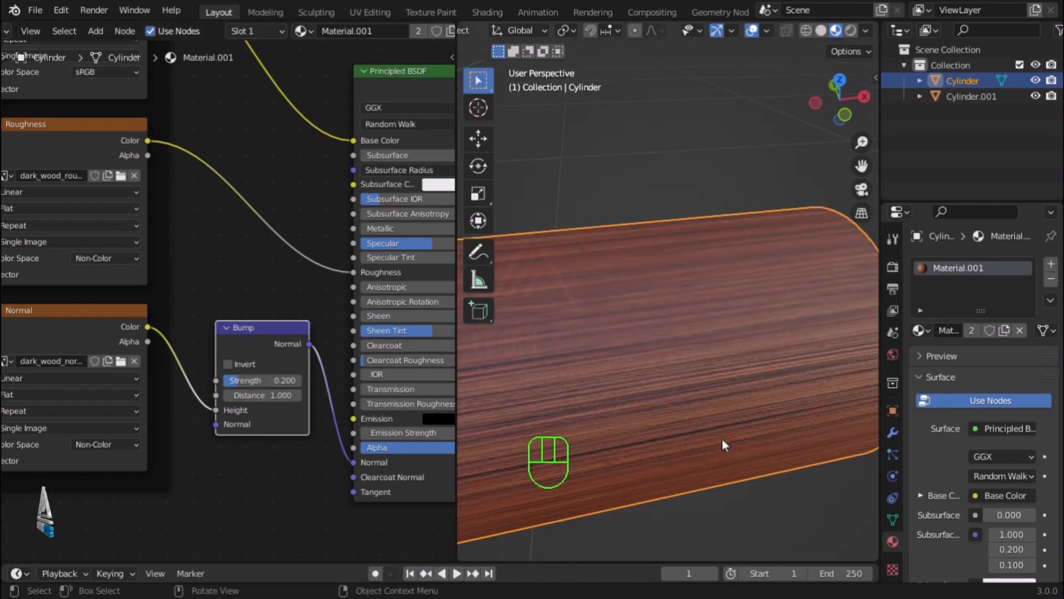
# Look over the softened bump on the whole flute and deselect it.
pyautogui.scroll(-3, 726, 441)
pyautogui.moveTo(640, 471); pyautogui.dragTo(650, 447, button='middle')
pyautogui.scroll(-8, 651, 447)
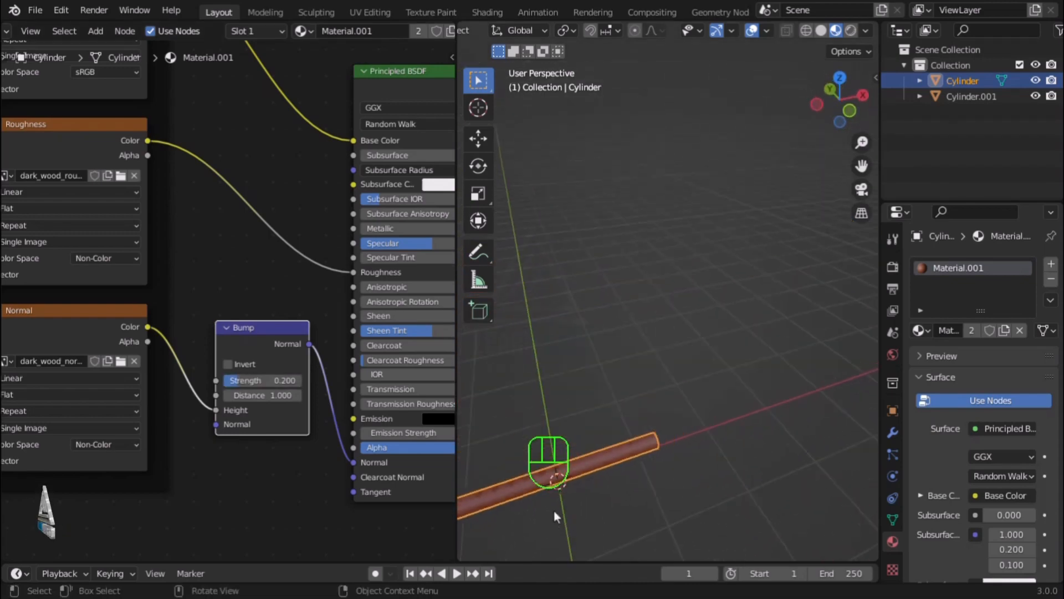
pyautogui.scroll(6, 554, 511)
pyautogui.click(749, 434)
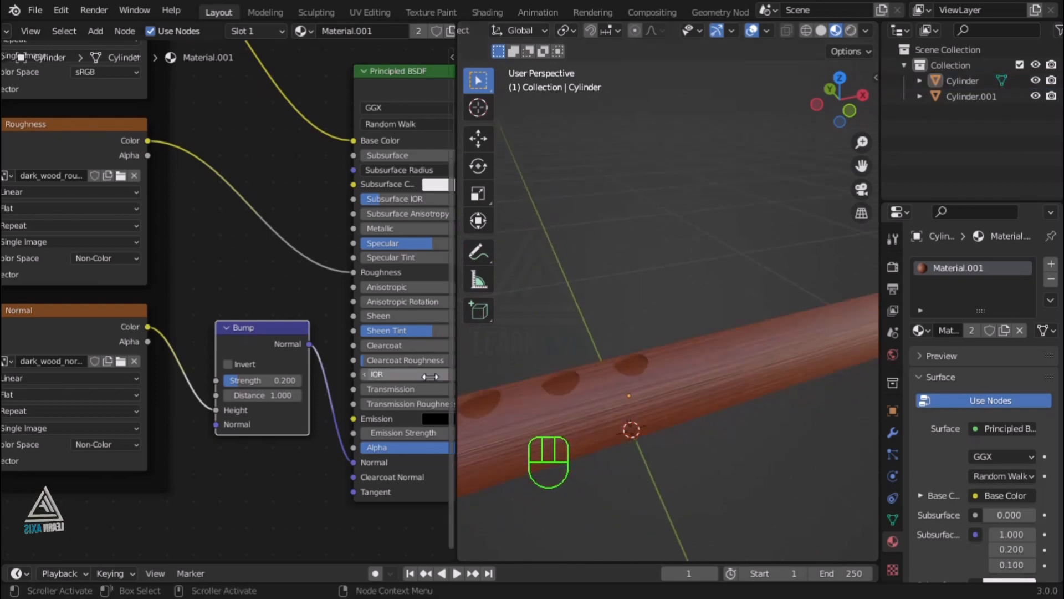
# Join the shader editor area into the 3D viewport so the viewport fills the space.
pyautogui.rightClick(456, 372)
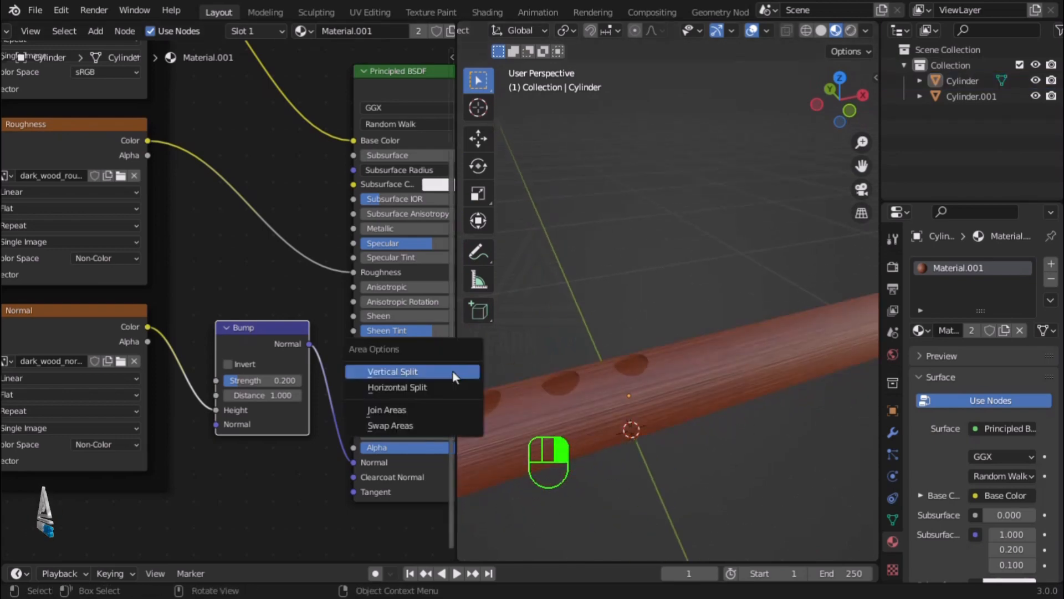
pyautogui.click(418, 411)
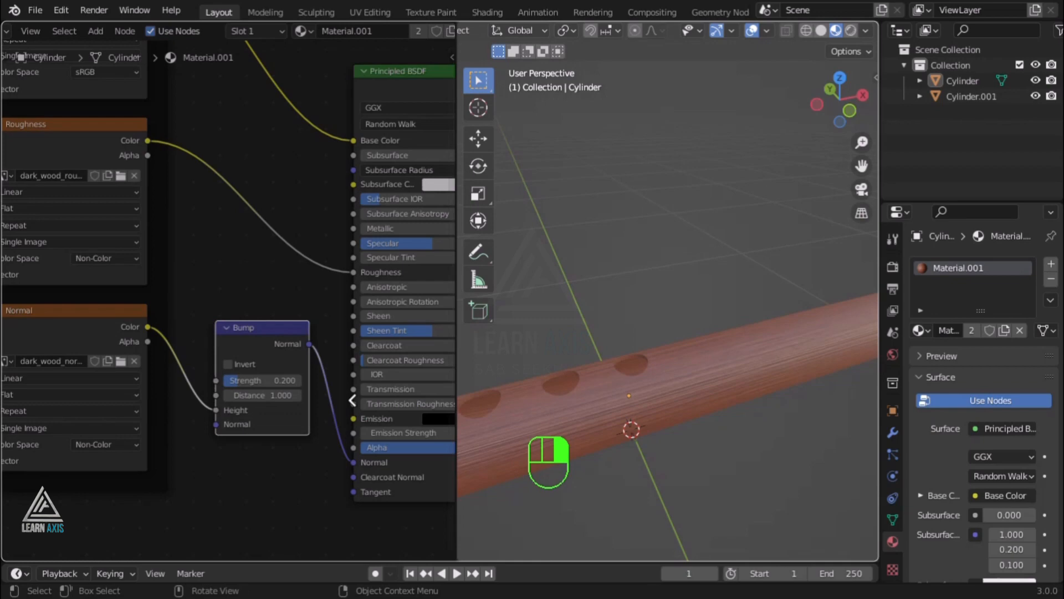
pyautogui.click(321, 397)
# Examine the wood material along the whole flute from the front view and from several perspective angles.
pyautogui.scroll(-3, 539, 461)
pyautogui.press('KP_1')
pyautogui.scroll(3, 619, 401)
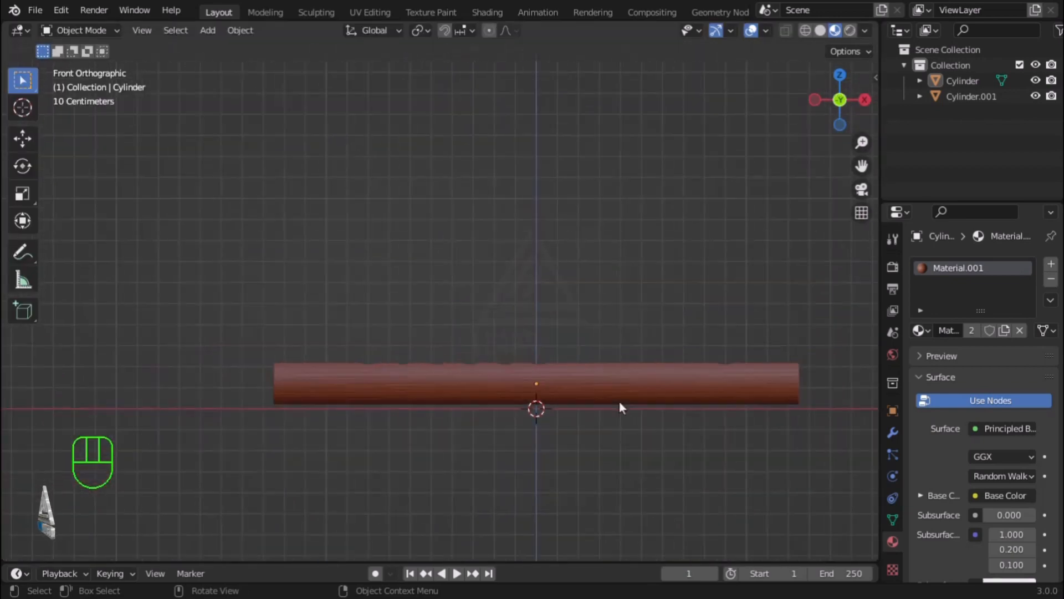
pyautogui.moveTo(619, 401); pyautogui.dragTo(673, 430, button='middle')
pyautogui.press('KP_1')
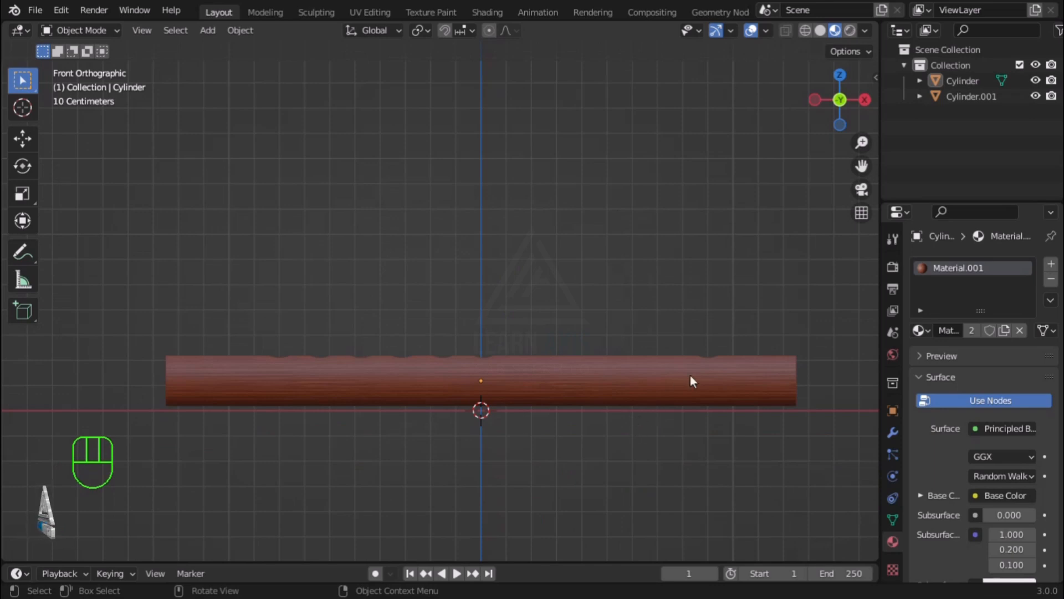
pyautogui.moveTo(664, 410); pyautogui.dragTo(541, 482, button='middle')
pyautogui.scroll(-2, 616, 451)
pyautogui.scroll(-1, 615, 451)
pyautogui.scroll(5, 727, 474)
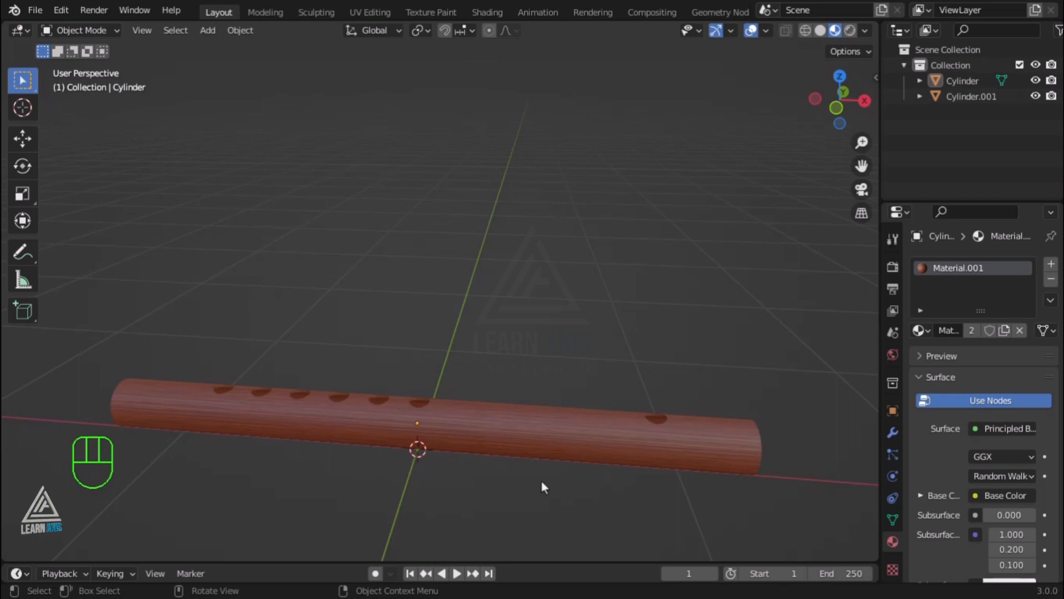
pyautogui.moveTo(497, 493); pyautogui.dragTo(548, 449, button='middle')
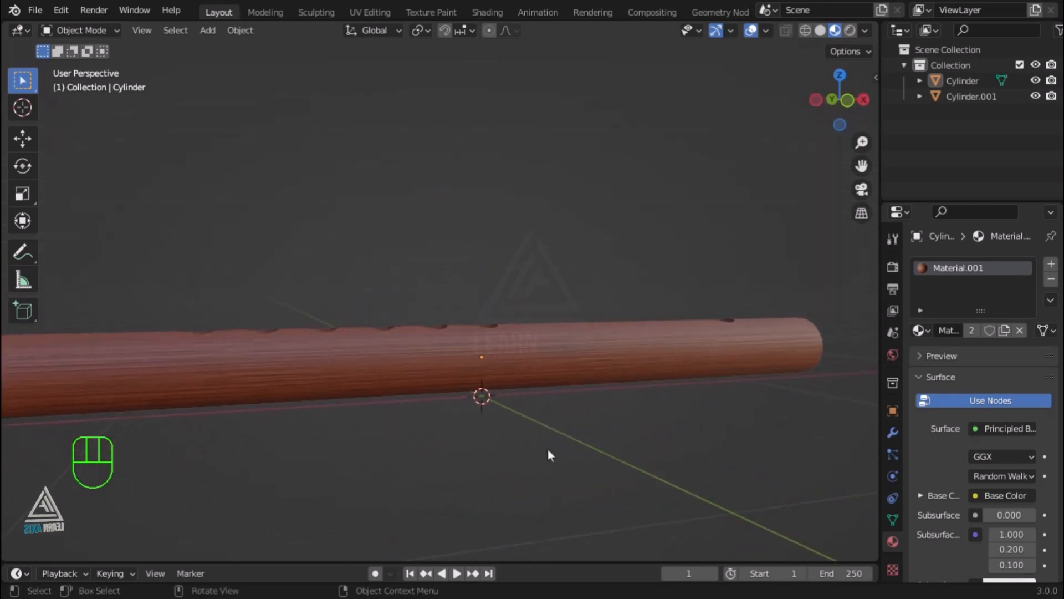
pyautogui.scroll(-2, 547, 454)
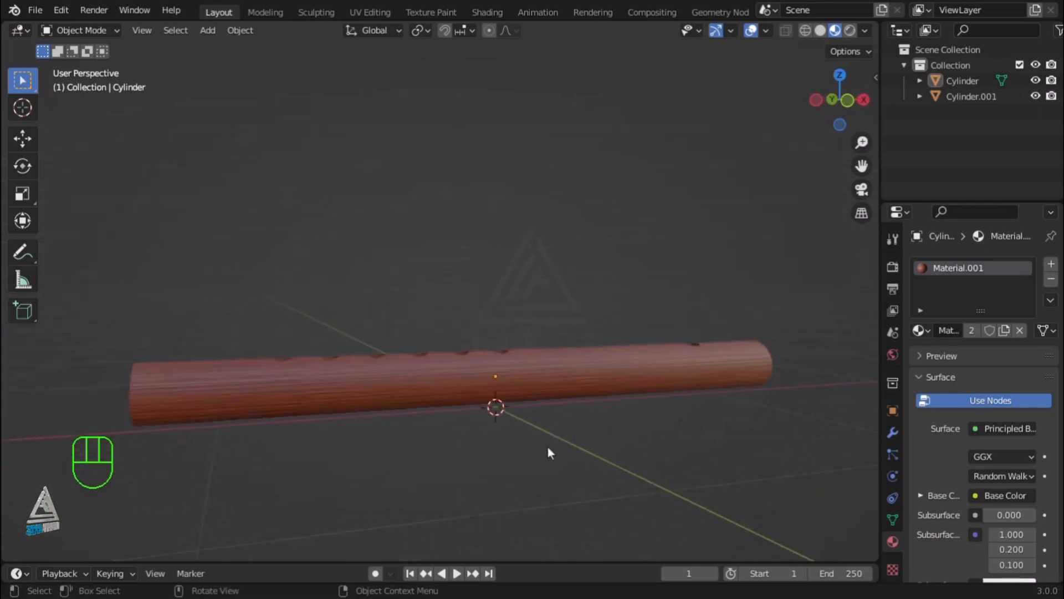
# Switch the viewport to solid shading and inspect the flute's plain surface up close between the holes.
pyautogui.click(819, 31)
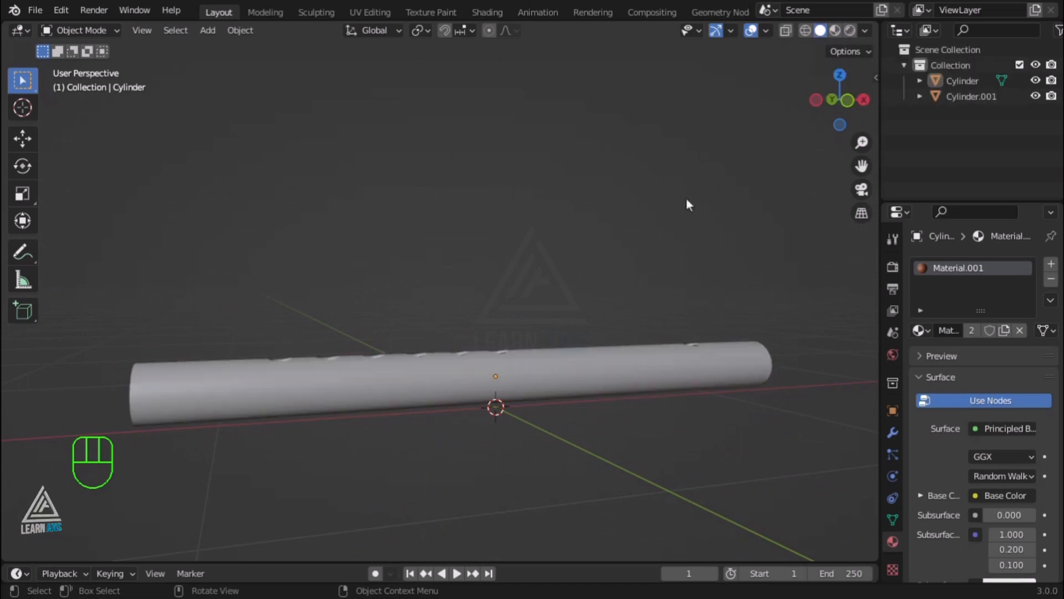
pyautogui.scroll(4, 561, 371)
pyautogui.moveTo(546, 381); pyautogui.dragTo(573, 436, button='middle')
pyautogui.scroll(8, 574, 432)
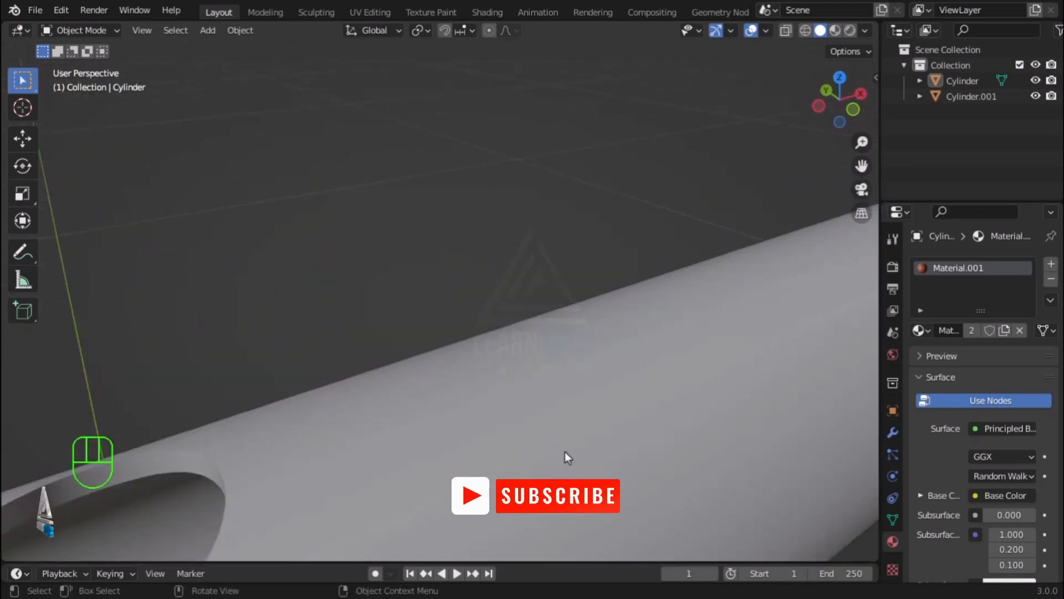
pyautogui.moveTo(565, 454); pyautogui.dragTo(315, 427, button='middle')
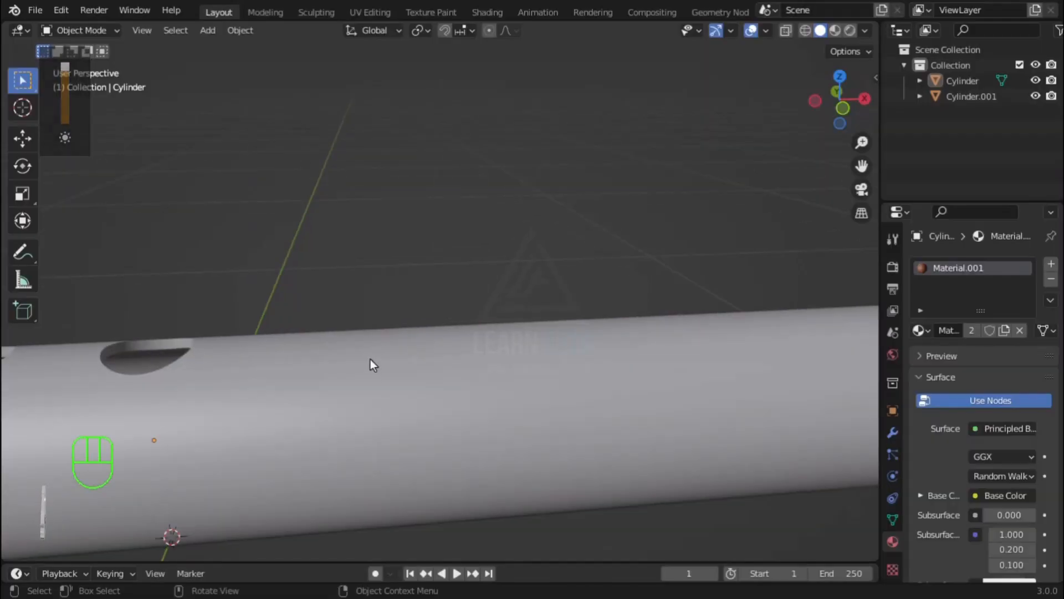
pyautogui.moveTo(370, 359)
pyautogui.mouseDown(button='middle')
pyautogui.moveTo(351, 384)
pyautogui.moveTo(369, 377)
pyautogui.mouseUp(button='middle')
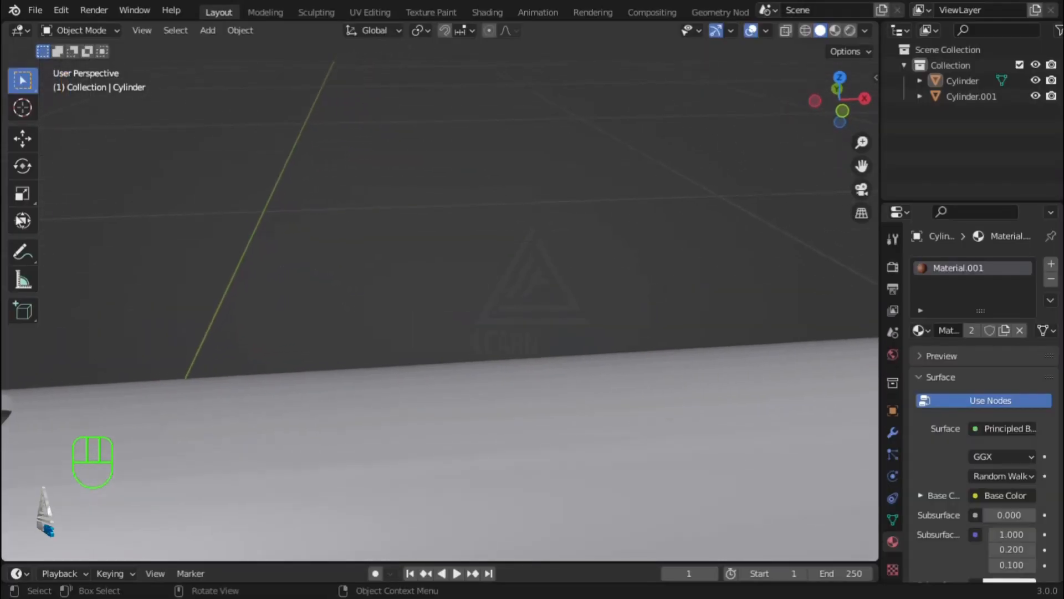
# Draw three freehand annotation strokes lengthwise along the flute's surface.
pyautogui.click(22, 252)
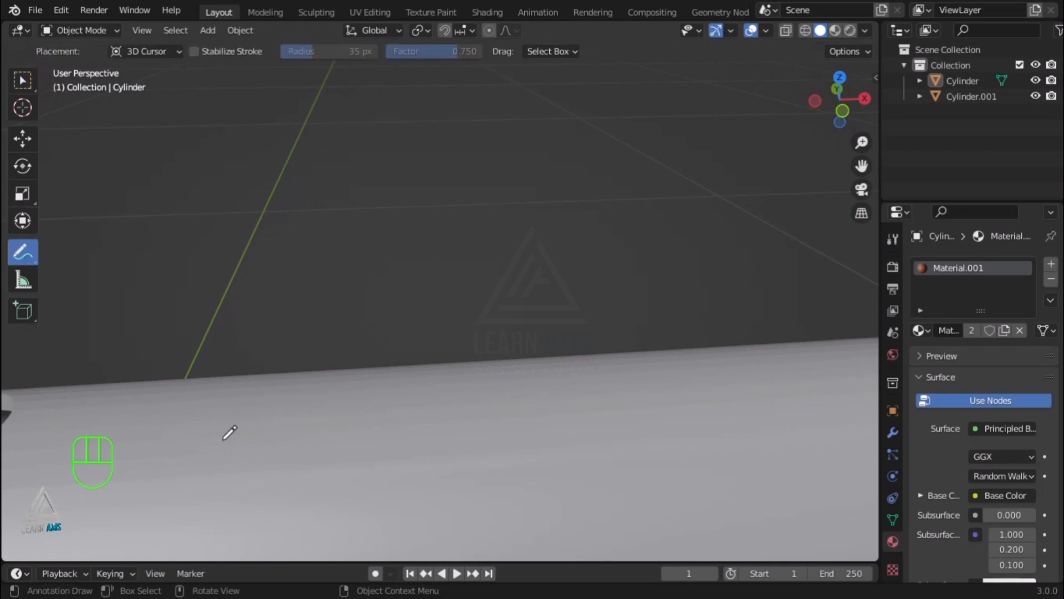
pyautogui.moveTo(224, 441); pyautogui.dragTo(494, 439)
pyautogui.moveTo(200, 470); pyautogui.dragTo(555, 443)
pyautogui.moveTo(227, 430); pyautogui.dragTo(595, 406)
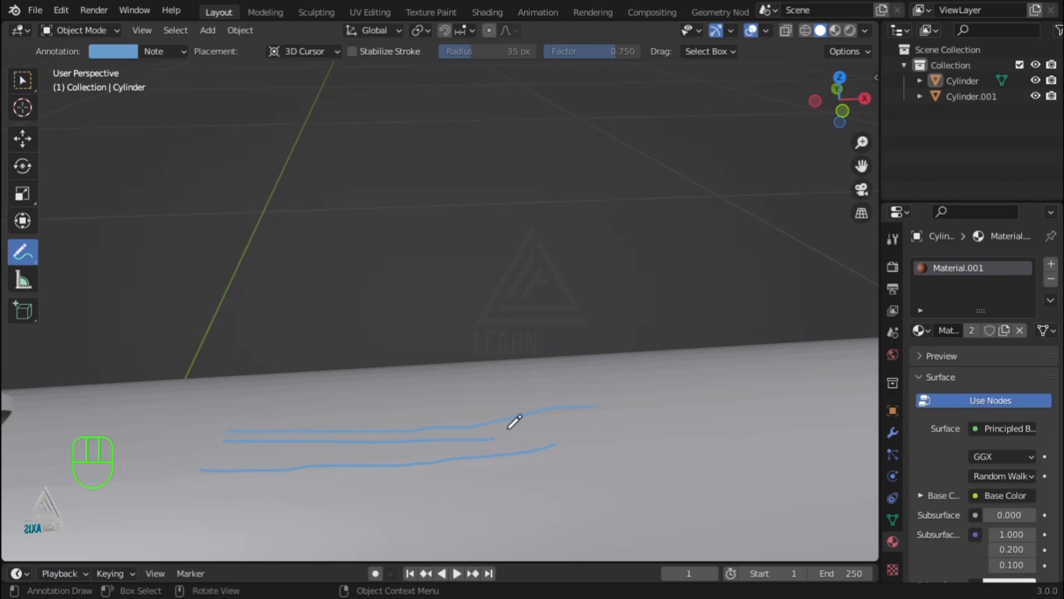
# Undo the three annotation strokes and return to the Select Box tool.
pyautogui.hotkey('ctrl', 'z')
pyautogui.hotkey('ctrl', 'z')
pyautogui.hotkey('ctrl', 'z')
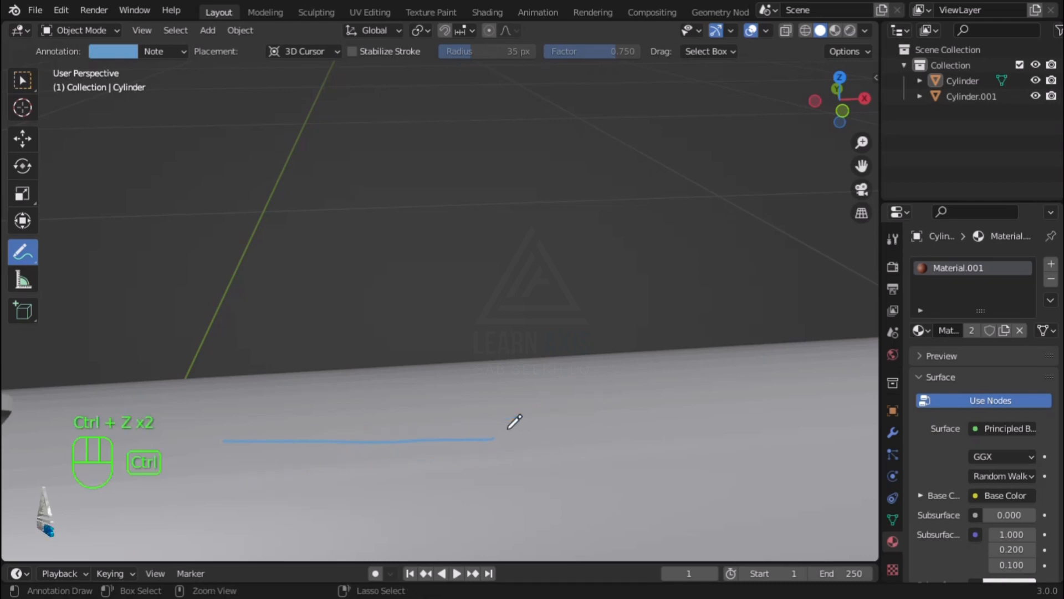
pyautogui.click(22, 81)
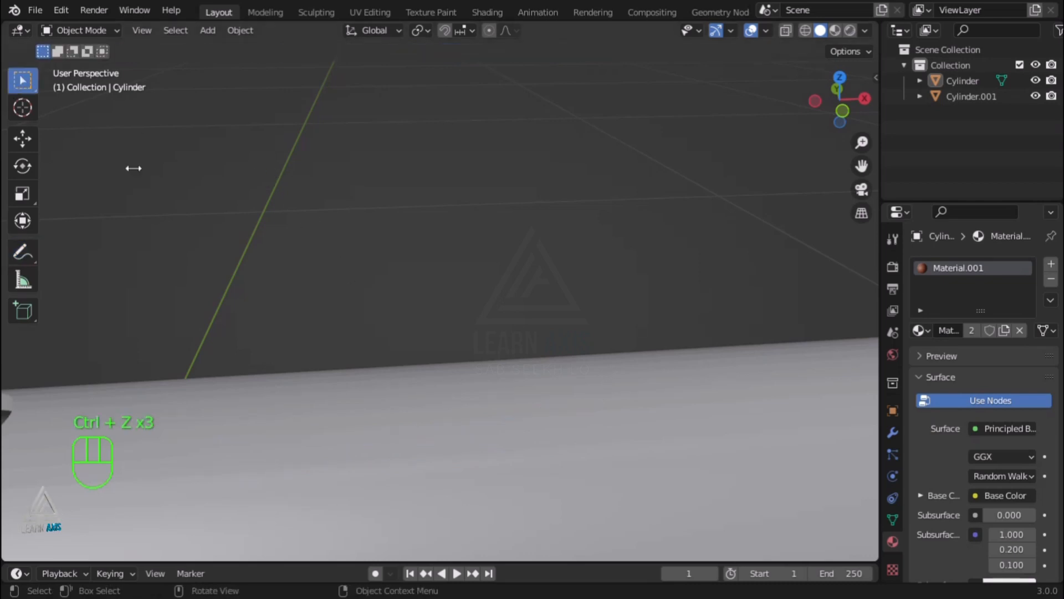
# Compare the surface around the flute's holes in material preview and in solid shading.
pyautogui.scroll(-4, 516, 371)
pyautogui.scroll(-2, 631, 450)
pyautogui.moveTo(682, 454); pyautogui.dragTo(701, 444, button='middle')
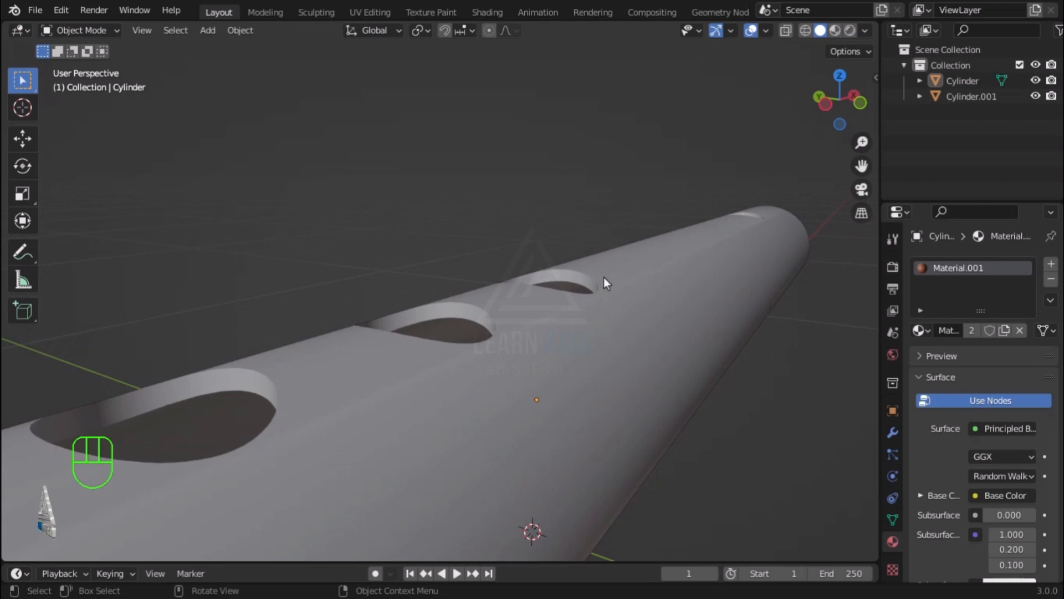
pyautogui.click(836, 35)
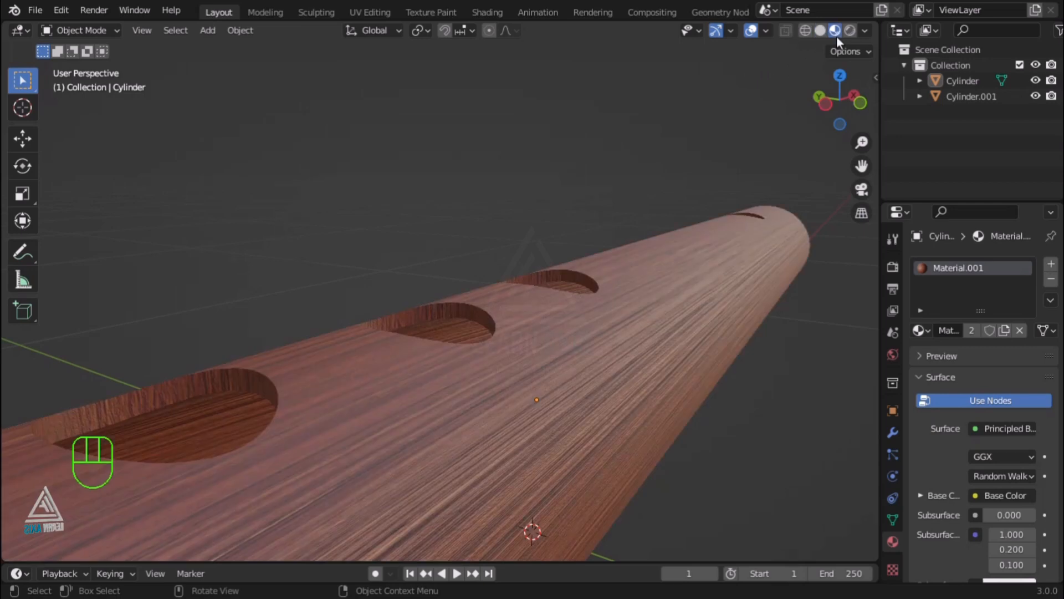
pyautogui.scroll(2, 632, 268)
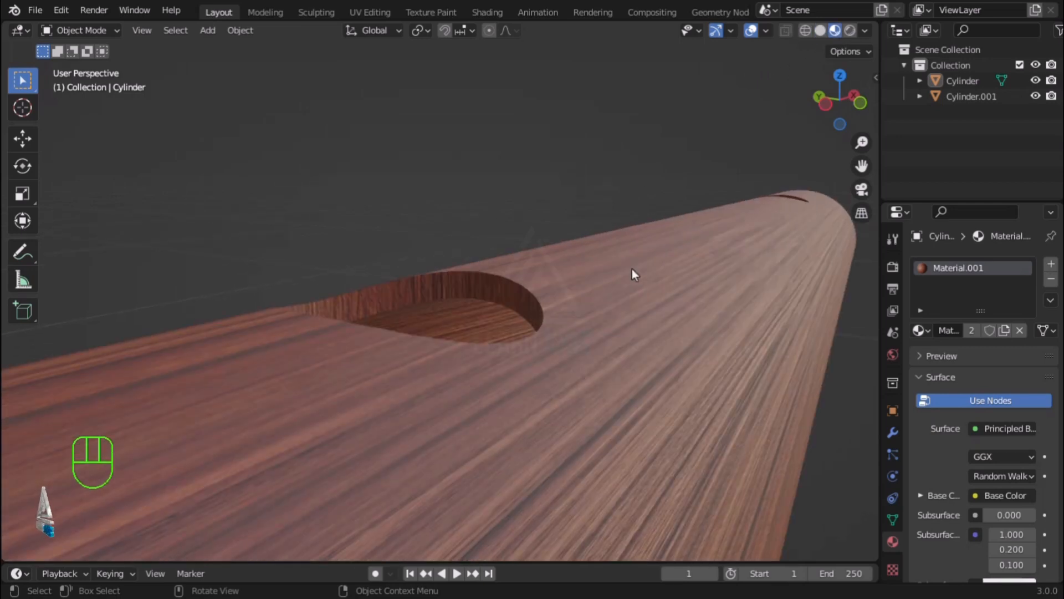
pyautogui.scroll(-1, 632, 269)
pyautogui.click(820, 30)
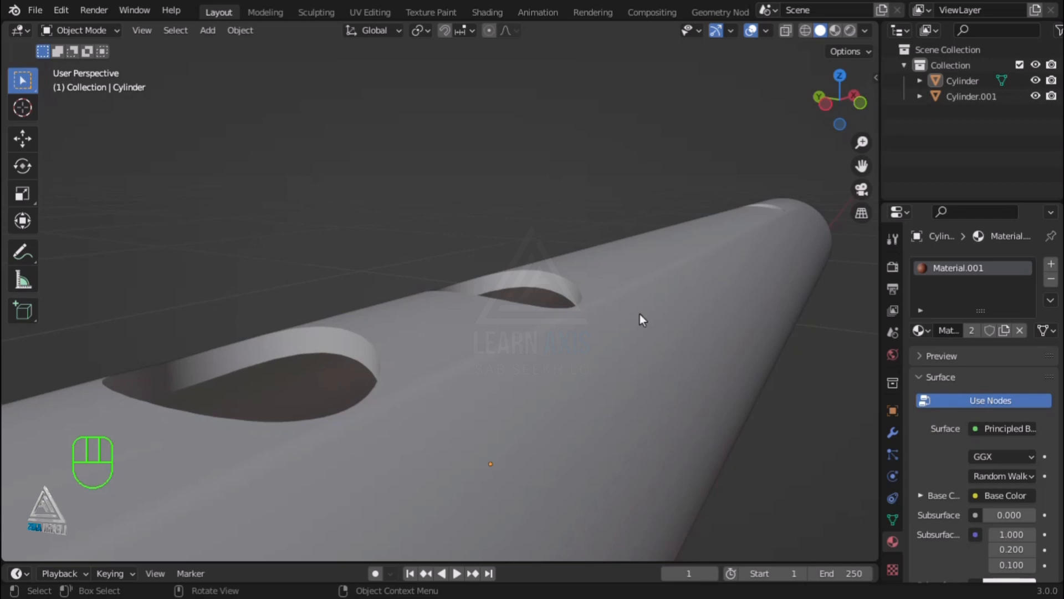
pyautogui.scroll(-3, 640, 313)
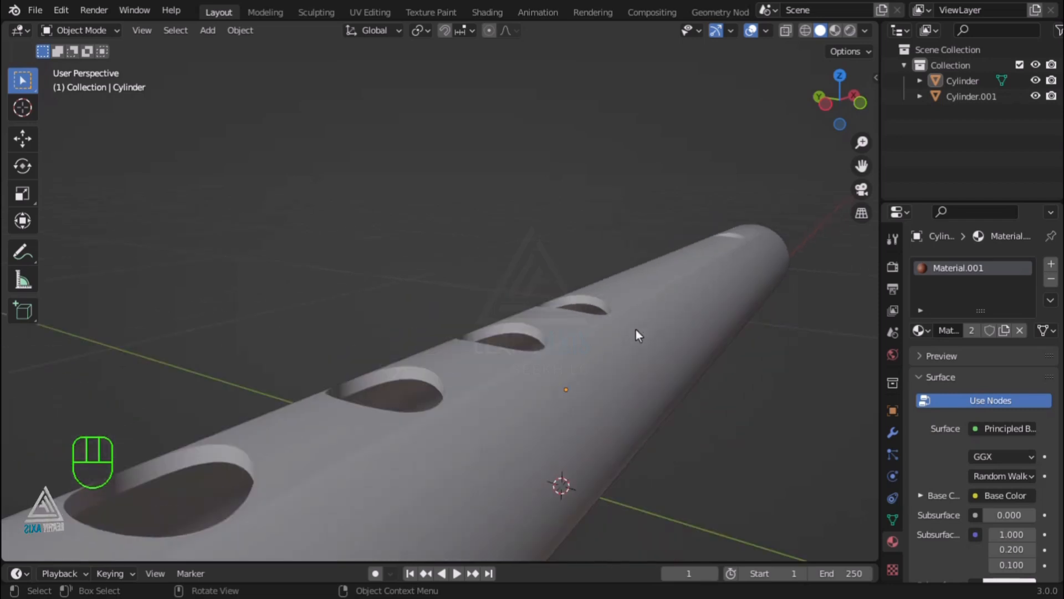
# Select the flute body and enter Edit Mode with the whole tube in view.
pyautogui.click(635, 335)
pyautogui.moveTo(757, 333); pyautogui.dragTo(684, 360, button='middle')
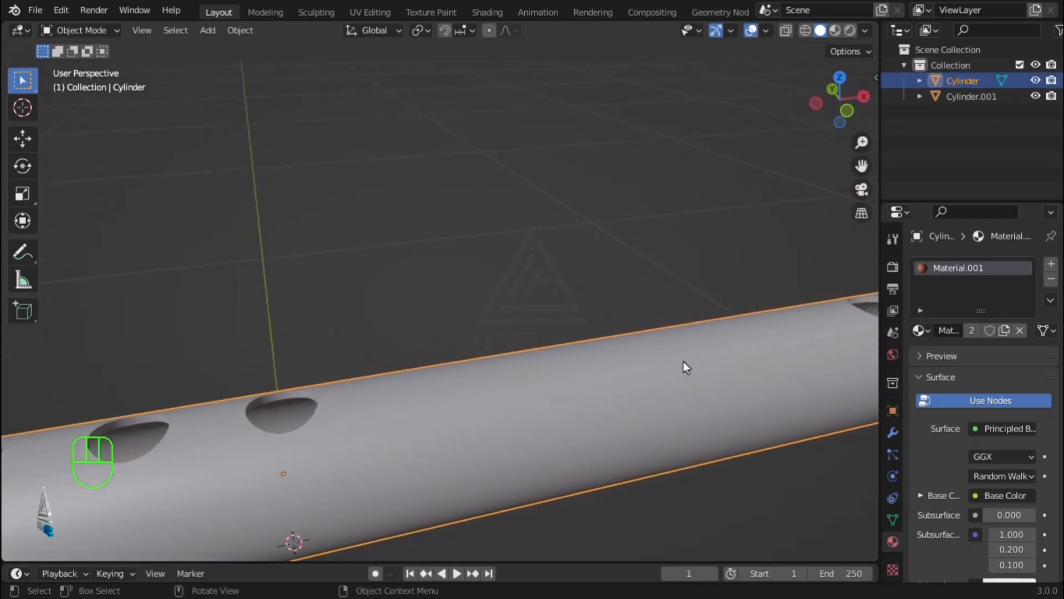
pyautogui.press('Tab')
pyautogui.scroll(-5, 582, 383)
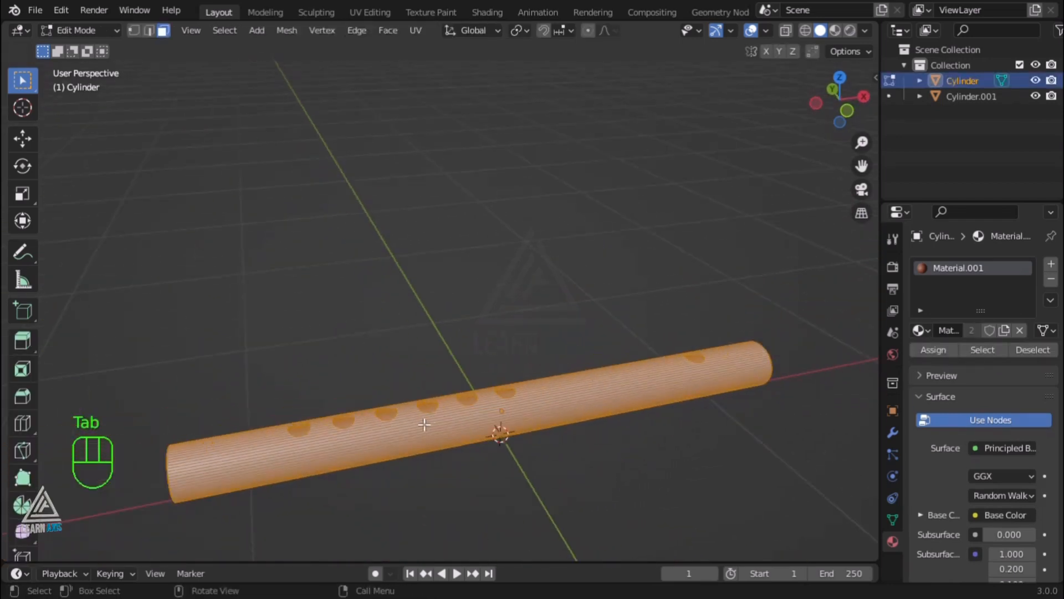
# Add a loop cut around the flute and slide it by about -0.685 to sit just beside the isolated end hole.
pyautogui.scroll(2, 427, 423)
pyautogui.scroll(-2, 527, 433)
pyautogui.moveTo(527, 433)
pyautogui.mouseDown(button='middle')
pyautogui.moveTo(543, 440)
pyautogui.moveTo(467, 411)
pyautogui.moveTo(528, 423)
pyautogui.mouseUp(button='middle')
pyautogui.scroll(2, 582, 408)
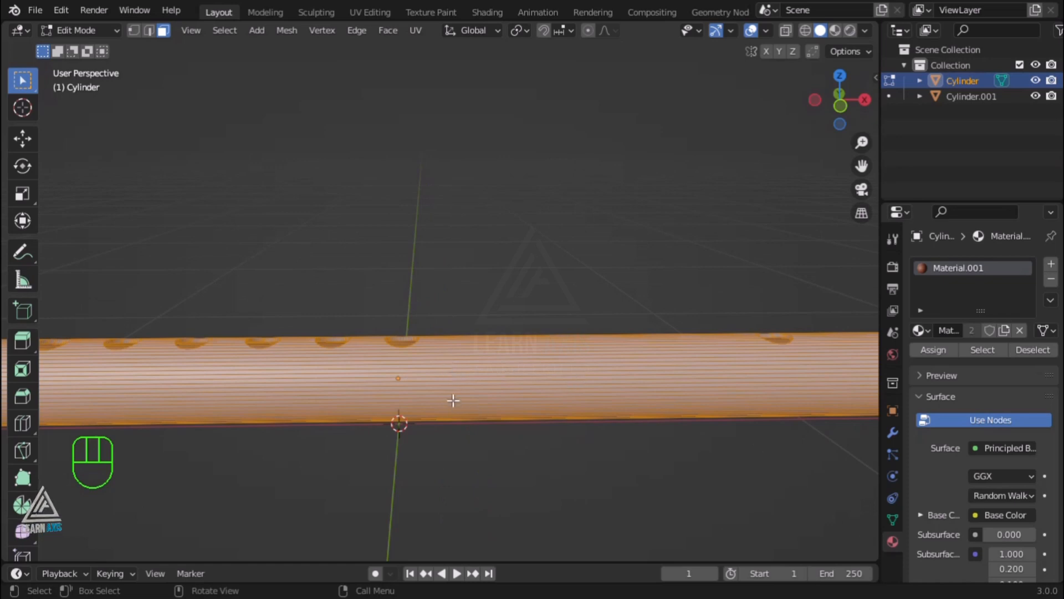
pyautogui.scroll(-3, 456, 369)
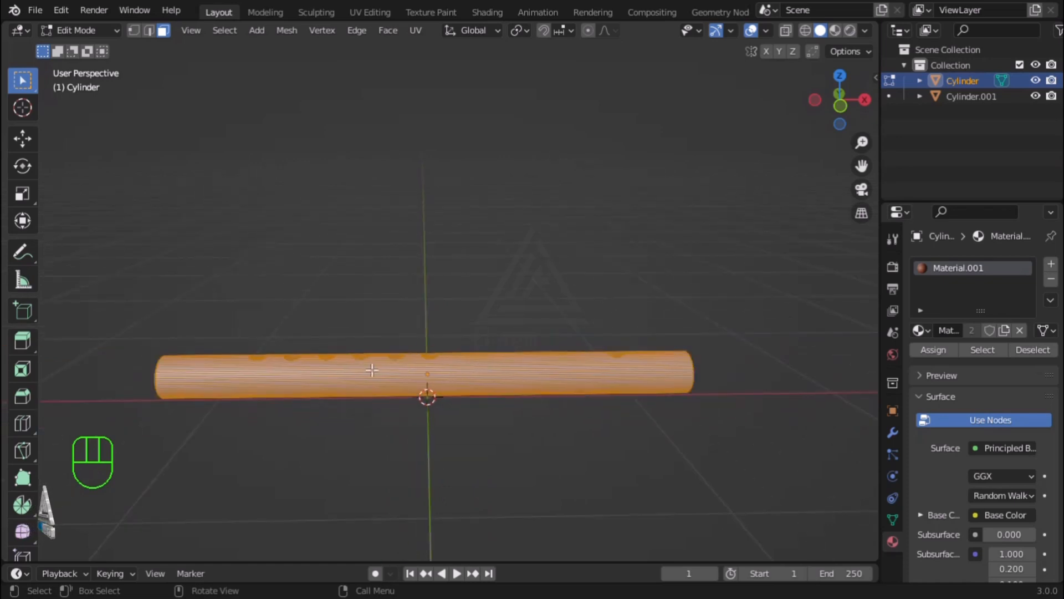
pyautogui.scroll(2, 297, 373)
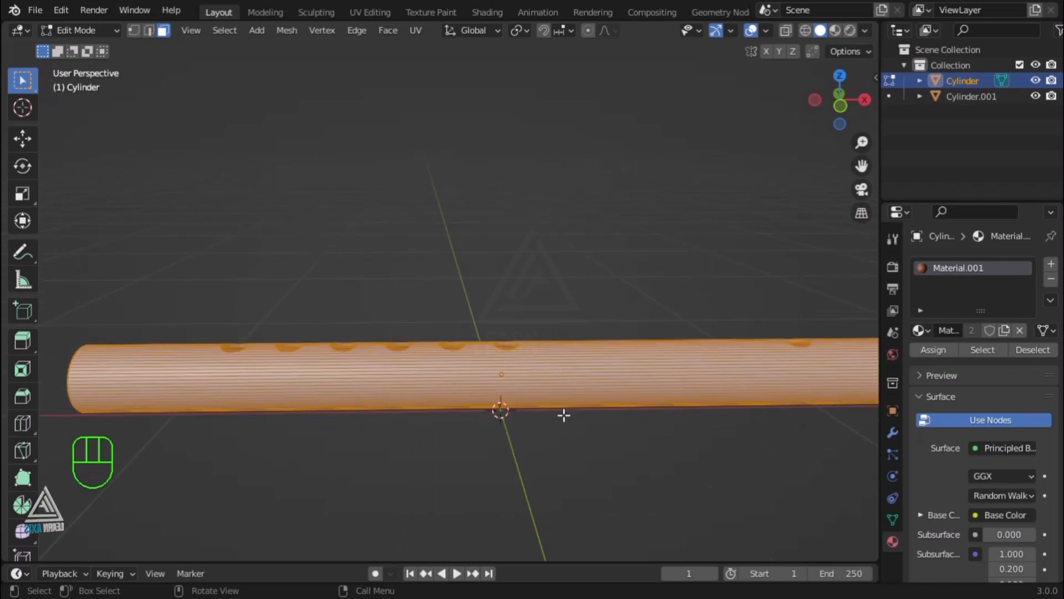
pyautogui.moveTo(564, 417); pyautogui.dragTo(561, 443, button='middle')
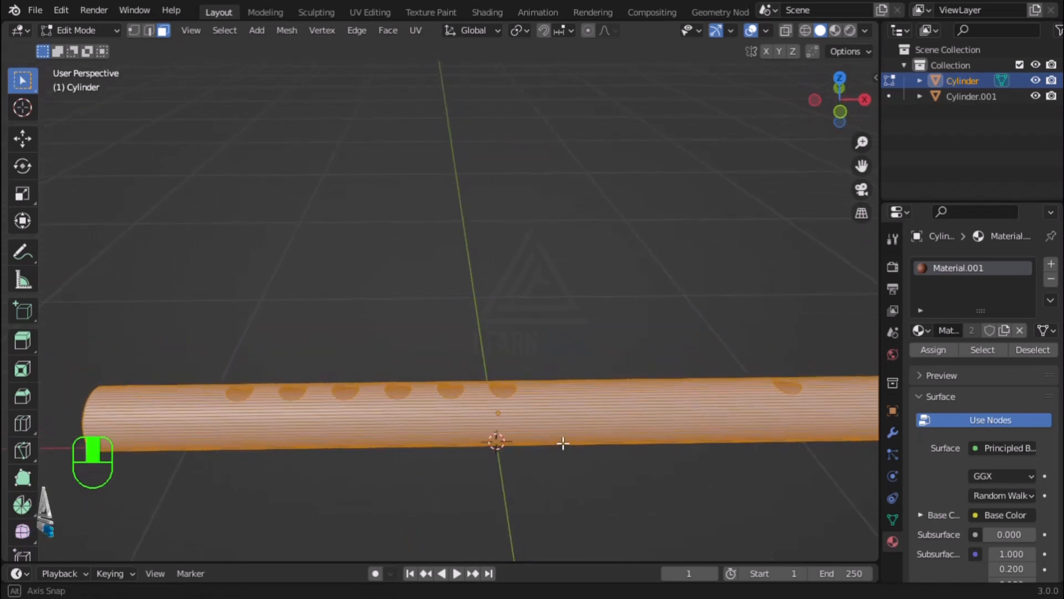
pyautogui.keyDown('shift'); pyautogui.moveTo(667, 367); pyautogui.dragTo(563, 354, button='middle'); pyautogui.keyUp('shift')
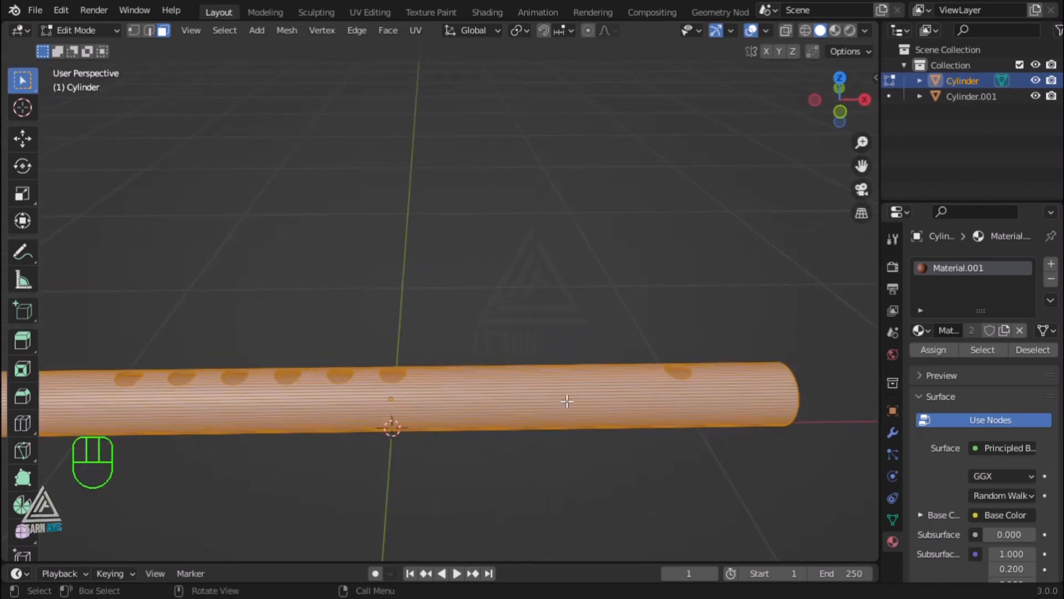
pyautogui.hotkey('ctrl', 'r')
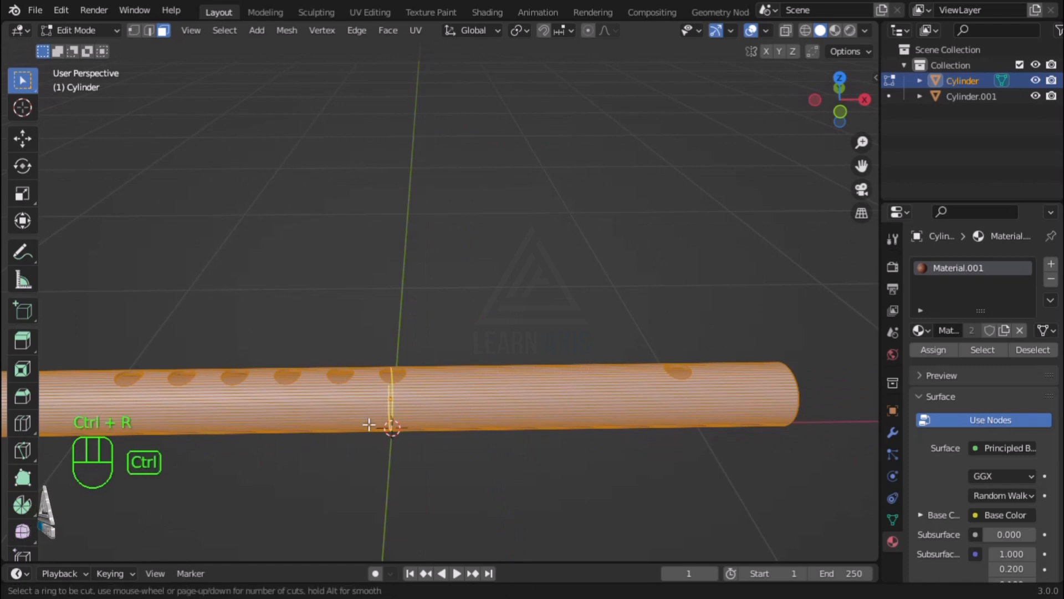
pyautogui.click(403, 401)
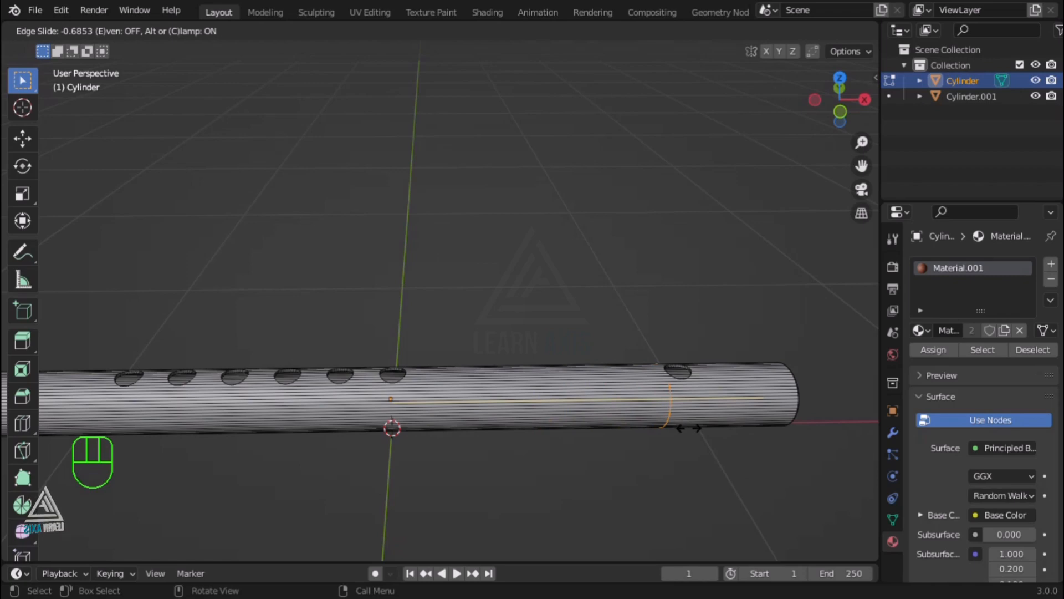
pyautogui.click(688, 428)
# In vertex selection, join the two inner end vertices of the loop cut beside the isolated hole to close the ring.
pyautogui.scroll(8, 740, 414)
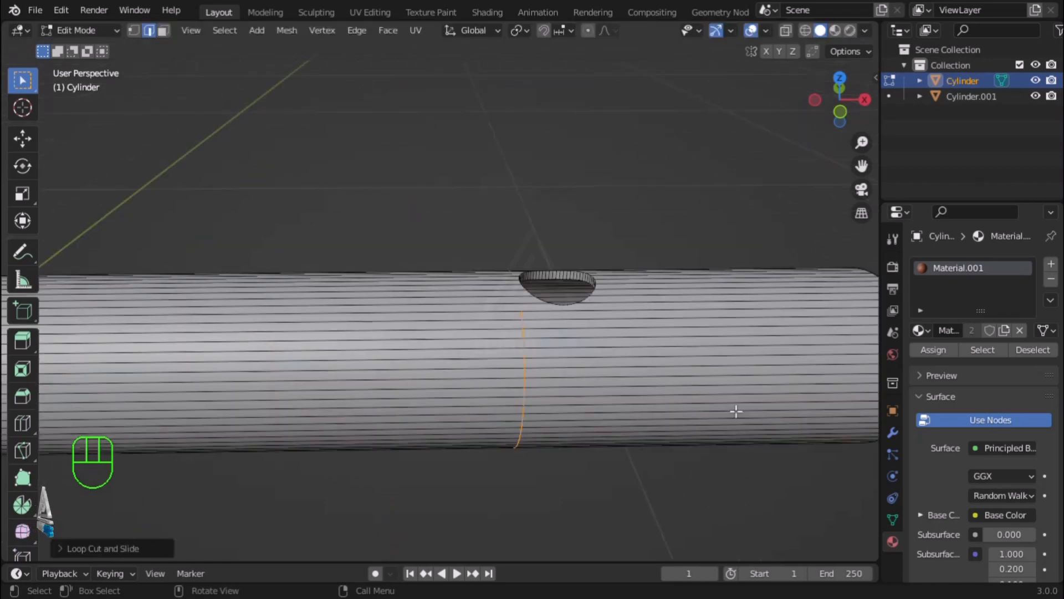
pyautogui.moveTo(433, 435)
pyautogui.mouseDown(button='middle')
pyautogui.moveTo(425, 380)
pyautogui.moveTo(442, 443)
pyautogui.moveTo(508, 496)
pyautogui.moveTo(626, 444)
pyautogui.moveTo(665, 384)
pyautogui.moveTo(673, 309)
pyautogui.moveTo(672, 399)
pyautogui.moveTo(633, 467)
pyautogui.moveTo(525, 470)
pyautogui.moveTo(463, 437)
pyautogui.moveTo(441, 450)
pyautogui.mouseUp(button='middle')
pyautogui.scroll(-3, 448, 445)
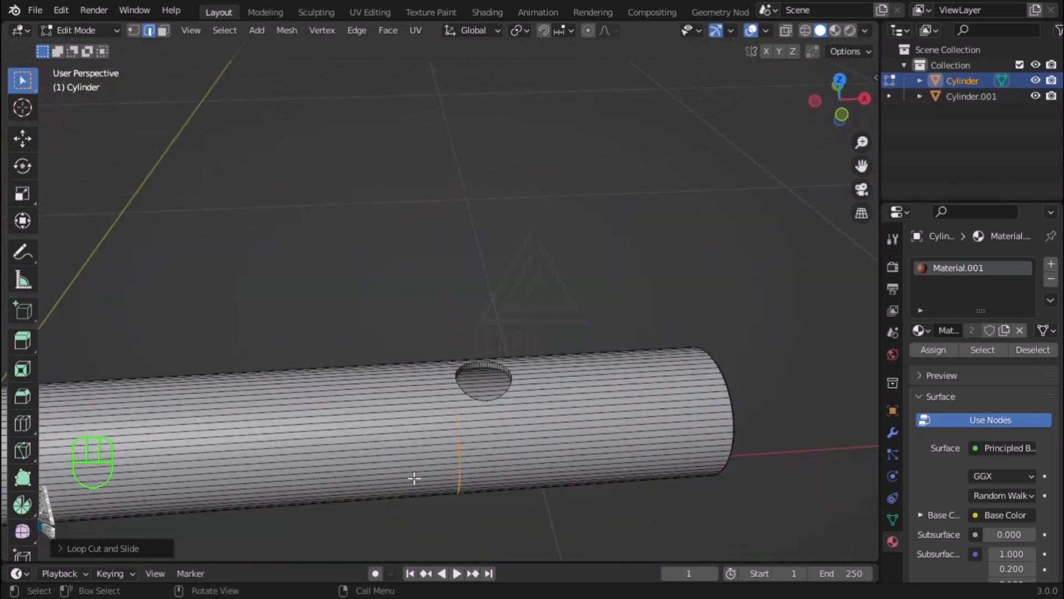
pyautogui.press('KP_7')
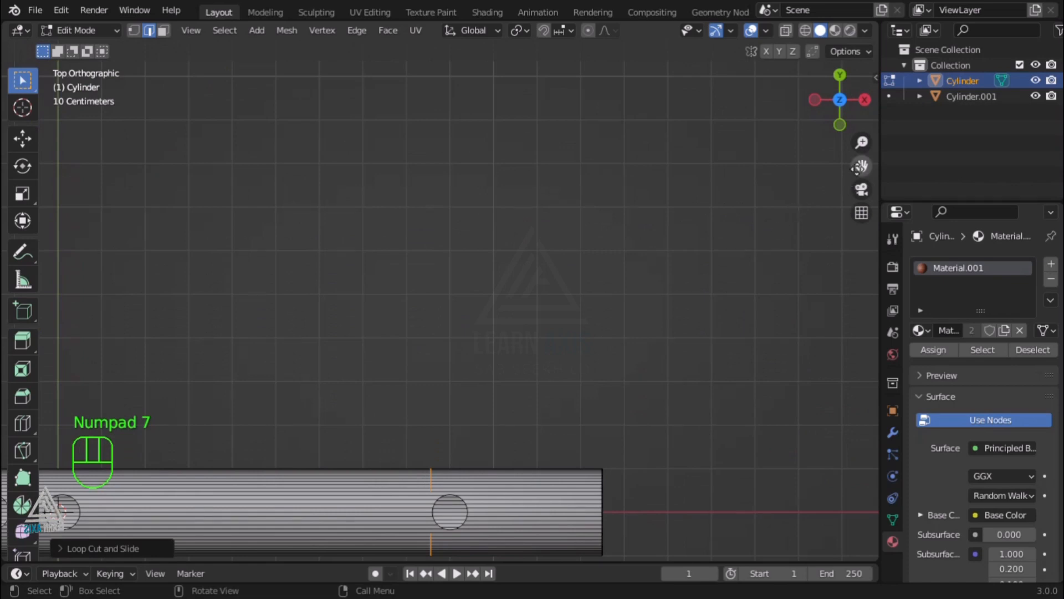
pyautogui.moveTo(862, 166); pyautogui.dragTo(898, 29)
pyautogui.scroll(2, 498, 409)
pyautogui.scroll(5, 433, 359)
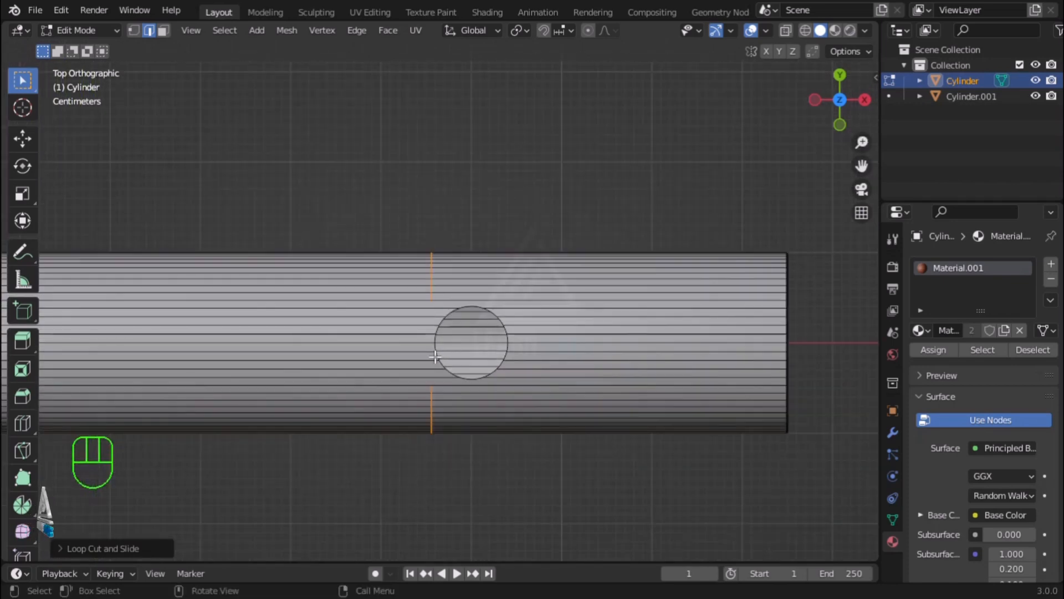
pyautogui.scroll(1, 423, 372)
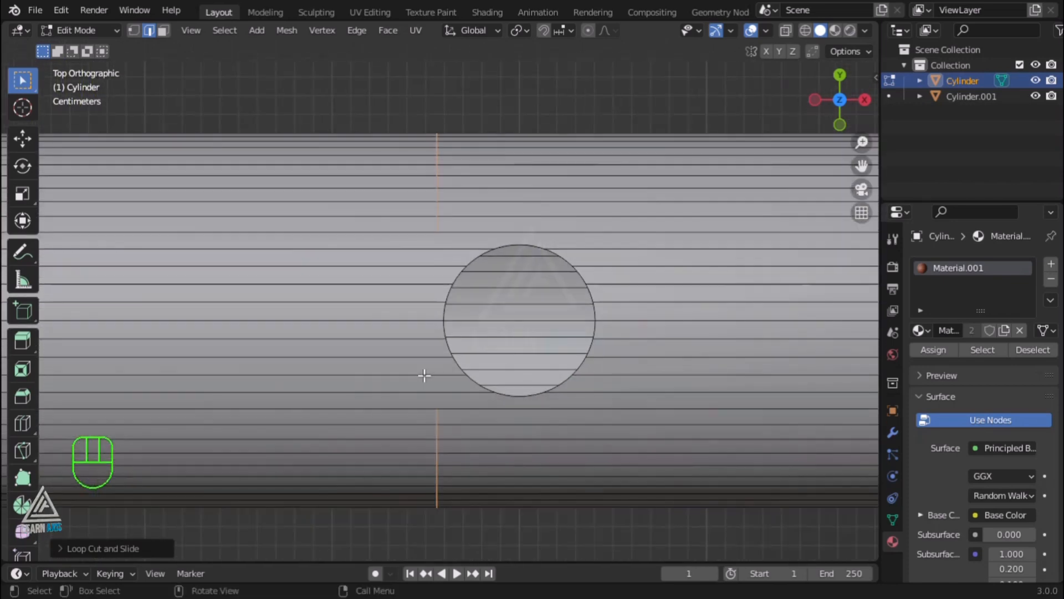
pyautogui.click(134, 31)
pyautogui.press('a')
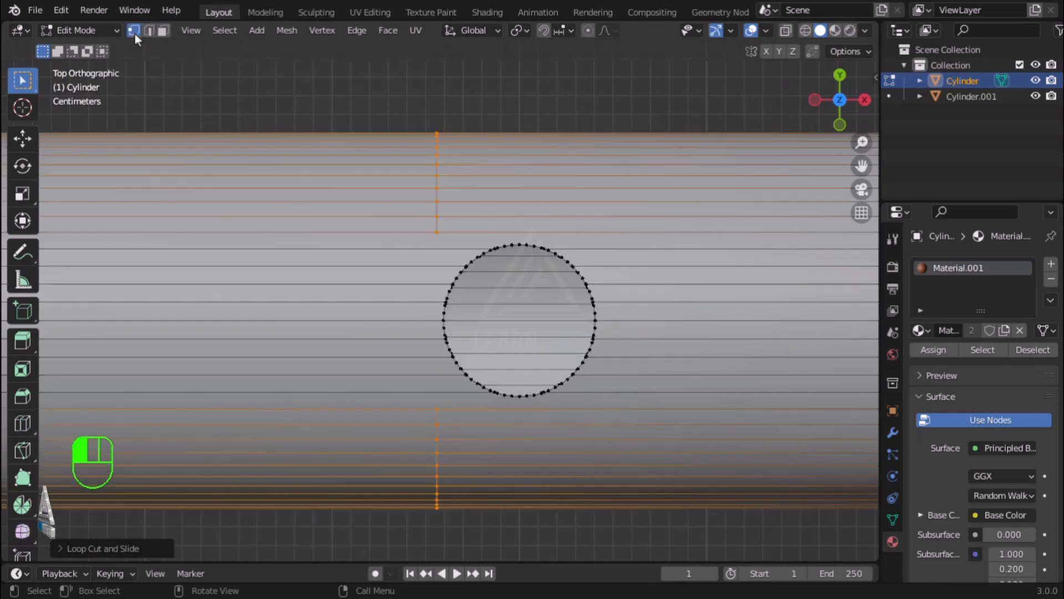
pyautogui.keyDown('alt'); pyautogui.click(428, 227); pyautogui.keyUp('alt')
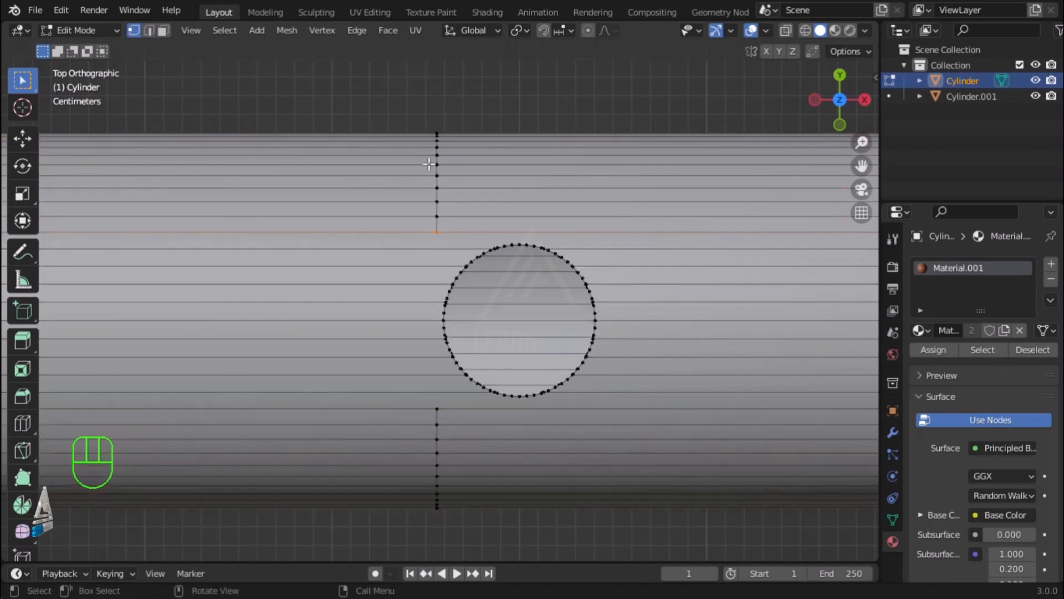
pyautogui.keyDown('alt'); pyautogui.keyDown('shift'); pyautogui.click(438, 409); pyautogui.keyUp('shift'); pyautogui.keyUp('alt')
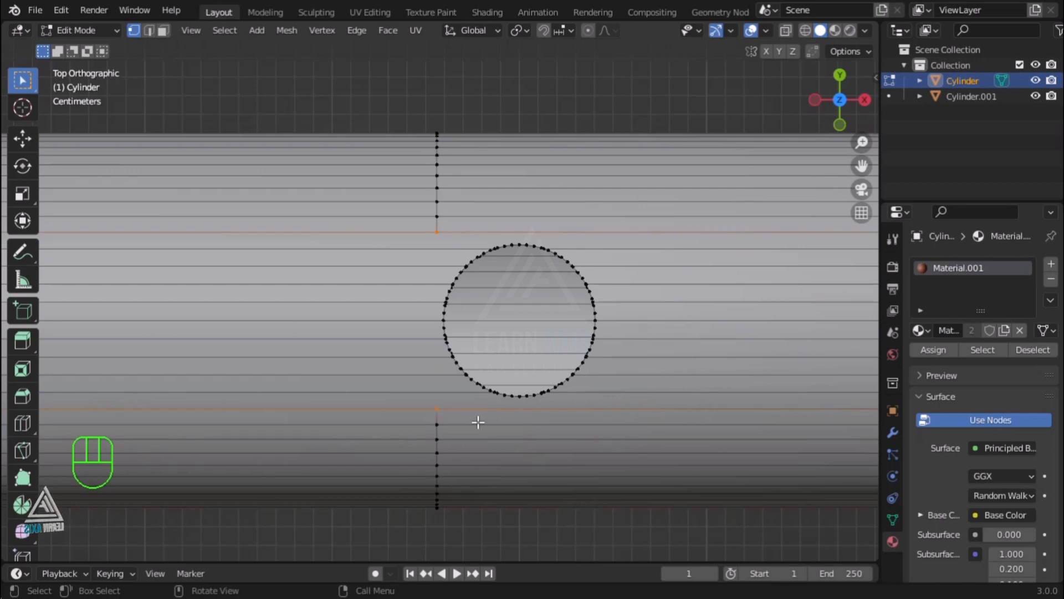
pyautogui.press('j')
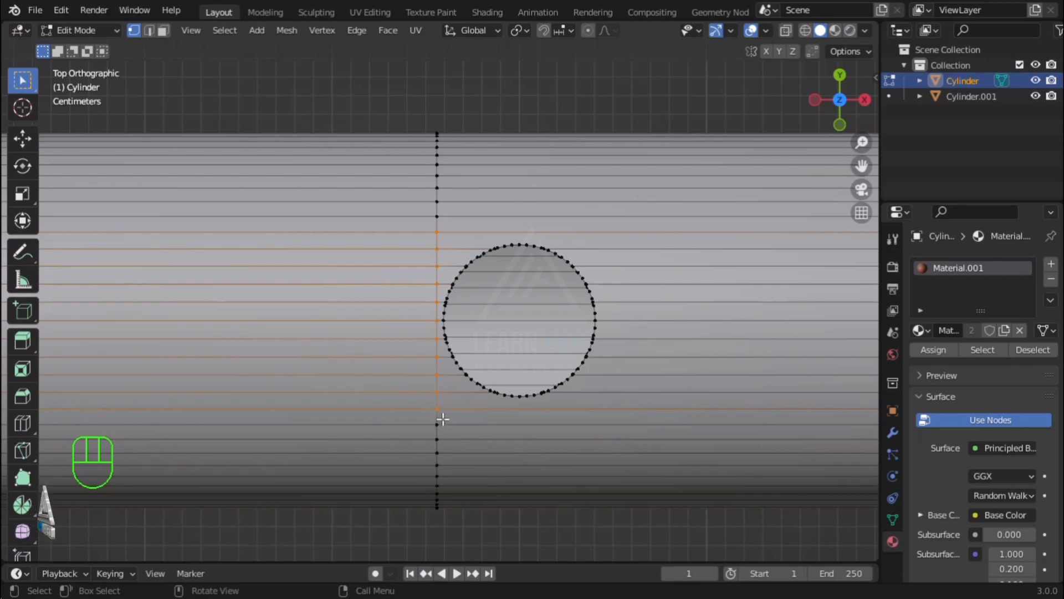
# Add a second loop cut around the flute, placed just beside the isolated hole on the side facing the tube's near end.
pyautogui.scroll(-6, 443, 419)
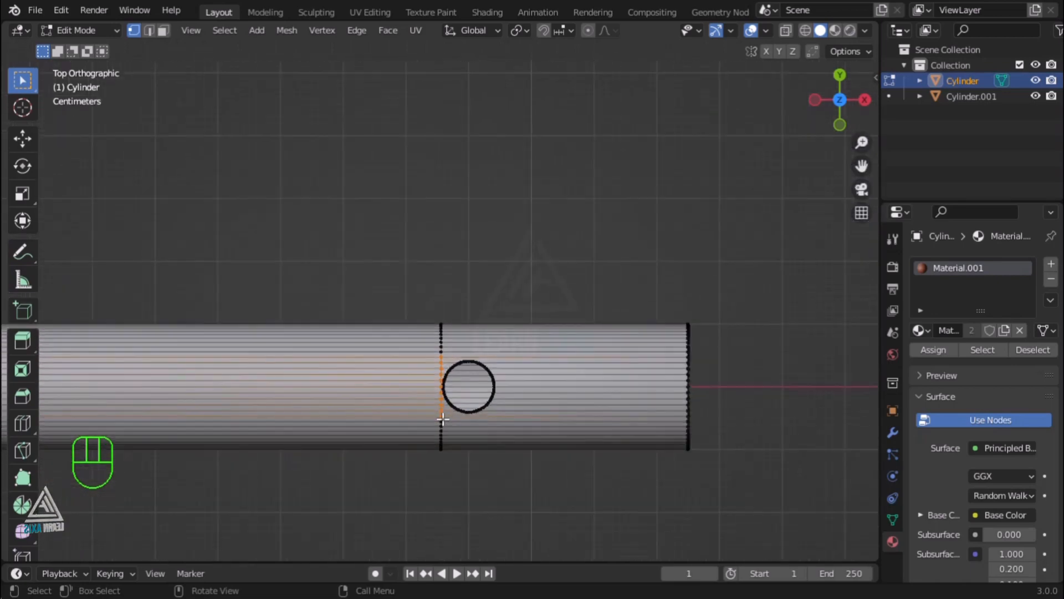
pyautogui.press('ctrl')
pyautogui.hotkey('ctrl', 'r')
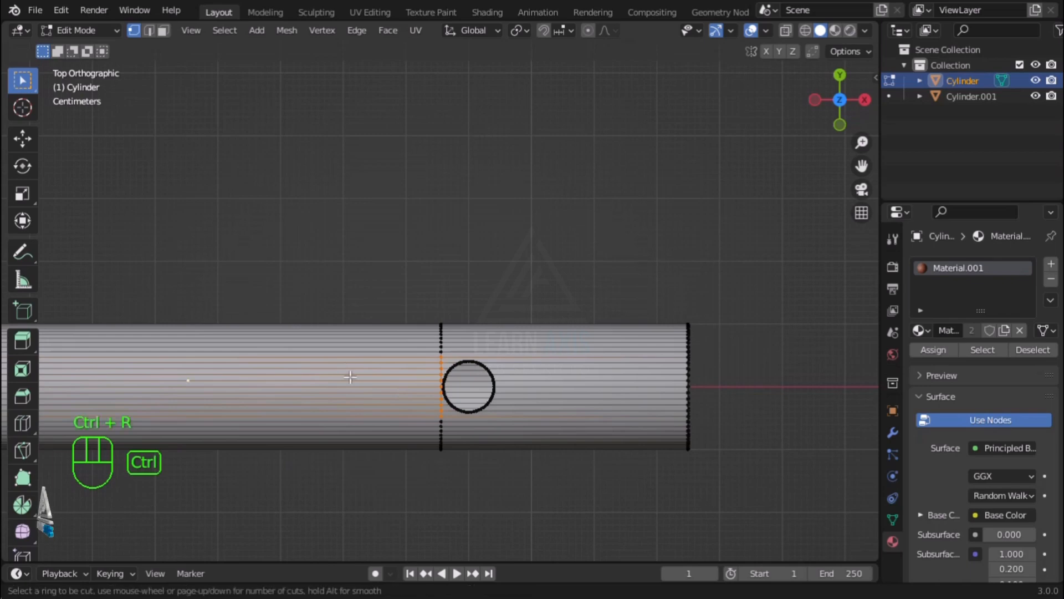
pyautogui.click(608, 415)
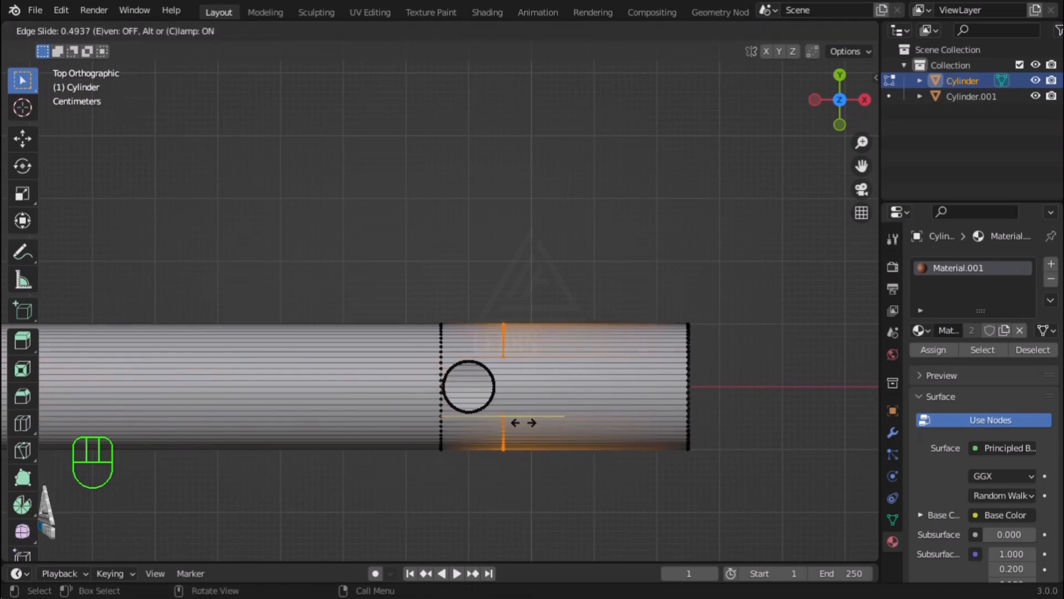
pyautogui.click(519, 424)
# Join the two inner end vertices of the second loop cut to close its gap beside the isolated hole.
pyautogui.scroll(6, 520, 425)
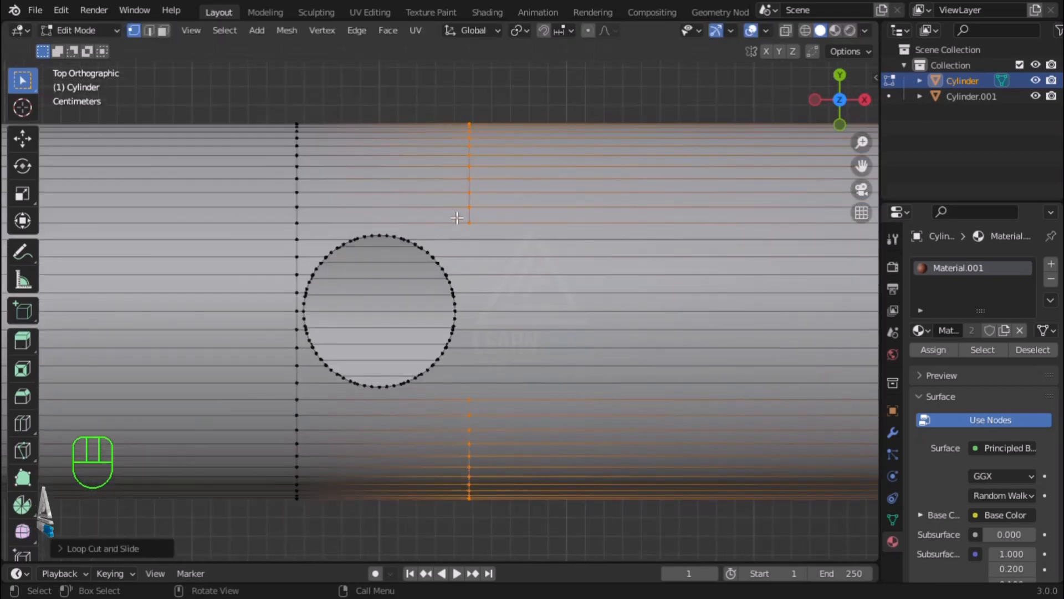
pyautogui.moveTo(461, 217); pyautogui.dragTo(479, 405)
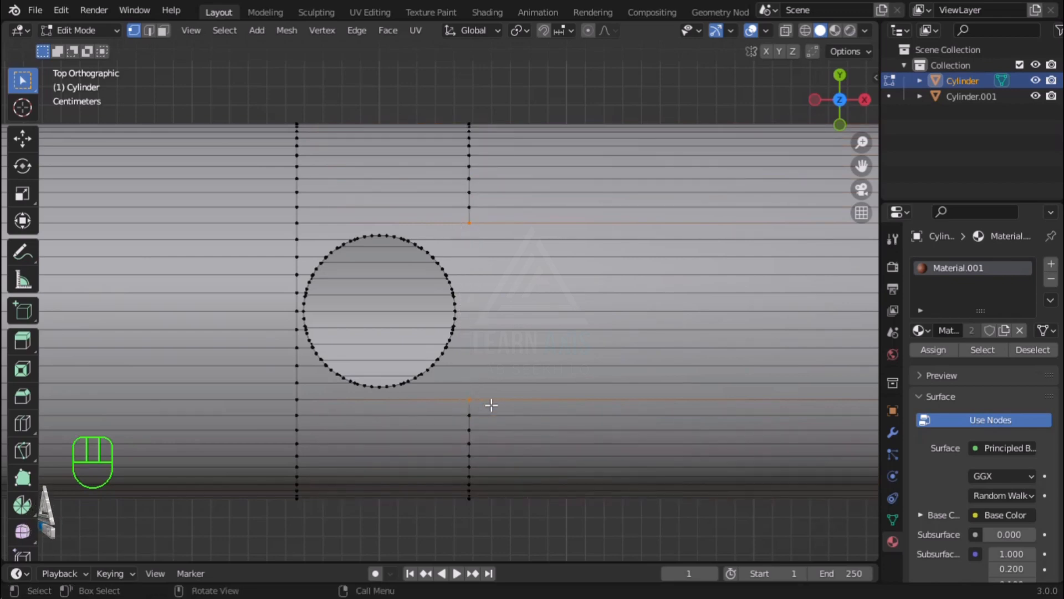
pyautogui.press('j')
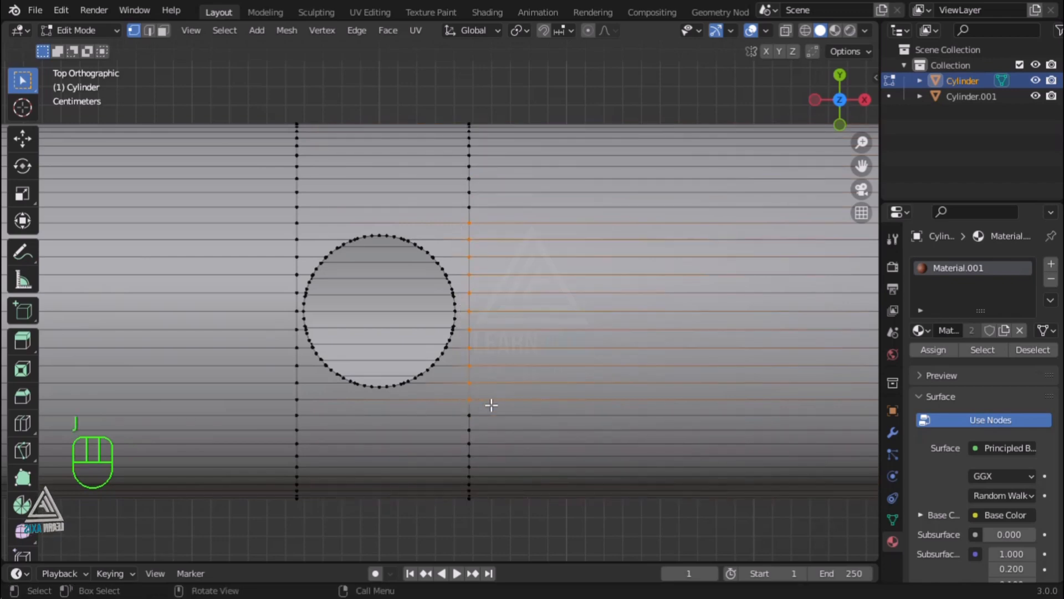
# In Object Mode, compare the shading around the isolated hole with the shading around the row of six holes.
pyautogui.press('Tab')
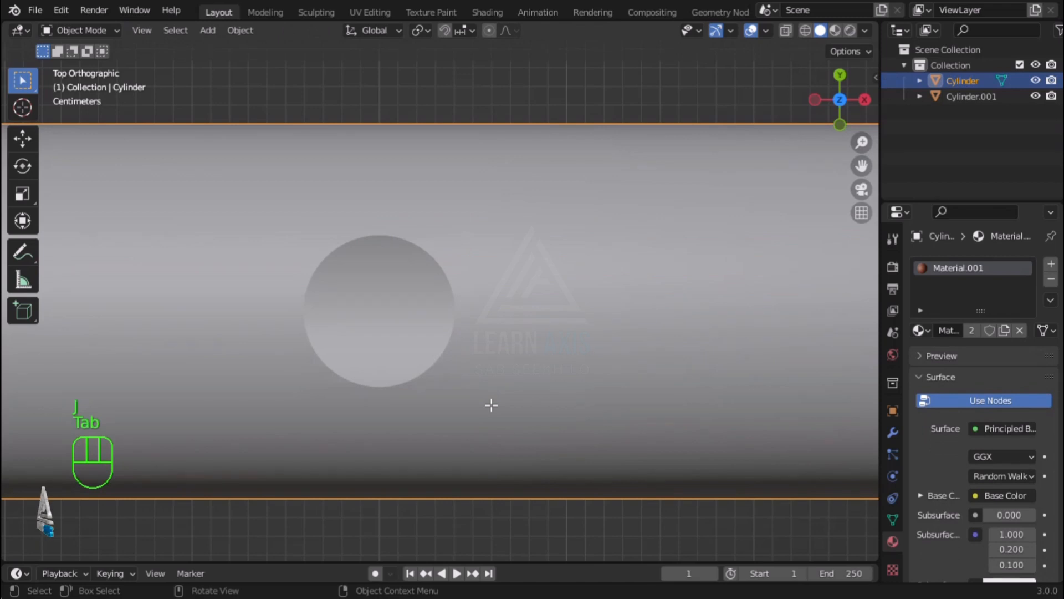
pyautogui.moveTo(491, 405); pyautogui.dragTo(500, 408, button='middle')
pyautogui.scroll(-5, 500, 407)
pyautogui.scroll(-3, 501, 412)
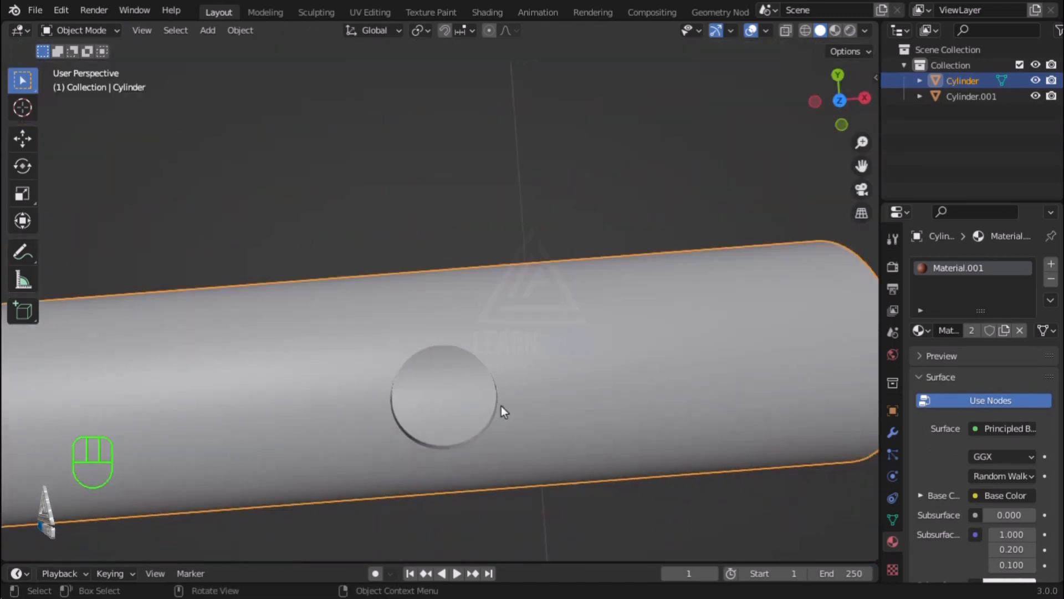
pyautogui.scroll(1, 457, 402)
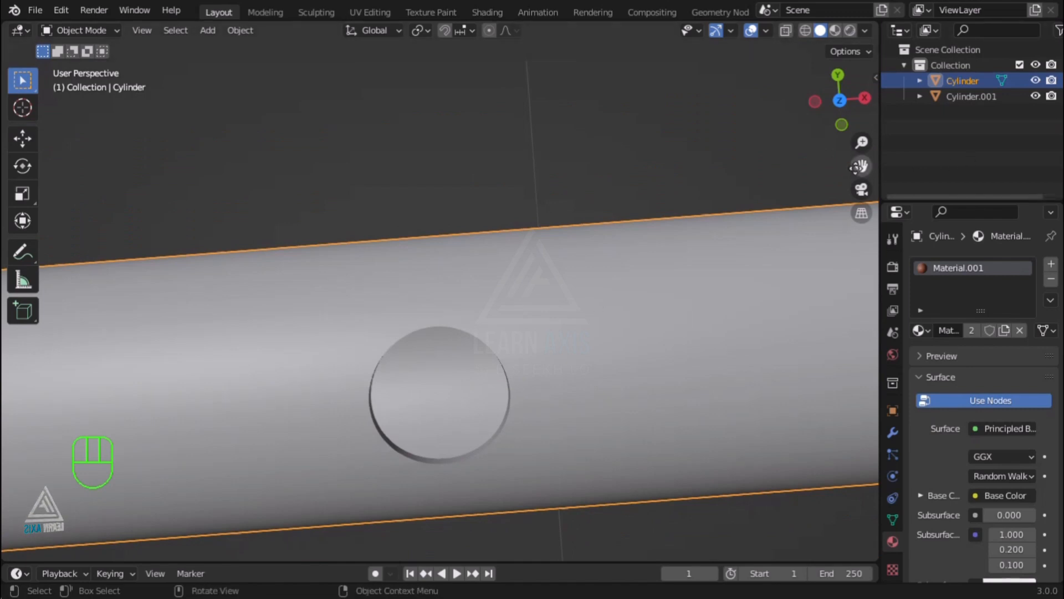
pyautogui.moveTo(862, 166); pyautogui.dragTo(1063, 7)
pyautogui.scroll(-4, 617, 285)
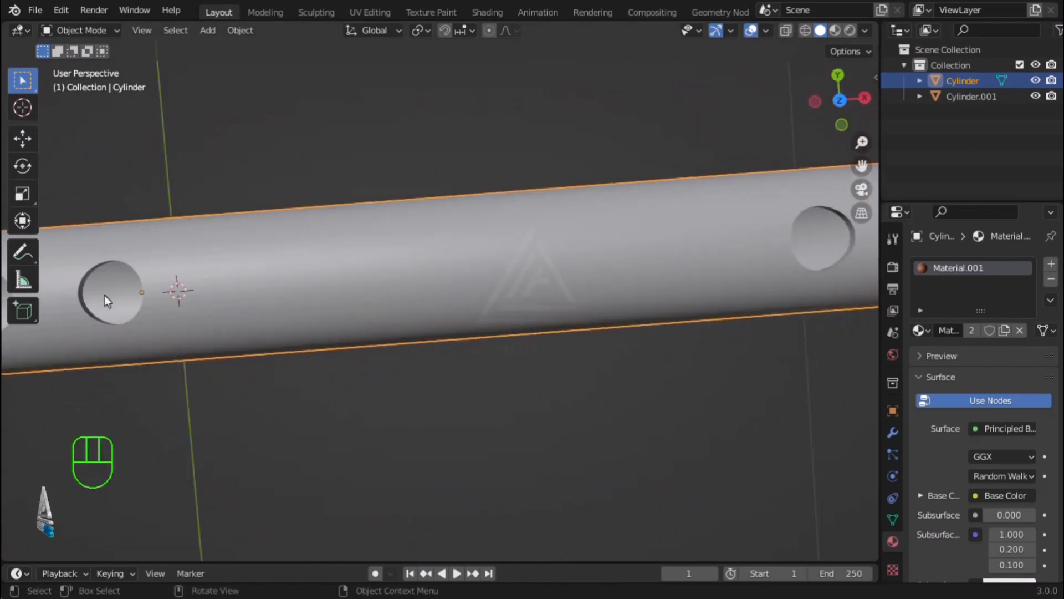
pyautogui.scroll(6, 104, 295)
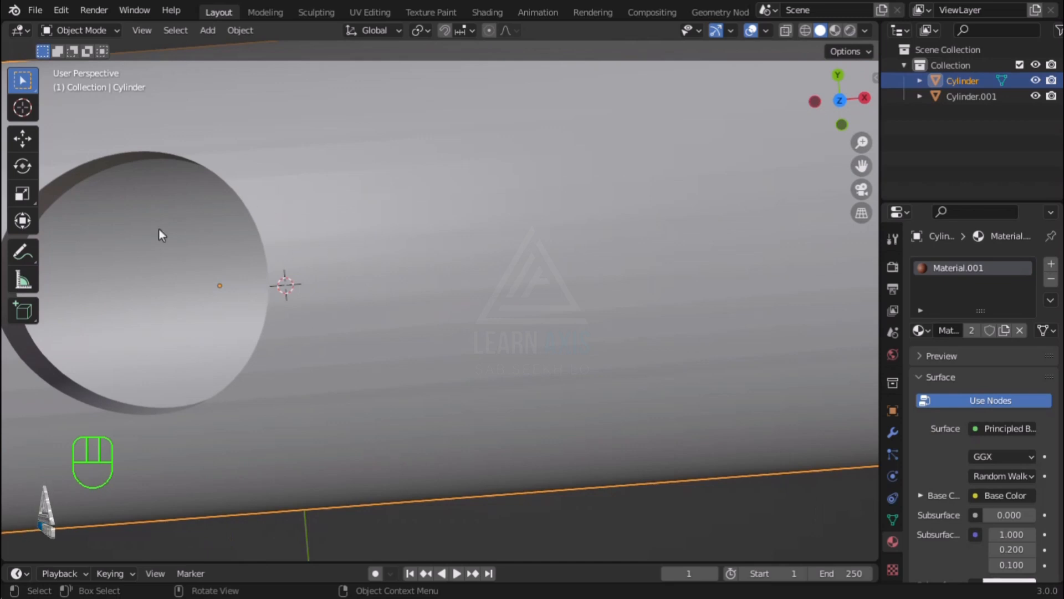
pyautogui.scroll(-5, 146, 241)
pyautogui.scroll(6, 604, 196)
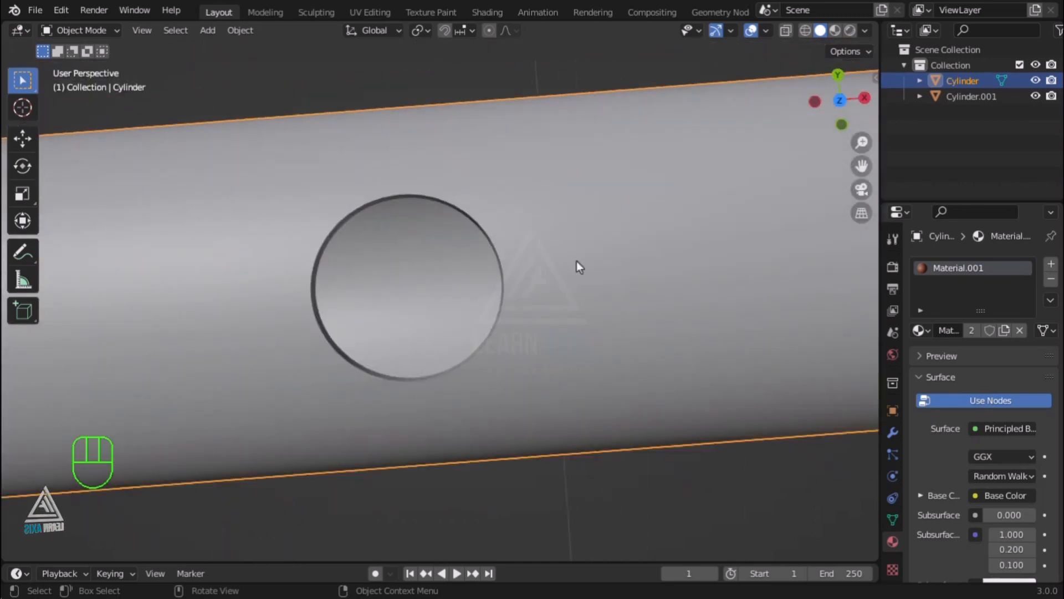
pyautogui.scroll(2, 366, 269)
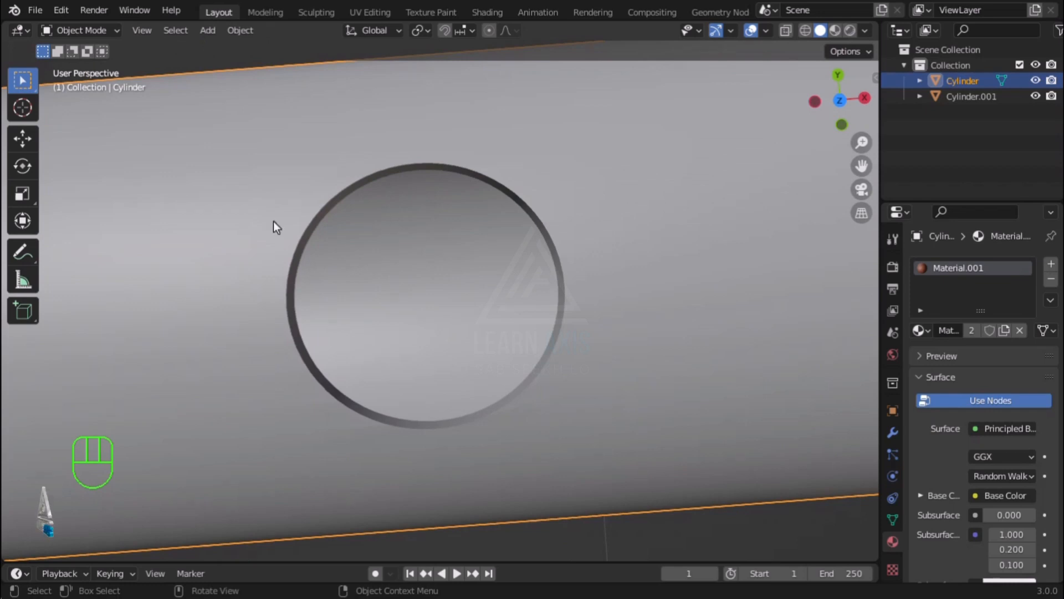
pyautogui.scroll(-8, 638, 300)
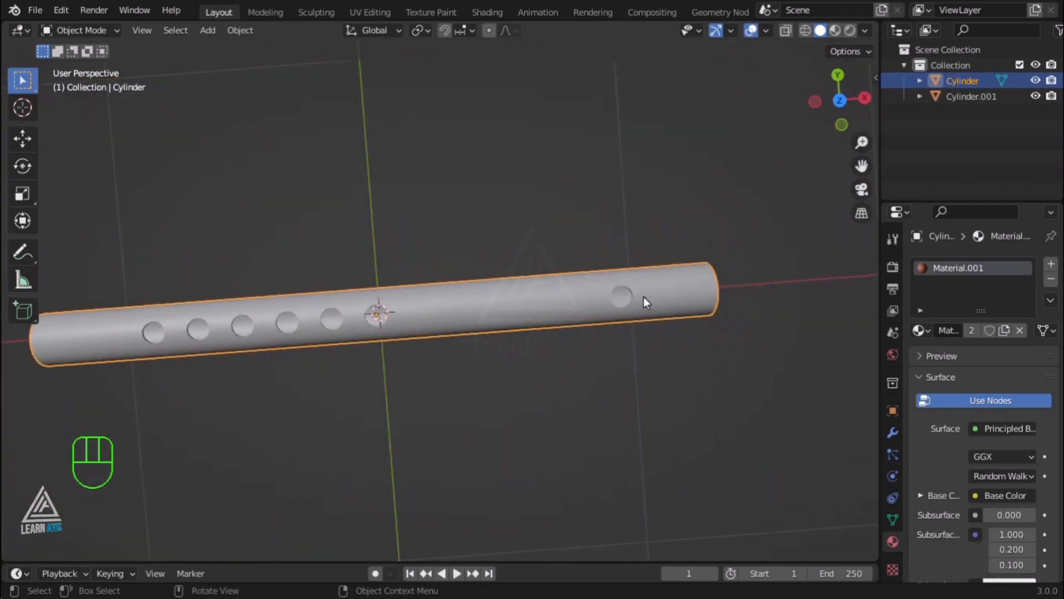
# Enter Edit Mode on the flute body and add a loop cut beside the hole at the origin, facing the isolated hole.
pyautogui.scroll(3, 325, 331)
pyautogui.click(475, 325)
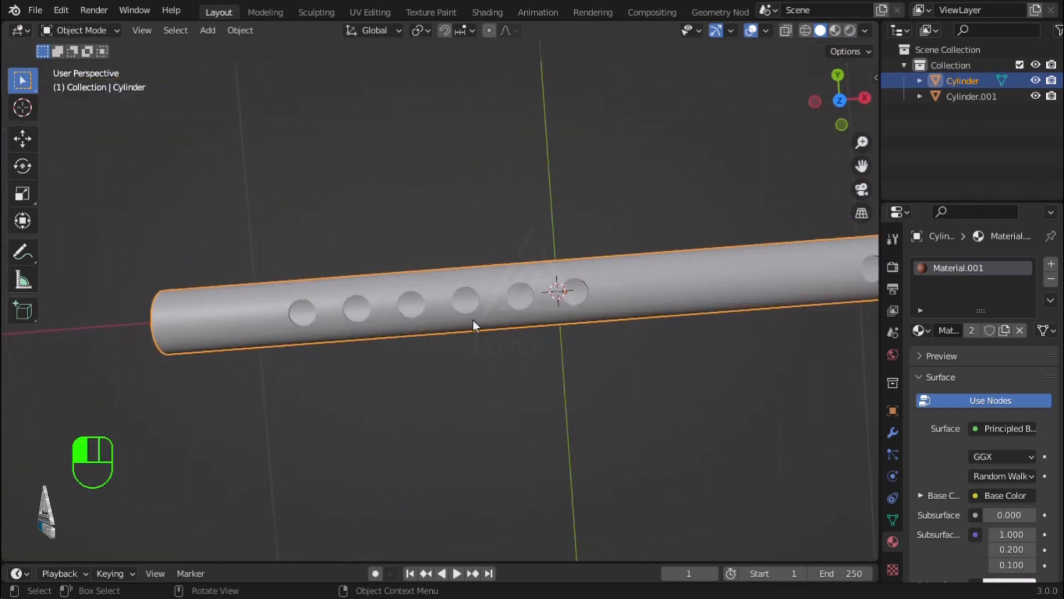
pyautogui.press('Tab')
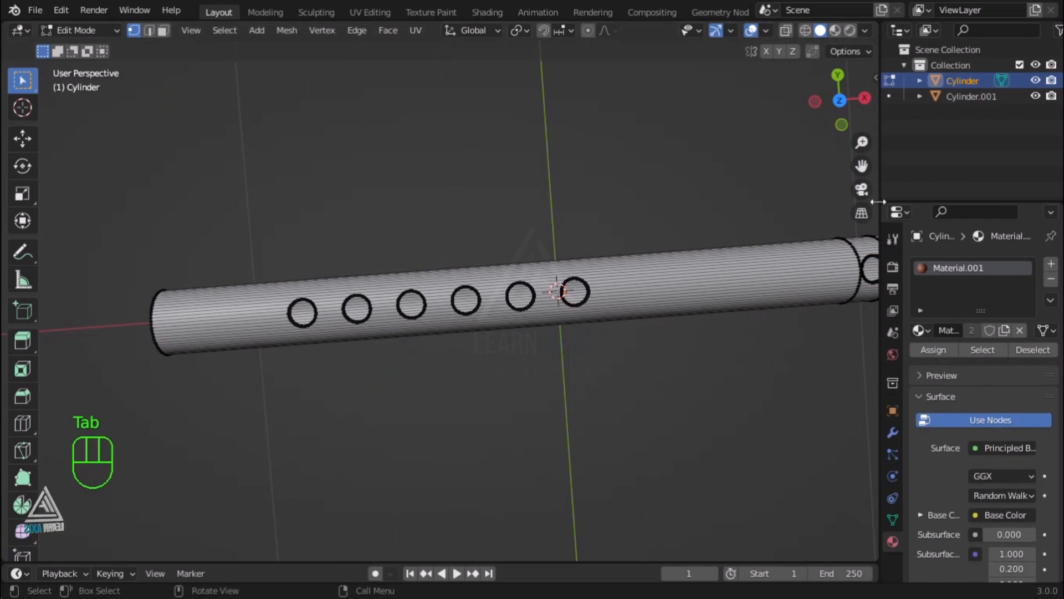
pyautogui.moveTo(862, 167); pyautogui.dragTo(819, 139)
pyautogui.scroll(3, 634, 272)
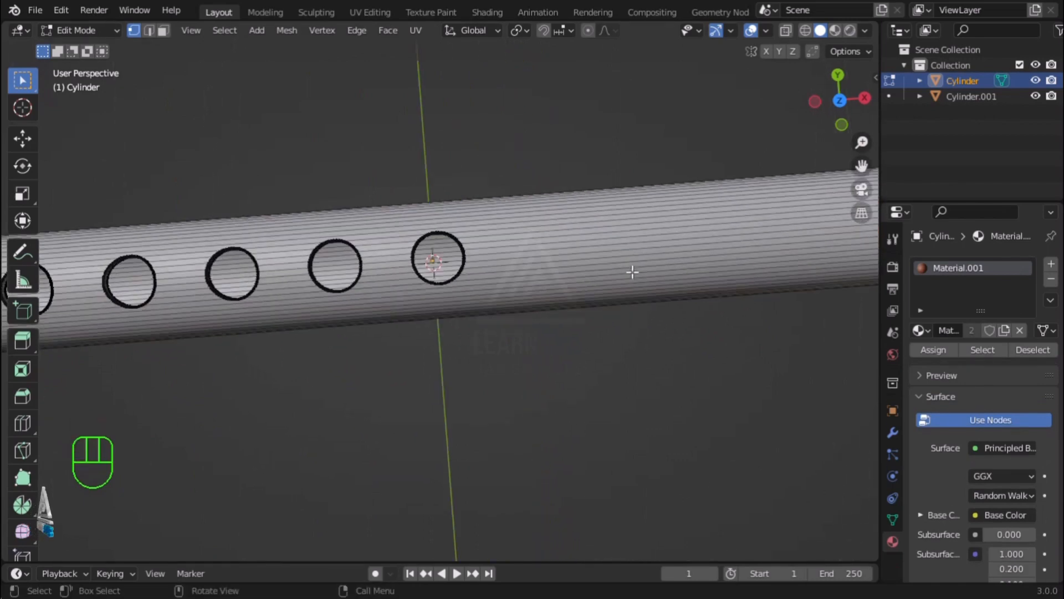
pyautogui.hotkey('ctrl', 'r')
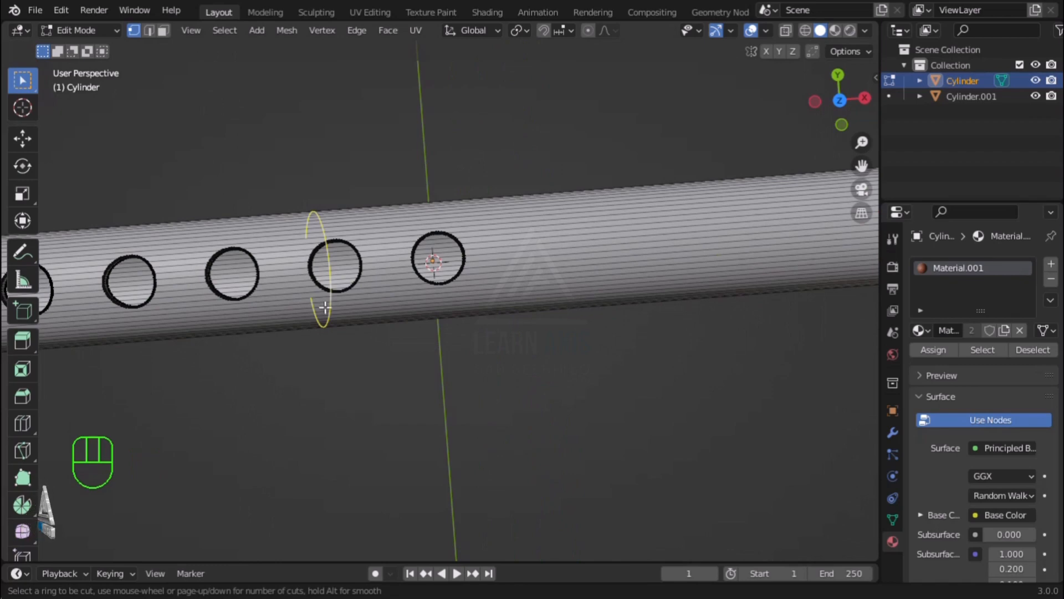
pyautogui.moveTo(323, 305); pyautogui.dragTo(474, 311)
# Add a loop cut on the other side of the origin hole, facing the rest of the hole row.
pyautogui.scroll(-3, 271, 355)
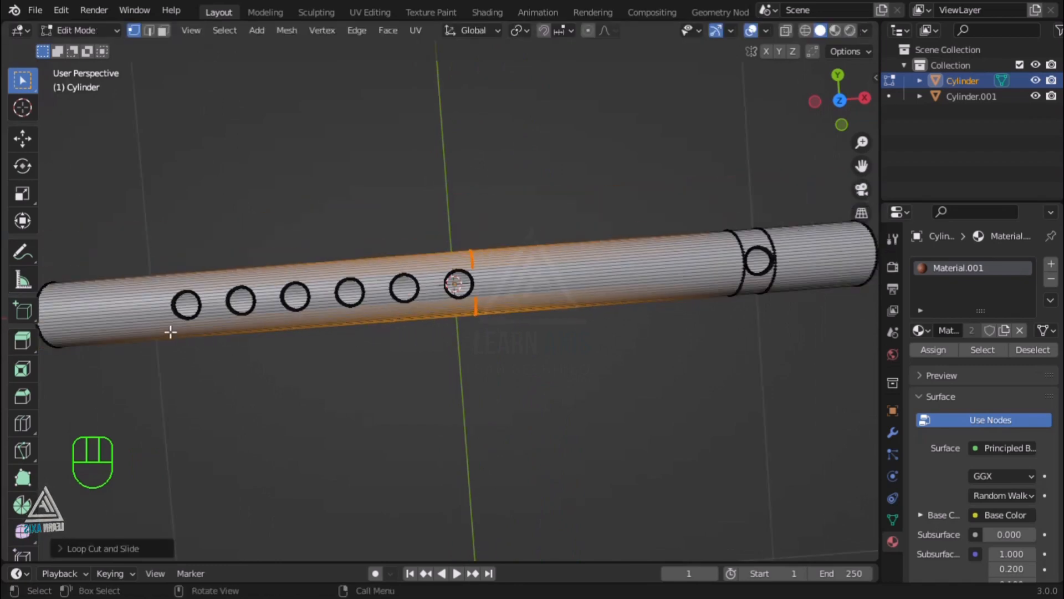
pyautogui.scroll(1, 170, 331)
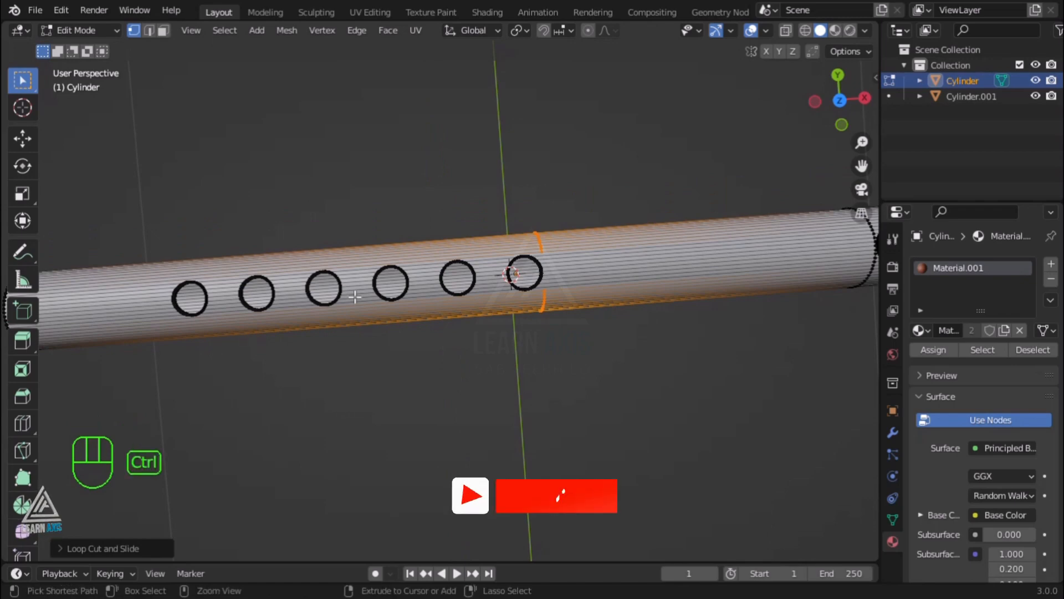
pyautogui.hotkey('ctrl', 'r')
pyautogui.moveTo(356, 321); pyautogui.dragTo(537, 325)
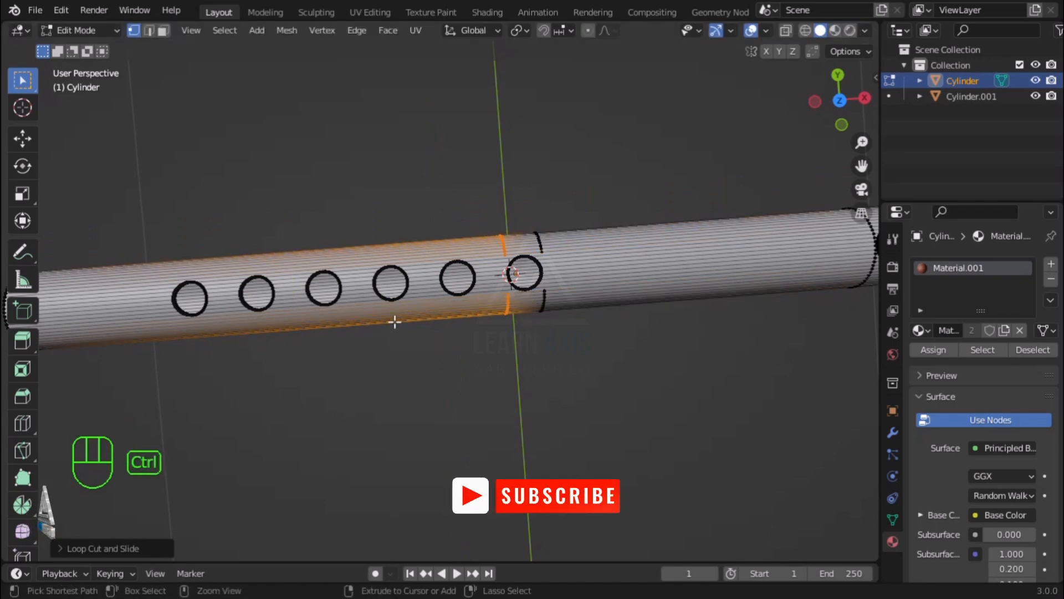
# Add a loop cut close to each side of the second hole in the row, counting from the origin.
pyautogui.hotkey('ctrl', 'r')
pyautogui.moveTo(477, 313); pyautogui.dragTo(605, 325)
pyautogui.click(604, 325)
pyautogui.hotkey('ctrl', 'r')
pyautogui.click(368, 326)
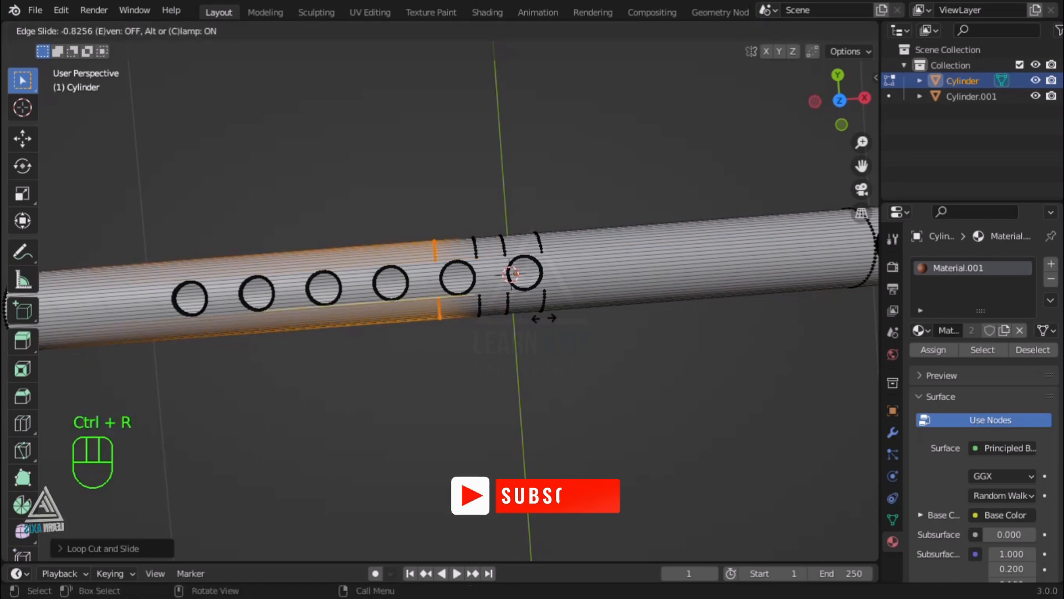
pyautogui.click(543, 318)
# Add a loop cut close to each side of the third hole in the row, counting from the origin.
pyautogui.hotkey('ctrl', 'r')
pyautogui.click(368, 324)
pyautogui.click(528, 325)
pyautogui.hotkey('ctrl', 'r')
pyautogui.click(281, 325)
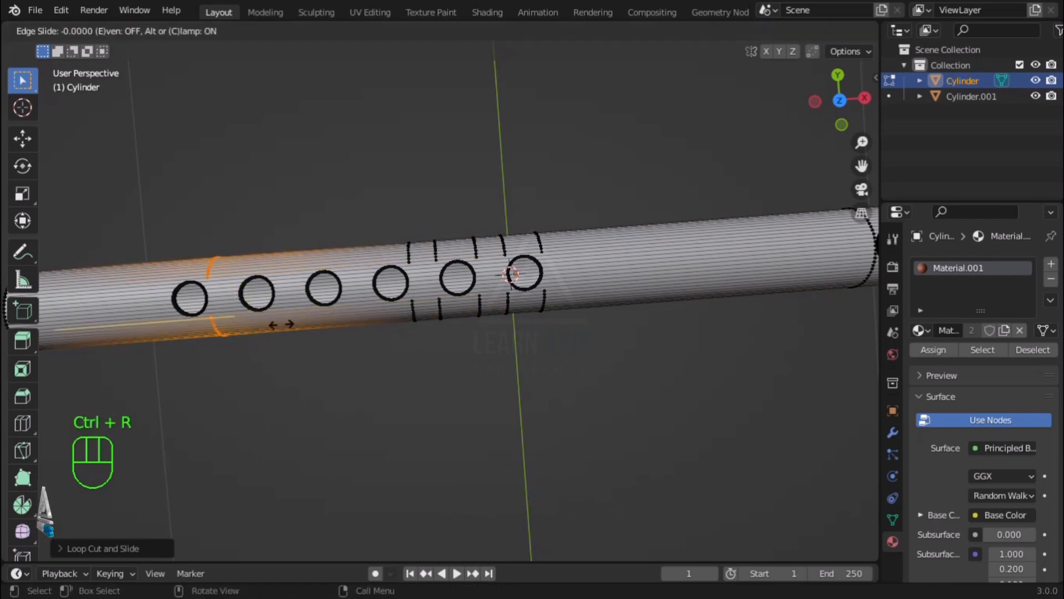
pyautogui.click(439, 330)
# Add a loop cut close to each side of the fourth hole in the row, counting from the origin.
pyautogui.hotkey('ctrl', 'r')
pyautogui.click(285, 325)
pyautogui.click(428, 342)
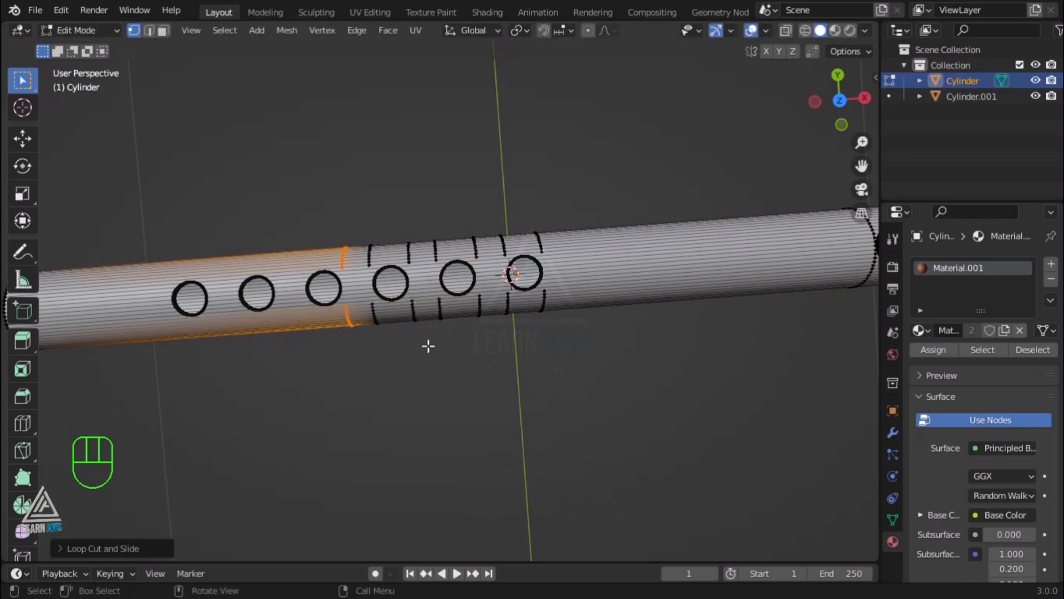
pyautogui.hotkey('ctrl', 'd')
pyautogui.hotkey('ctrl', 'r')
pyautogui.click(233, 324)
pyautogui.click(359, 335)
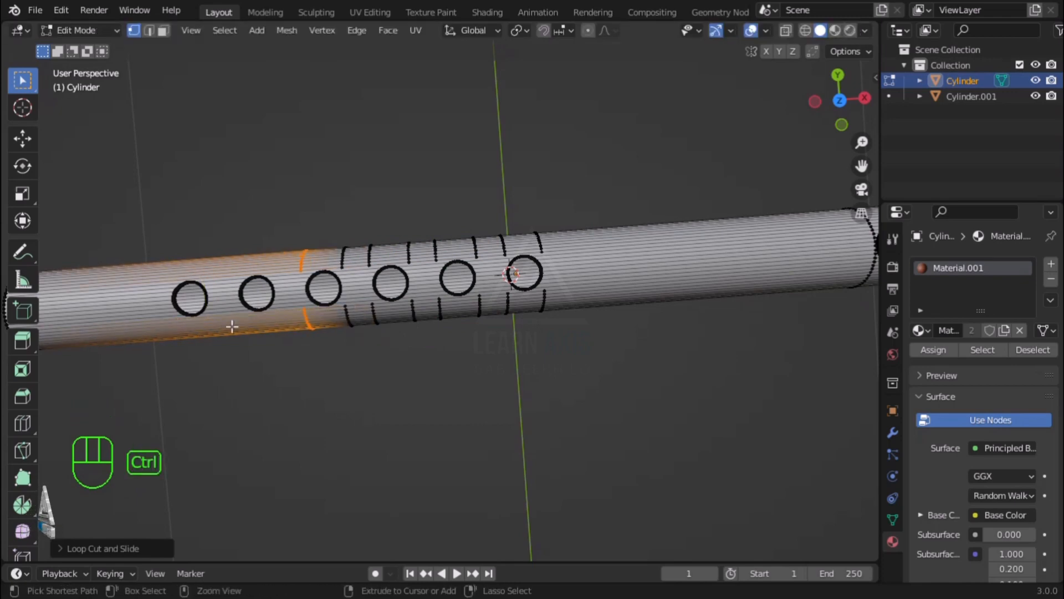
# Add a loop cut close to each side of the fifth hole in the row, counting from the origin.
pyautogui.hotkey('ctrl', 'r')
pyautogui.click(233, 327)
pyautogui.click(351, 344)
pyautogui.hotkey('ctrl', 'r')
pyautogui.click(206, 330)
pyautogui.click(296, 337)
# Add a loop cut close to each side of the sixth hole in the row, counting from the origin.
pyautogui.hotkey('ctrl', 'r')
pyautogui.click(151, 334)
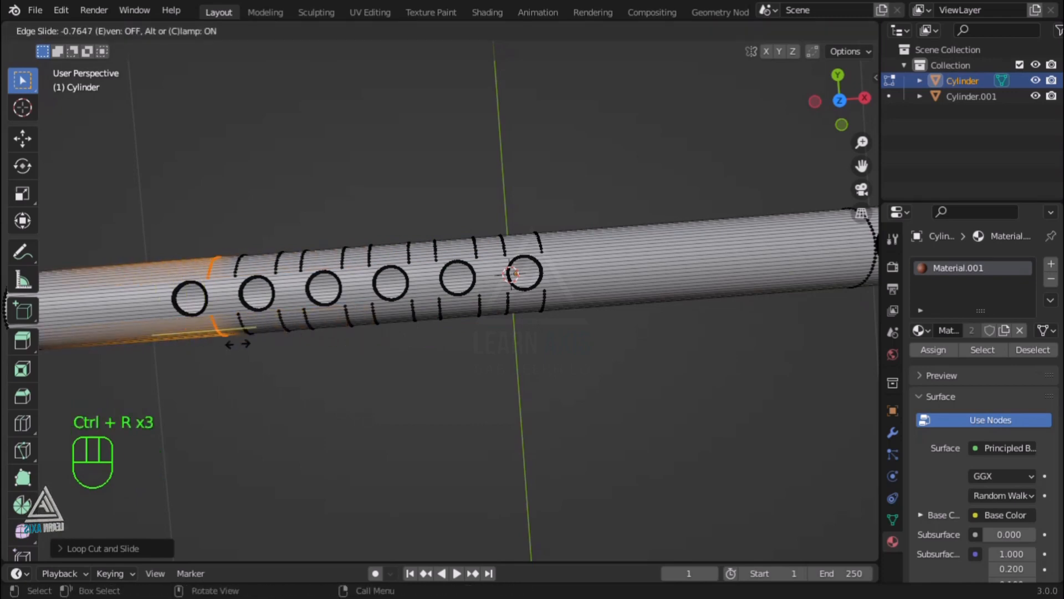
pyautogui.click(239, 345)
pyautogui.hotkey('ctrl', 'r')
pyautogui.click(123, 333)
pyautogui.click(184, 351)
# Join the end vertices across the gaps in the loop cuts on both sides of the hole at the origin.
pyautogui.press('KP_7')
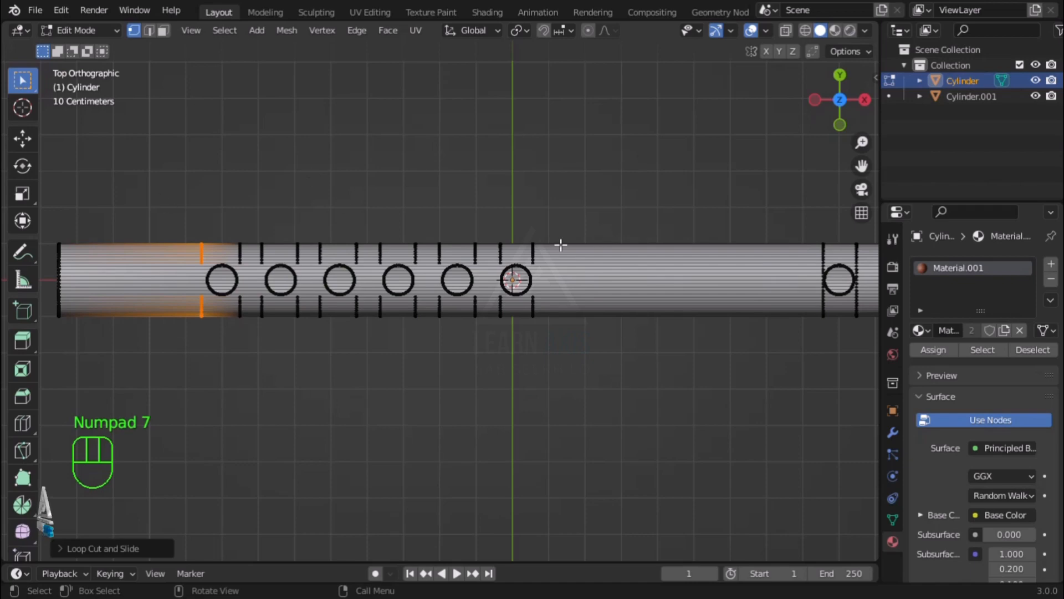
pyautogui.scroll(9, 541, 288)
pyautogui.click(506, 168)
pyautogui.keyDown('shift'); pyautogui.click(521, 353); pyautogui.keyUp('shift')
pyautogui.press('j')
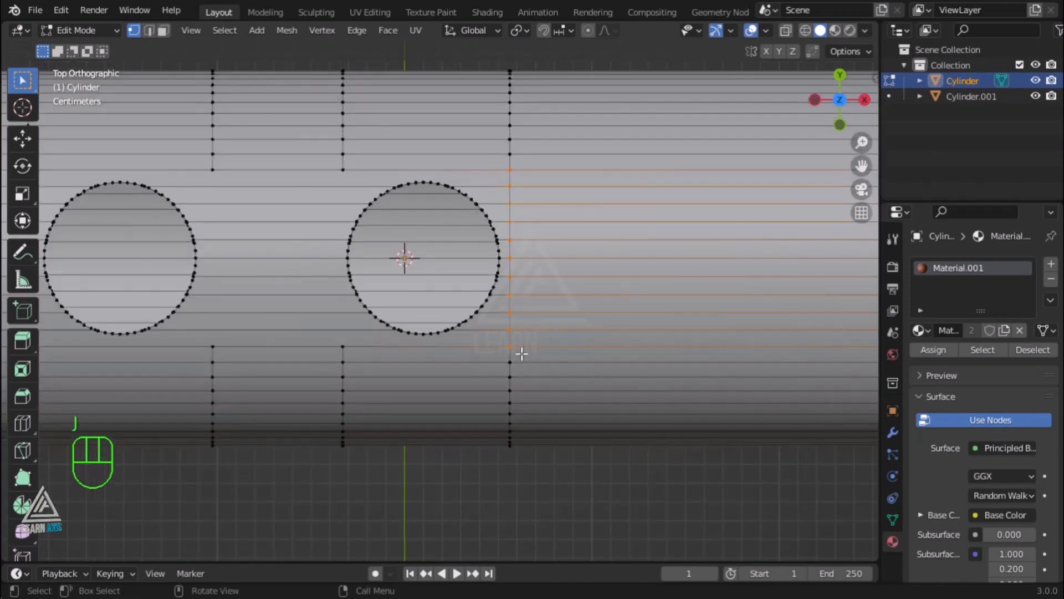
pyautogui.click(342, 169)
pyautogui.keyDown('shift'); pyautogui.click(343, 347); pyautogui.keyUp('shift')
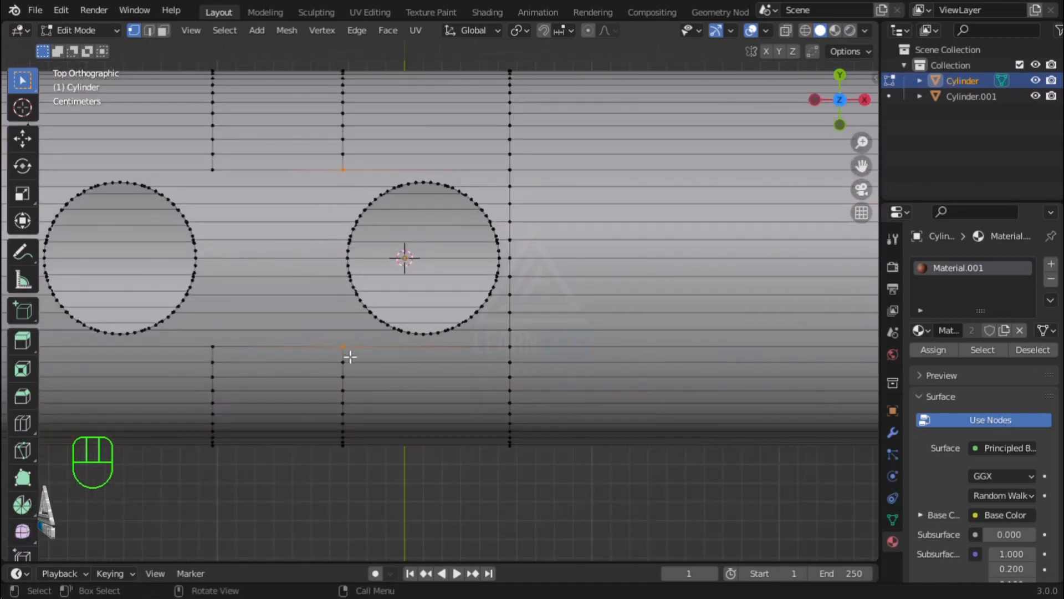
pyautogui.press('j')
# Join the gaps in the loop cuts on both sides of the second hole from the origin.
pyautogui.click(213, 169)
pyautogui.keyDown('shift'); pyautogui.click(212, 346); pyautogui.keyUp('shift')
pyautogui.press('j')
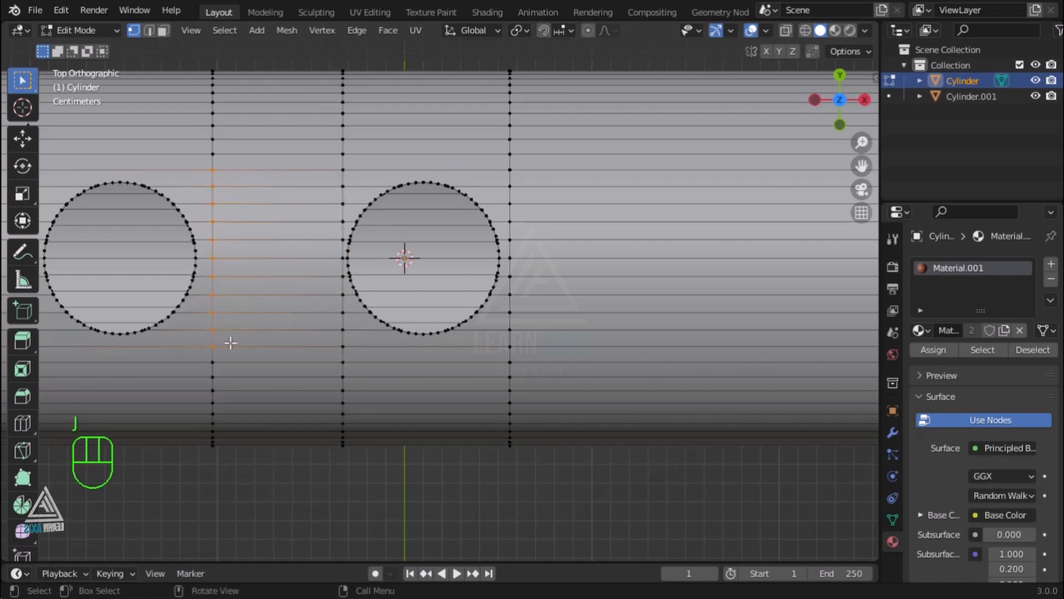
pyautogui.scroll(-6, 230, 343)
pyautogui.scroll(7, 150, 310)
pyautogui.moveTo(198, 206); pyautogui.dragTo(209, 439)
pyautogui.press('j')
# Join the gaps in the loop cuts on both sides of the third hole from the origin.
pyautogui.scroll(-6, 204, 404)
pyautogui.scroll(4, 105, 378)
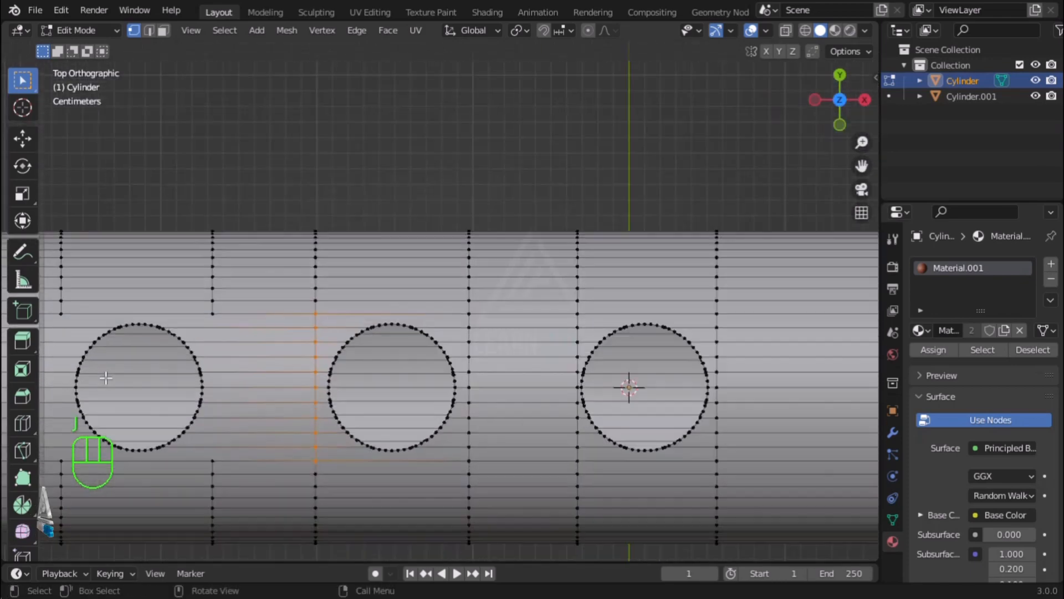
pyautogui.scroll(1, 106, 378)
pyautogui.moveTo(231, 298); pyautogui.dragTo(238, 469)
pyautogui.press('j')
pyautogui.scroll(-5, 238, 468)
pyautogui.scroll(5, 106, 430)
pyautogui.moveTo(210, 337); pyautogui.dragTo(232, 525)
pyautogui.press('j')
# Join the loop-cut gaps on both sides of the fourth hole and on the origin-facing side of the fifth hole.
pyautogui.scroll(-5, 228, 505)
pyautogui.scroll(5, 105, 535)
pyautogui.moveTo(276, 290); pyautogui.dragTo(242, 477)
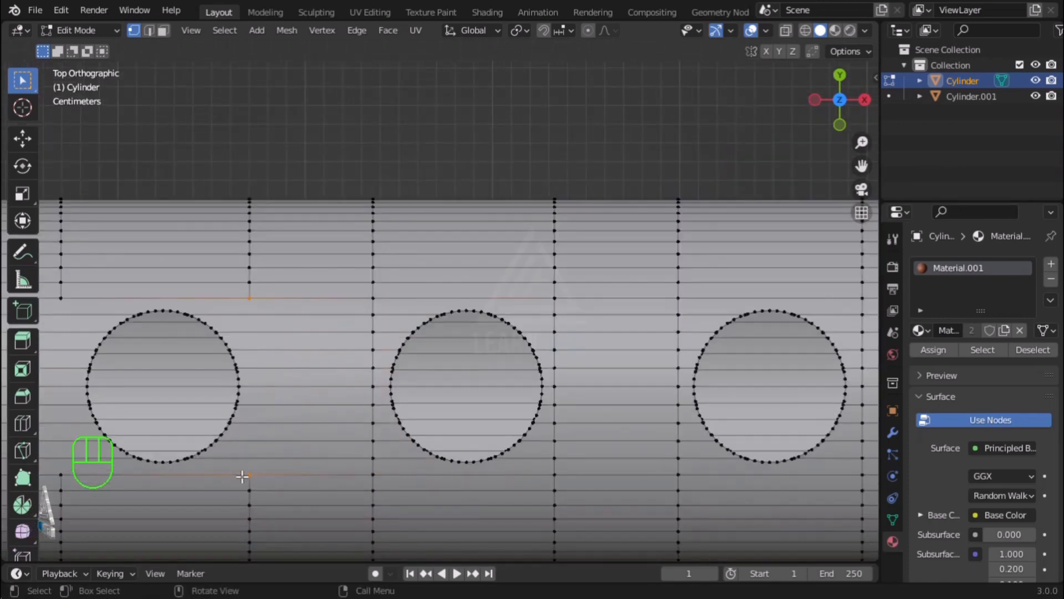
pyautogui.scroll(-5, 319, 475)
pyautogui.scroll(5, 365, 422)
pyautogui.press('j')
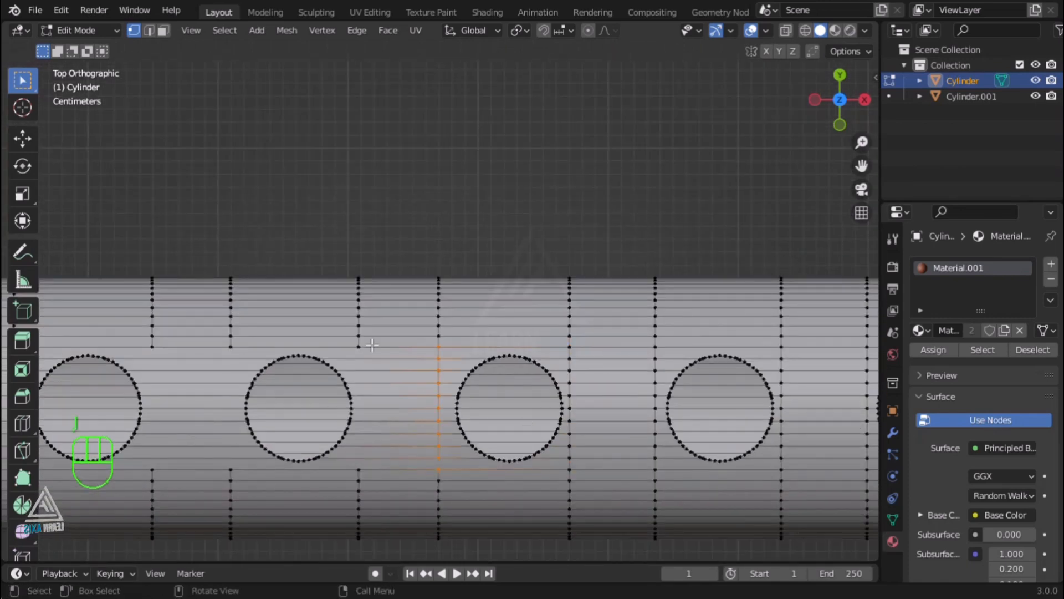
pyautogui.scroll(-5, 388, 482)
pyautogui.scroll(5, 197, 480)
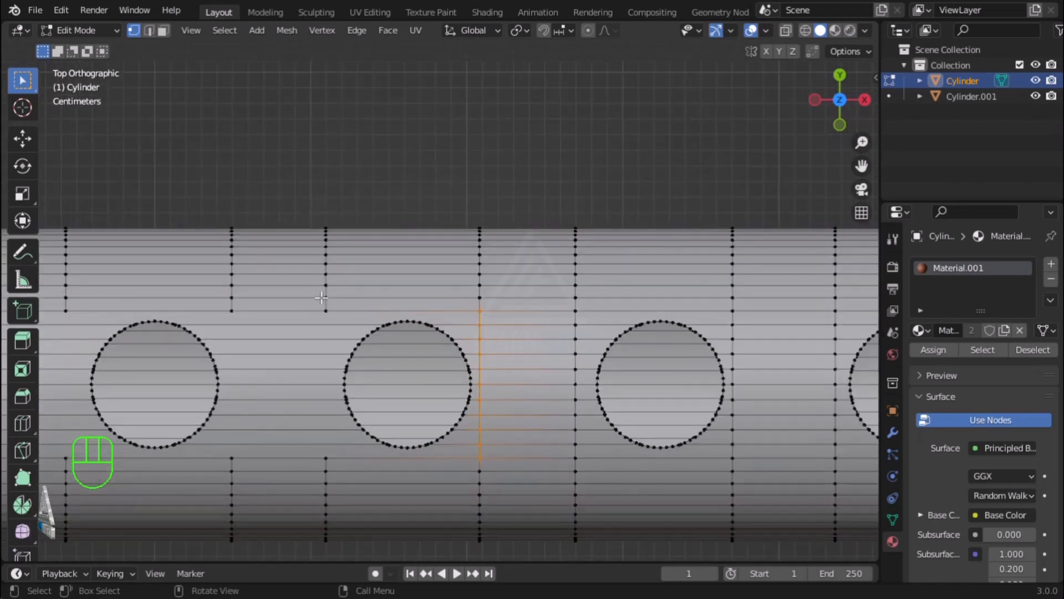
pyautogui.scroll(-4, 334, 422)
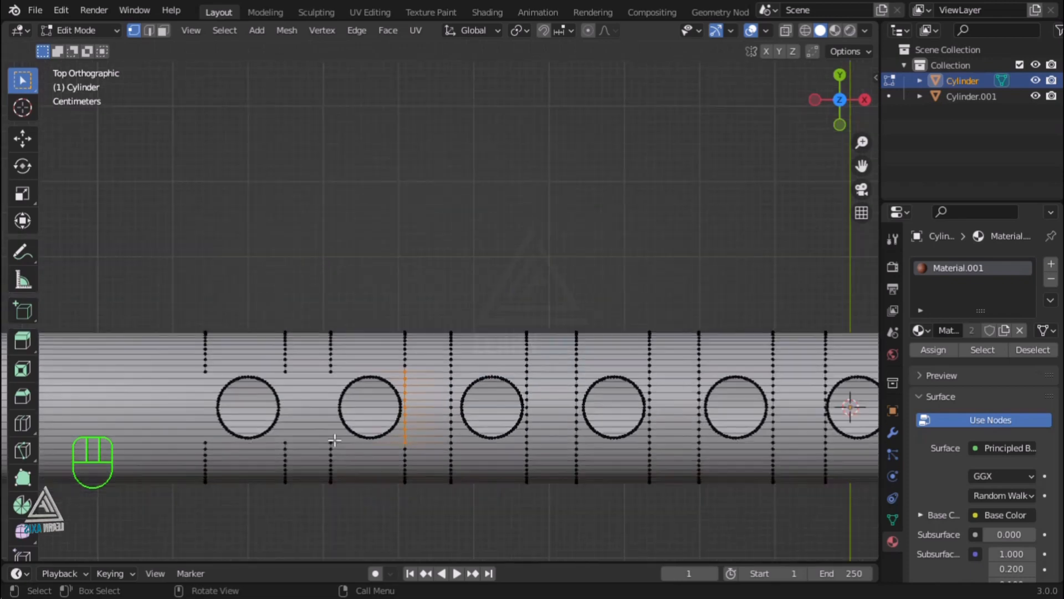
pyautogui.scroll(3, 325, 483)
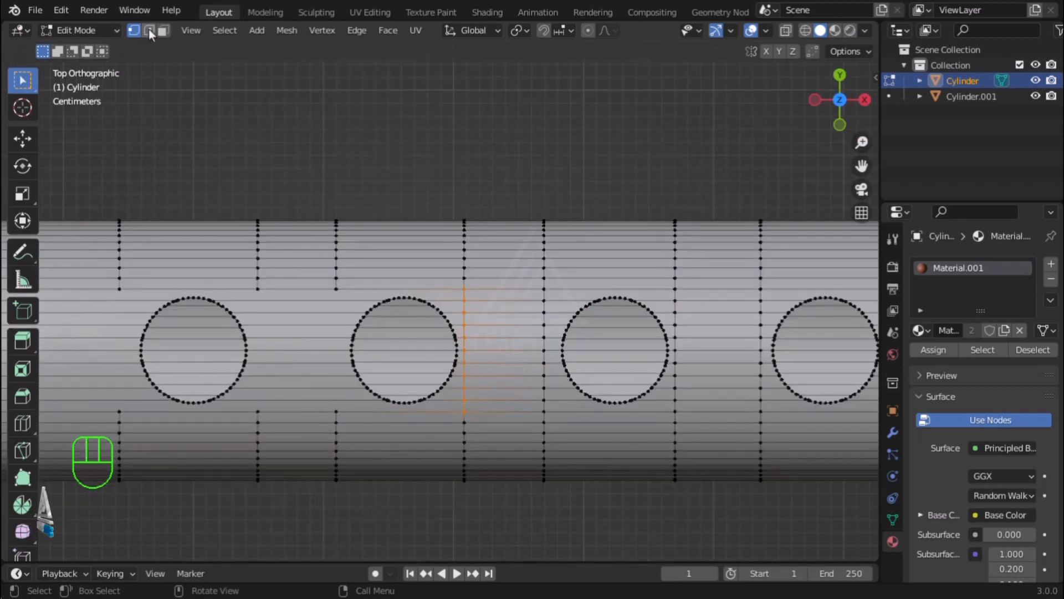
# Edge-slide the loop cut on the fifth hole's far side closer to the hole, by a factor of about -0.1.
pyautogui.click(149, 30)
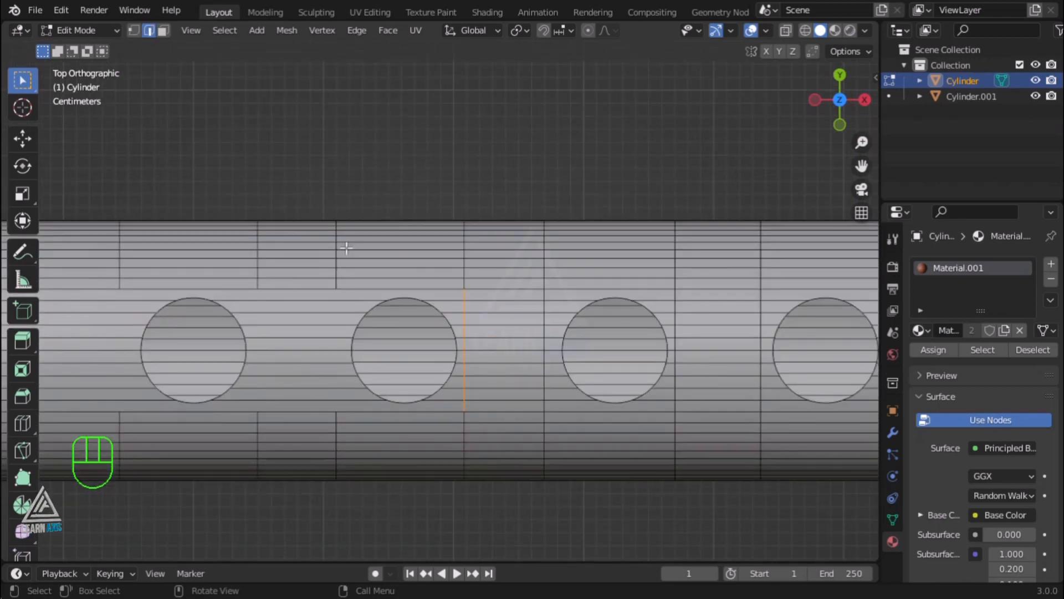
pyautogui.press('alt')
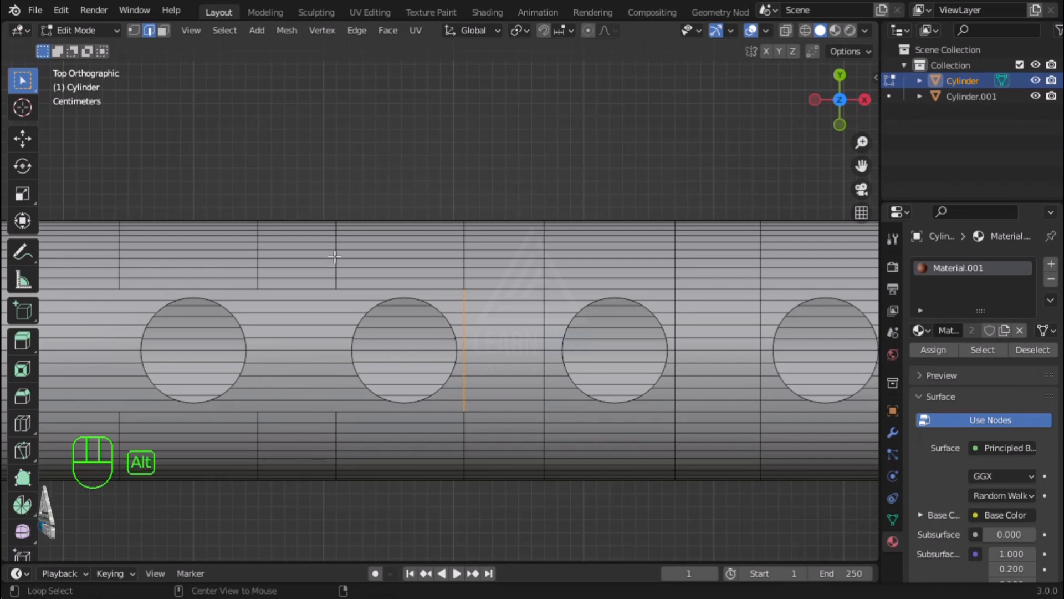
pyautogui.keyDown('alt'); pyautogui.click(334, 256); pyautogui.keyUp('alt')
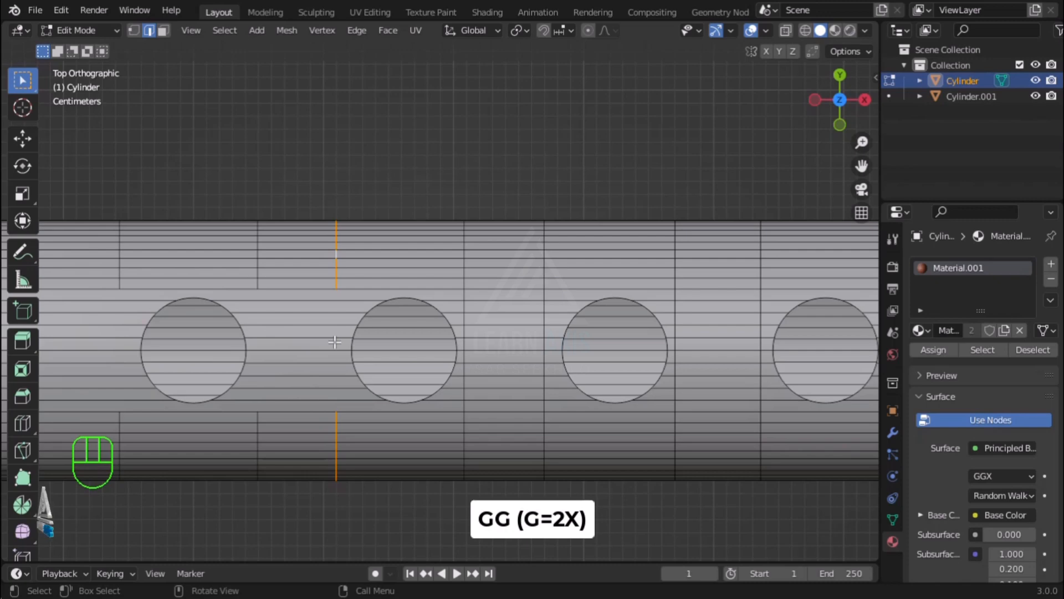
pyautogui.press('g')
pyautogui.press('g')
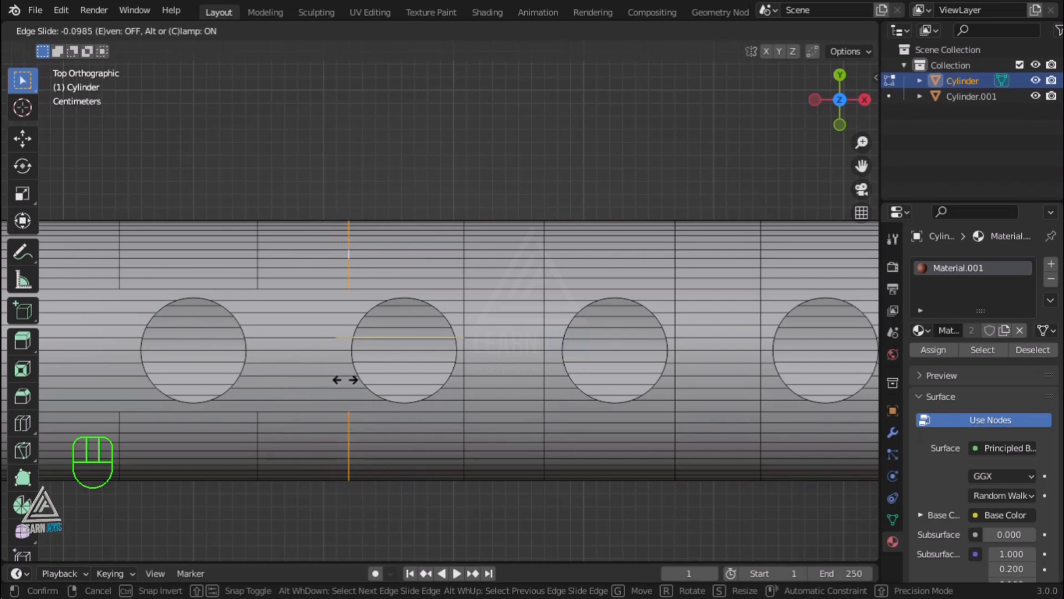
pyautogui.click(342, 383)
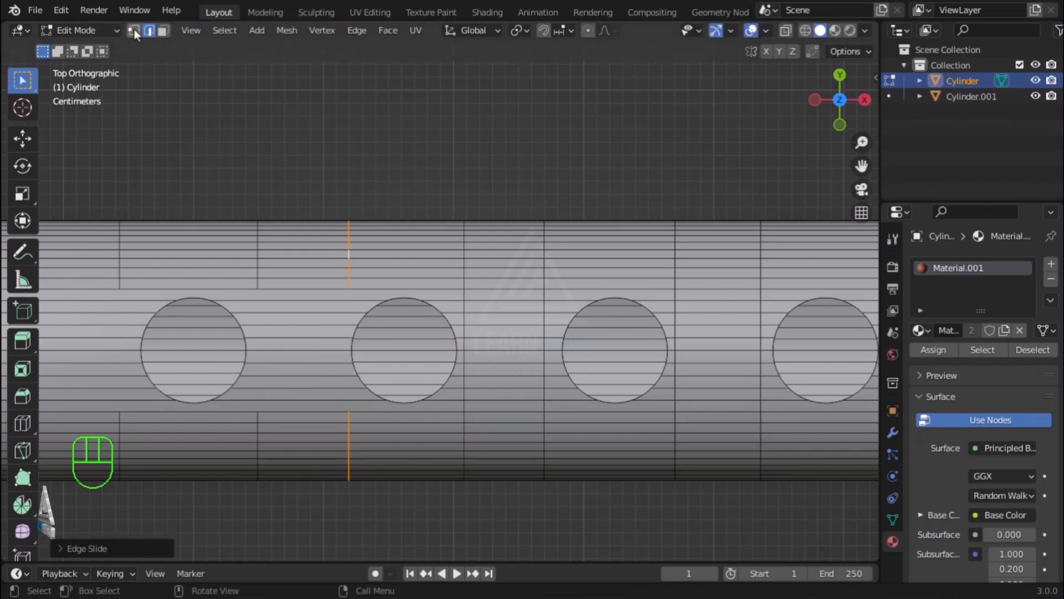
# Join the gap in the repositioned loop cut on the fifth hole's far side by connecting its two end vertices.
pyautogui.click(134, 31)
pyautogui.click(332, 311)
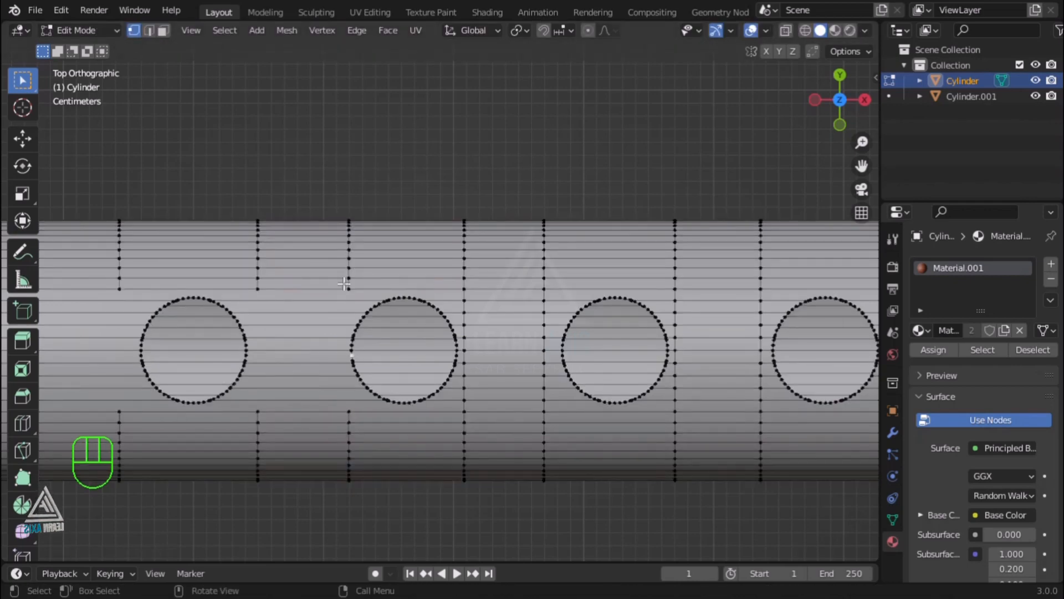
pyautogui.keyDown('shift'); pyautogui.click(349, 411); pyautogui.keyUp('shift')
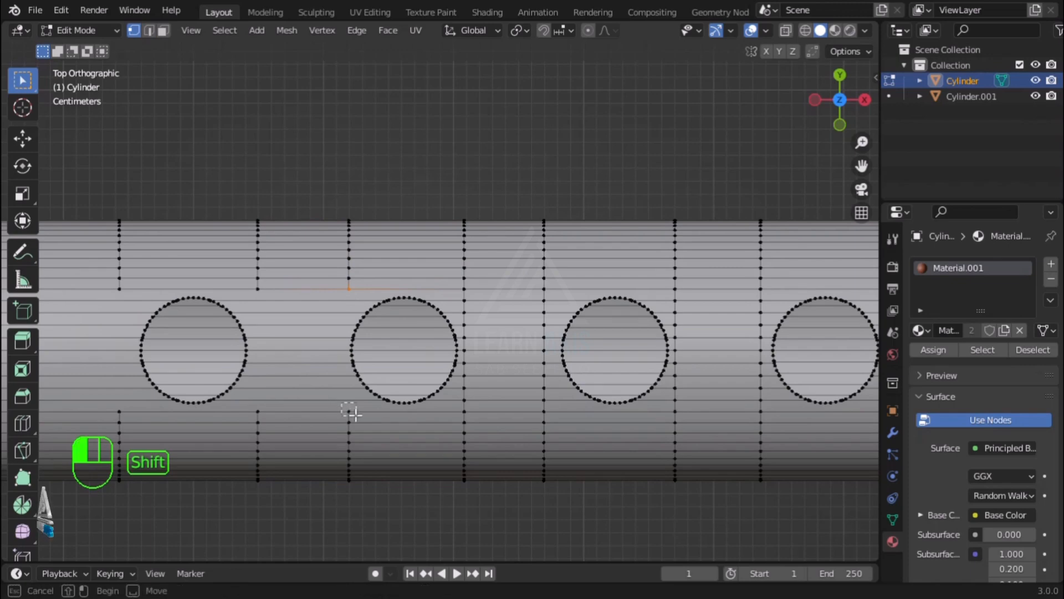
pyautogui.press('j')
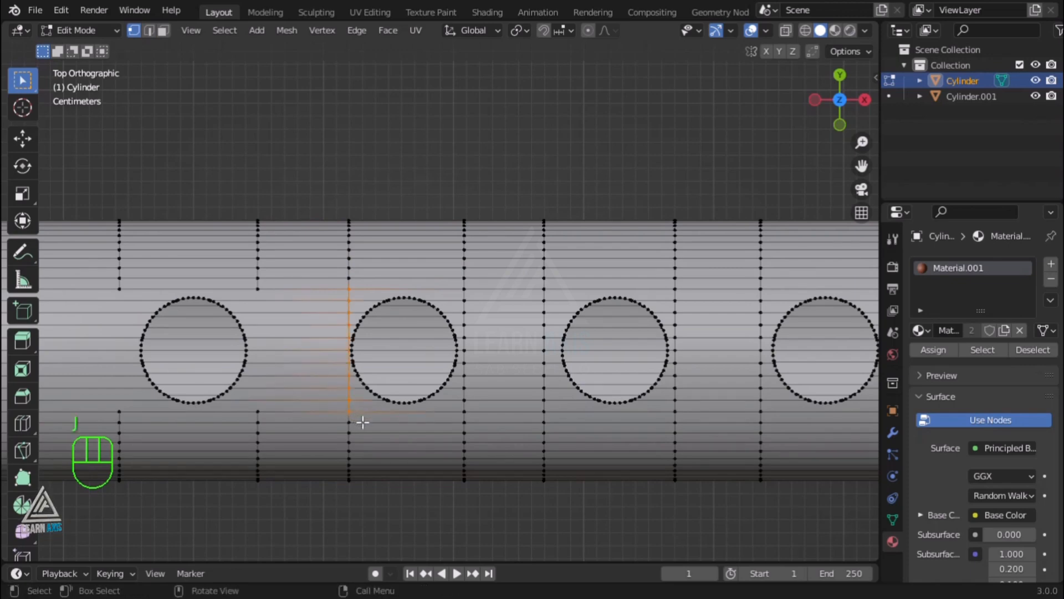
# Join the gaps in the loop cuts on both sides of the sixth hole from the origin.
pyautogui.moveTo(250, 282); pyautogui.dragTo(266, 415)
pyautogui.press('j')
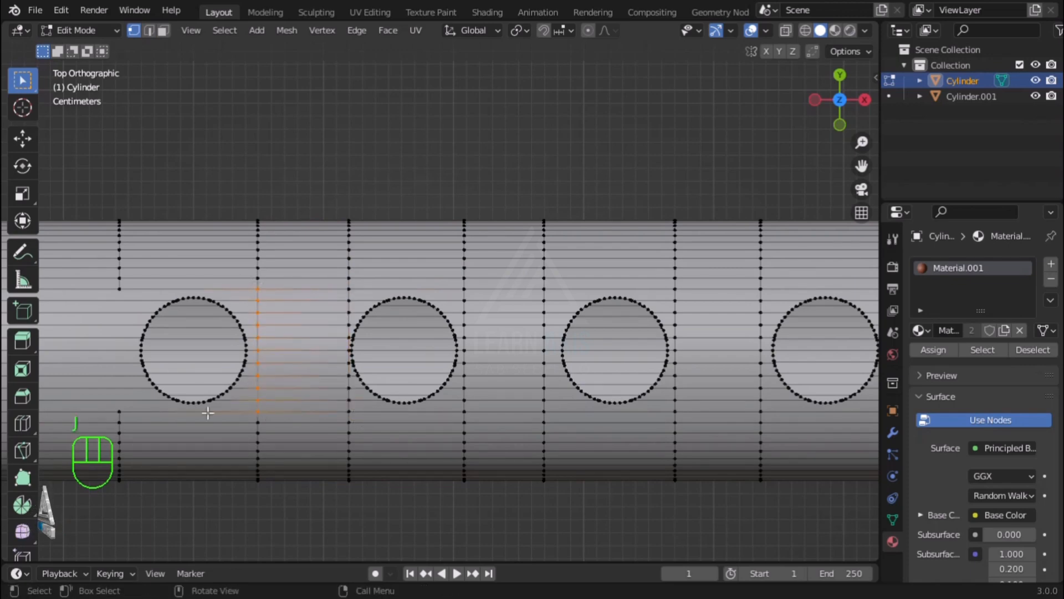
pyautogui.moveTo(108, 277); pyautogui.dragTo(122, 410)
pyautogui.press('j')
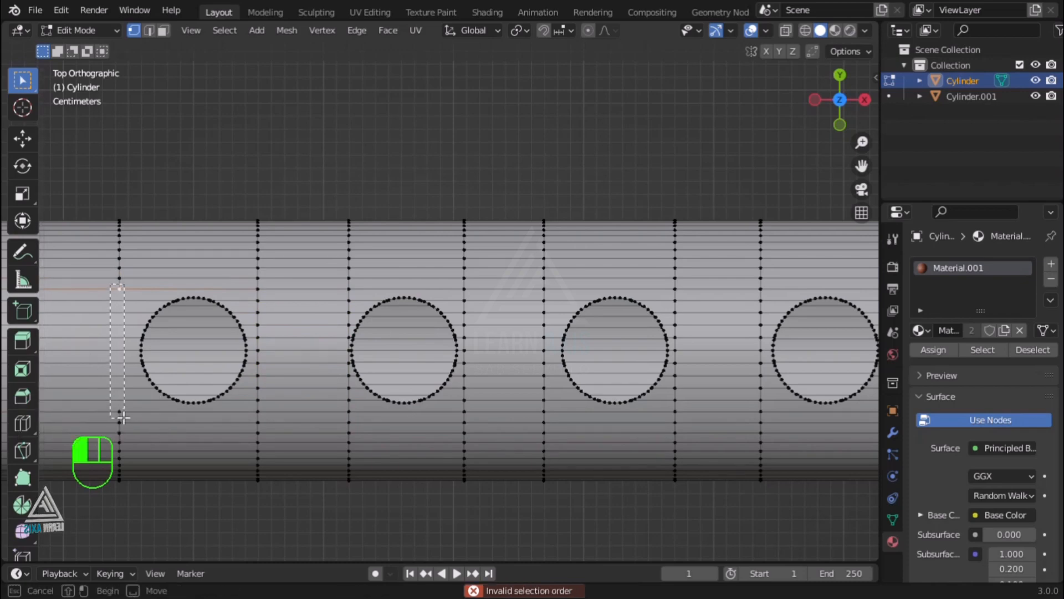
# Return to Object Mode and inspect the flute's surface shading around the holes.
pyautogui.scroll(-2, 174, 393)
pyautogui.scroll(-5, 174, 394)
pyautogui.press('Tab')
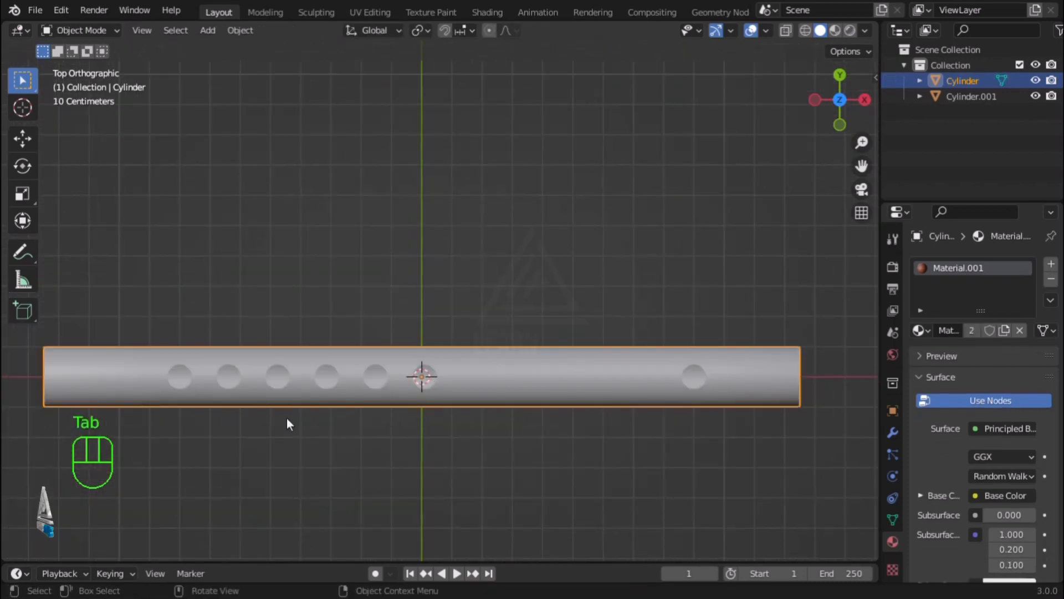
pyautogui.scroll(4, 214, 417)
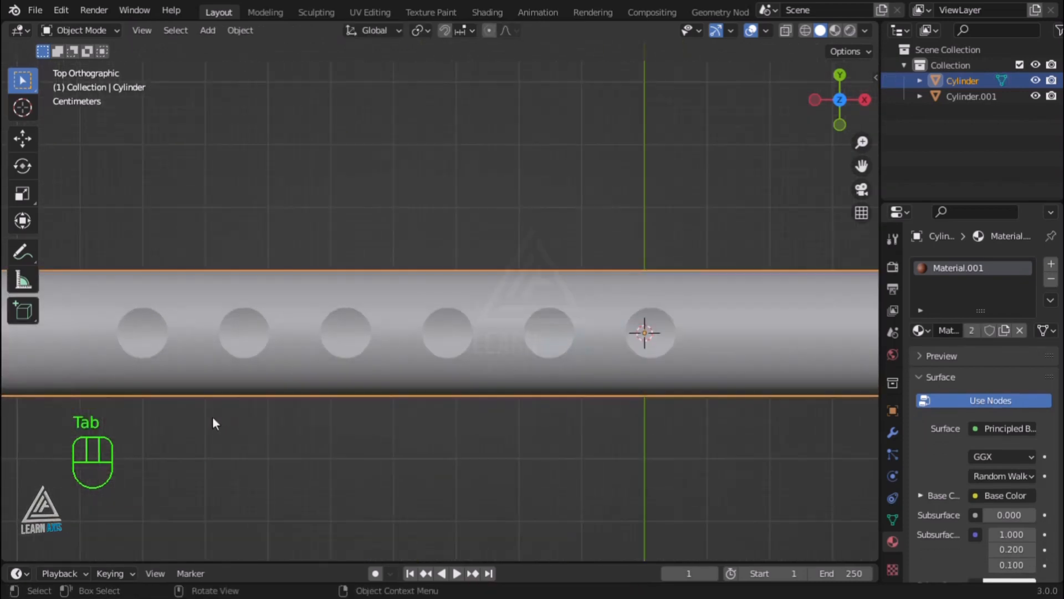
pyautogui.moveTo(259, 417); pyautogui.dragTo(298, 290, button='middle')
pyautogui.scroll(-2, 300, 294)
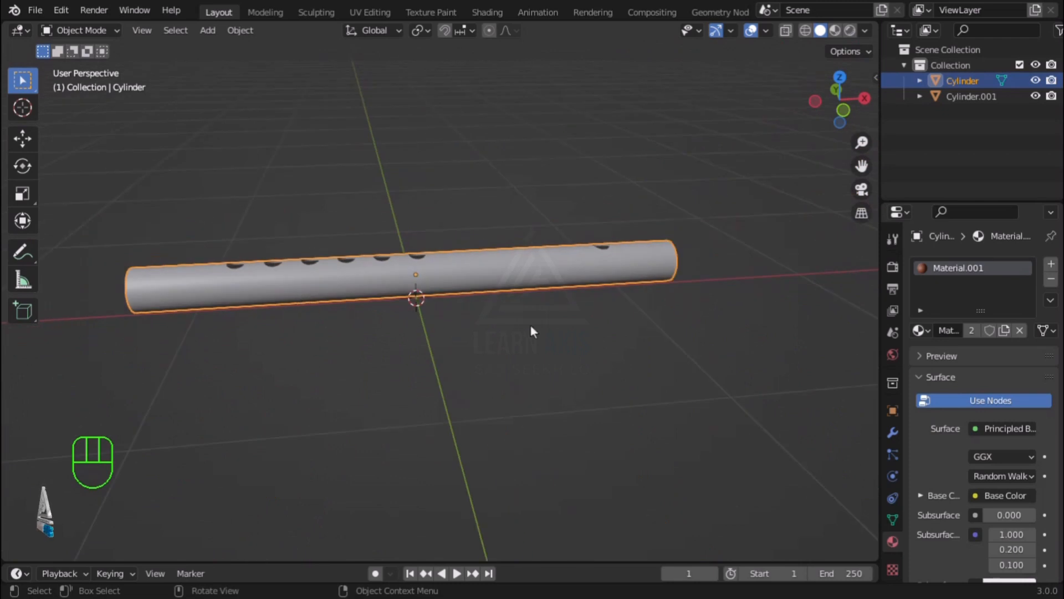
pyautogui.scroll(1, 531, 325)
# Switch the viewport to Material Preview, inspect the wood surface from several angles, and leave the flute selected.
pyautogui.click(834, 31)
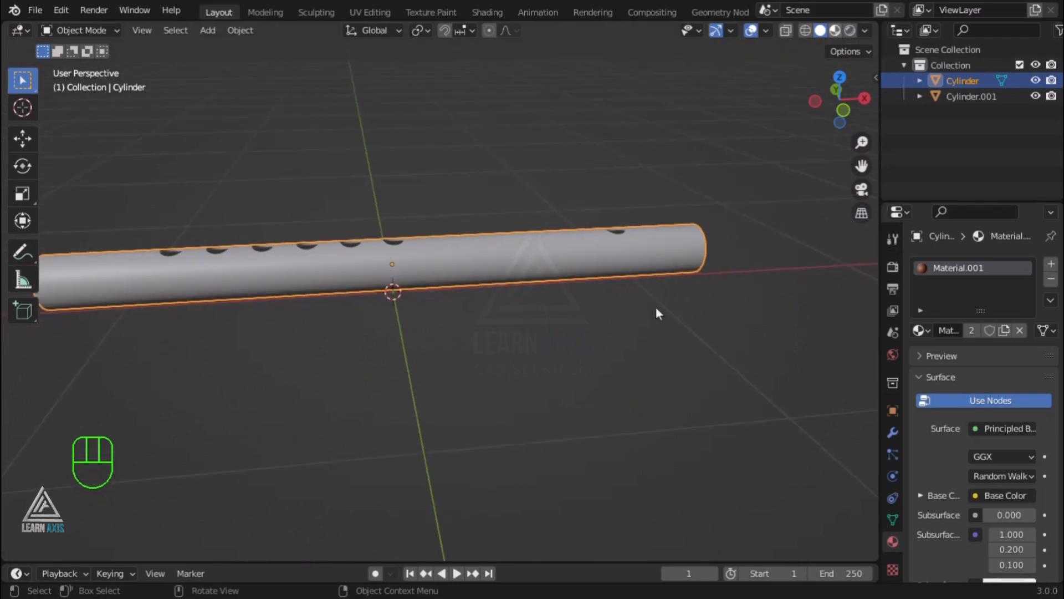
pyautogui.click(488, 318)
pyautogui.scroll(2, 554, 305)
pyautogui.moveTo(574, 310); pyautogui.dragTo(630, 337, button='middle')
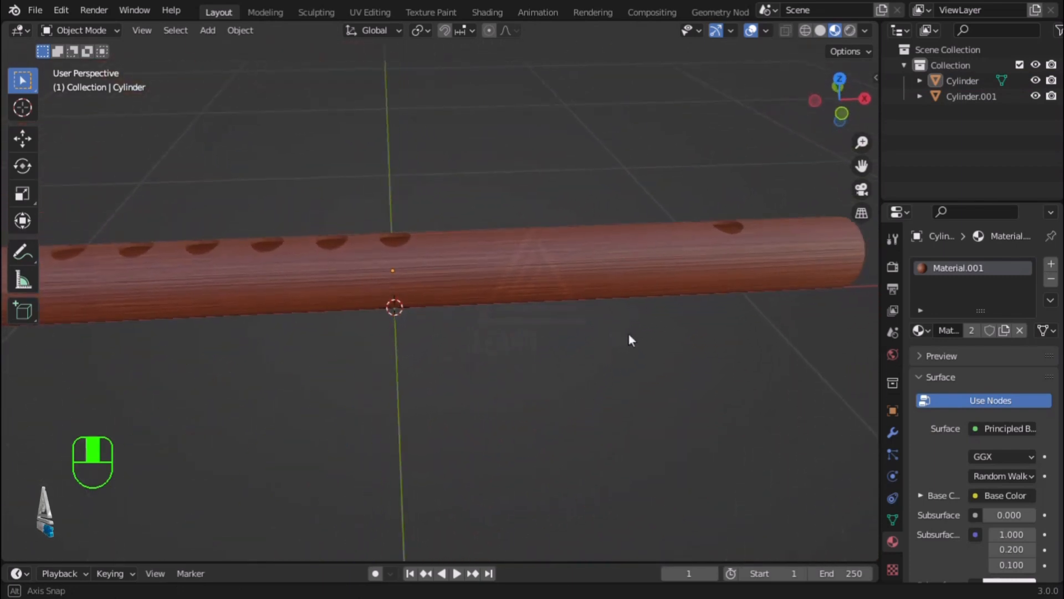
pyautogui.scroll(-3, 400, 351)
pyautogui.scroll(3, 402, 352)
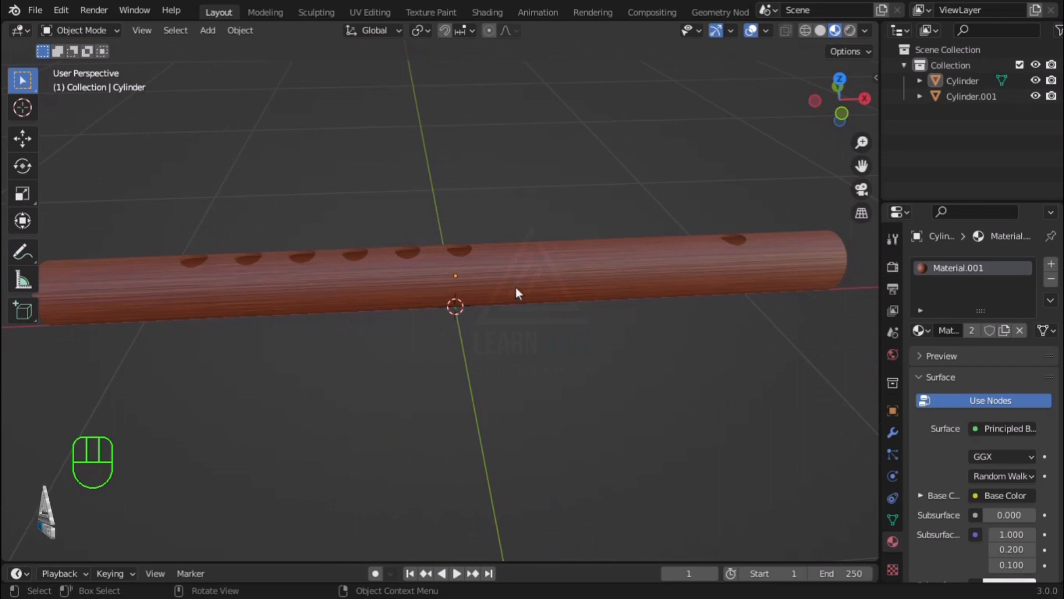
pyautogui.press('alt')
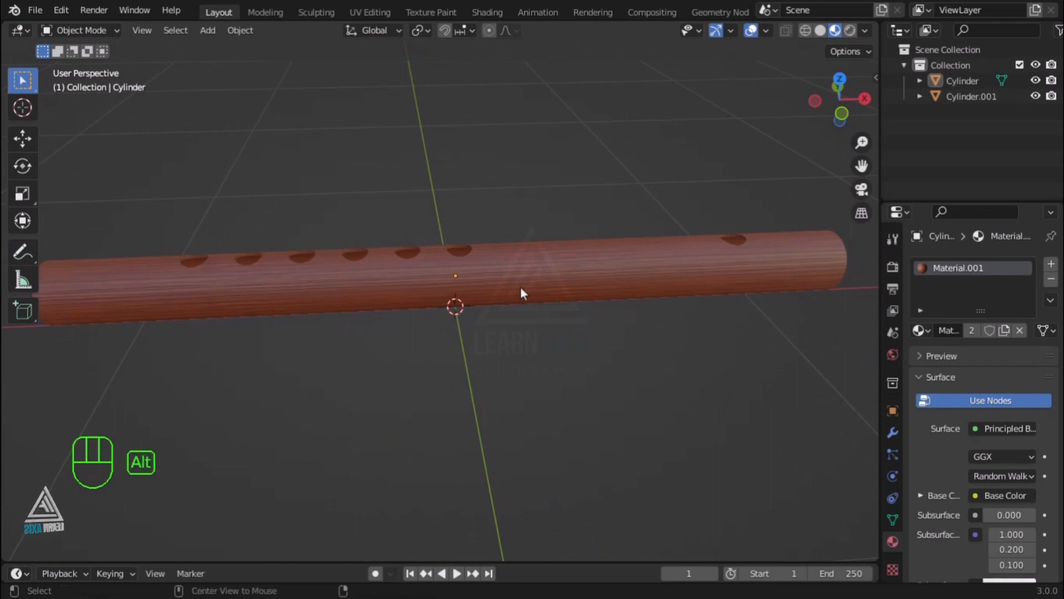
pyautogui.click(535, 288)
pyautogui.scroll(-2, 532, 291)
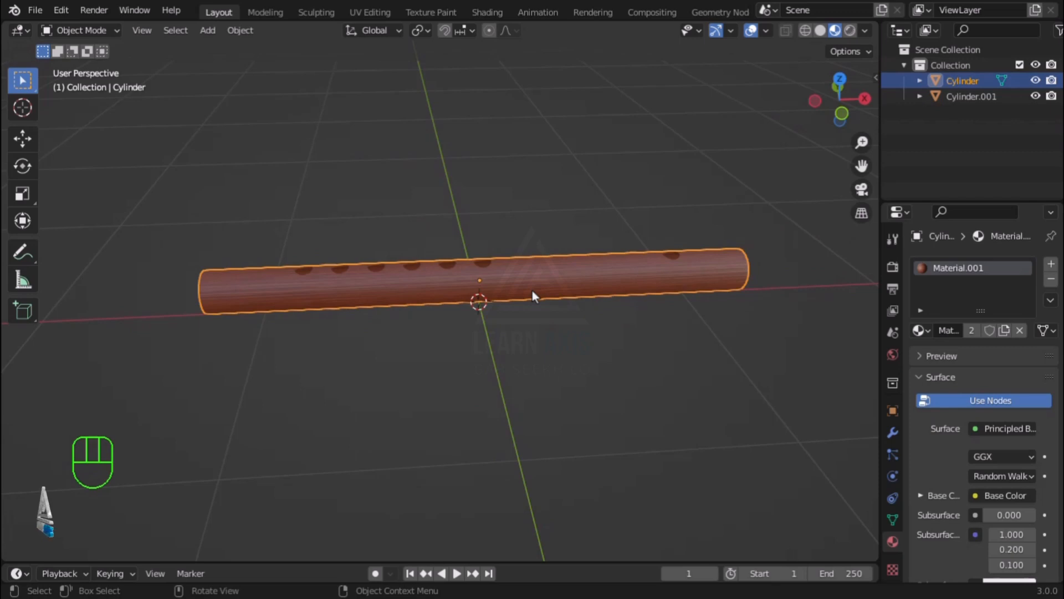
pyautogui.scroll(1, 532, 290)
pyautogui.moveTo(531, 290); pyautogui.dragTo(576, 327, button='middle')
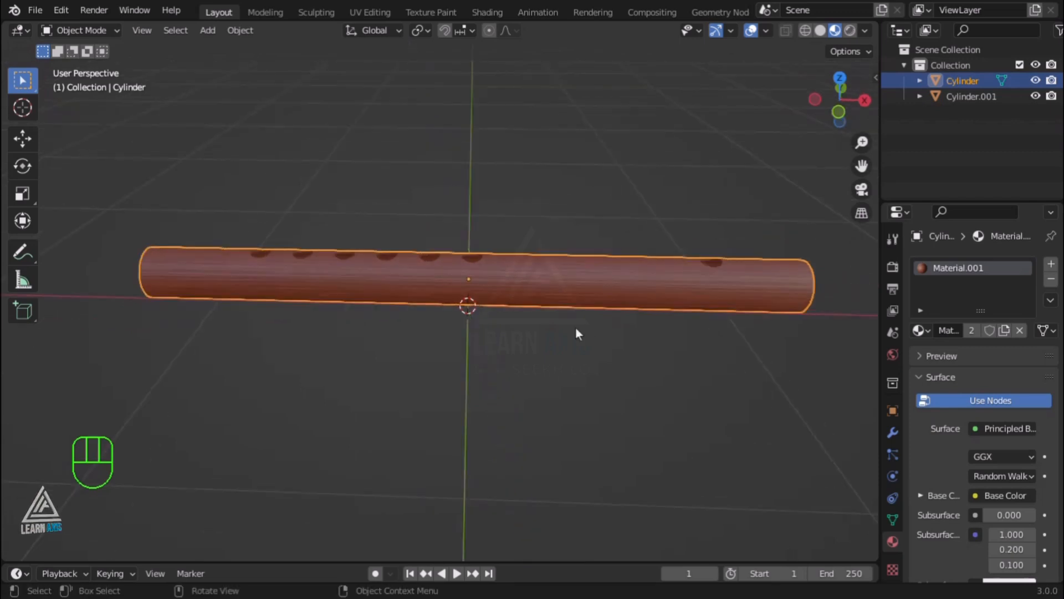
# Enable Ambient Occlusion and Screen Space Reflections in the Eevee render settings.
pyautogui.click(893, 269)
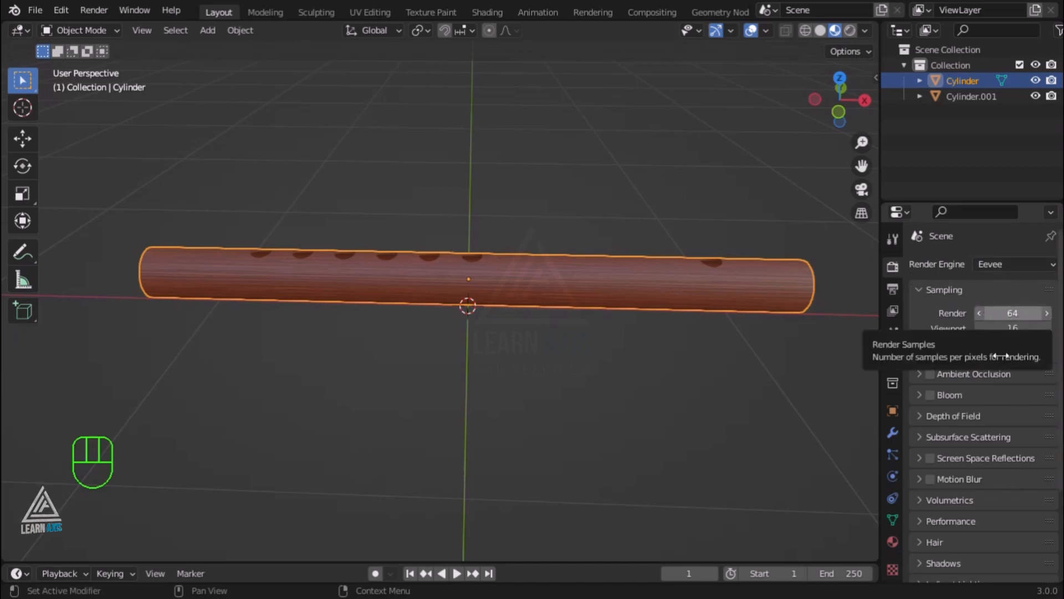
pyautogui.click(930, 374)
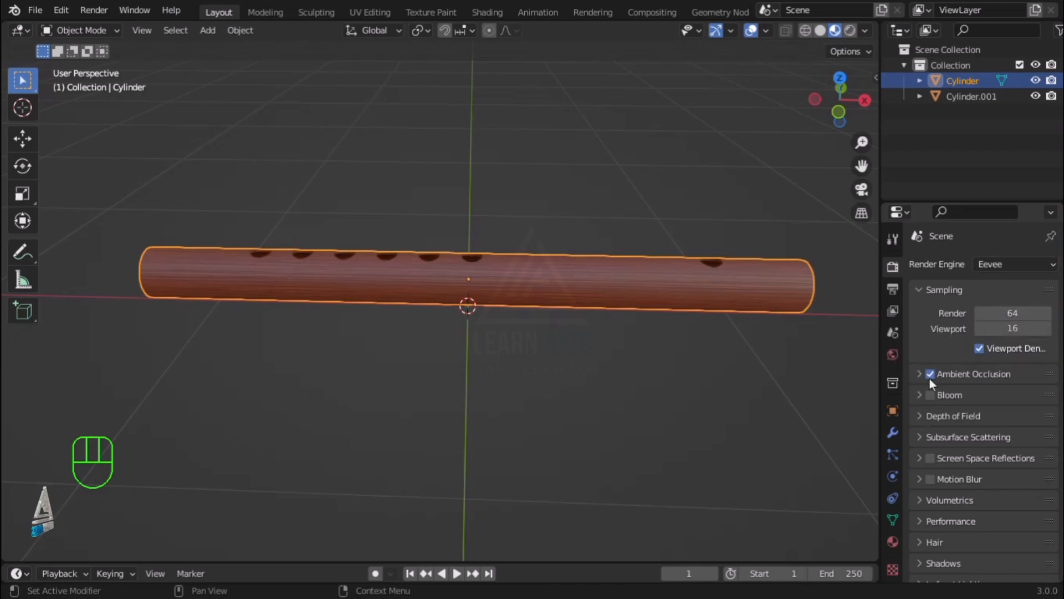
pyautogui.click(931, 458)
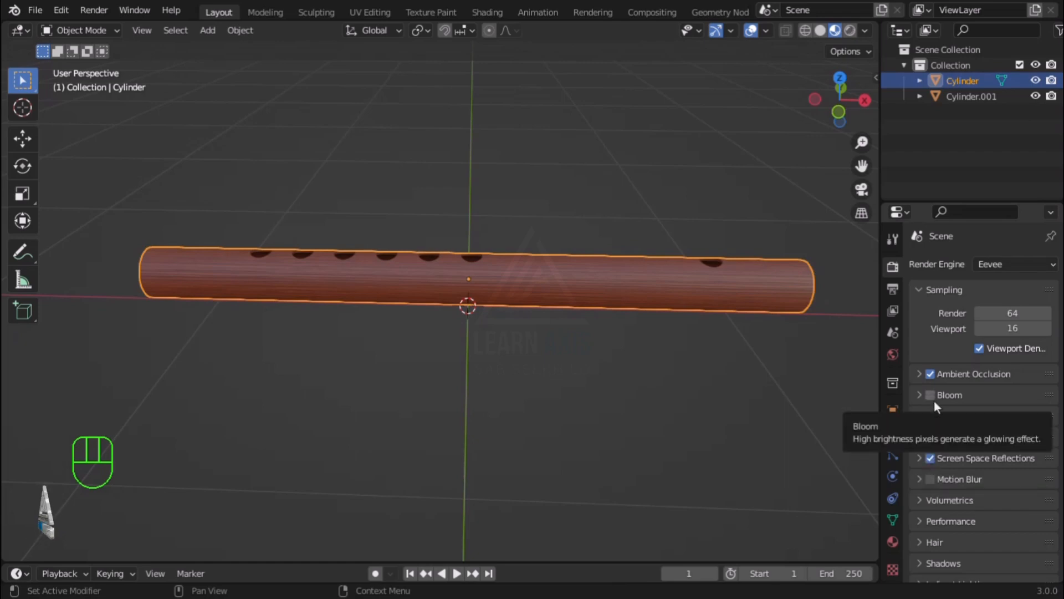
# Enable Transparent in the Film section of the Eevee render settings.
pyautogui.scroll(-5, 936, 483)
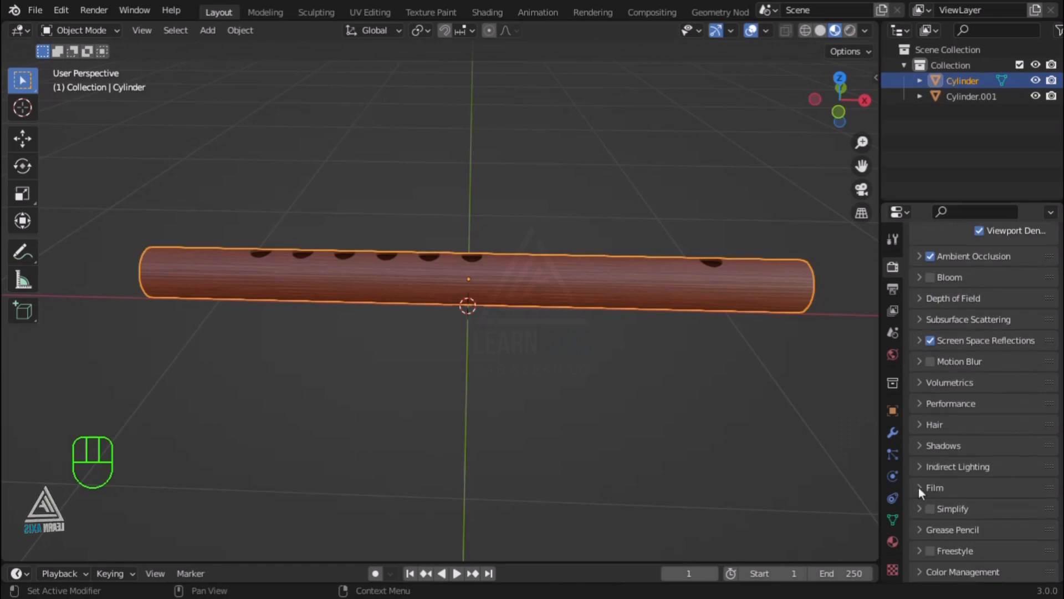
pyautogui.click(920, 488)
pyautogui.scroll(-3, 936, 500)
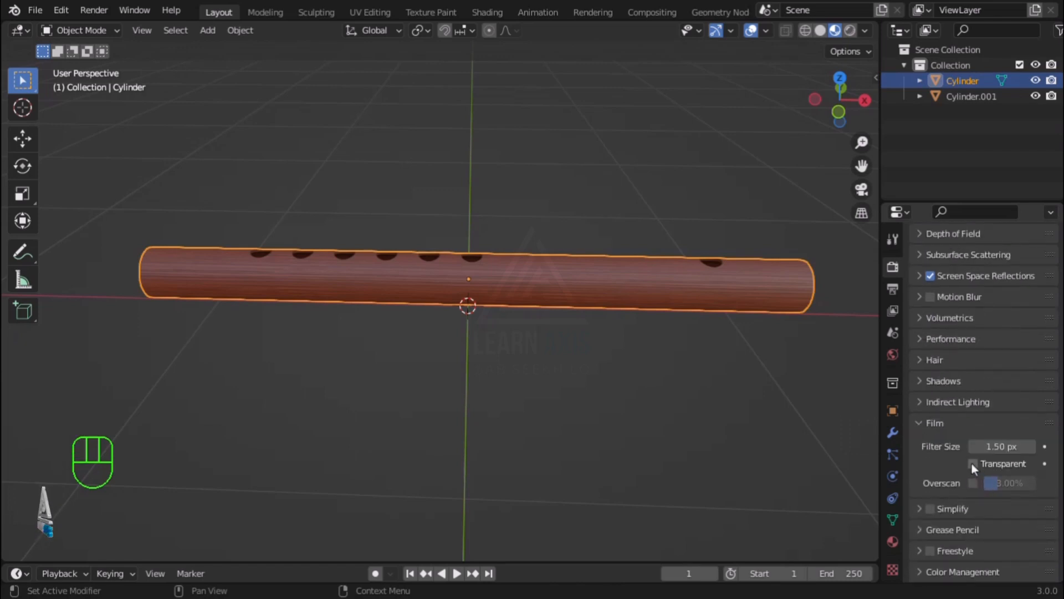
# Switch the viewport to Rendered shading, disable Scene World, and choose a different environment HDRI for the lighting.
pyautogui.click(850, 30)
pyautogui.click(864, 31)
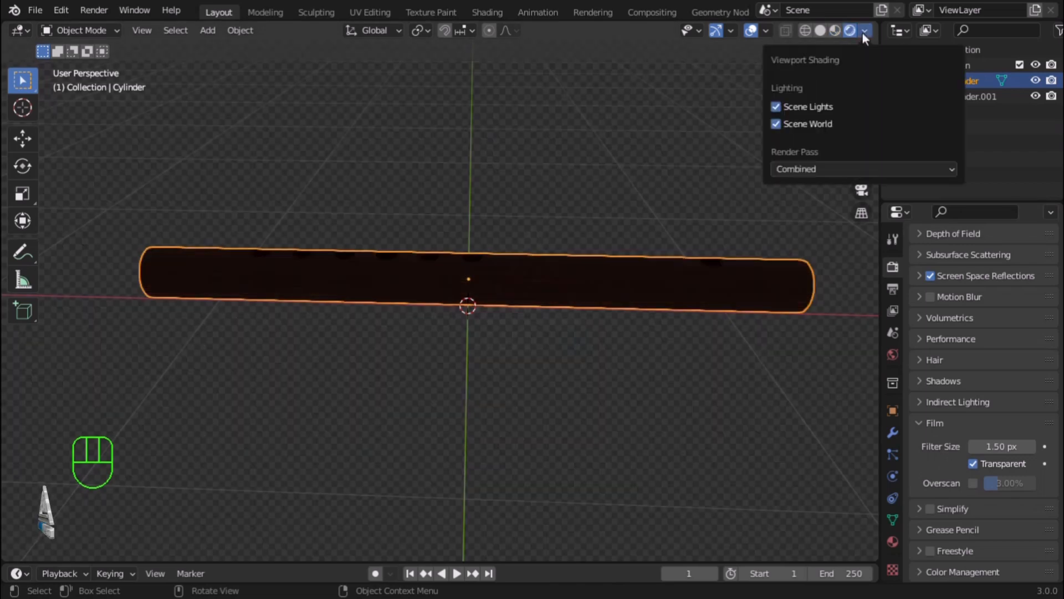
pyautogui.click(775, 124)
pyautogui.click(872, 157)
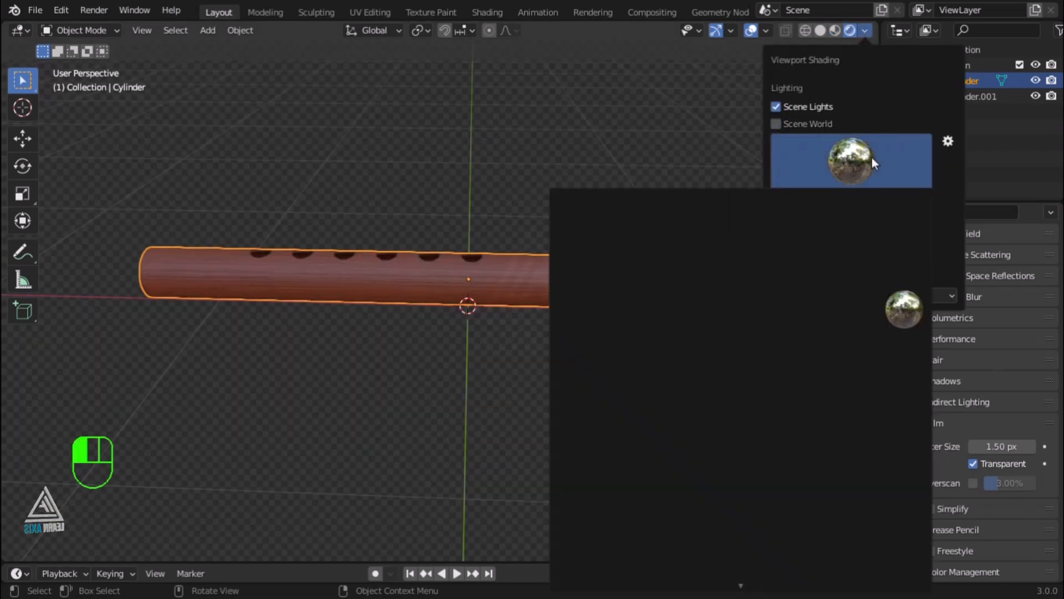
pyautogui.click(859, 267)
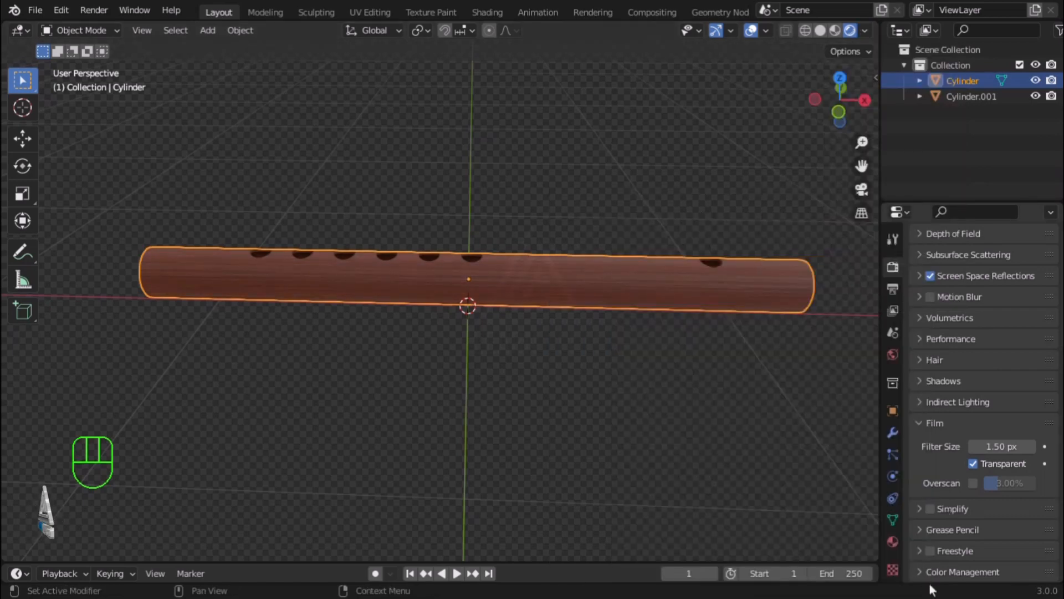
# Set the Color Management look to High Contrast.
pyautogui.scroll(-6, 943, 542)
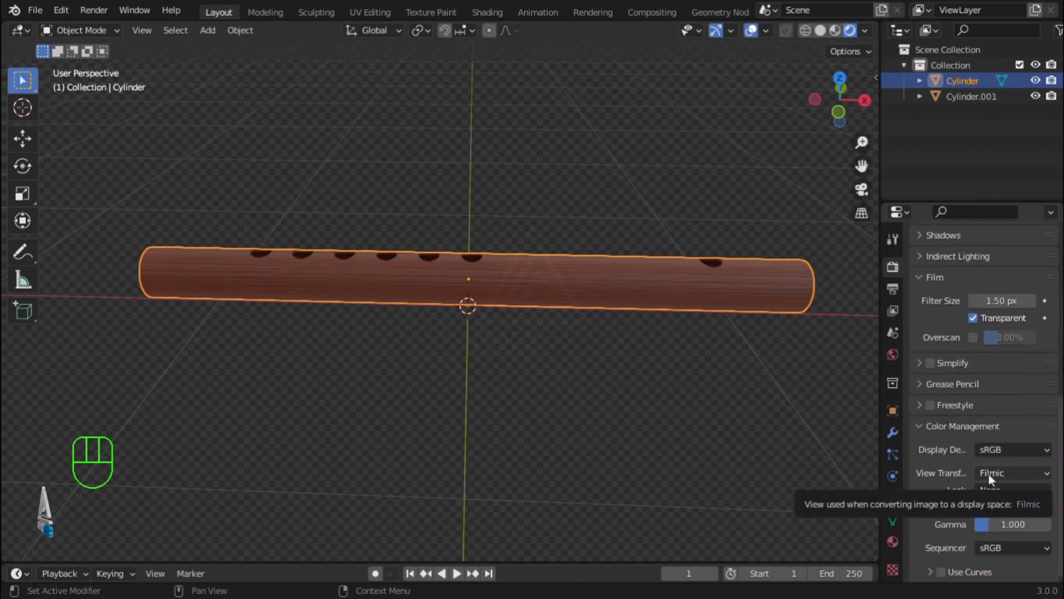
pyautogui.click(1023, 494)
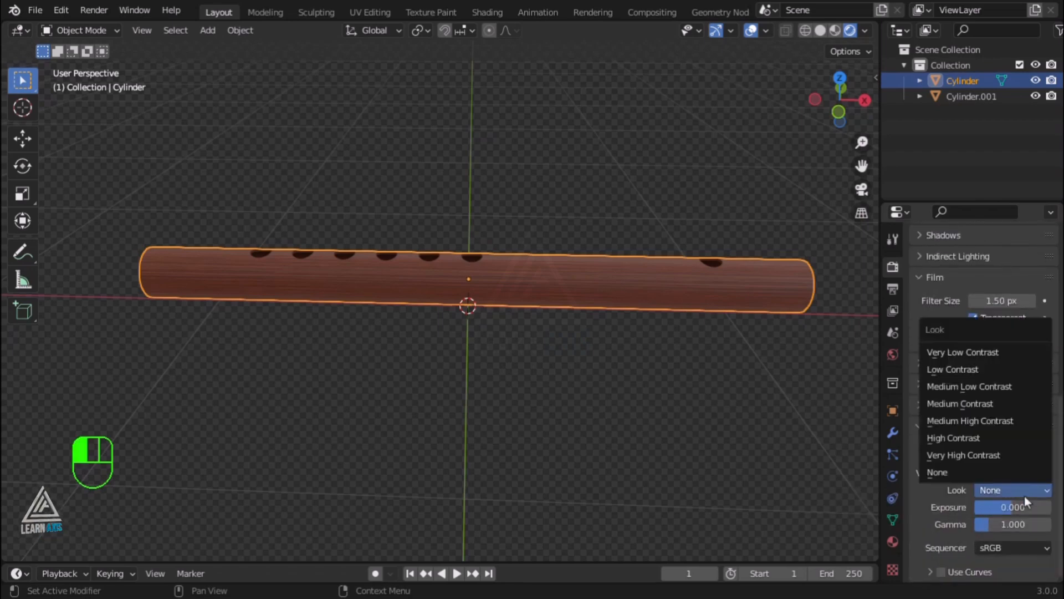
pyautogui.click(968, 437)
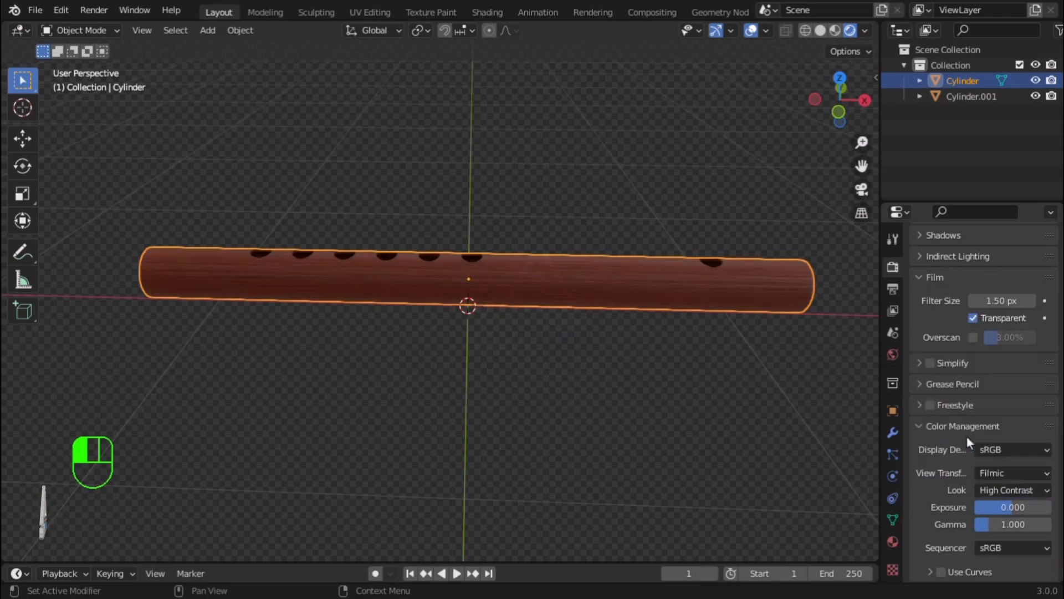
# Deselect the flute, inspect its rendered appearance, and return the viewport to Solid shading.
pyautogui.click(670, 394)
pyautogui.scroll(3, 388, 310)
pyautogui.moveTo(509, 402); pyautogui.dragTo(500, 379, button='middle')
pyautogui.scroll(-4, 514, 386)
pyautogui.scroll(3, 628, 364)
pyautogui.click(821, 30)
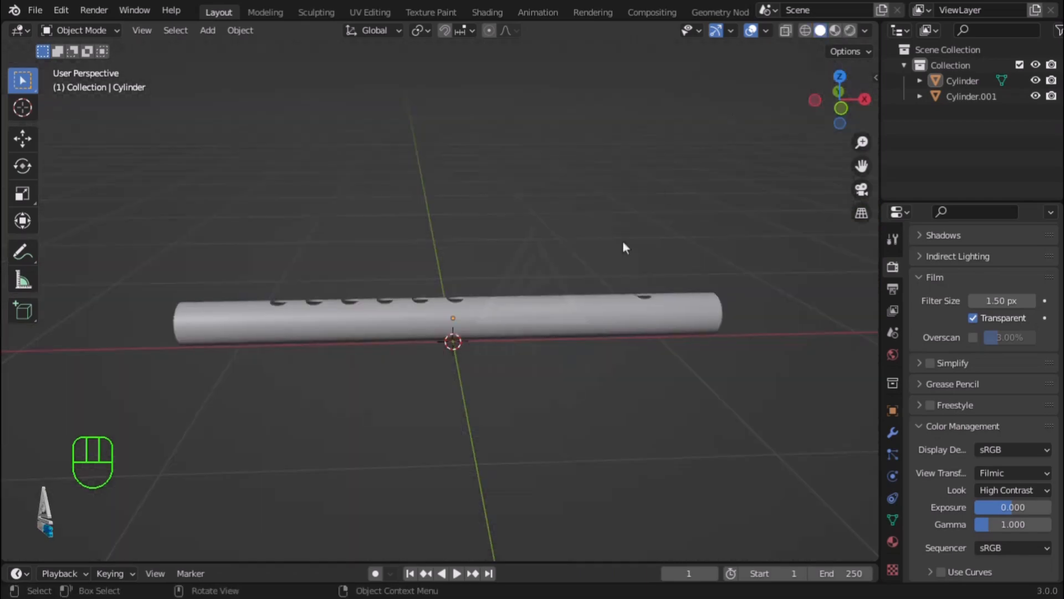
# Parent the plug inside the flute's end to the flute body with the Object option, and clear the selection.
pyautogui.scroll(-2, 528, 313)
pyautogui.scroll(2, 527, 314)
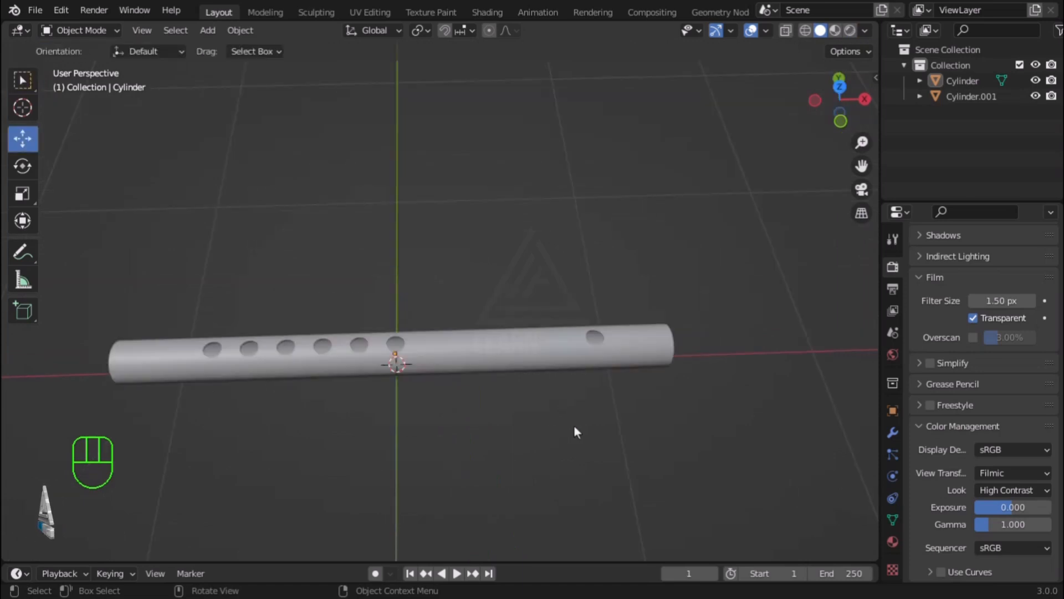
pyautogui.moveTo(575, 427); pyautogui.dragTo(440, 331, button='middle')
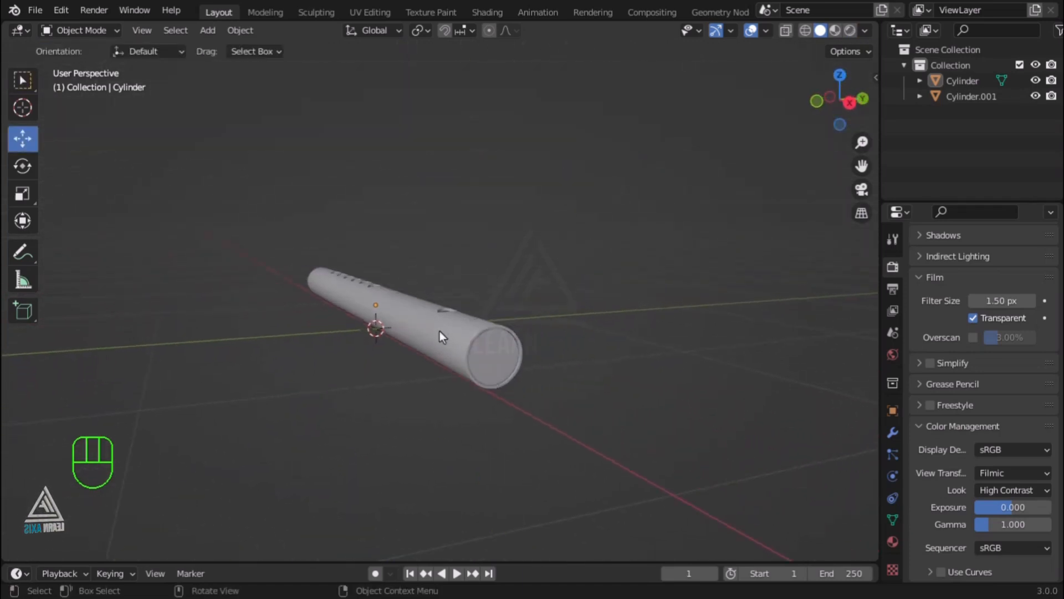
pyautogui.click(487, 351)
pyautogui.click(449, 345)
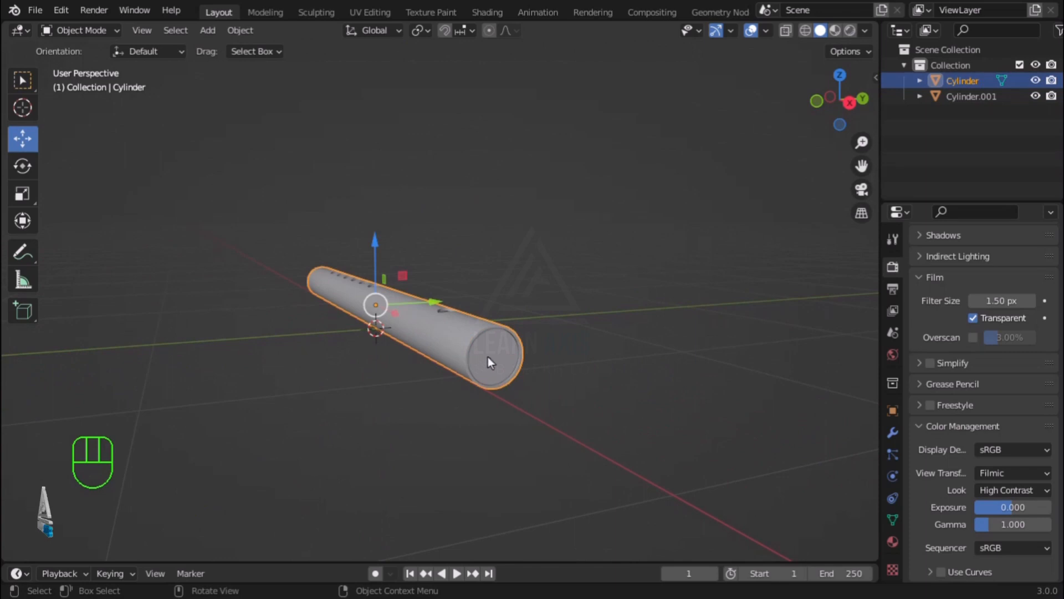
pyautogui.click(488, 357)
pyautogui.click(461, 338)
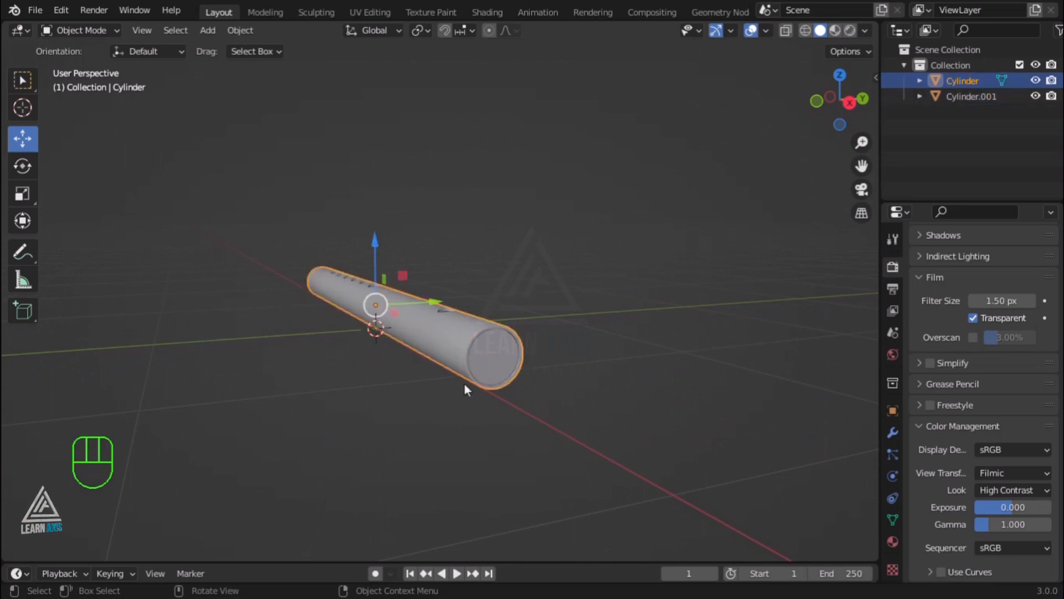
pyautogui.scroll(5, 464, 382)
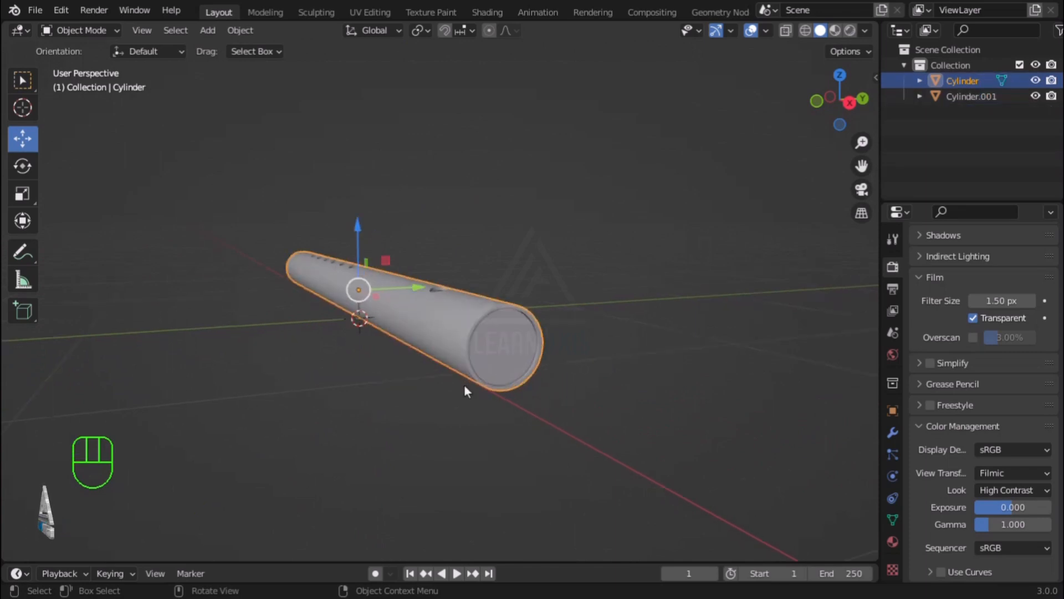
pyautogui.click(507, 357)
pyautogui.keyDown('shift'); pyautogui.click(459, 291); pyautogui.keyUp('shift')
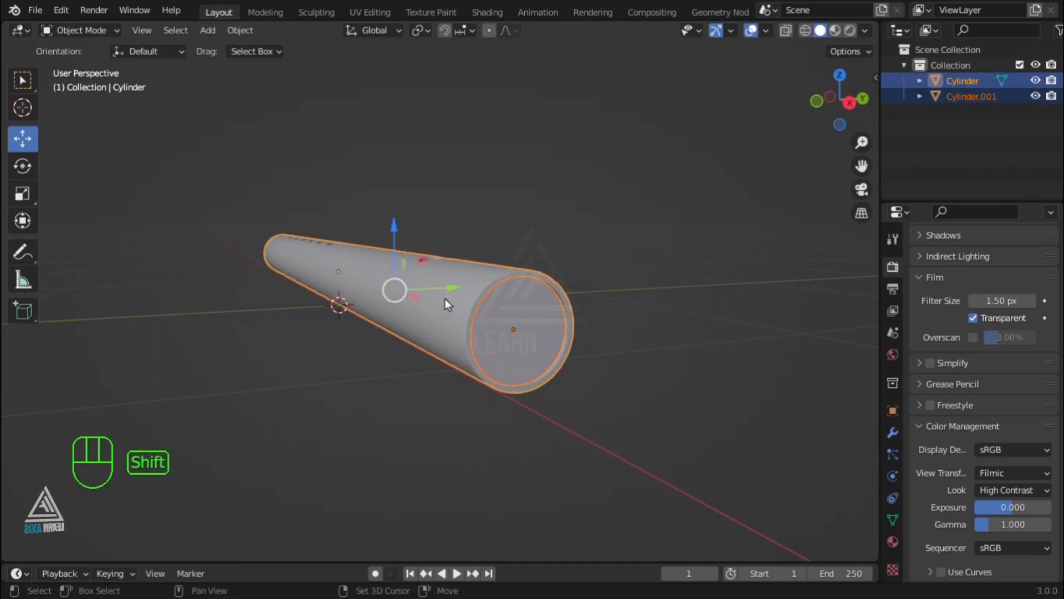
pyautogui.hotkey('ctrl', 'p')
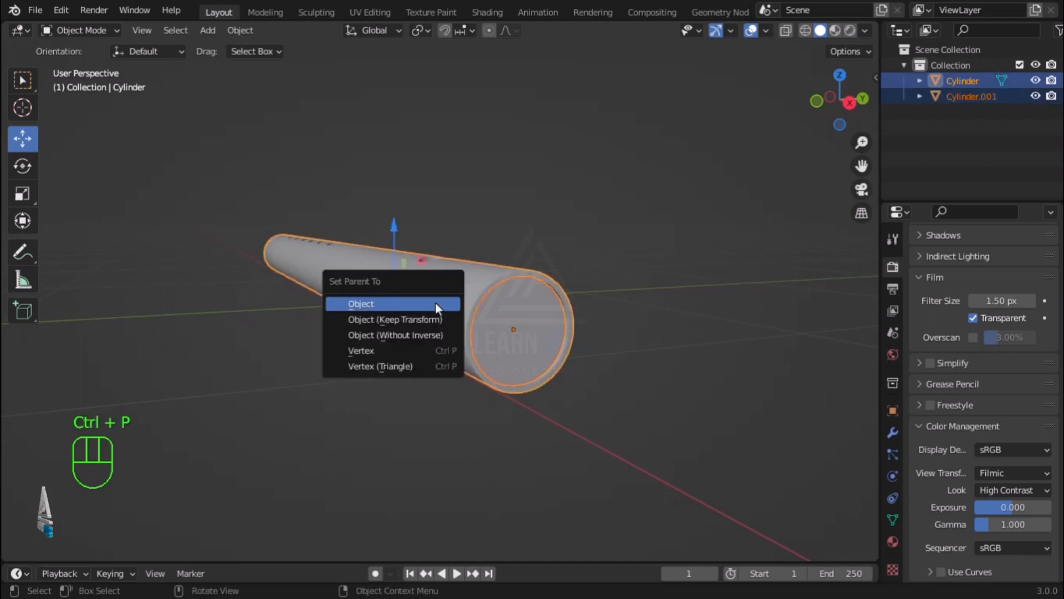
pyautogui.click(396, 304)
pyautogui.click(383, 384)
# Try moving the flute body to check that the plug follows it, and leave it in place and deselected.
pyautogui.click(459, 327)
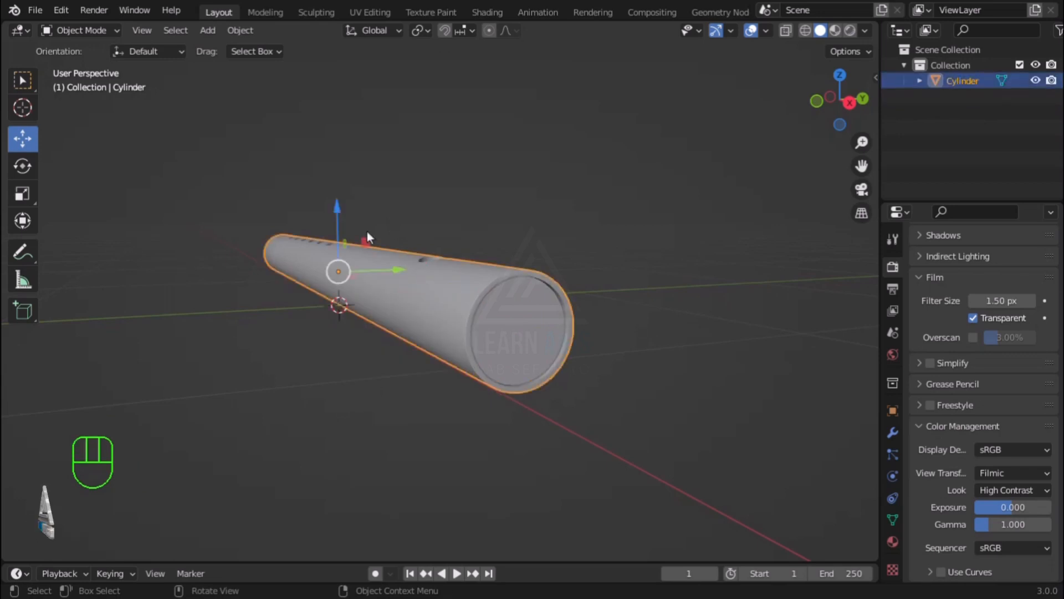
pyautogui.press('g')
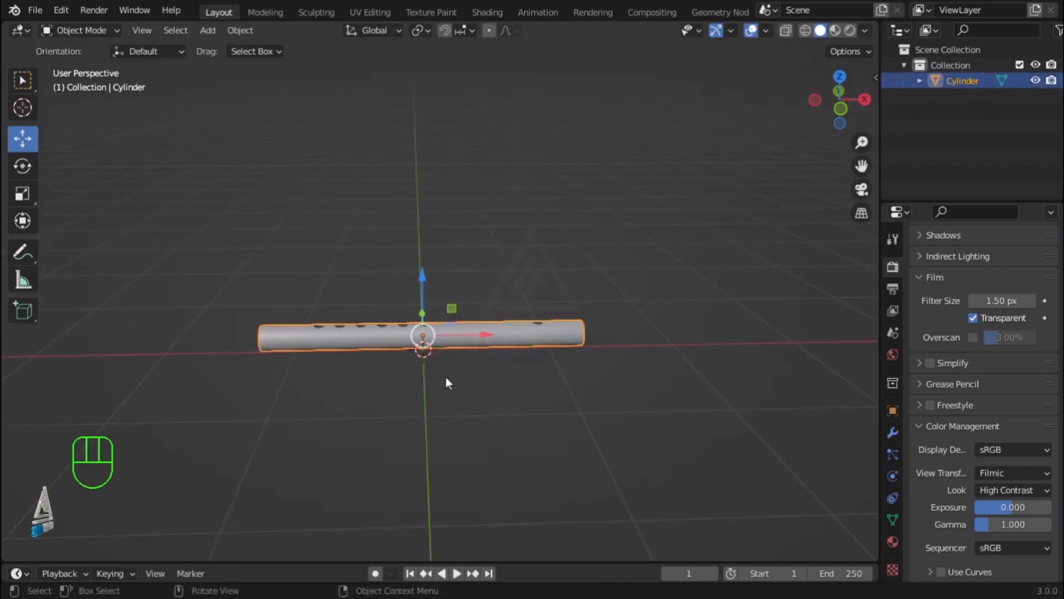
pyautogui.click(447, 378)
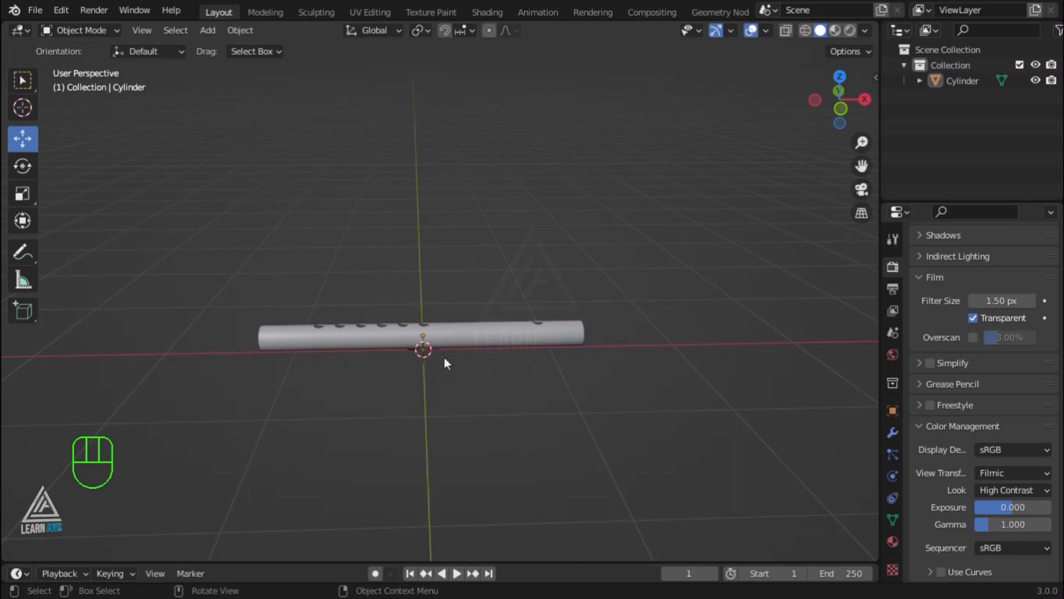
# Add a cube at the origin and flatten it along Z into a low slab under the flute.
pyautogui.hotkey('shift', 'a')
pyautogui.moveTo(421, 283)
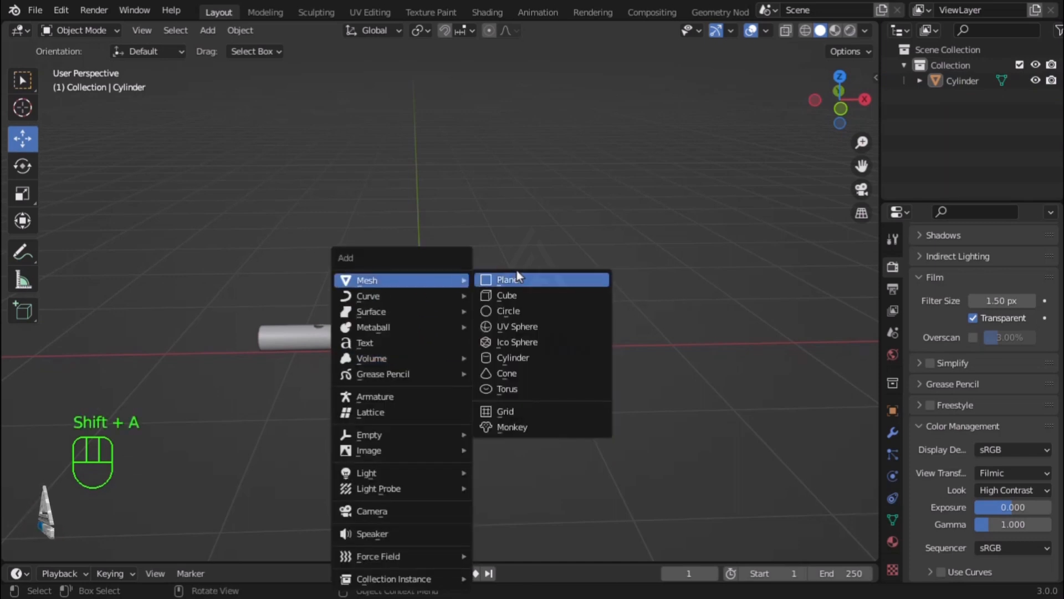
pyautogui.click(535, 296)
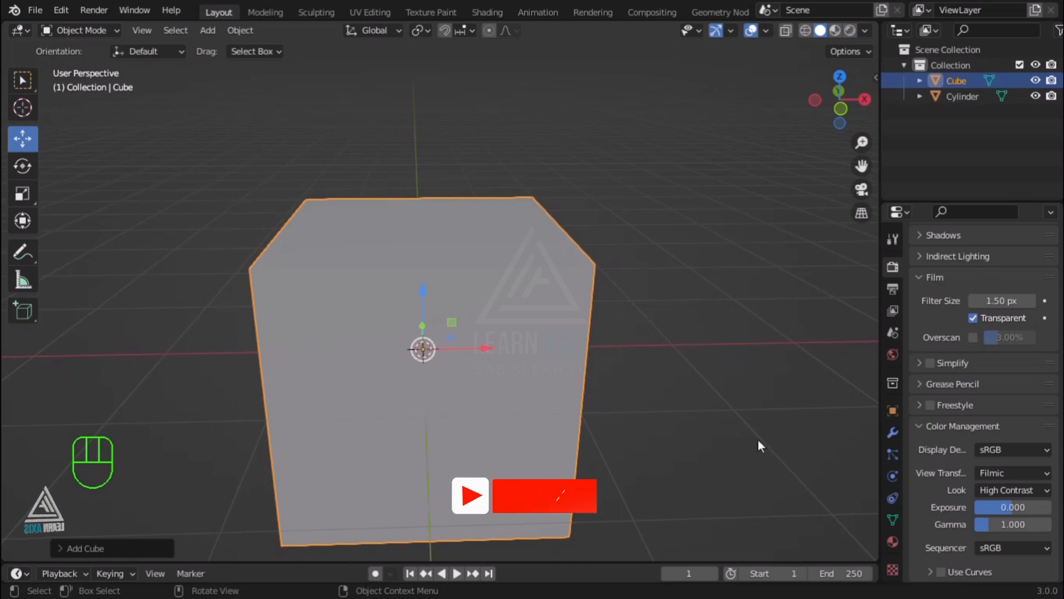
pyautogui.press('s')
pyautogui.press('z')
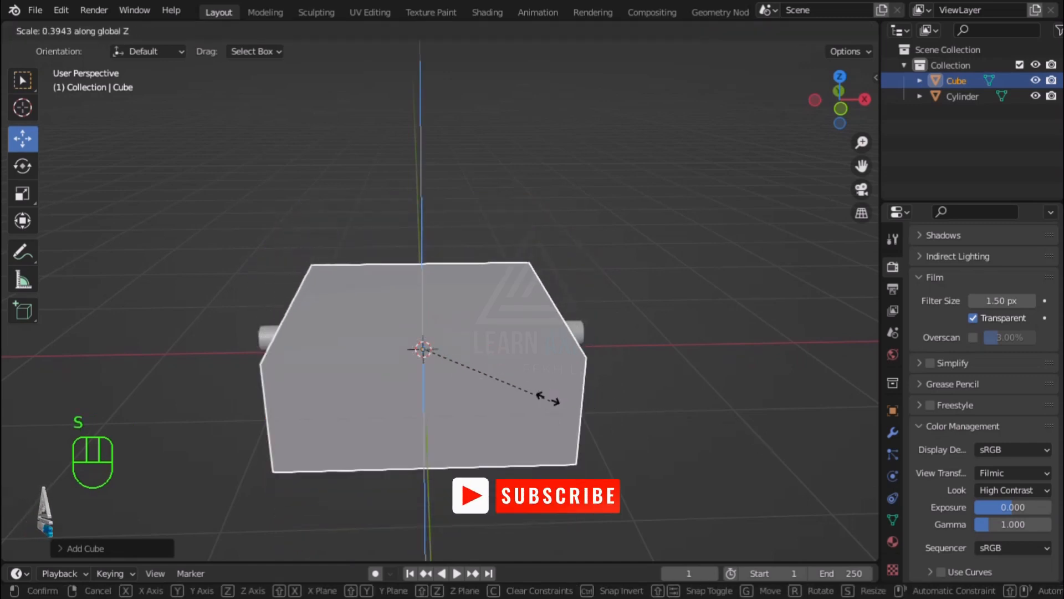
pyautogui.click(469, 360)
# Scale the slab to about twice its size, then narrow it along Y into a long base for the flute.
pyautogui.moveTo(468, 360); pyautogui.dragTo(582, 458, button='middle')
pyautogui.press('KP_7')
pyautogui.press('s')
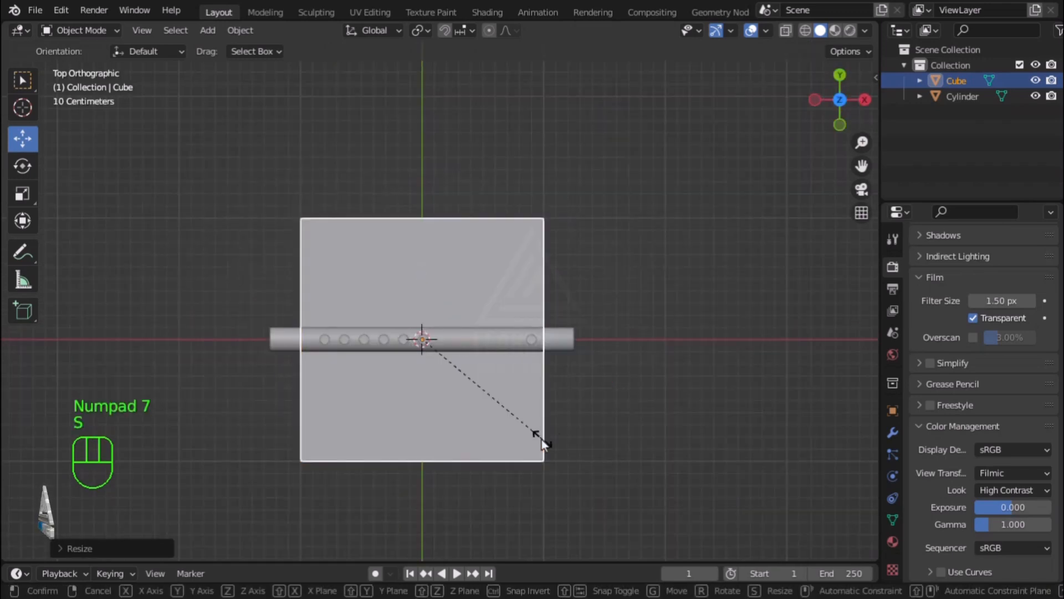
pyautogui.click(691, 503)
pyautogui.press('s')
pyautogui.press('y')
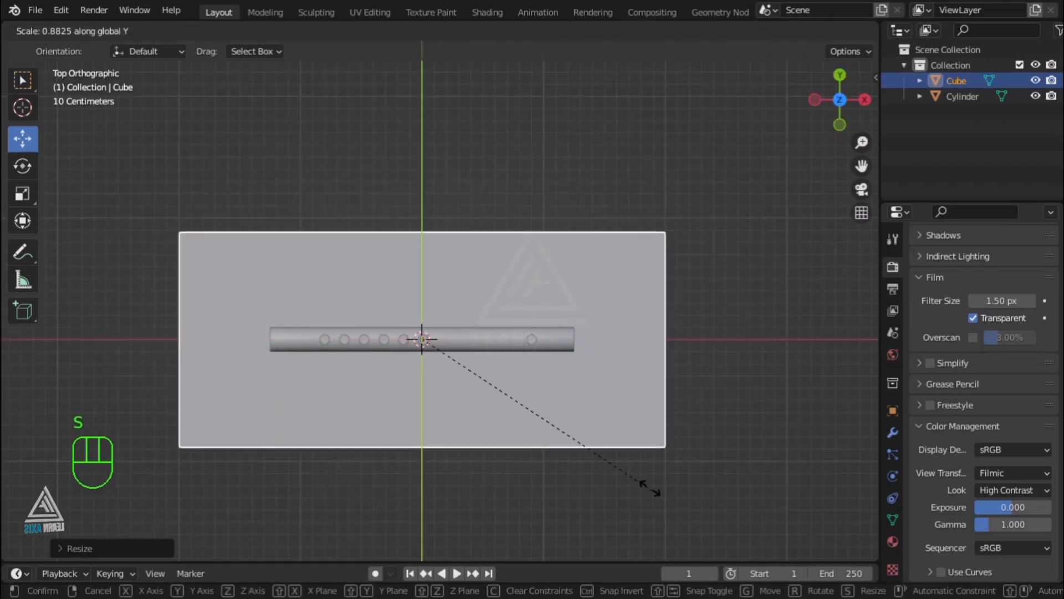
pyautogui.click(471, 413)
# Apply the slab's scale and bevel its long front upper edge by about 0.02 m with 4 segments.
pyautogui.moveTo(471, 413); pyautogui.dragTo(542, 299, button='middle')
pyautogui.press('Tab')
pyautogui.scroll(2, 439, 385)
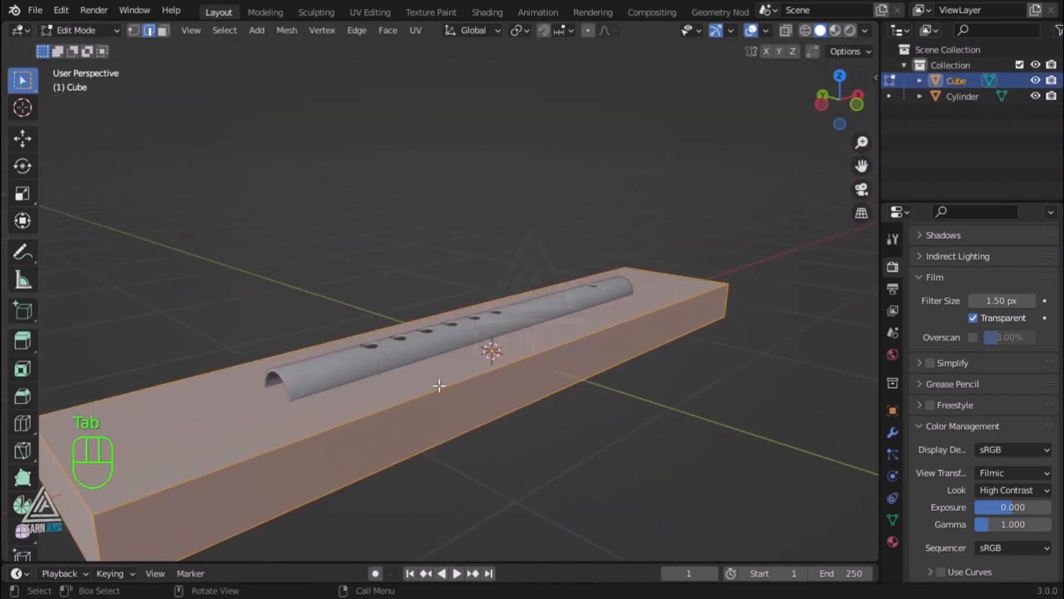
pyautogui.click(575, 412)
pyautogui.moveTo(576, 412); pyautogui.dragTo(587, 387, button='middle')
pyautogui.press('Tab')
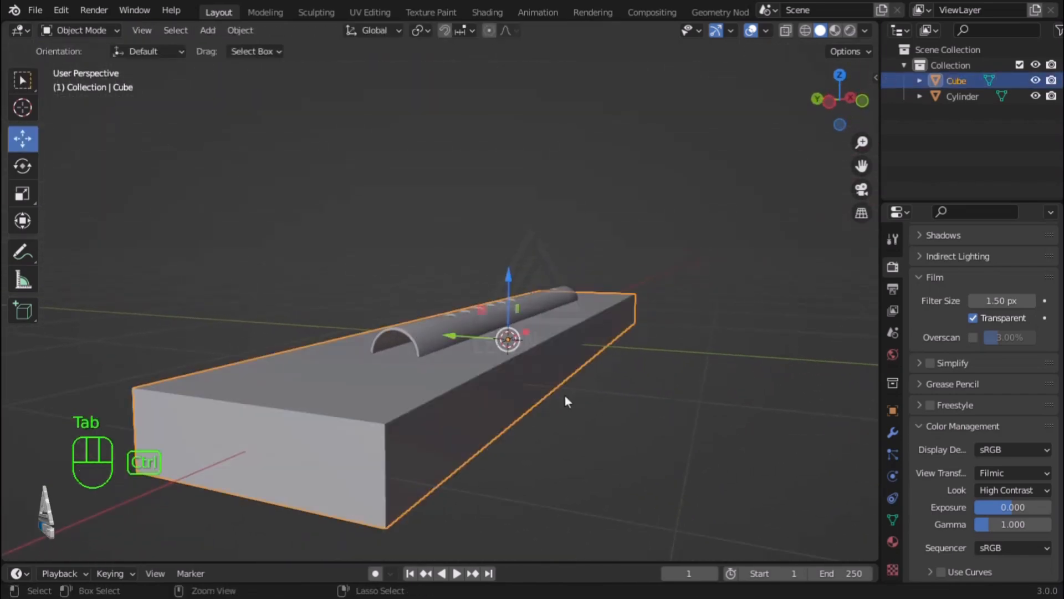
pyautogui.hotkey('ctrl', 'a')
pyautogui.click(538, 390)
pyautogui.press('Tab')
pyautogui.hotkey('ctrl', 'b')
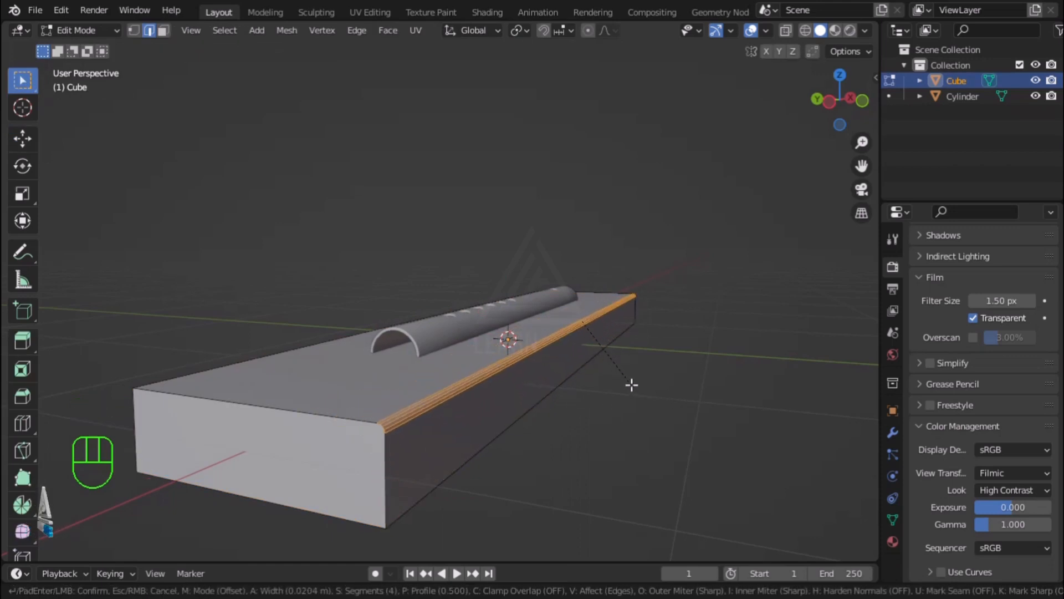
pyautogui.click(632, 382)
# Shade the slab smooth while keeping its flat faces crisp, and clear the selection.
pyautogui.press('Tab')
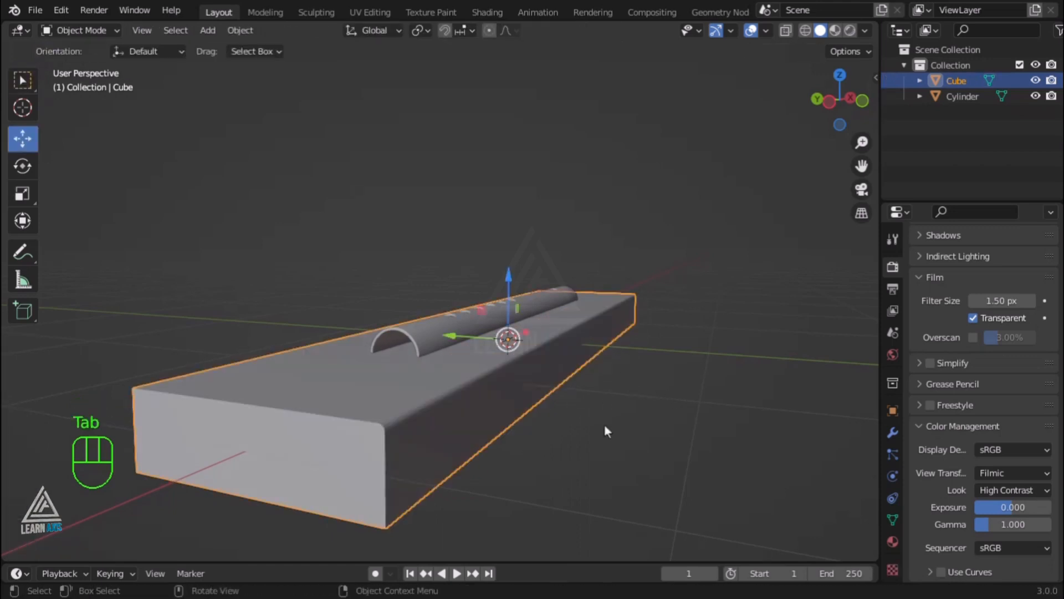
pyautogui.rightClick(458, 354)
pyautogui.click(447, 312)
pyautogui.press('q')
pyautogui.click(351, 314)
pyautogui.click(592, 435)
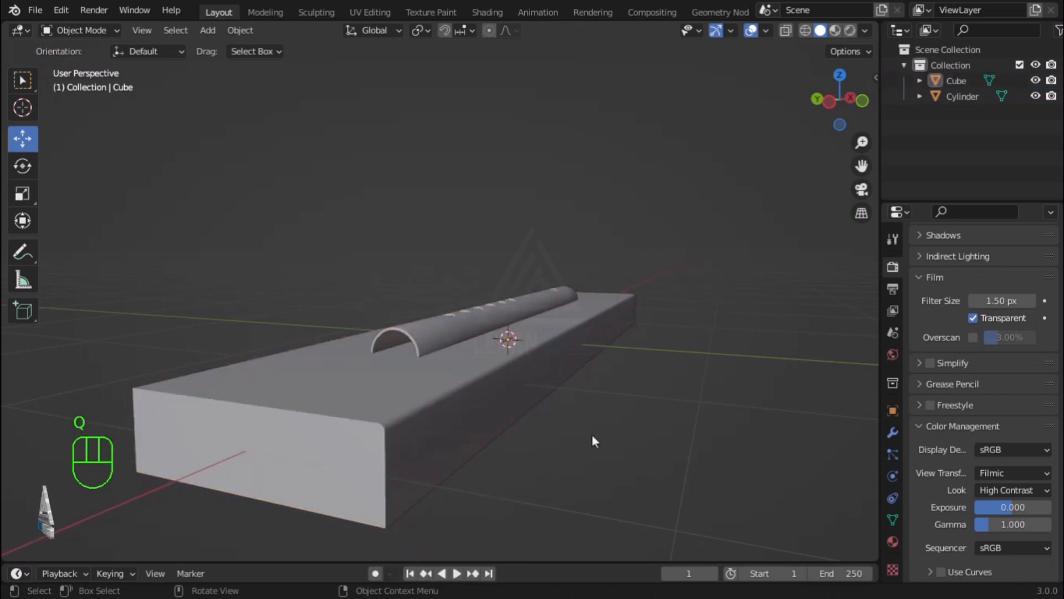
# Extrude the slab's long rear upper edge straight up about 1.5 m to form a backdrop wall.
pyautogui.click(423, 442)
pyautogui.press('Tab')
pyautogui.moveTo(423, 442); pyautogui.dragTo(582, 380, button='middle')
pyautogui.press('KP_1')
pyautogui.press('e')
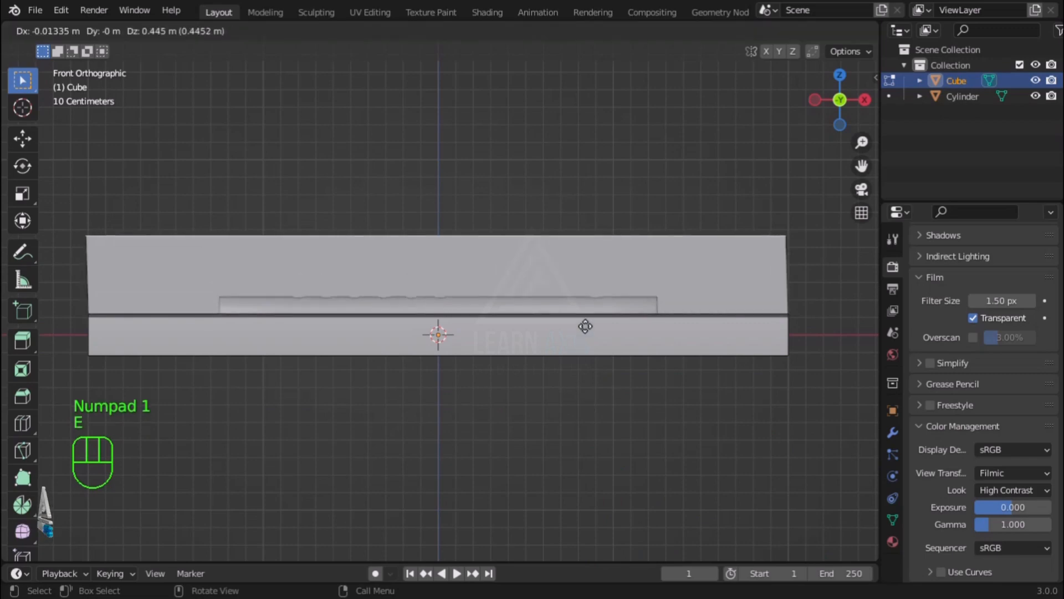
pyautogui.click(577, 148)
pyautogui.scroll(-3, 573, 289)
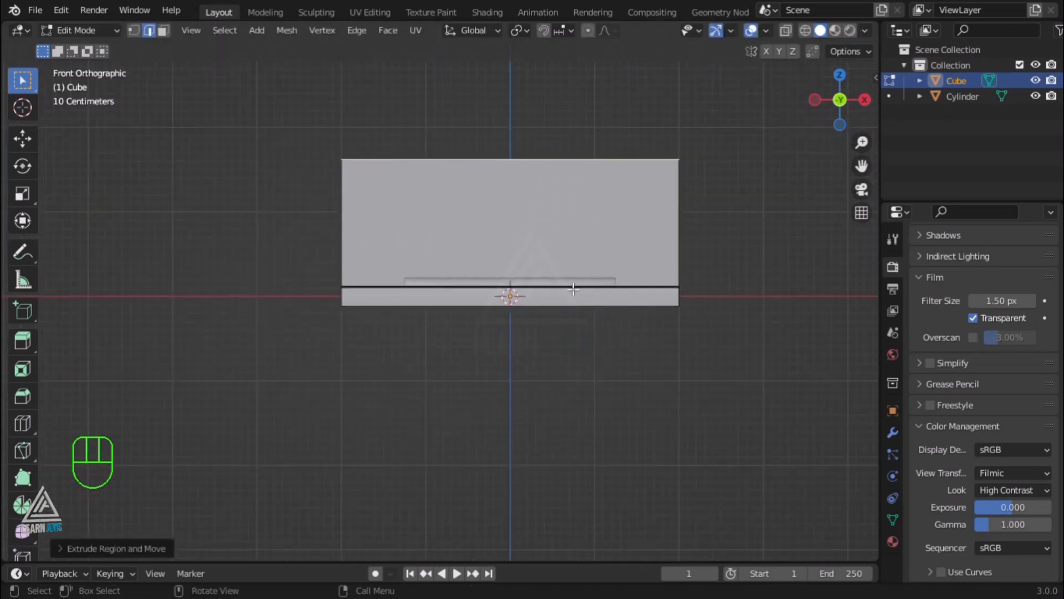
pyautogui.press('Tab')
# Add a camera to the scene and switch to the front view.
pyautogui.moveTo(578, 351); pyautogui.dragTo(596, 364, button='middle')
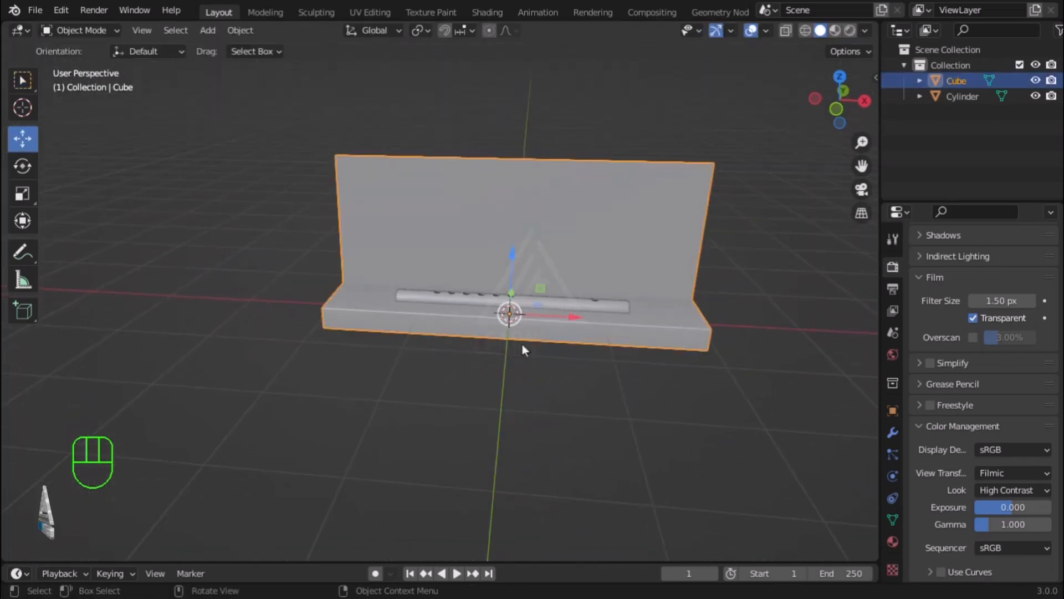
pyautogui.press('w')
pyautogui.scroll(4, 441, 252)
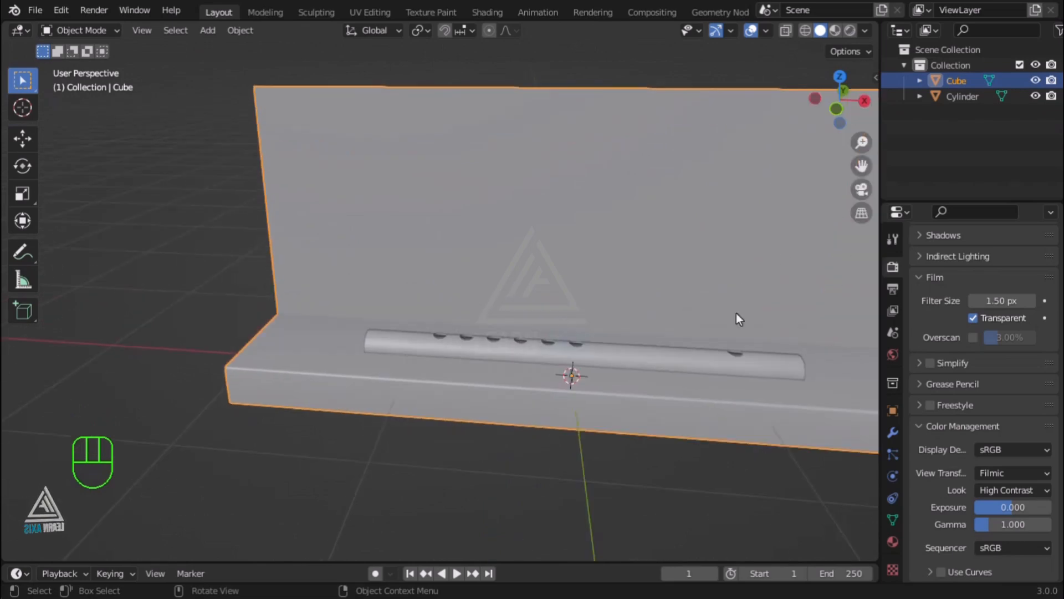
pyautogui.click(207, 30)
pyautogui.click(260, 279)
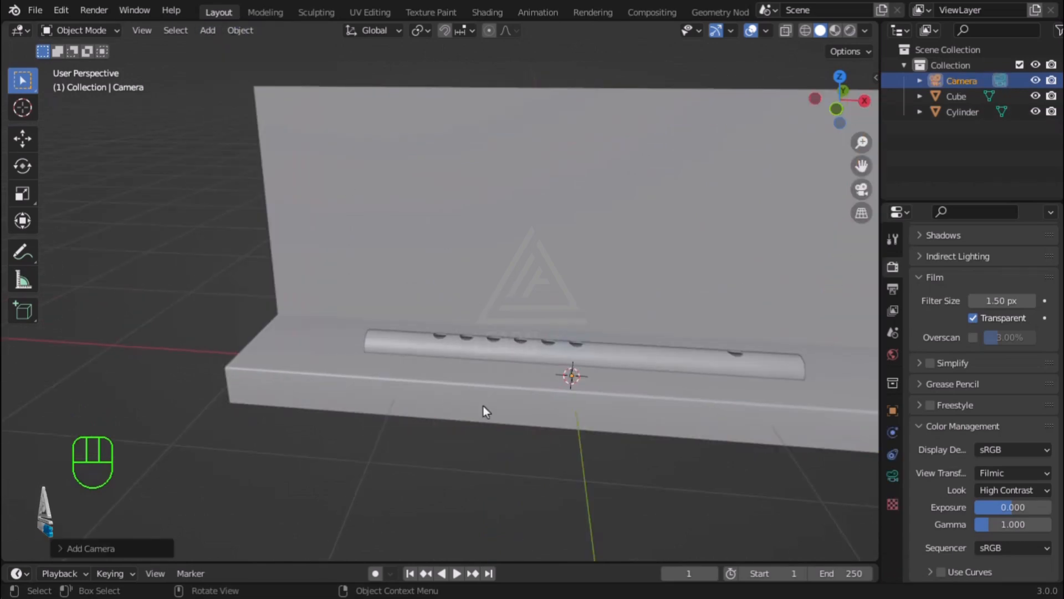
pyautogui.press('KP_1')
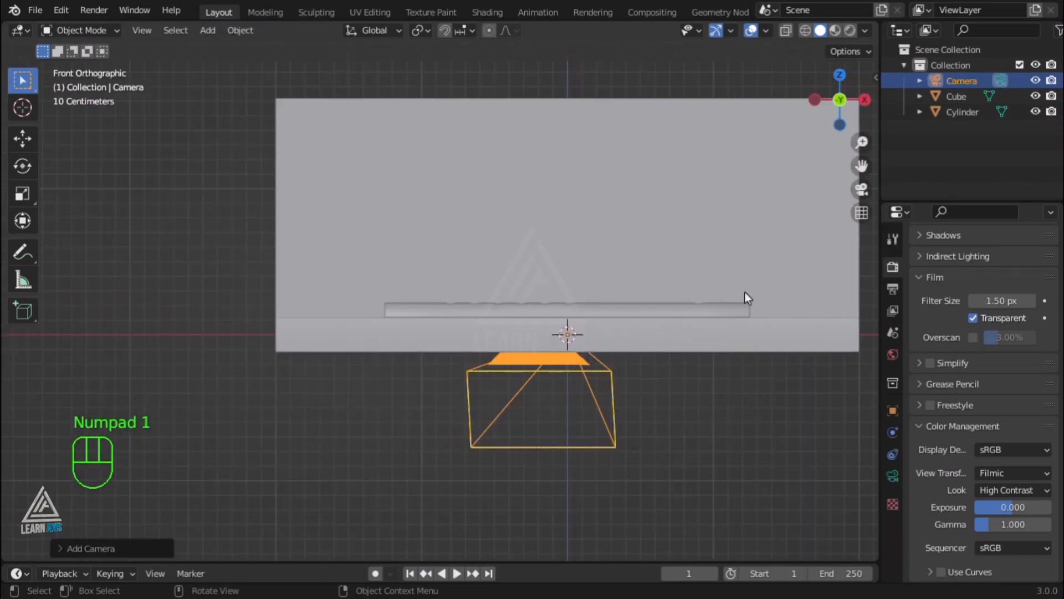
# Align the new camera to the front view so the flute and backdrop are framed.
pyautogui.moveTo(861, 166); pyautogui.dragTo(737, 240)
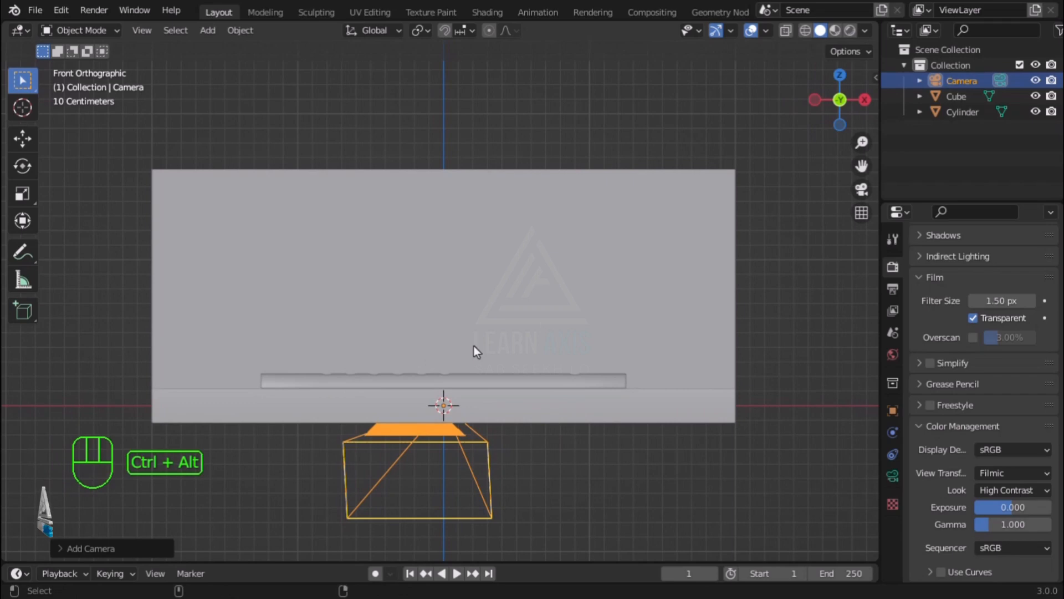
pyautogui.press('ctrl+alt+KP_0')
# Raise the flute straight up along Z until it clears the base slab.
pyautogui.moveTo(474, 346); pyautogui.dragTo(497, 479, button='middle')
pyautogui.scroll(5, 483, 463)
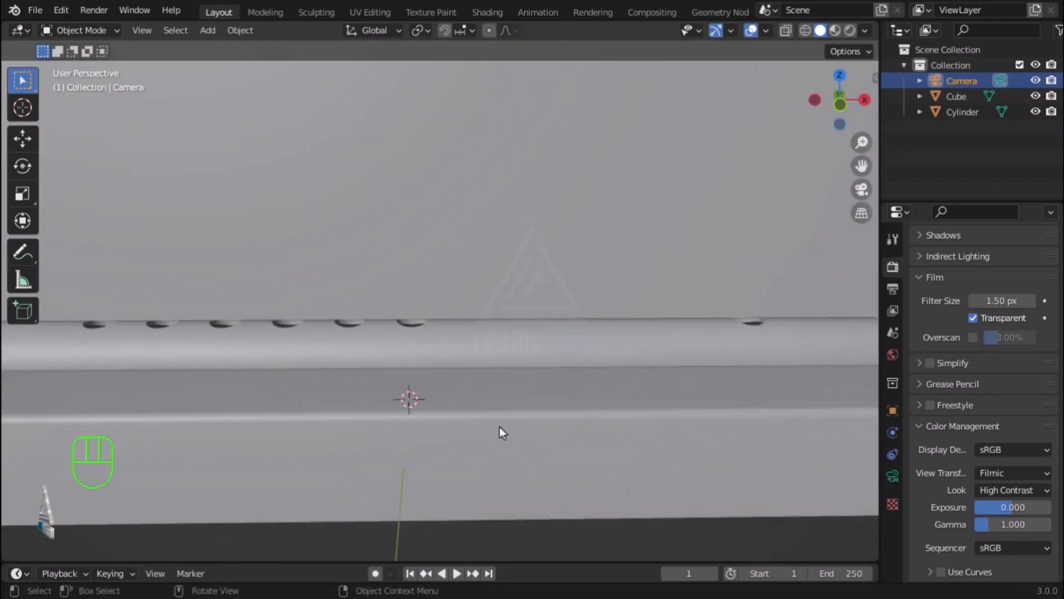
pyautogui.moveTo(488, 437); pyautogui.dragTo(487, 401, button='middle')
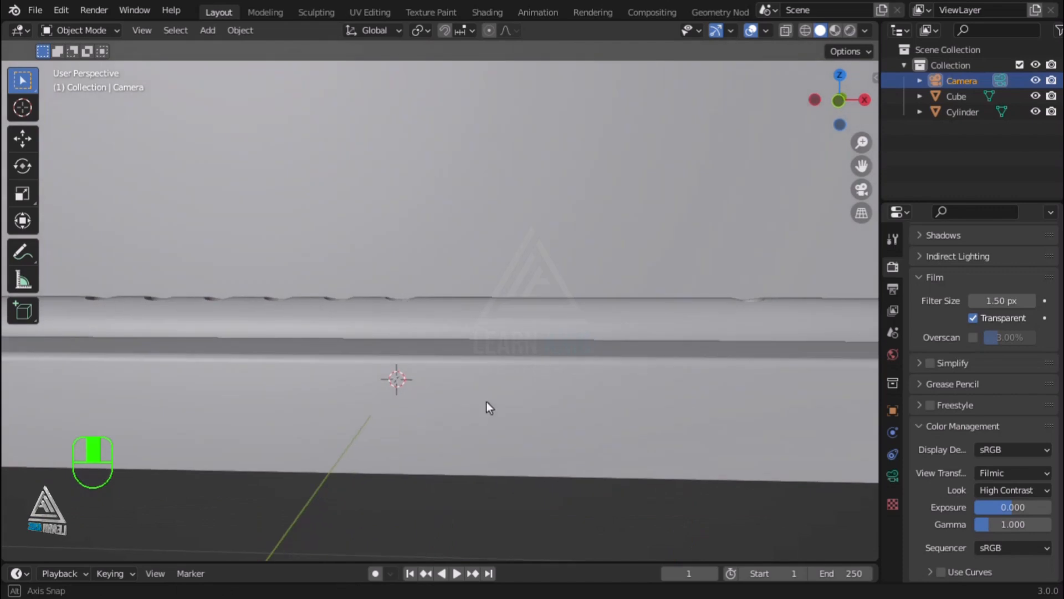
pyautogui.click(515, 326)
pyautogui.click(25, 143)
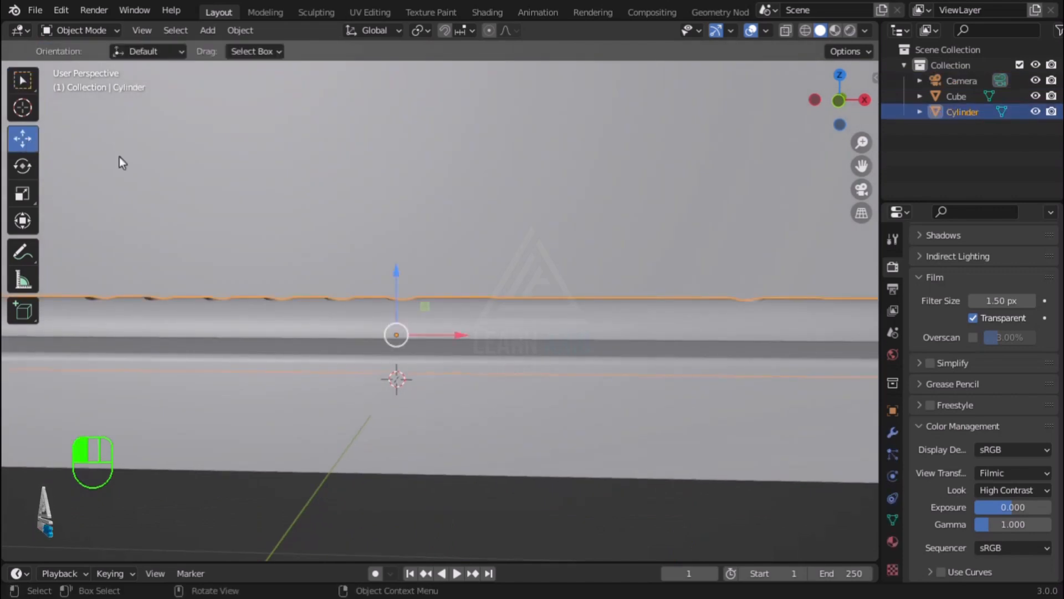
pyautogui.moveTo(394, 274); pyautogui.dragTo(402, 183)
pyautogui.click(22, 81)
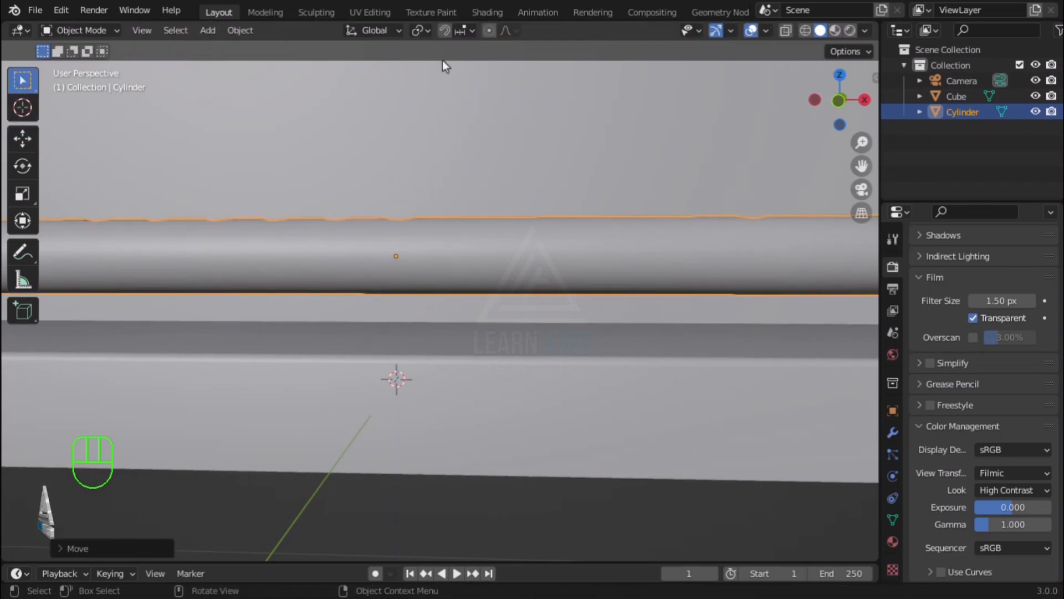
# Set snapping to Face, lower the flute along Z onto the slab's upper face, and clear the selection.
pyautogui.click(469, 30)
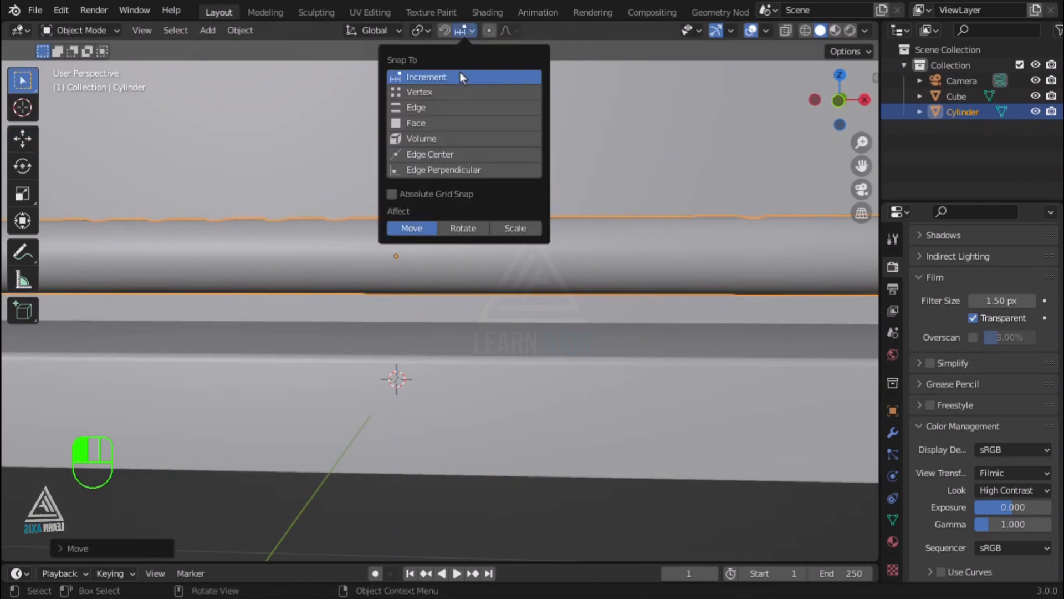
pyautogui.click(410, 123)
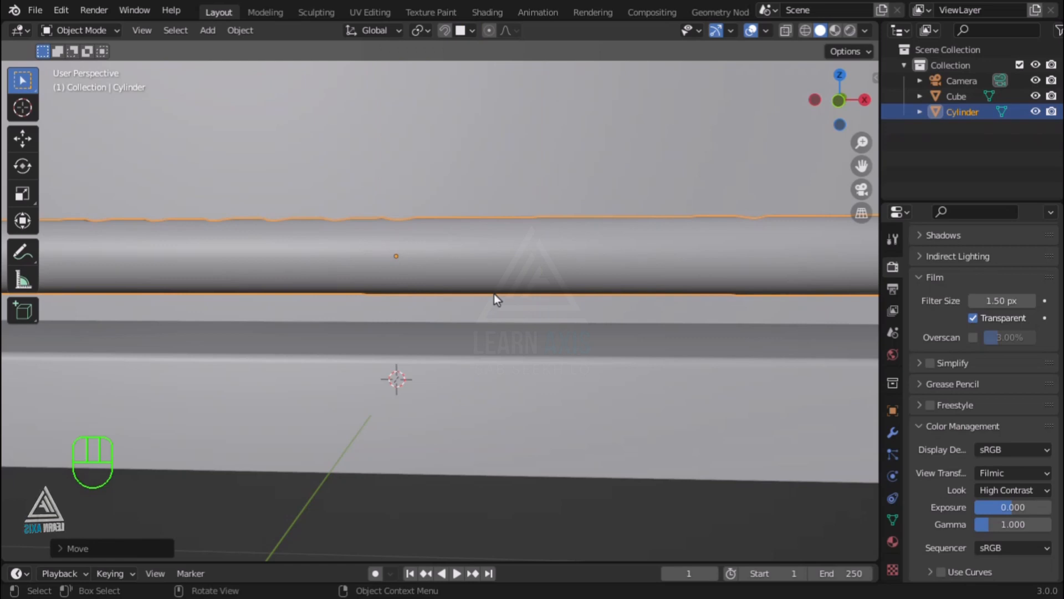
pyautogui.press('g')
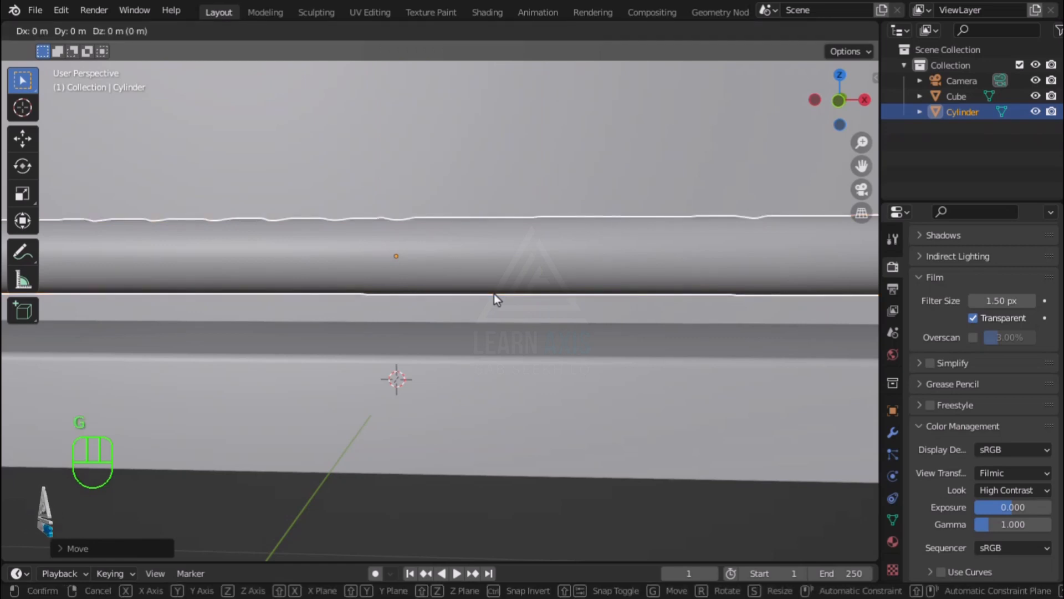
pyautogui.press('z')
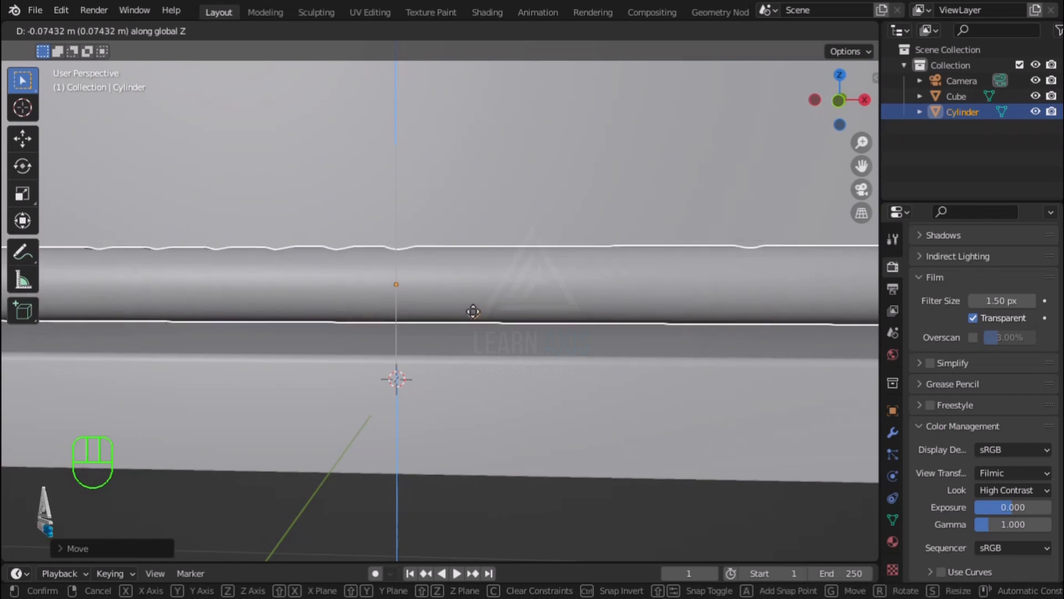
pyautogui.press('ctrl')
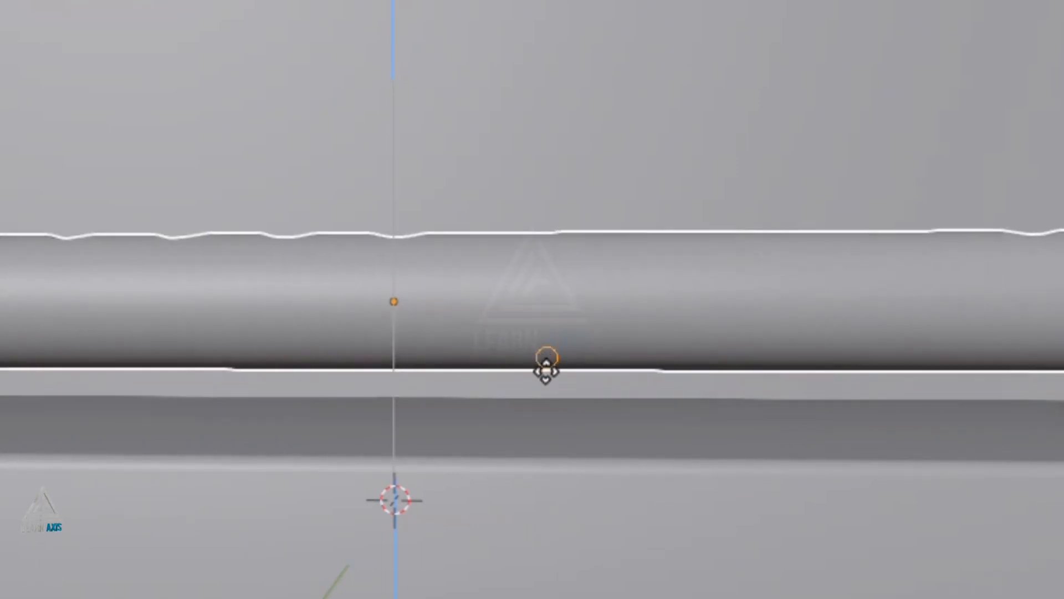
pyautogui.click(549, 417)
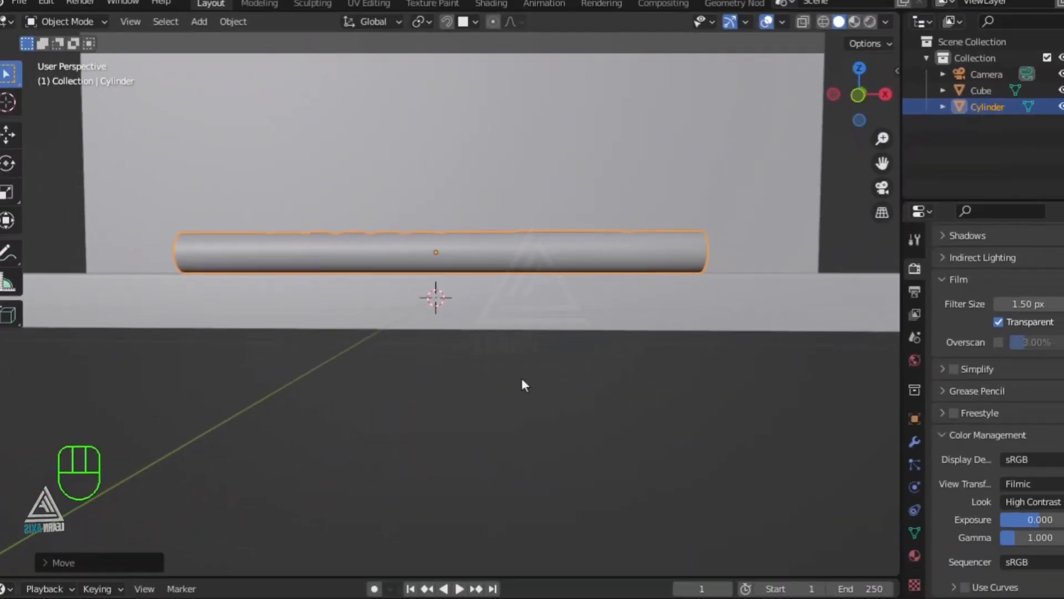
pyautogui.click(418, 336)
pyautogui.moveTo(418, 335); pyautogui.dragTo(412, 362, button='middle')
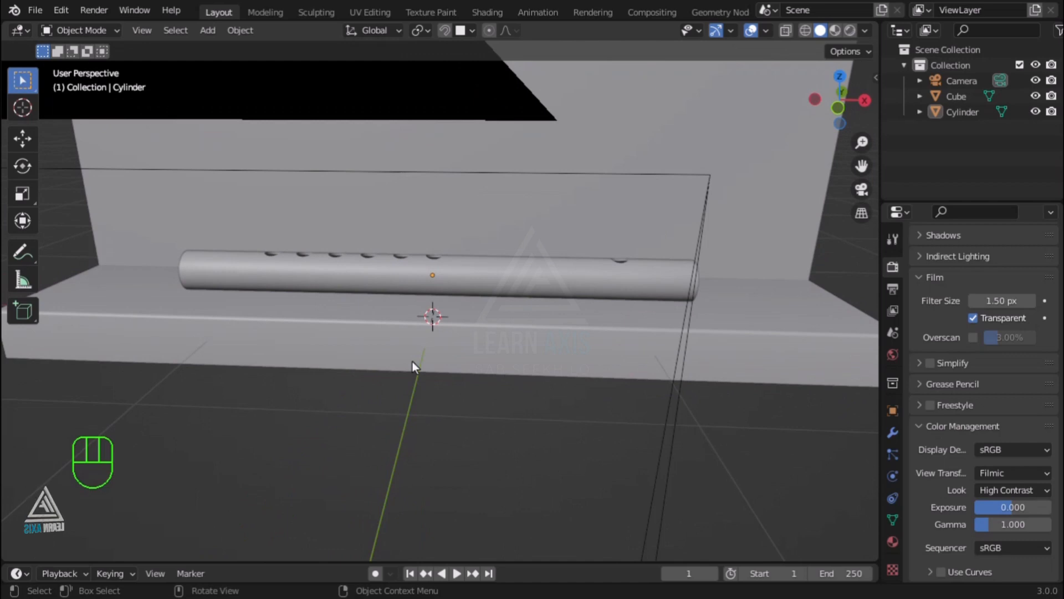
# In camera view, move the camera back along the Y axis to about Y -4.23 m.
pyautogui.press('KP_0')
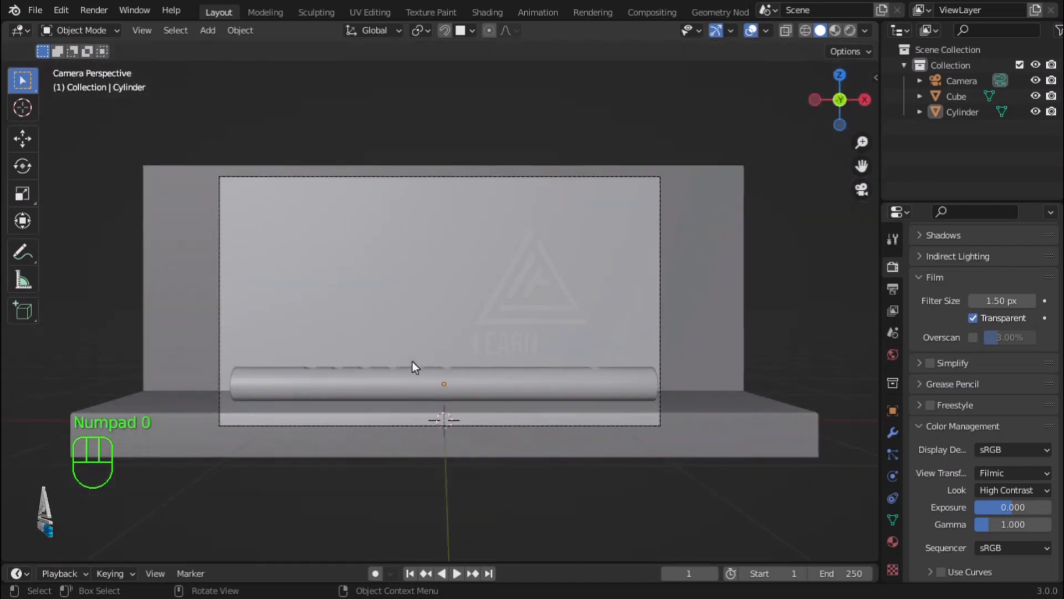
pyautogui.click(960, 81)
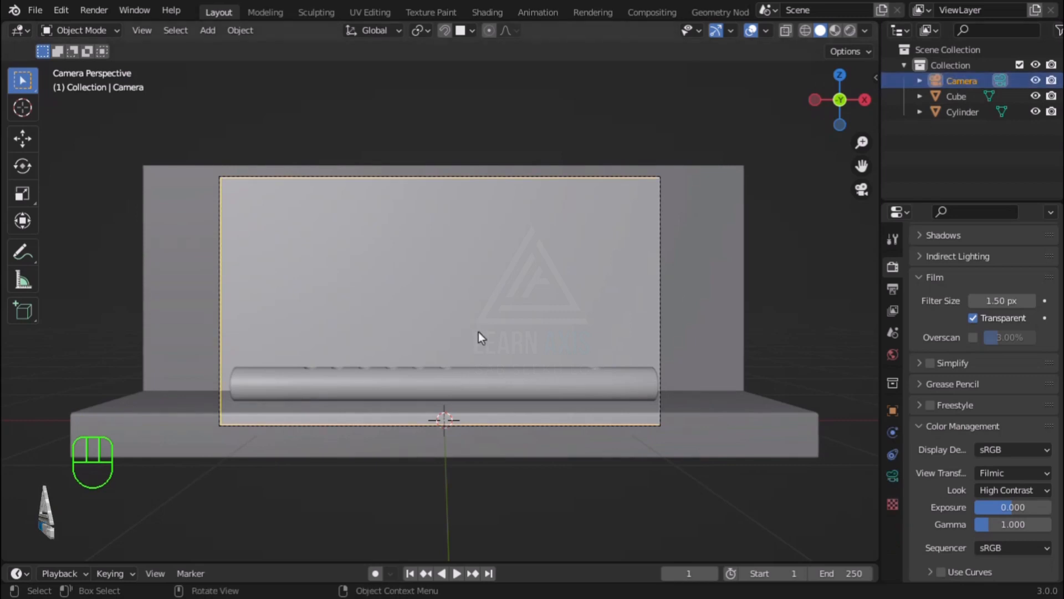
pyautogui.press('g')
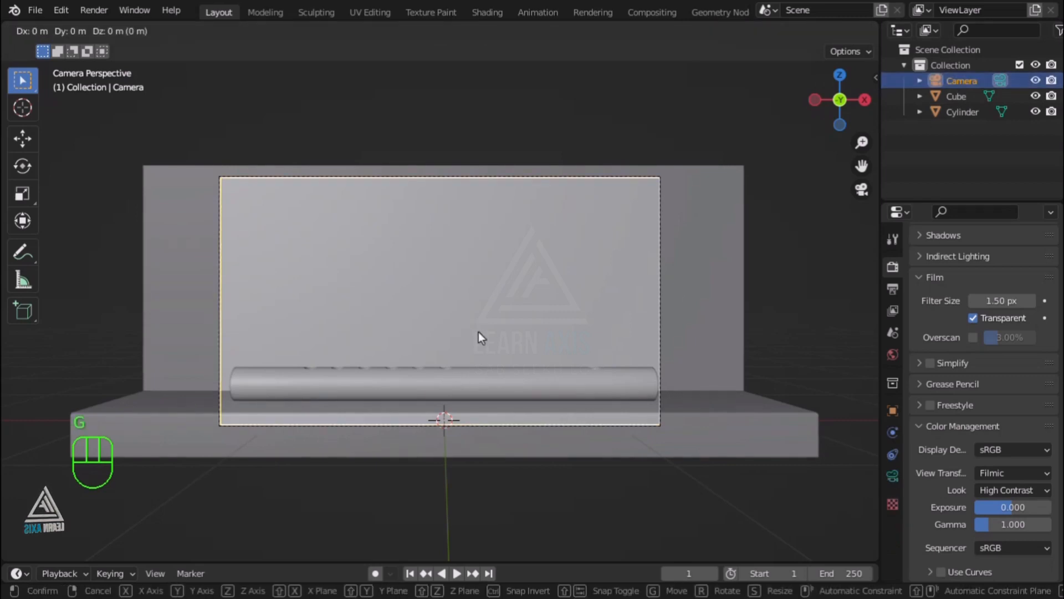
pyautogui.press('y')
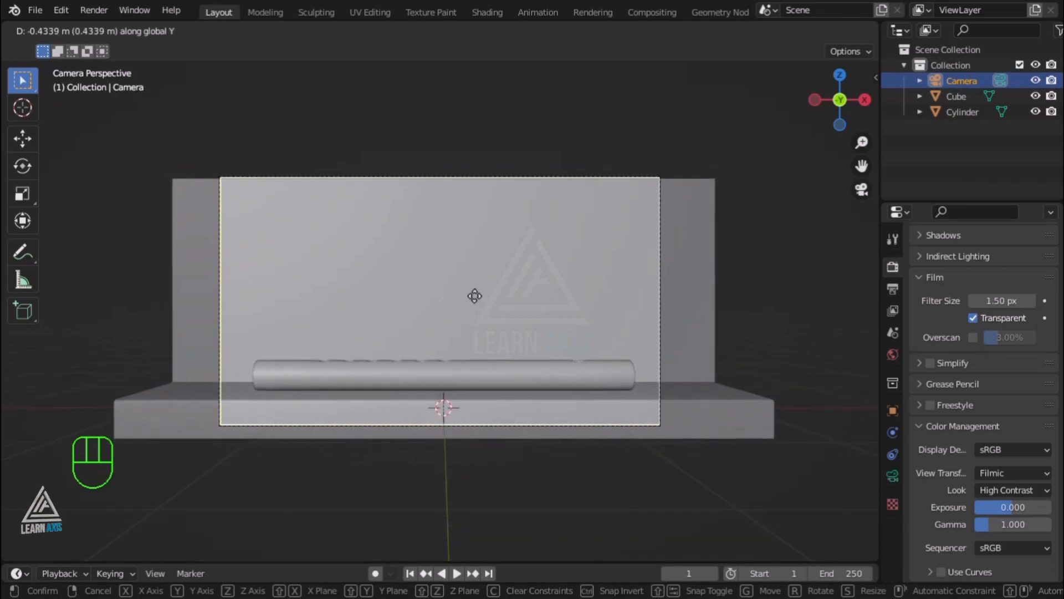
pyautogui.click(474, 294)
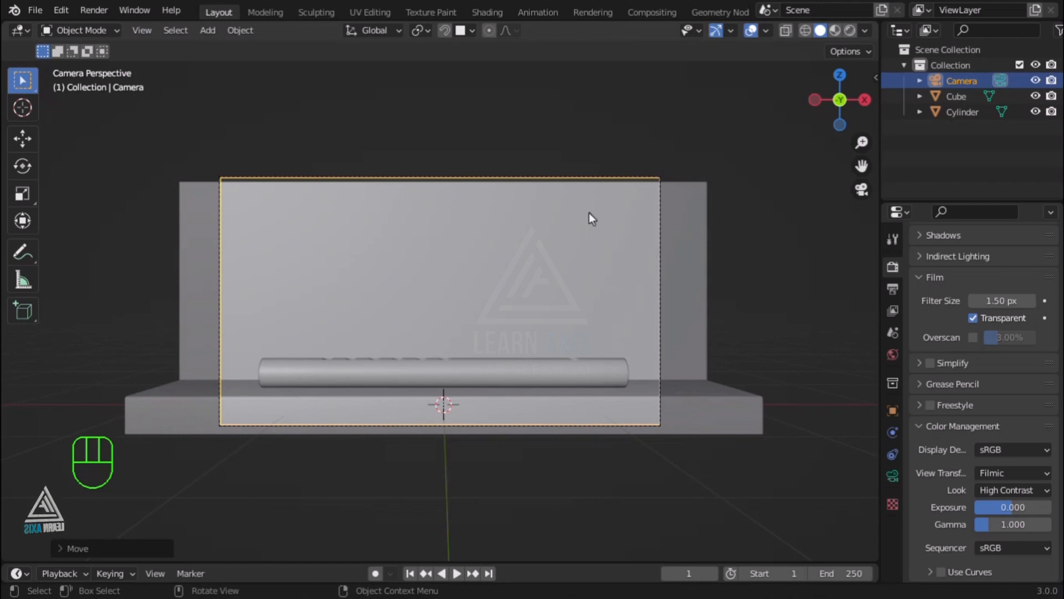
# Lock the camera to the view, tilt it slightly downward onto the flute, and release the lock.
pyautogui.press('n')
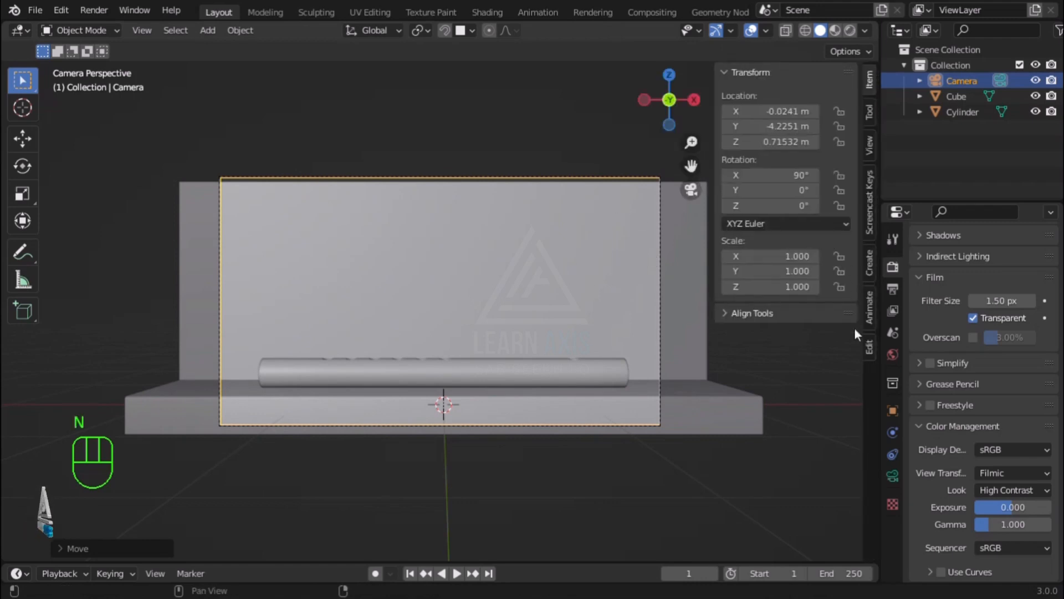
pyautogui.click(868, 148)
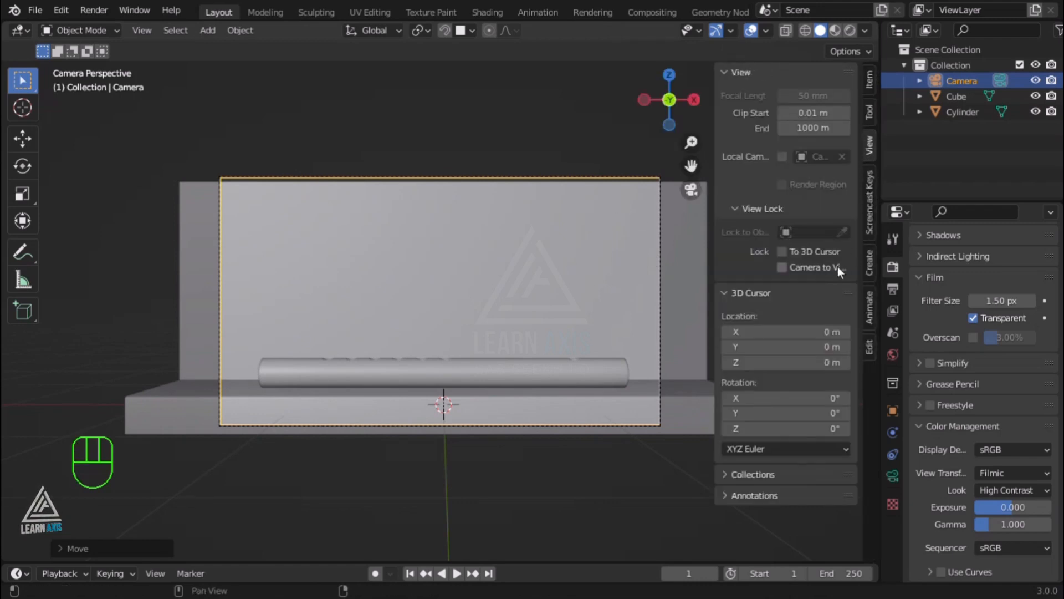
pyautogui.click(781, 267)
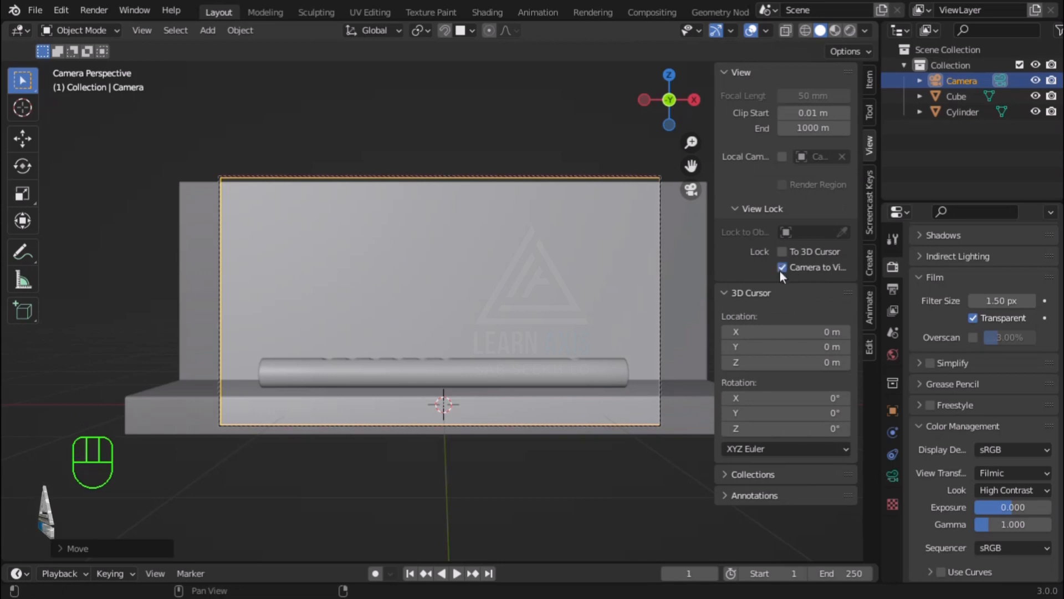
pyautogui.press('n')
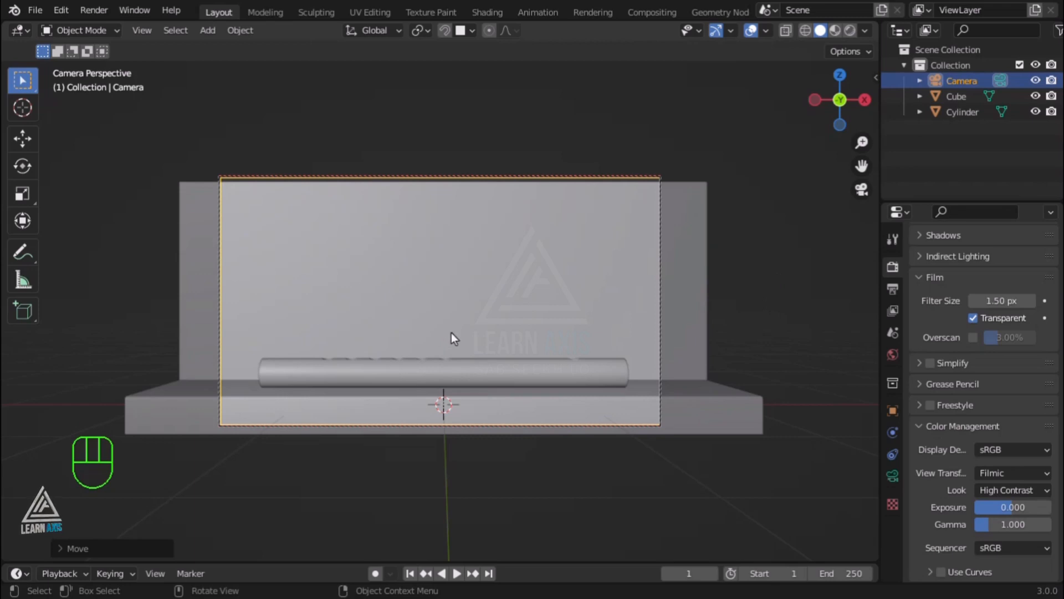
pyautogui.moveTo(455, 343); pyautogui.dragTo(454, 358, button='middle')
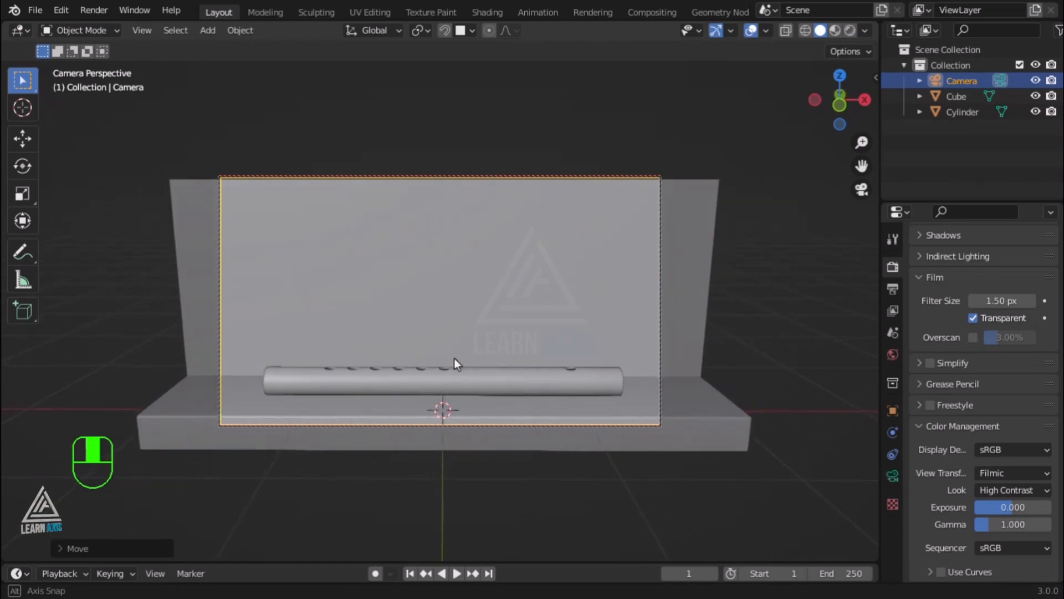
pyautogui.press('n')
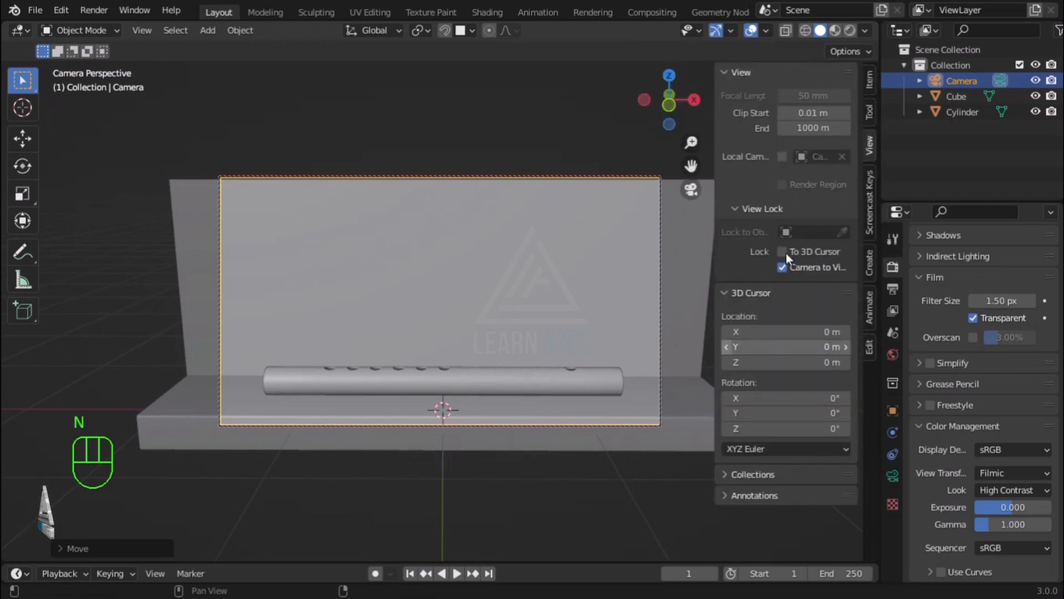
pyautogui.click(783, 268)
pyautogui.press('n')
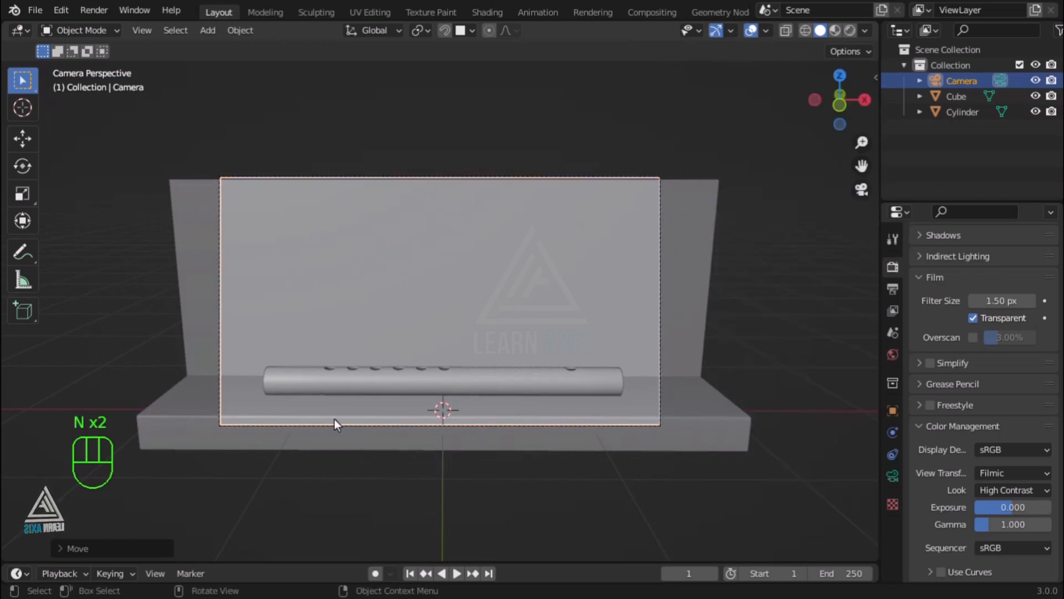
# Raise the backdrop wall's upper edge about 0.1 m along Z so the wall fills the camera frame.
pyautogui.scroll(2, 553, 388)
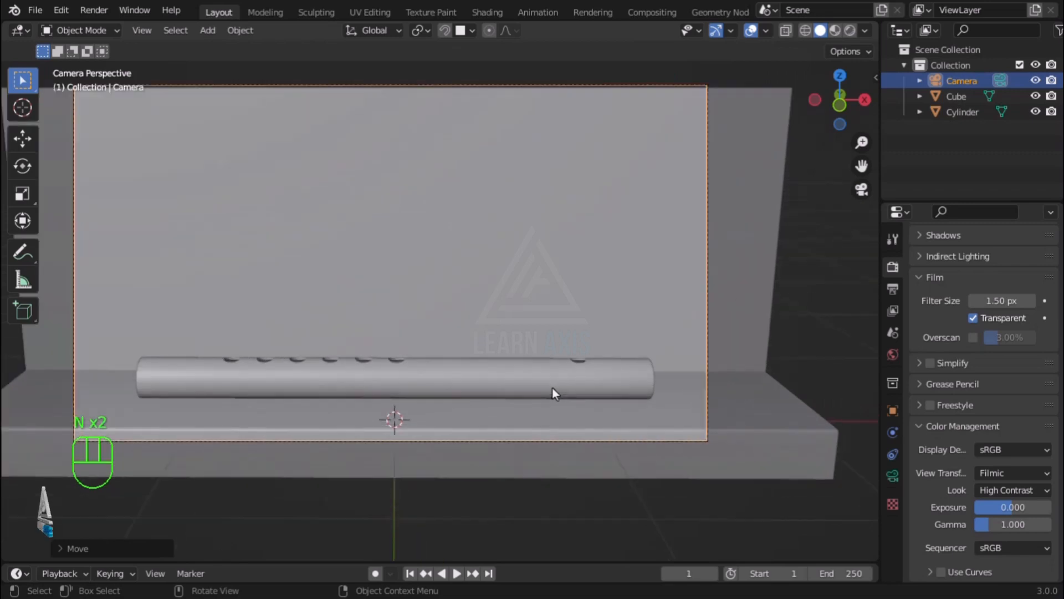
pyautogui.scroll(-1, 553, 388)
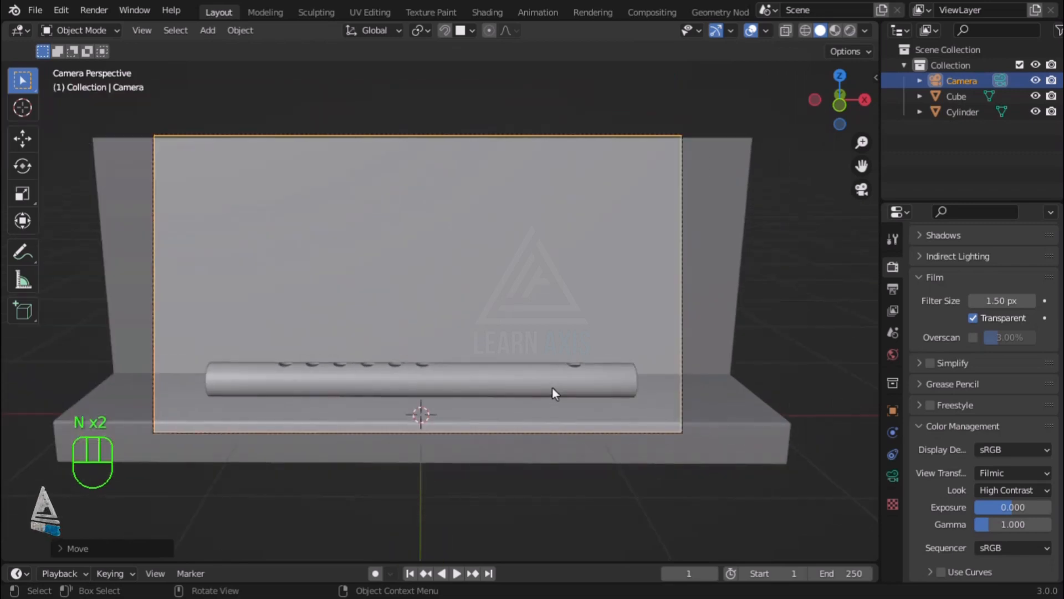
pyautogui.click(710, 206)
pyautogui.press('Tab')
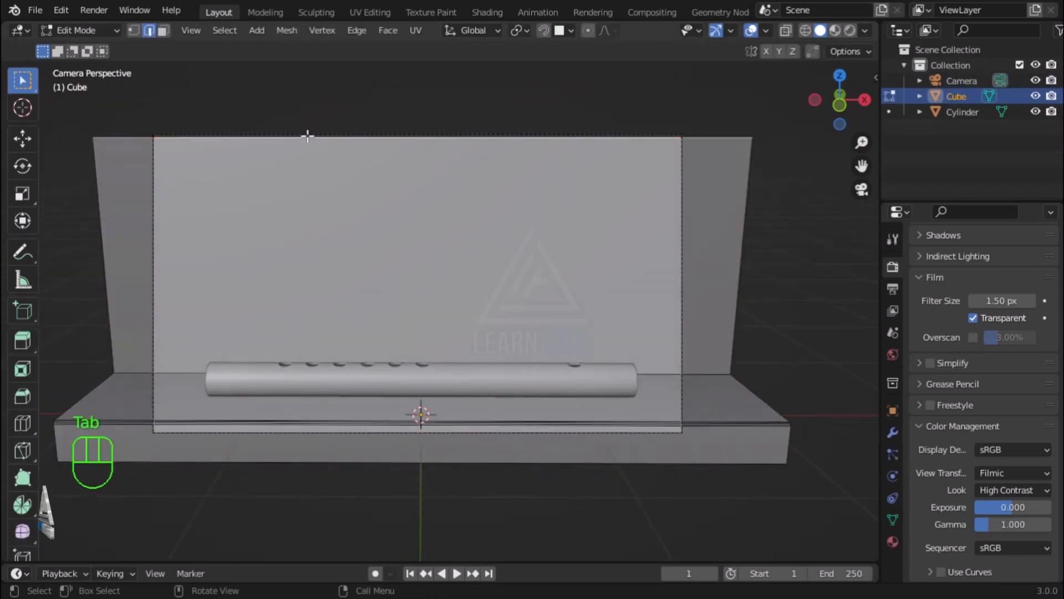
pyautogui.press('g')
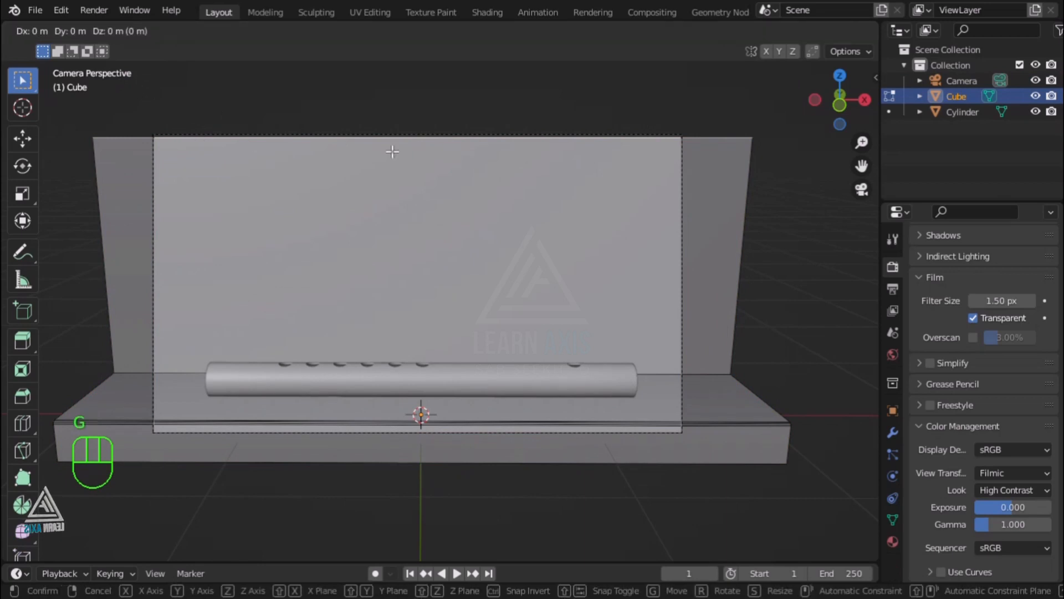
pyautogui.press('z')
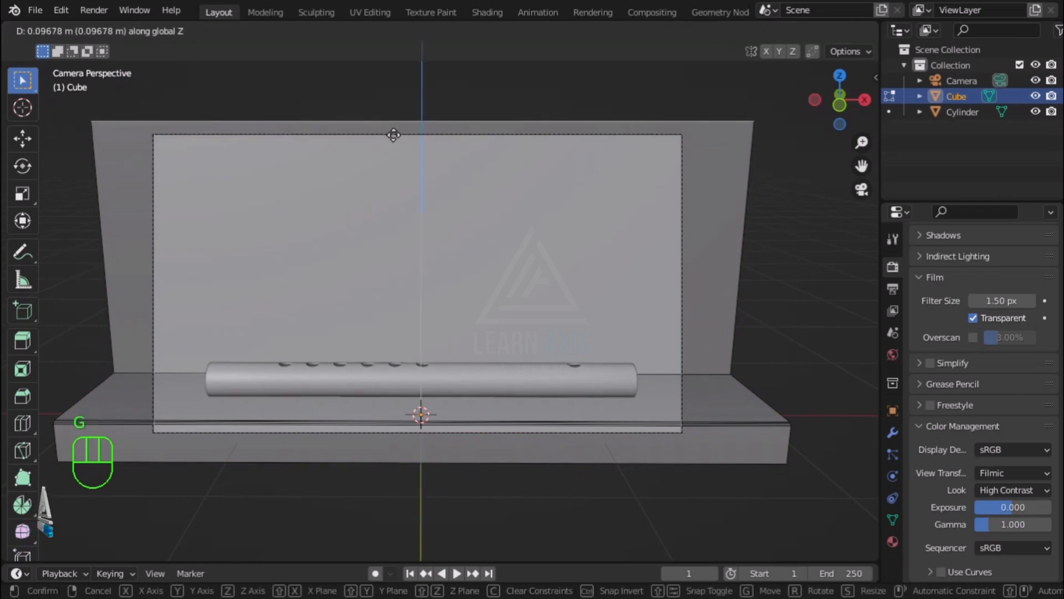
pyautogui.click(391, 134)
pyautogui.press('Tab')
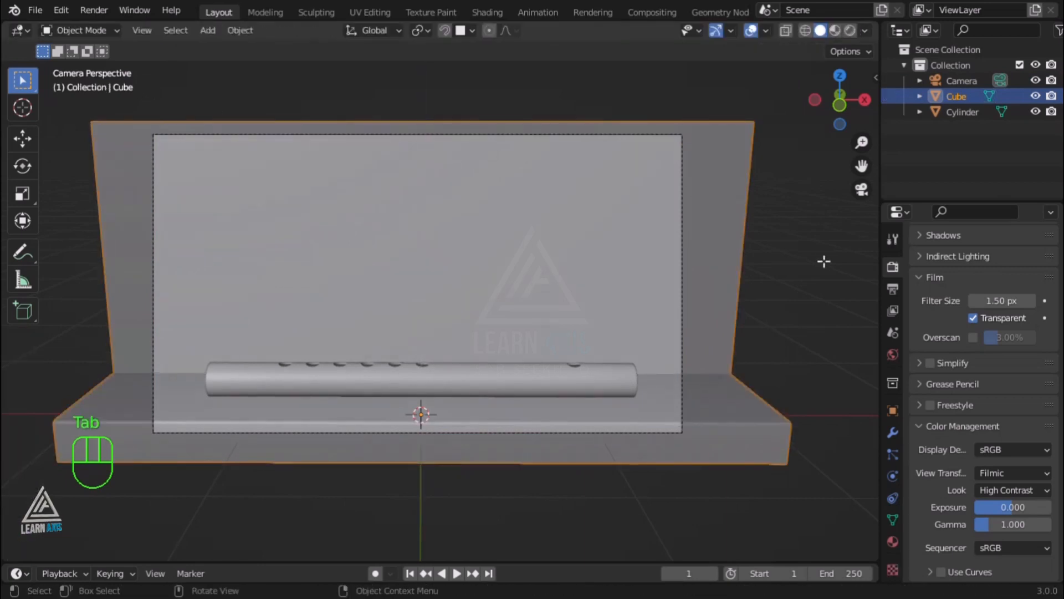
# Enable Render Region in the scene's output format settings.
pyautogui.click(897, 288)
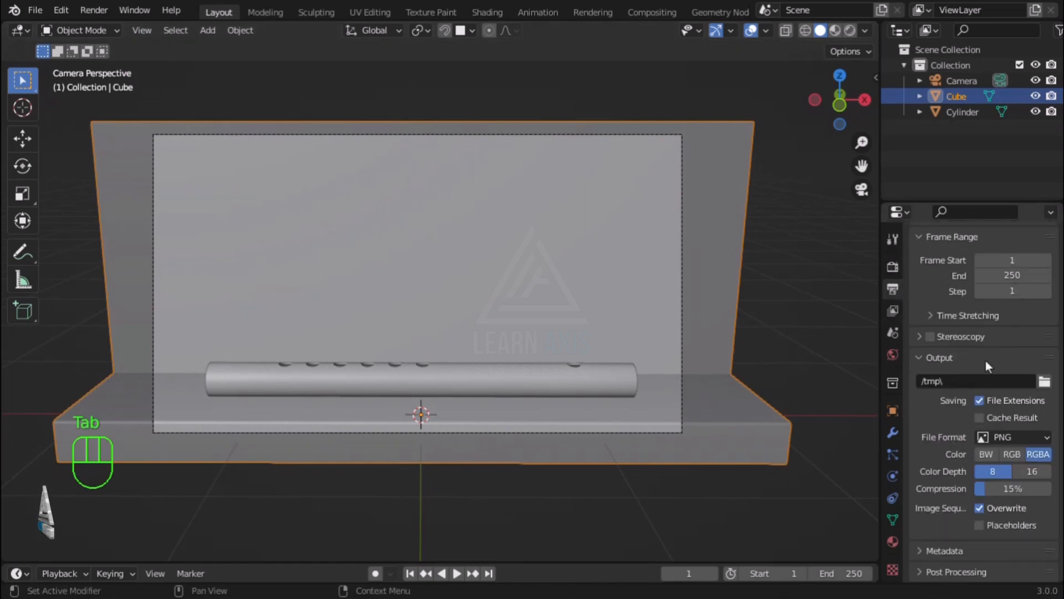
pyautogui.scroll(5, 996, 374)
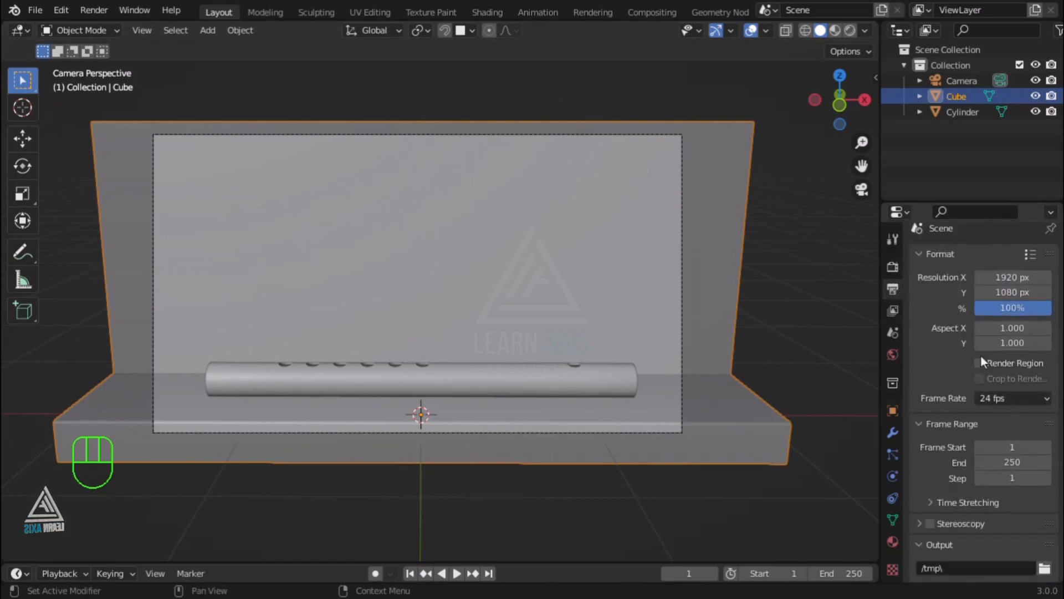
pyautogui.click(979, 363)
pyautogui.scroll(1, 981, 377)
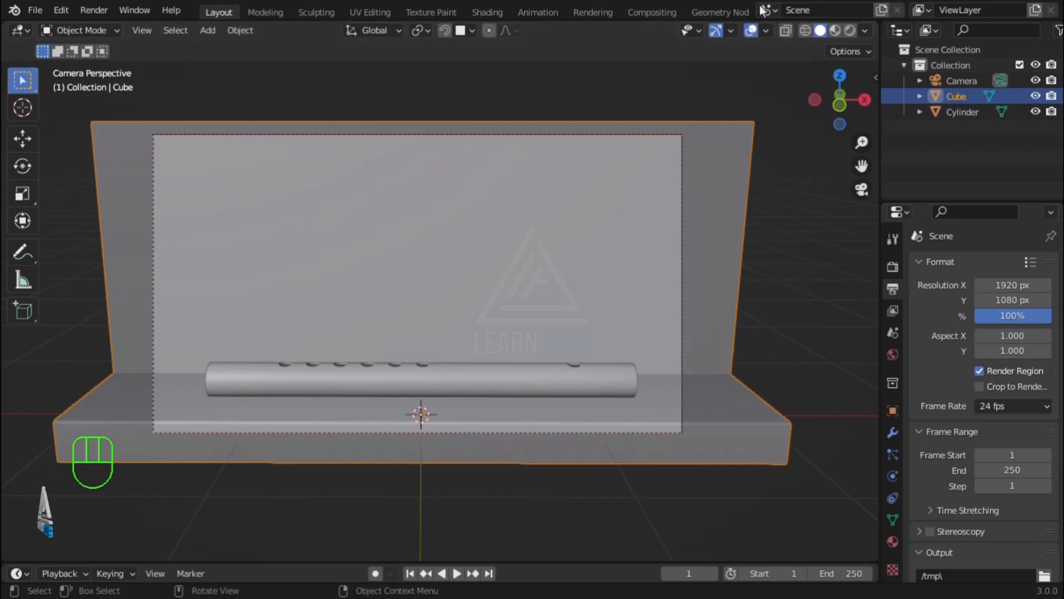
# Switch the viewport to rendered shading and add a new material to the base and backdrop wall object.
pyautogui.click(850, 31)
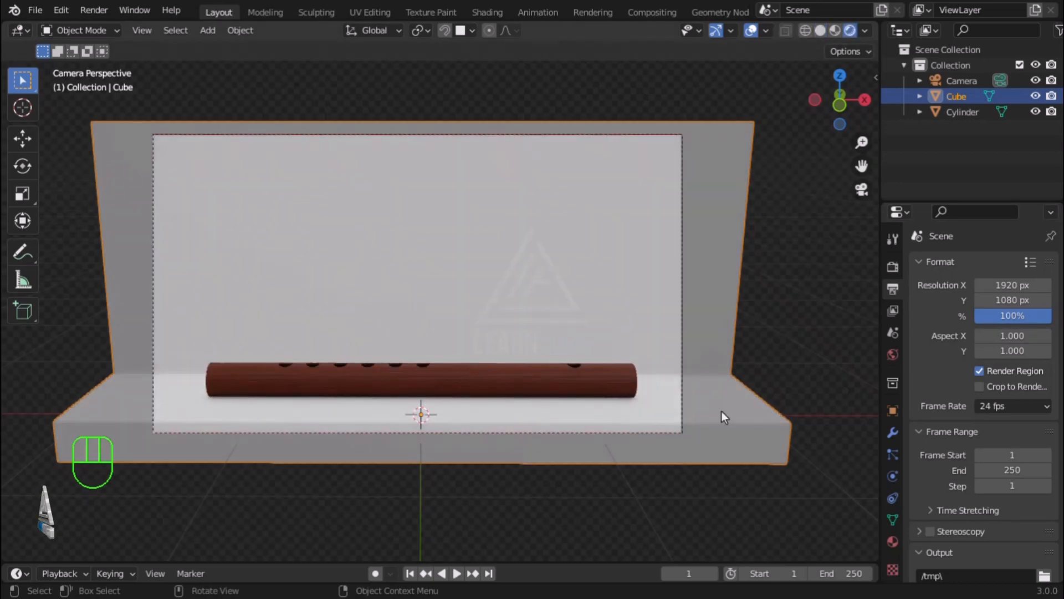
pyautogui.click(893, 544)
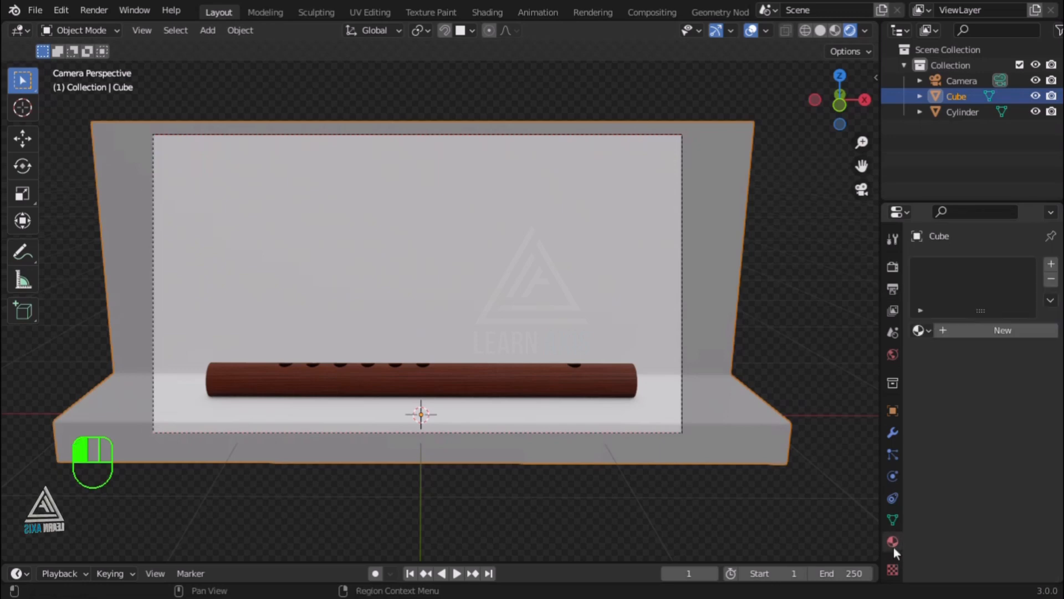
pyautogui.click(1004, 329)
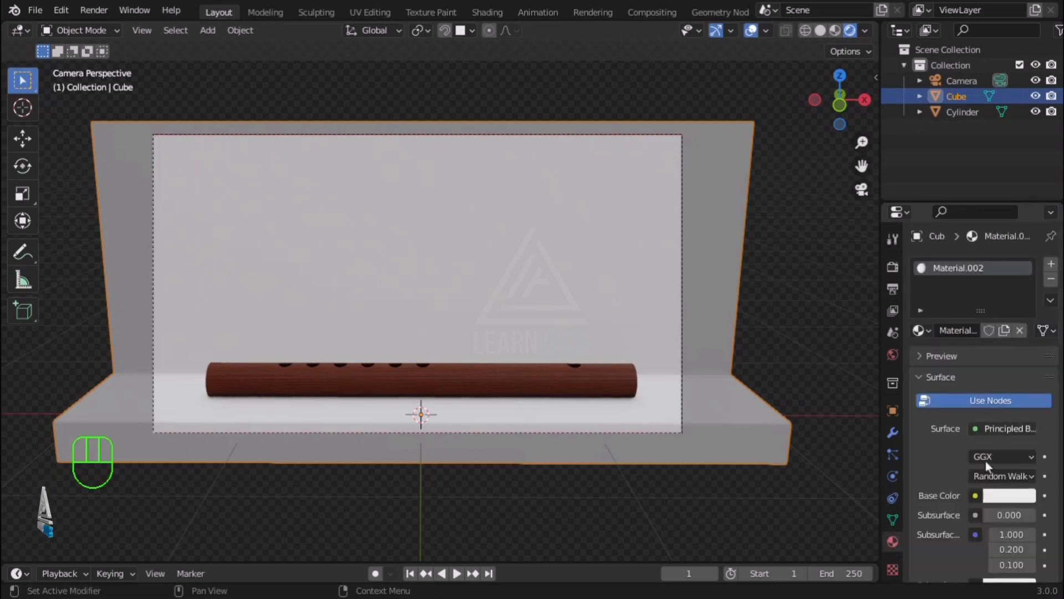
# Set the backdrop material's base color to grey with hex value 797979, and deselect the backdrop.
pyautogui.click(1010, 495)
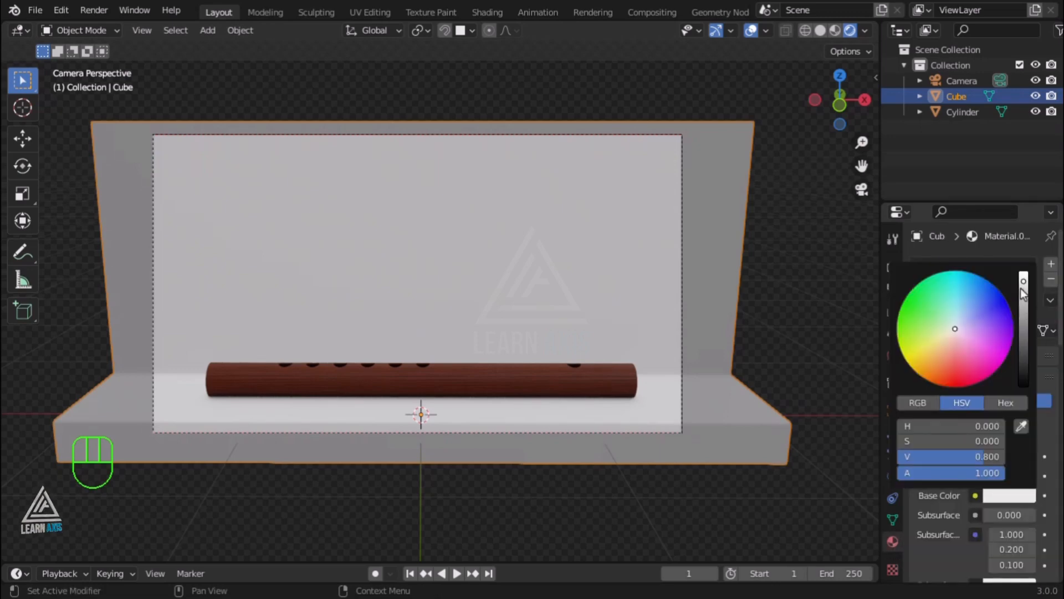
pyautogui.moveTo(1023, 289); pyautogui.dragTo(1024, 302)
pyautogui.click(1005, 402)
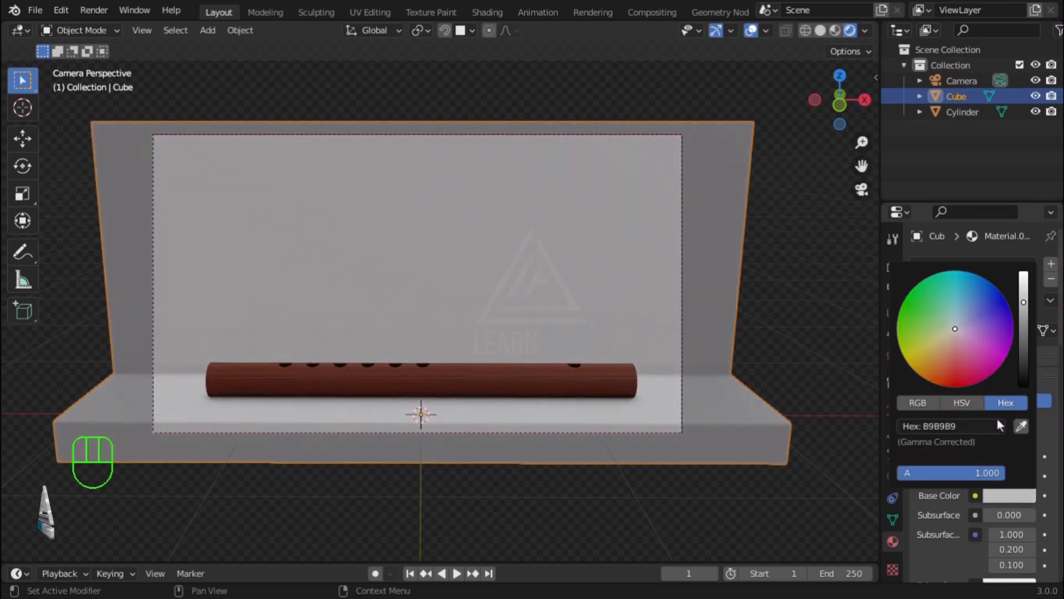
pyautogui.click(964, 423)
pyautogui.write('7')
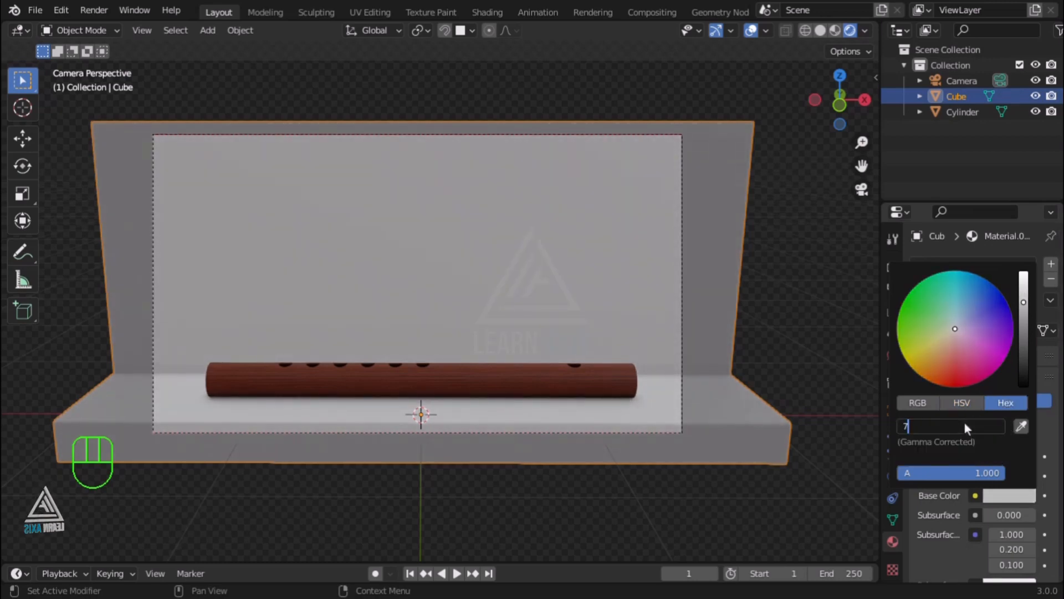
pyautogui.write('97979')
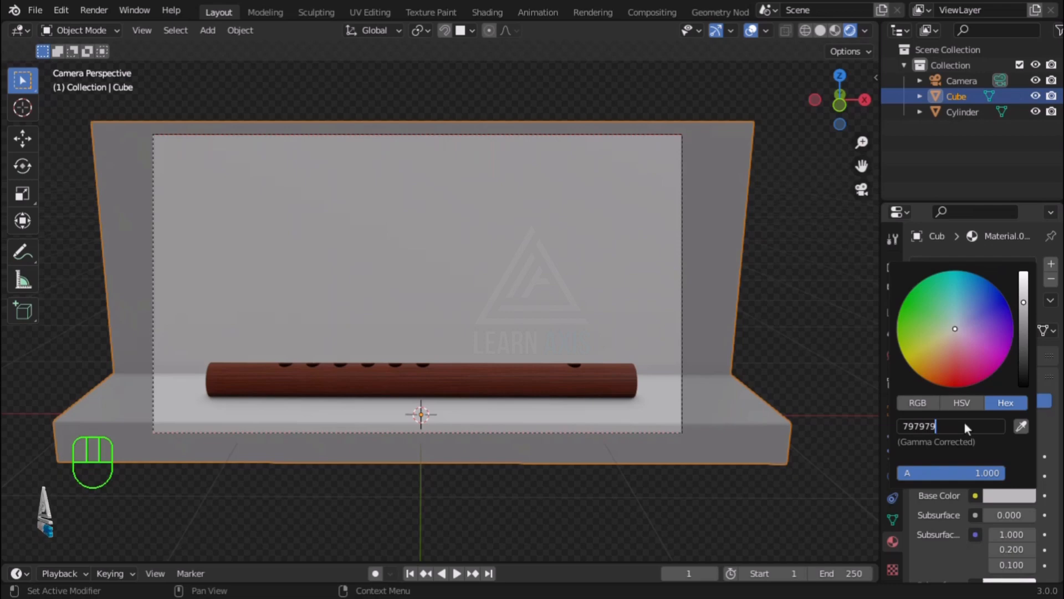
pyautogui.press('Return')
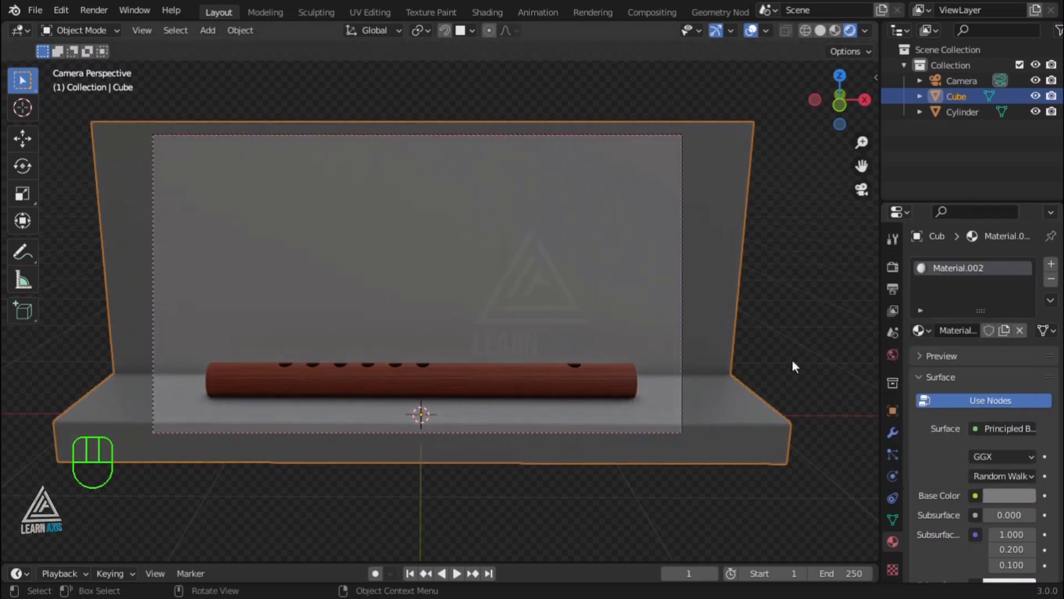
pyautogui.click(509, 495)
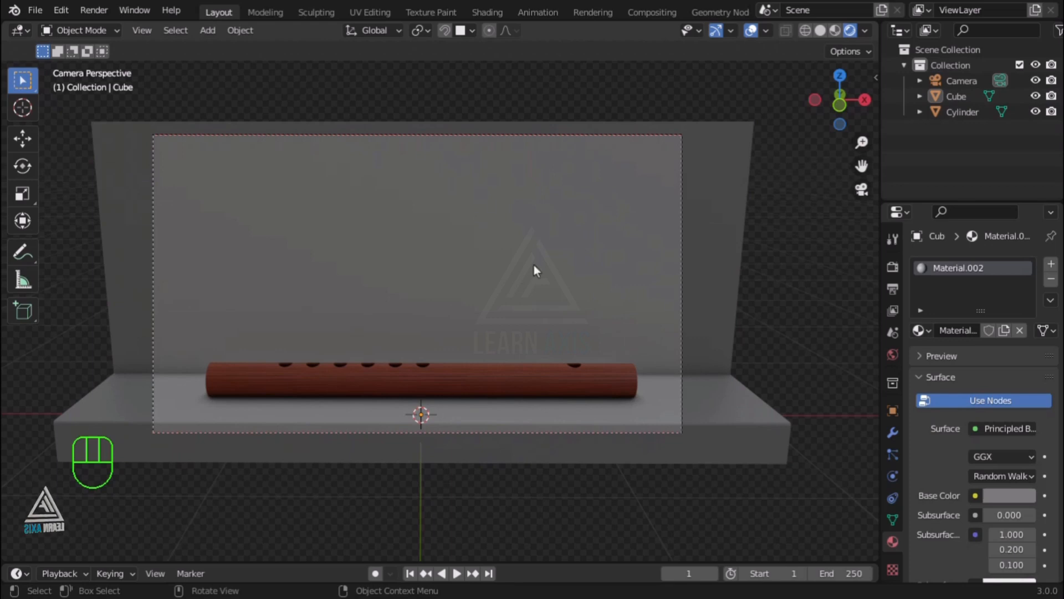
pyautogui.scroll(-4, 446, 324)
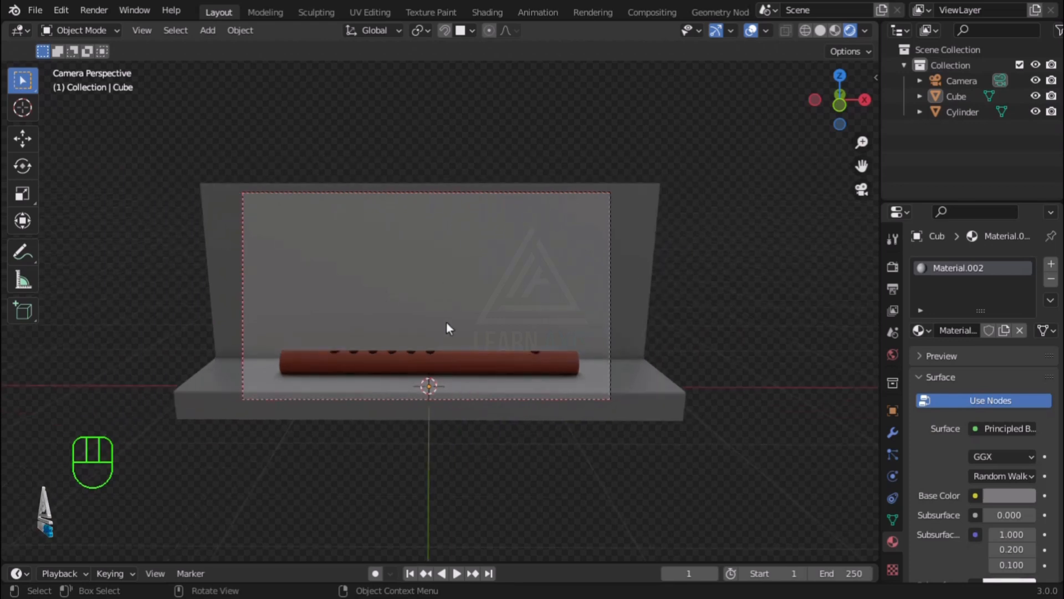
pyautogui.scroll(2, 579, 368)
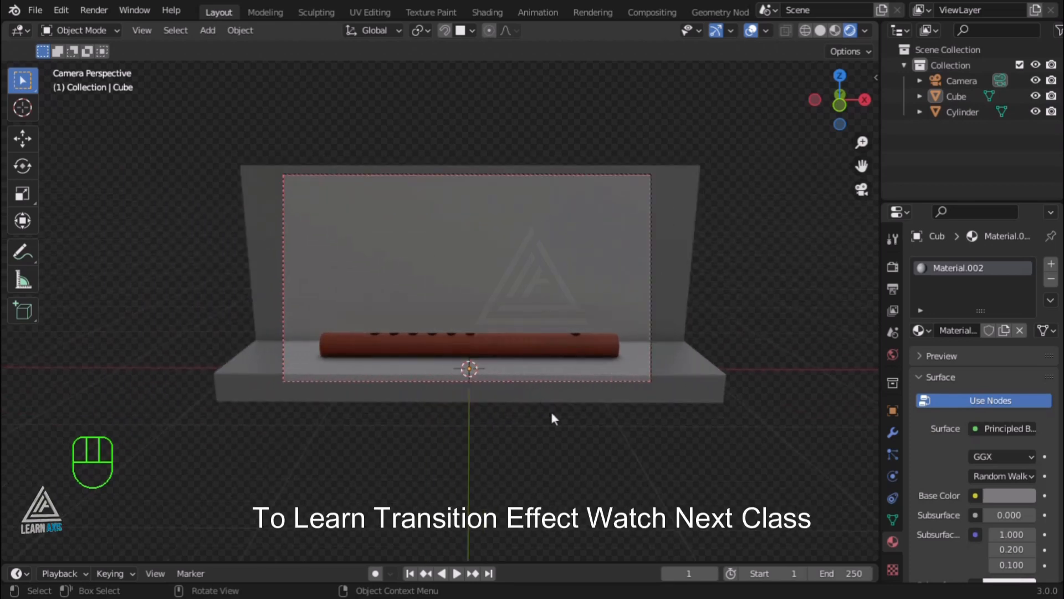
pyautogui.moveTo(552, 414); pyautogui.dragTo(572, 401, button='middle')
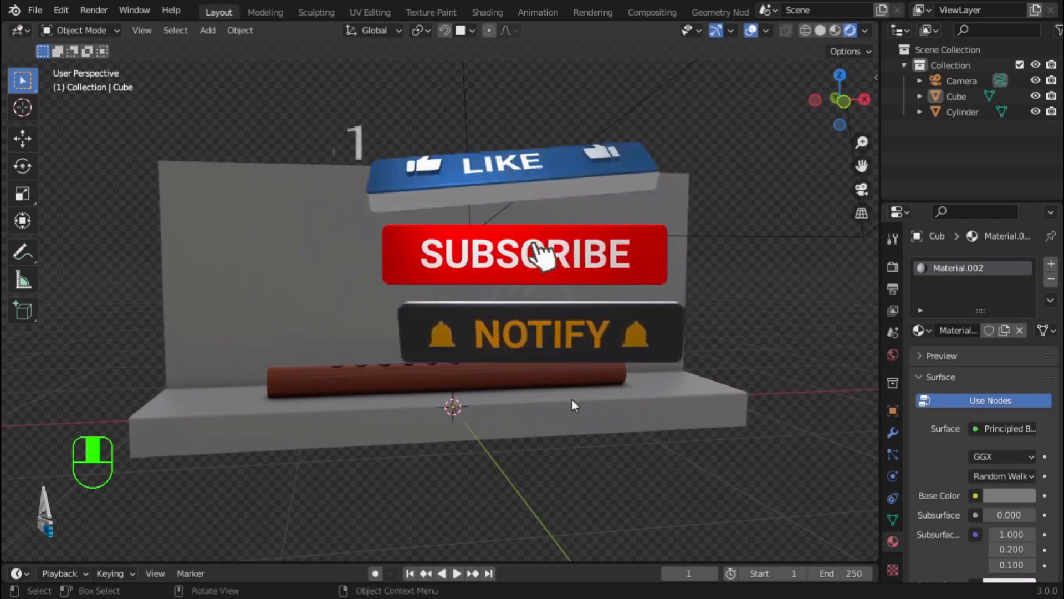
pyautogui.scroll(-1, 572, 402)
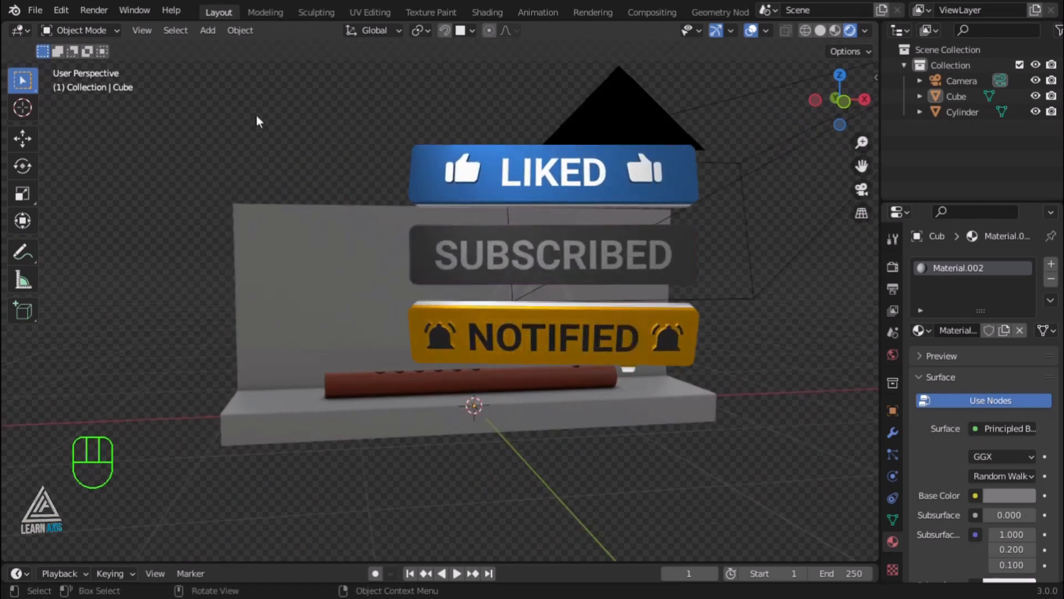